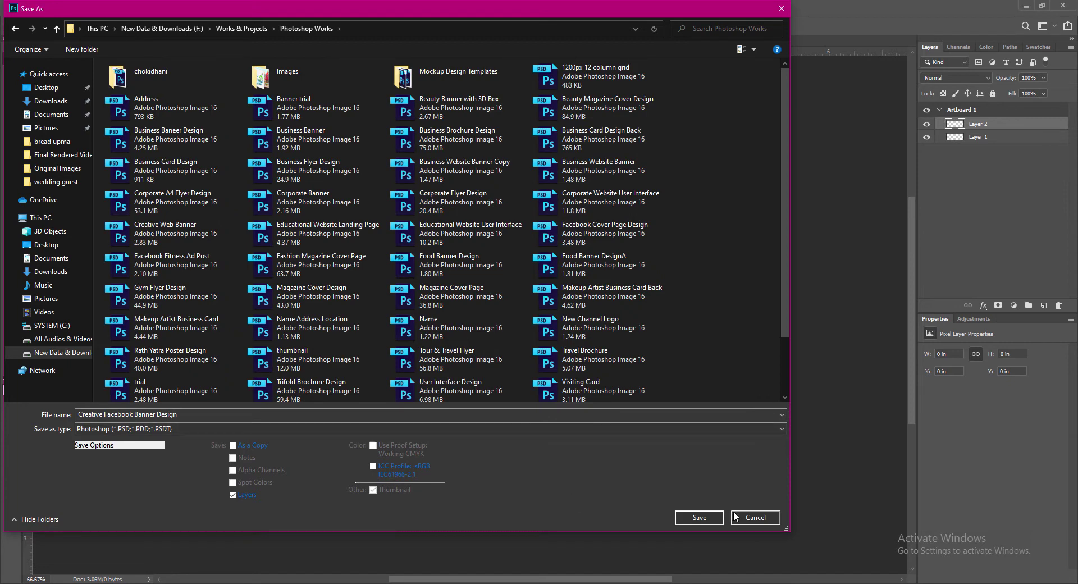
Save the banner as Creative Facebook Banner Design.psd, then step the zoom through 80%, 85% and 90%.
{"action": "left_click", "coordinate": [722, 518]}
{"action": "left_click", "coordinate": [668, 180]}
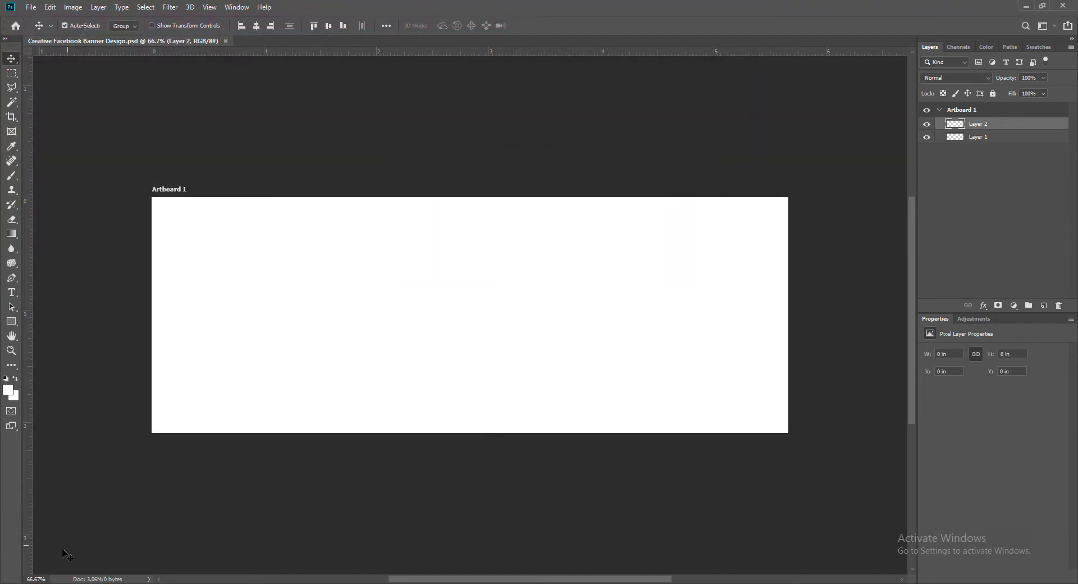
{"action": "left_click_drag", "start_coordinate": [47, 579], "coordinate": [23, 579]}
{"action": "type", "text": "80"}
{"action": "key", "text": "Return"}
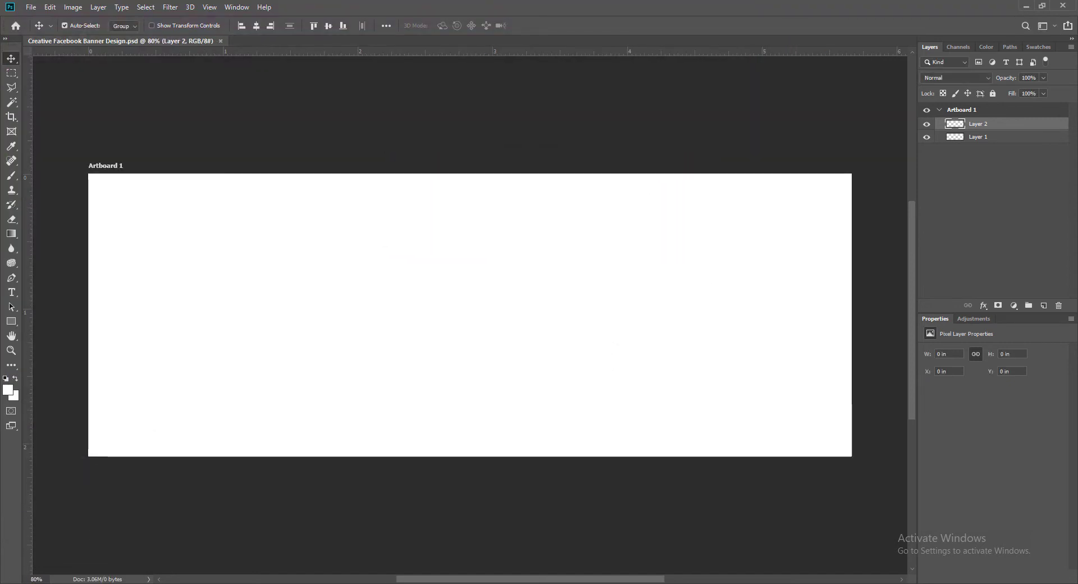
{"action": "type", "text": "85"}
{"action": "key", "text": "Return"}
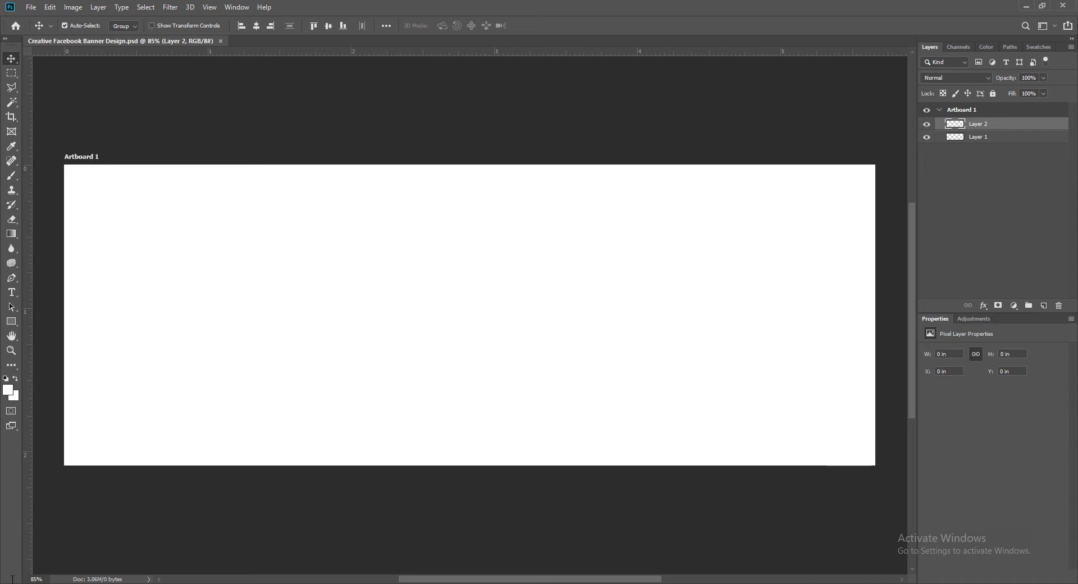
{"action": "type", "text": "90"}
{"action": "key", "text": "Return"}
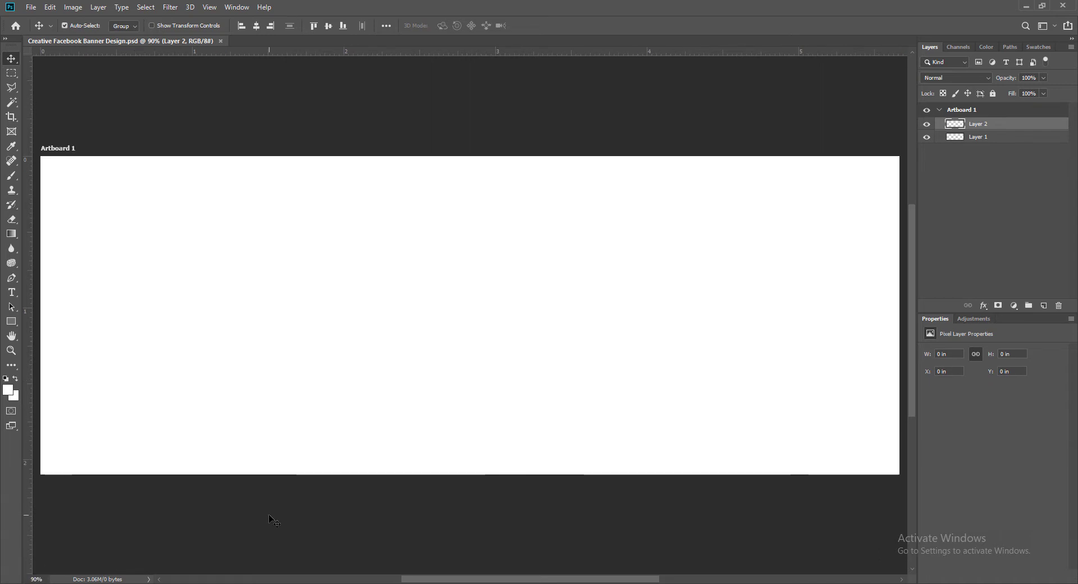
Draw a large rectangle across the artboard and fill it dark grey.
{"action": "left_click", "coordinate": [11, 321]}
{"action": "left_click_drag", "start_coordinate": [228, 207], "coordinate": [726, 574]}
{"action": "left_click", "coordinate": [11, 59]}
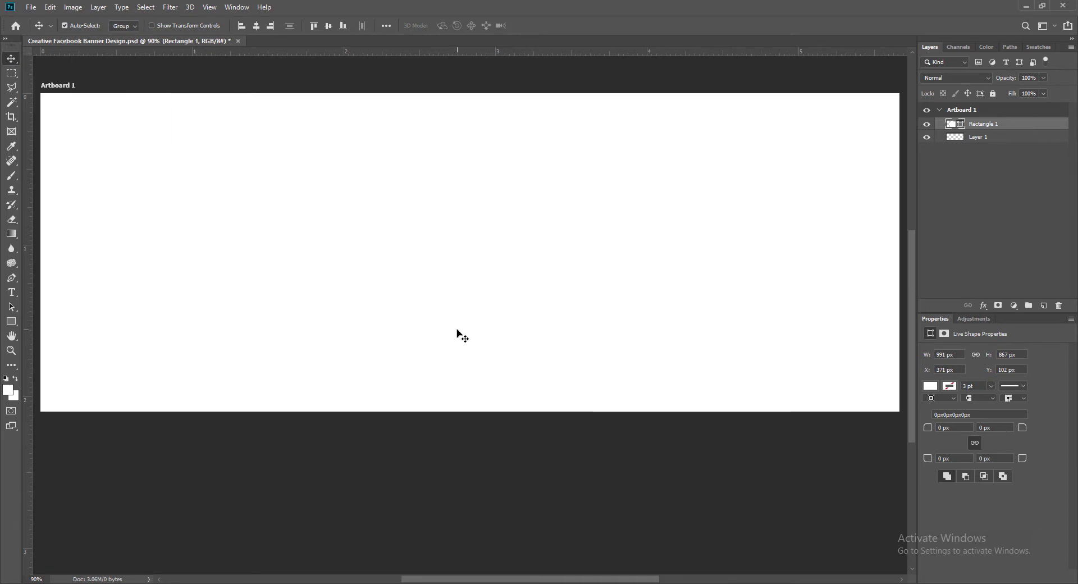
{"action": "double_click", "coordinate": [952, 124]}
{"action": "left_click", "coordinate": [381, 417]}
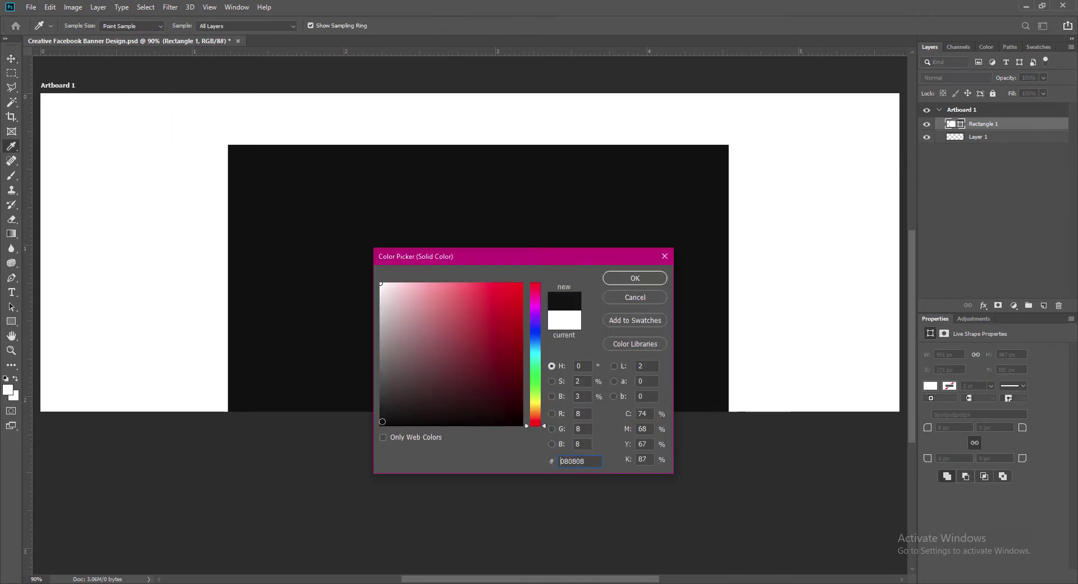
{"action": "left_click", "coordinate": [382, 412]}
{"action": "left_click", "coordinate": [638, 283]}
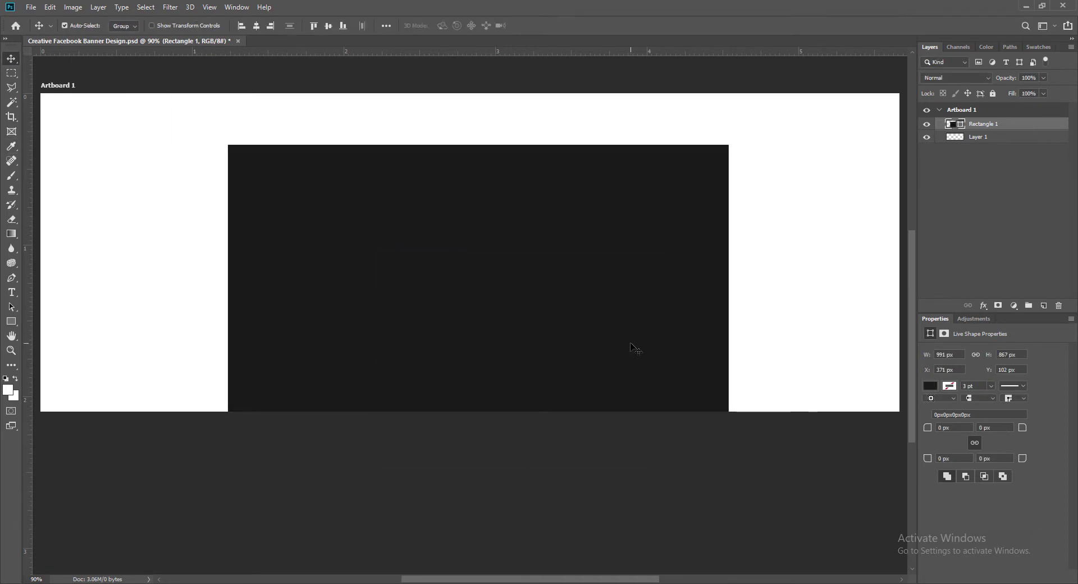
Rotate the grey rectangle about 40° into a point, shift it left, save, and add a new layer.
{"action": "left_click_drag", "start_coordinate": [632, 349], "coordinate": [427, 340]}
{"action": "key", "text": "ctrl+t"}
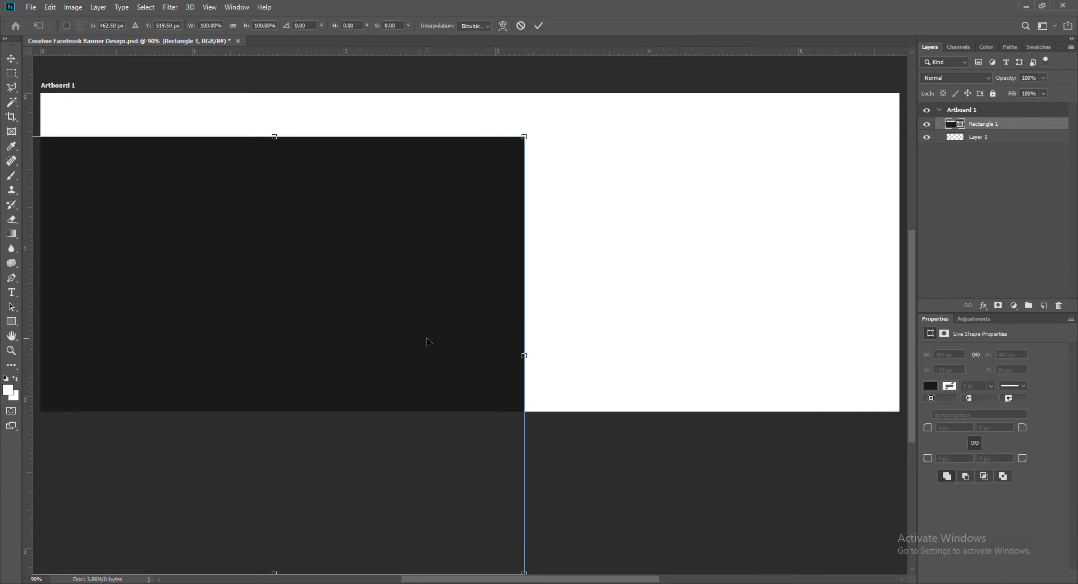
{"action": "left_click_drag", "start_coordinate": [541, 123], "coordinate": [682, 397]}
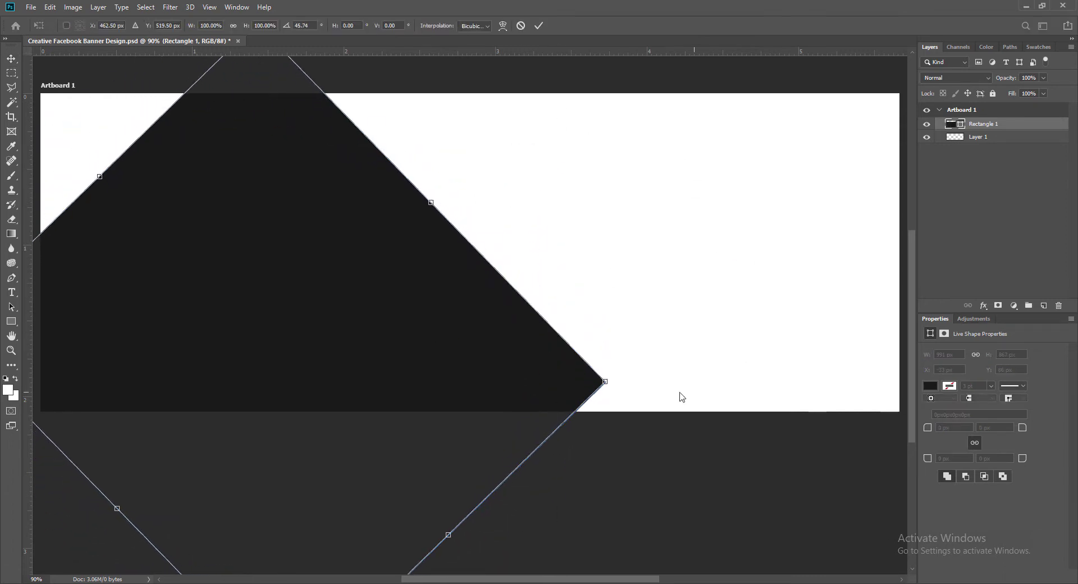
{"action": "key", "text": "Return"}
{"action": "left_click_drag", "start_coordinate": [474, 385], "coordinate": [354, 353]}
{"action": "scroll", "coordinate": [449, 406], "scroll_direction": "up", "scroll_amount": 1}
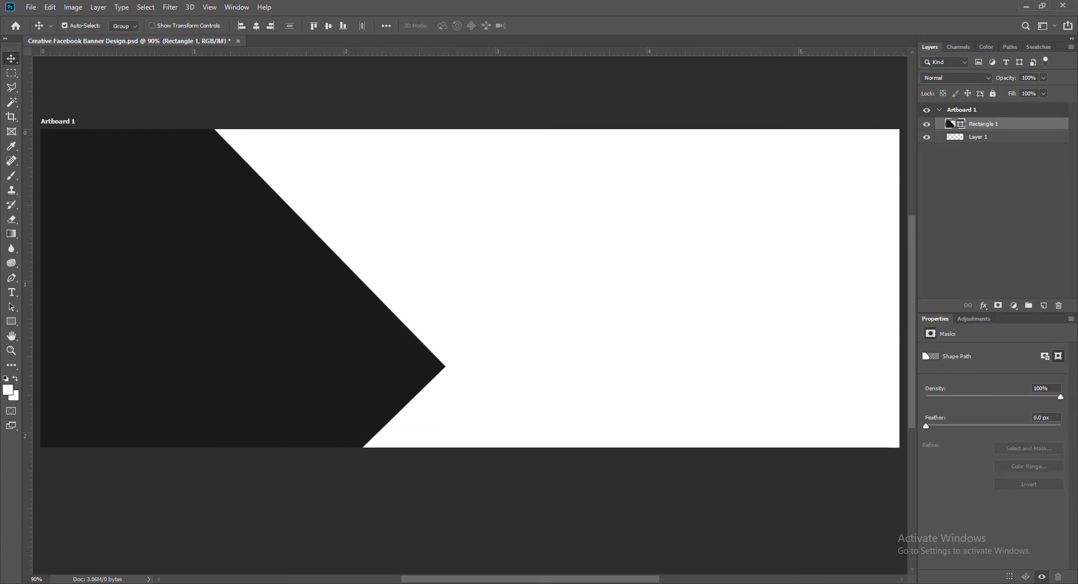
{"action": "left_click_drag", "start_coordinate": [329, 358], "coordinate": [396, 348]}
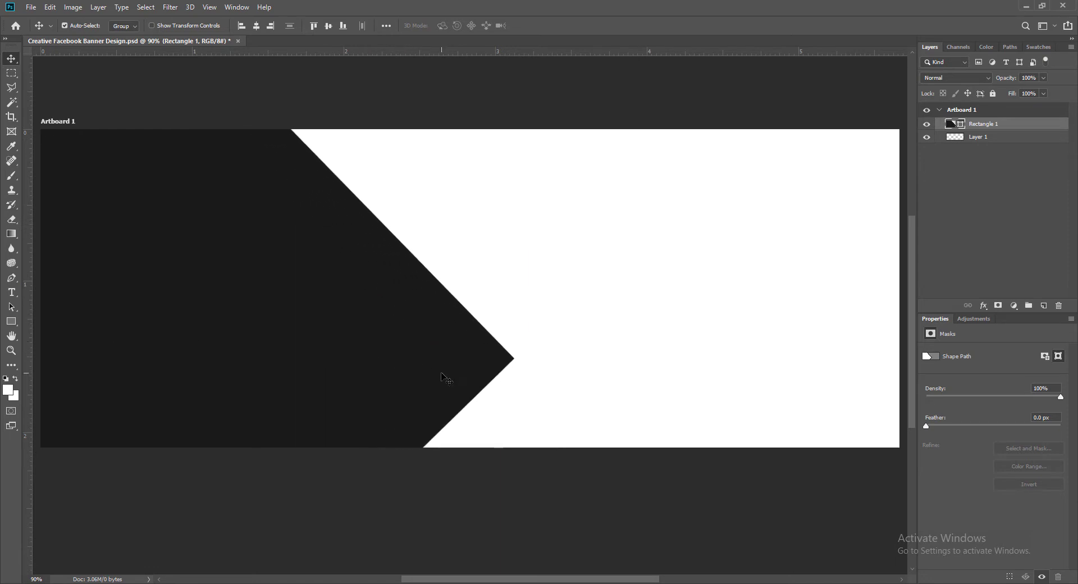
{"action": "key", "text": "ctrl+s"}
{"action": "left_click", "coordinate": [1044, 306]}
Draw a square near the bottom centre and give it a dark red #ab2602 fill.
{"action": "left_click", "coordinate": [11, 321]}
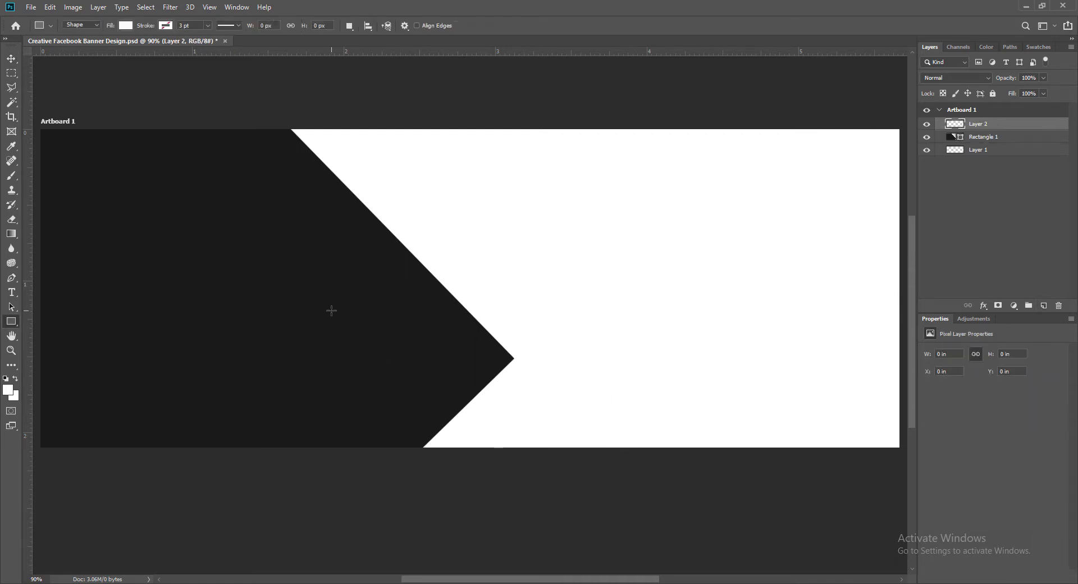
{"action": "left_click_drag", "start_coordinate": [331, 311], "coordinate": [473, 493]}
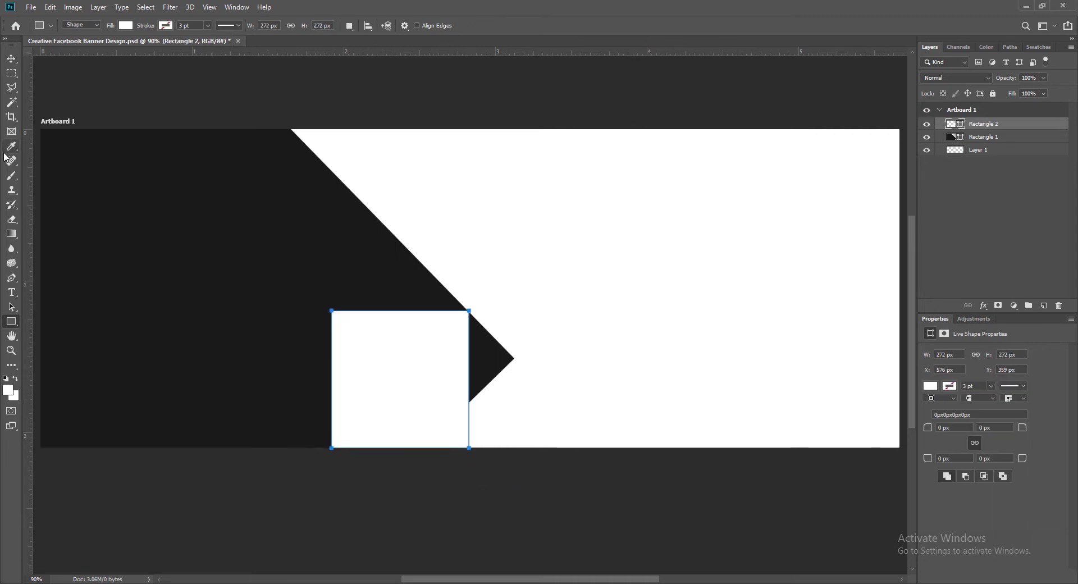
{"action": "left_click", "coordinate": [12, 146]}
{"action": "double_click", "coordinate": [950, 124]}
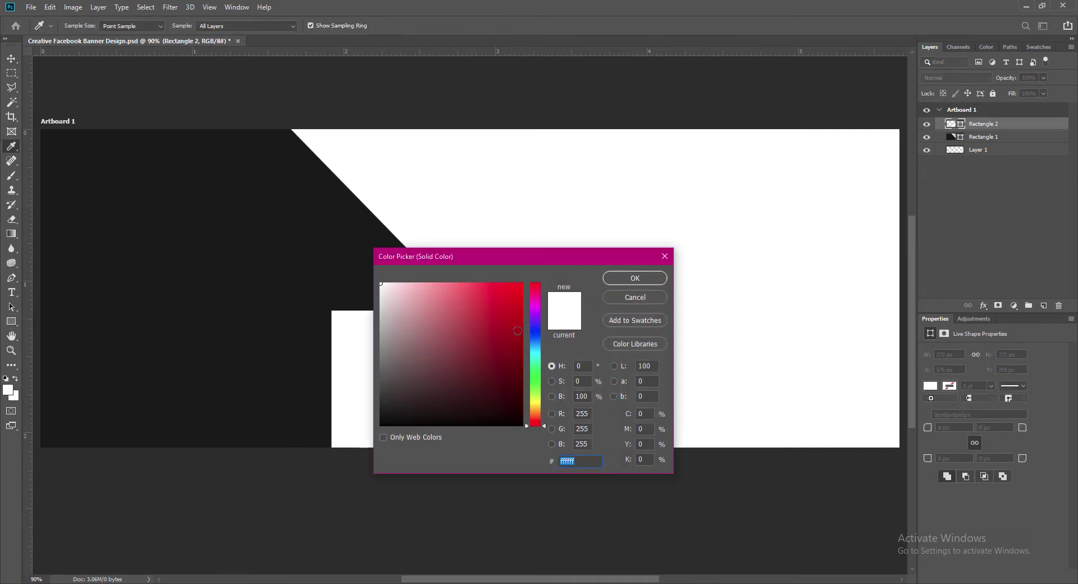
{"action": "type", "text": "be0101"}
{"action": "left_click_drag", "start_coordinate": [532, 428], "coordinate": [537, 425]}
{"action": "left_click", "coordinate": [520, 329]}
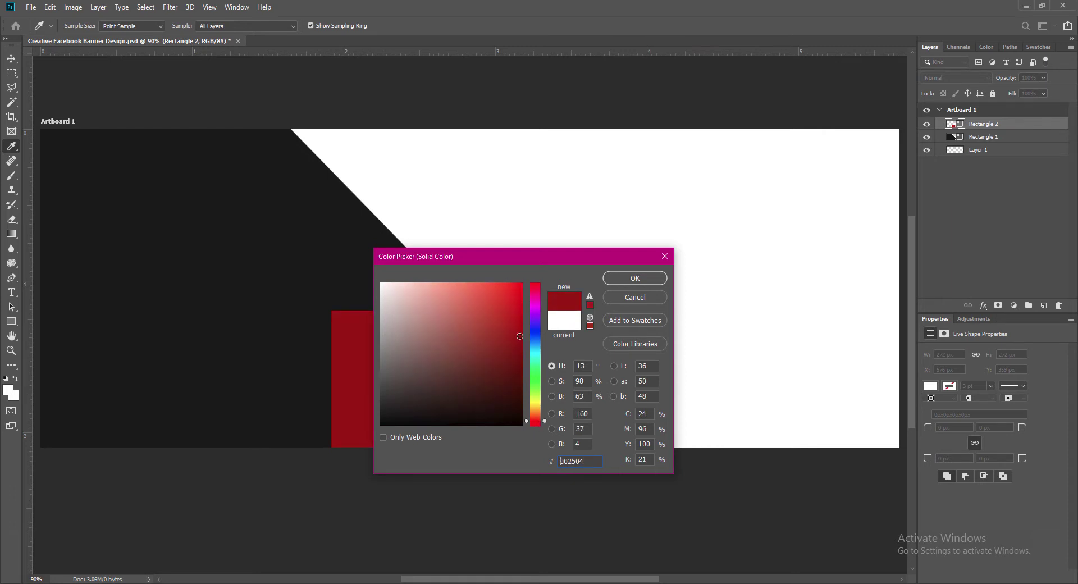
{"action": "left_click", "coordinate": [634, 278]}
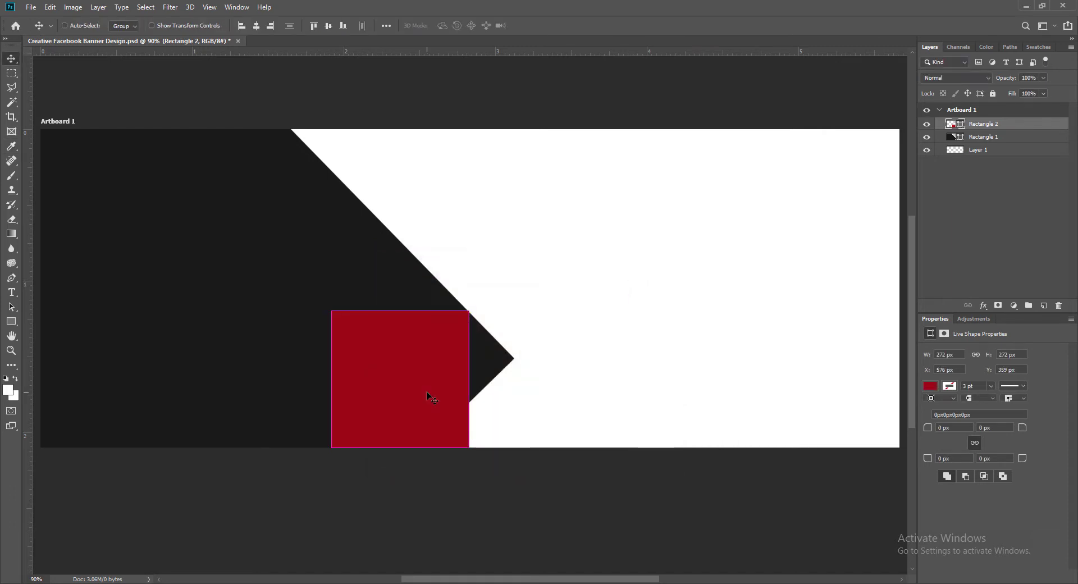
Rotate the red square about 45° into a diamond, add a vertical guide, and raise it slightly.
{"action": "key", "text": "ctrl+t"}
{"action": "left_click_drag", "start_coordinate": [326, 457], "coordinate": [399, 501]}
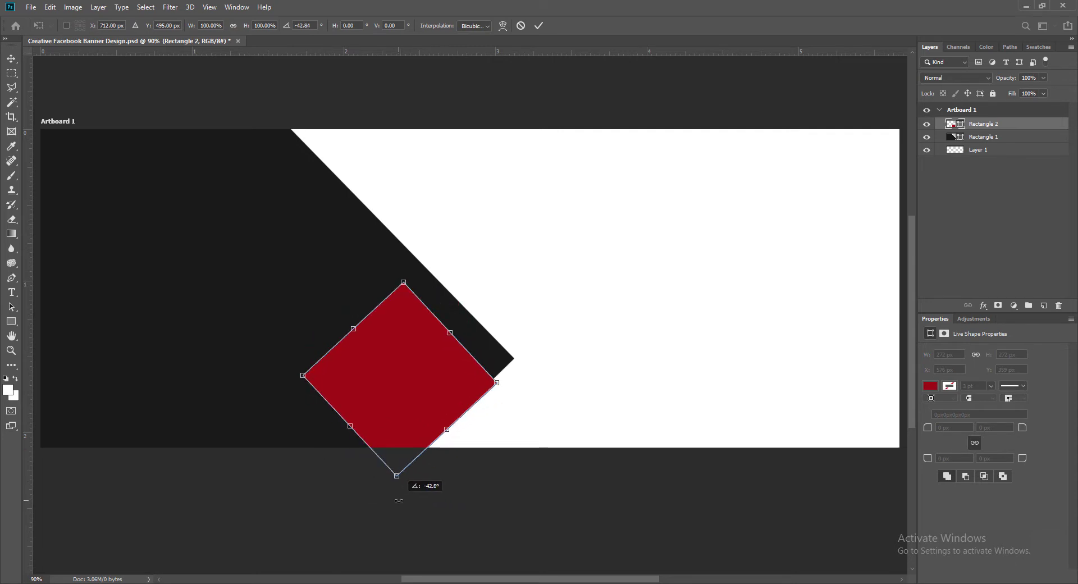
{"action": "key", "text": "ctrl+z"}
{"action": "right_click", "coordinate": [415, 361]}
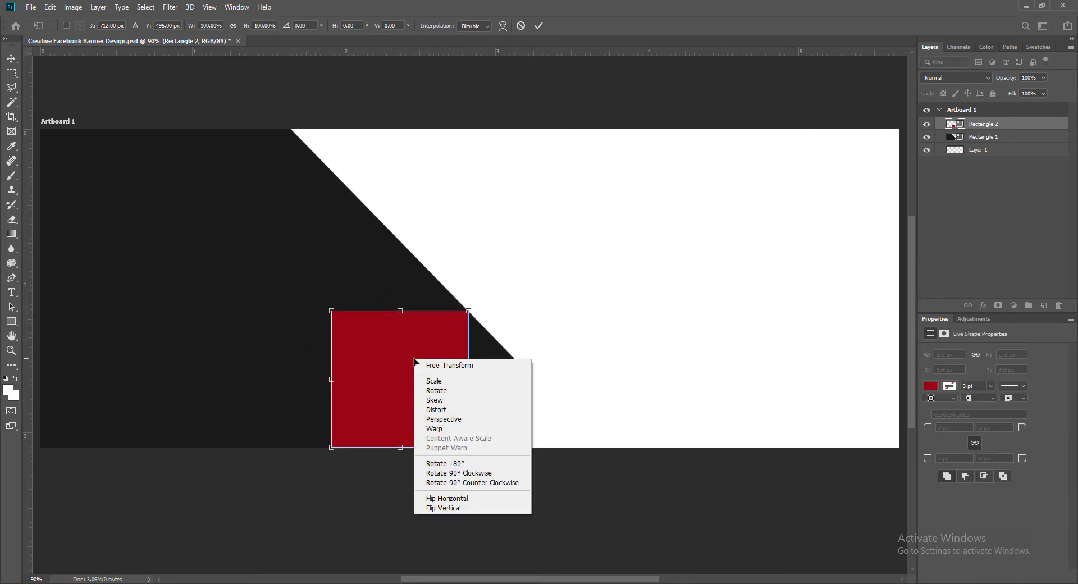
{"action": "left_click", "coordinate": [465, 472]}
{"action": "right_click", "coordinate": [431, 386]}
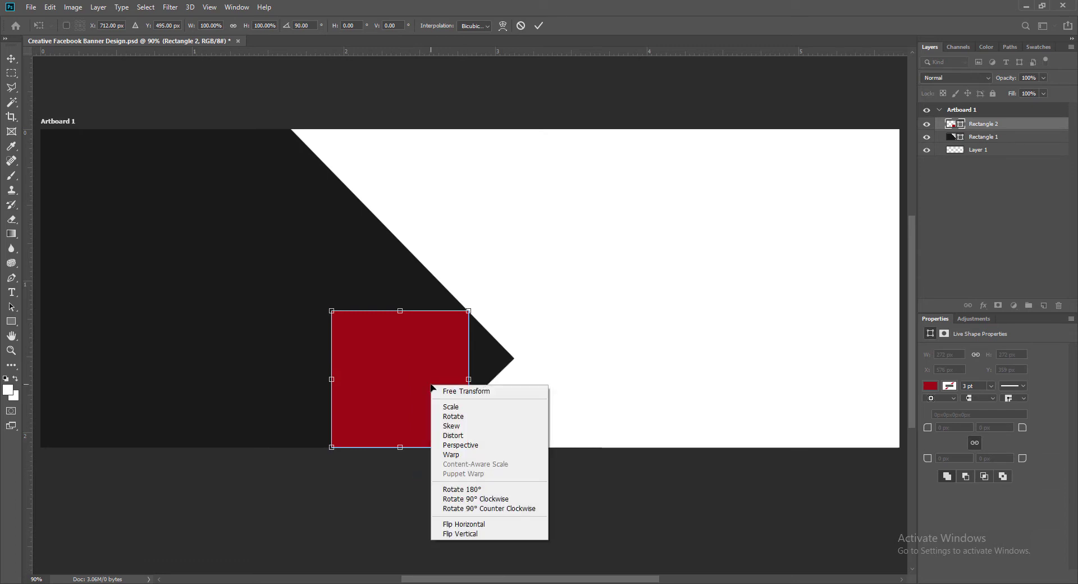
{"action": "left_click", "coordinate": [476, 507]}
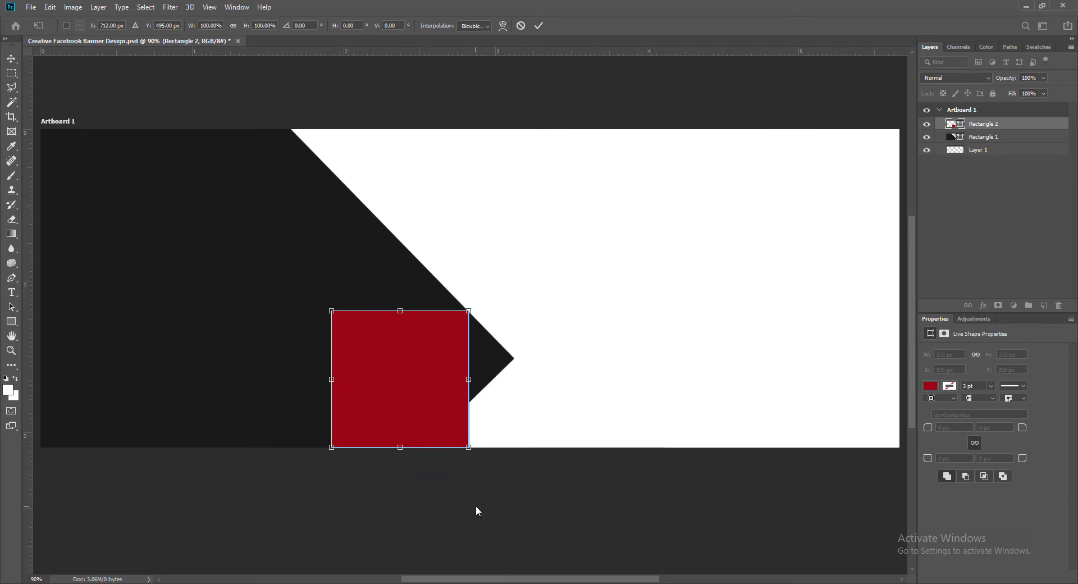
{"action": "left_click_drag", "start_coordinate": [479, 303], "coordinate": [511, 381]}
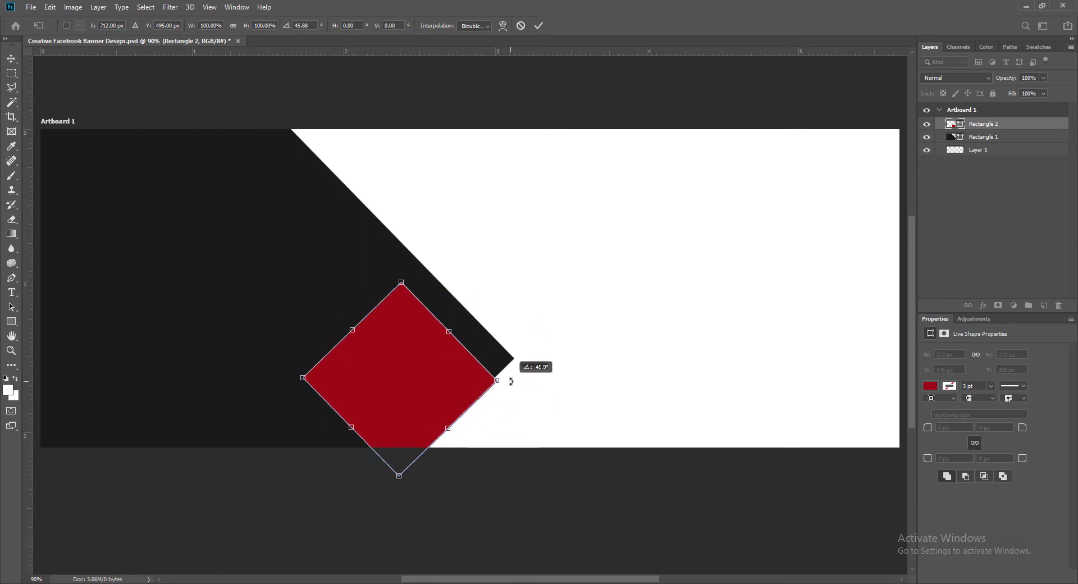
{"action": "key", "text": "Return"}
{"action": "left_click_drag", "start_coordinate": [31, 429], "coordinate": [404, 439]}
{"action": "left_click_drag", "start_coordinate": [437, 402], "coordinate": [449, 348]}
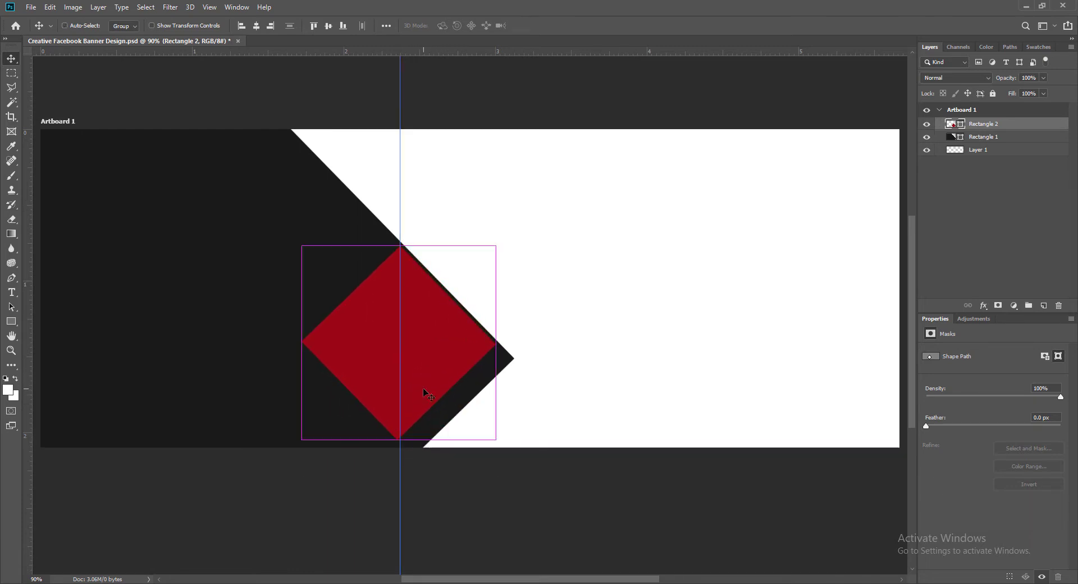
Clear the vertical guide and move the red diamond down and to the right.
{"action": "key", "text": "ctrl+t"}
{"action": "left_click_drag", "start_coordinate": [508, 443], "coordinate": [508, 442]}
{"action": "key", "text": "Return"}
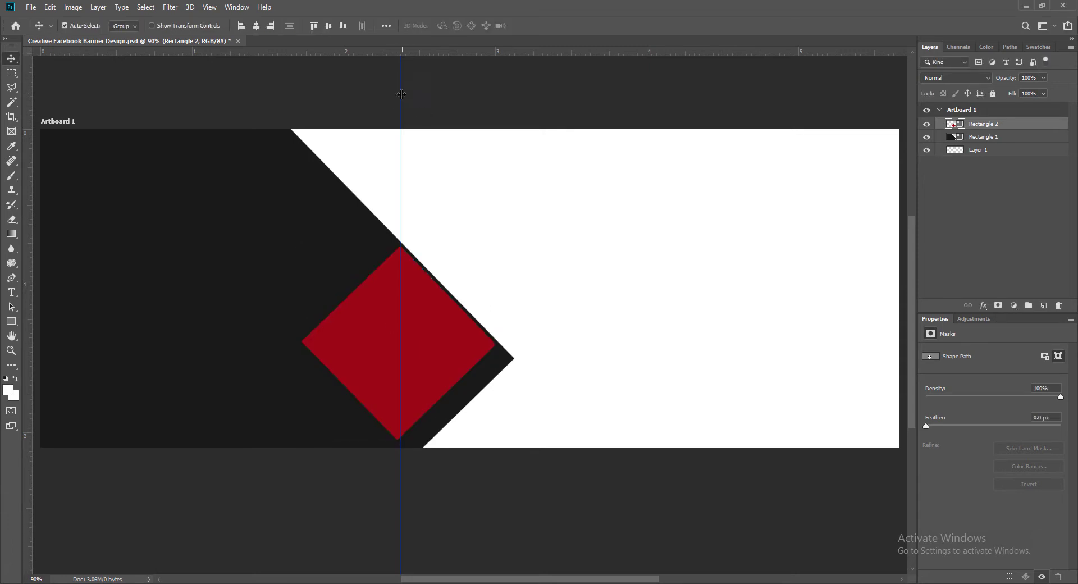
{"action": "key", "text": "ctrl+semicolon"}
{"action": "left_click_drag", "start_coordinate": [417, 333], "coordinate": [452, 406]}
Enlarge the diamond and nudge it so a red triangle rises from the bottom edge.
{"action": "key", "text": "ctrl+t"}
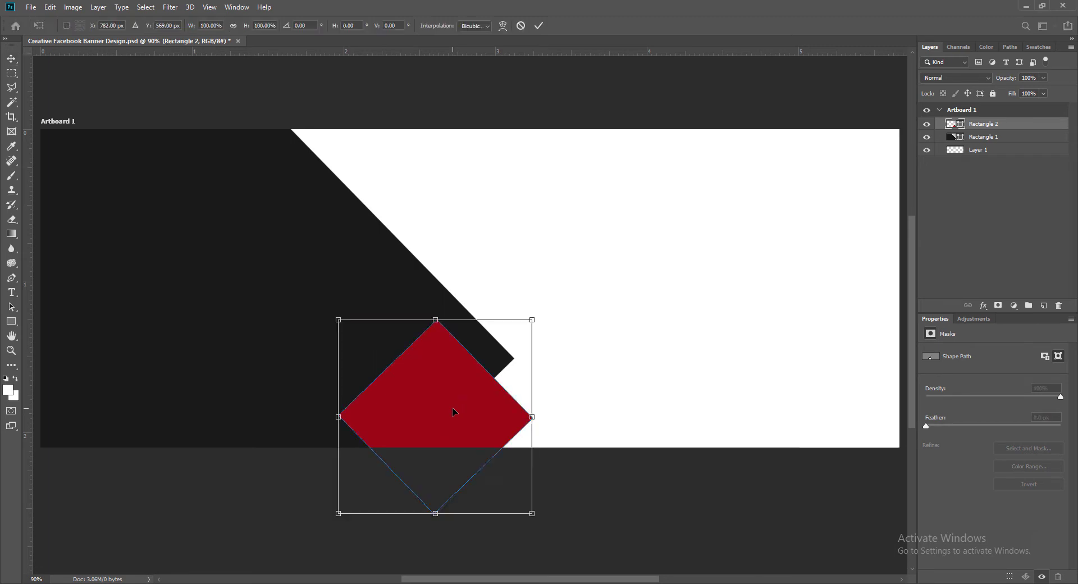
{"action": "left_click_drag", "start_coordinate": [531, 513], "coordinate": [581, 571]}
{"action": "key", "text": "Return"}
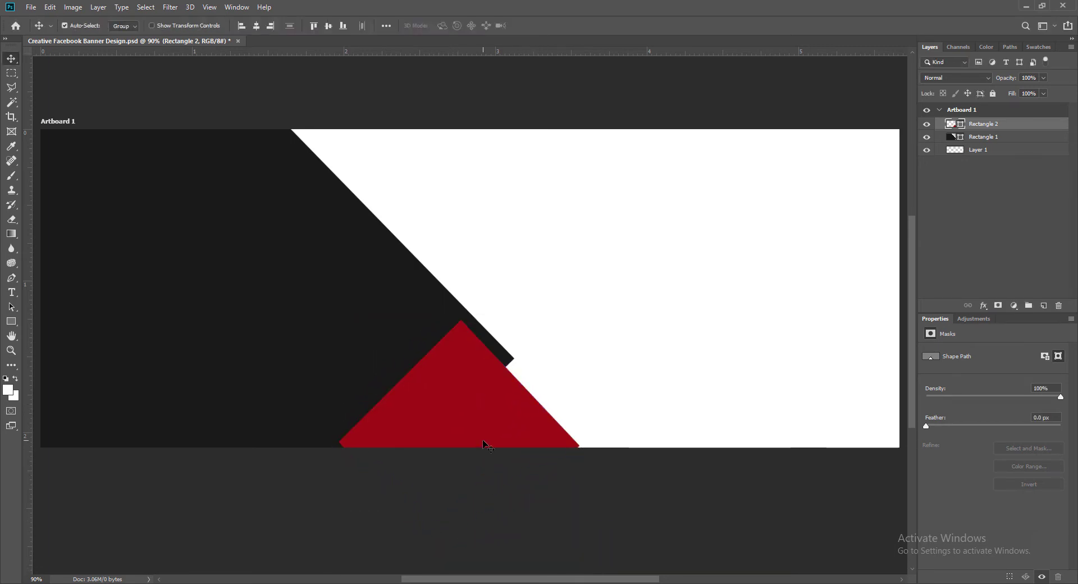
{"action": "key", "text": "Down"}
{"action": "key", "text": "Down"}
{"action": "key", "text": "Down"}
{"action": "key", "text": "Down"}
{"action": "key", "text": "Down"}
{"action": "key", "text": "Down"}
{"action": "key", "text": "Down"}
{"action": "key", "text": "Down"}
{"action": "key", "text": "Down"}
{"action": "key", "text": "Down"}
{"action": "key", "text": "Down"}
{"action": "key", "text": "Down"}
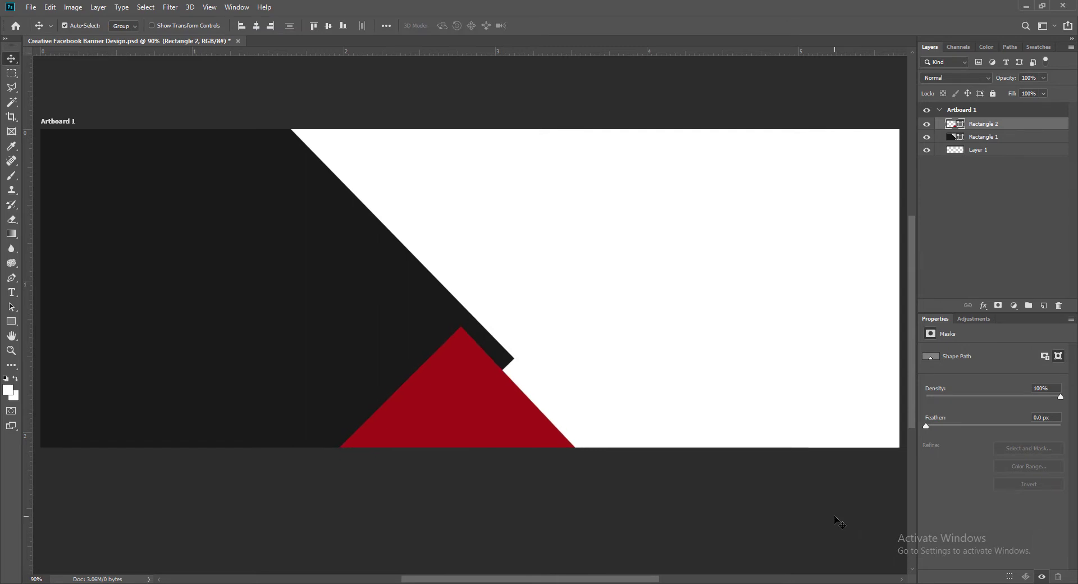
{"action": "key", "text": "Left"}
{"action": "key", "text": "Left"}
{"action": "key", "text": "Left"}
{"action": "key", "text": "Left"}
{"action": "key", "text": "Left"}
{"action": "key", "text": "Left"}
{"action": "key", "text": "Left"}
{"action": "key", "text": "Left"}
{"action": "key", "text": "Left"}
{"action": "key", "text": "Left"}
{"action": "key", "text": "Left"}
{"action": "key", "text": "Left"}
{"action": "key", "text": "Left"}
{"action": "key", "text": "Left"}
{"action": "key", "text": "Left"}
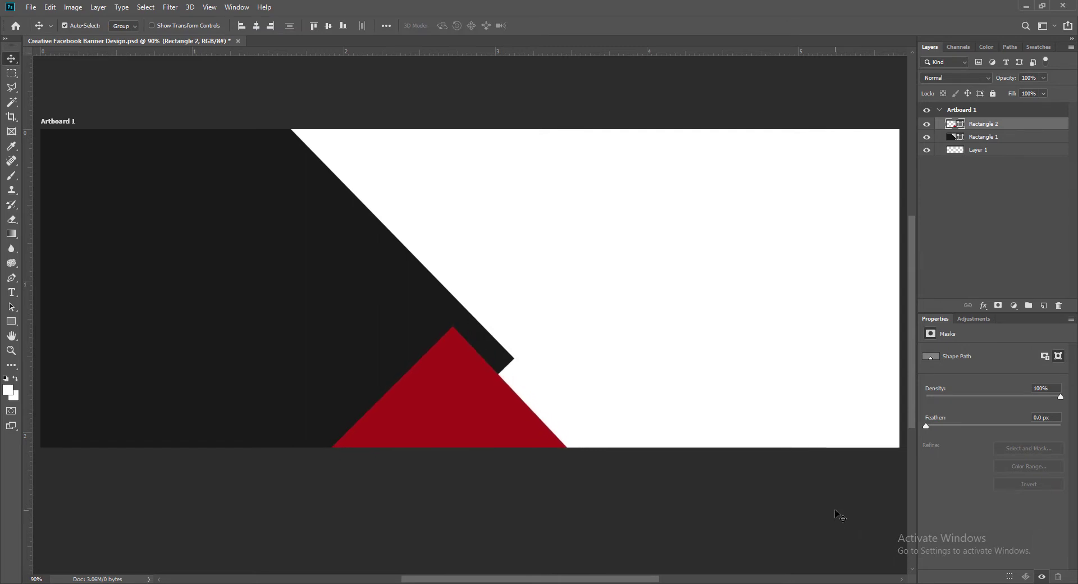
{"action": "key", "text": "Down"}
{"action": "key", "text": "Down"}
{"action": "key", "text": "Down"}
Save the banner and duplicate the red triangle toward the artboard's top-left.
{"action": "key", "text": "ctrl+t"}
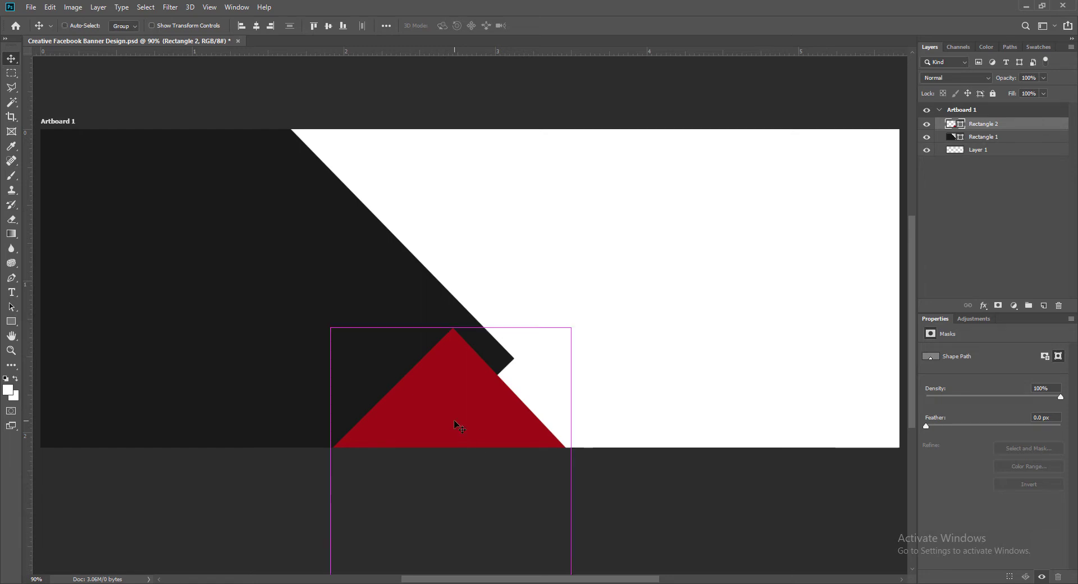
{"action": "left_click_drag", "start_coordinate": [318, 315], "coordinate": [314, 319]}
{"action": "key", "text": "Escape"}
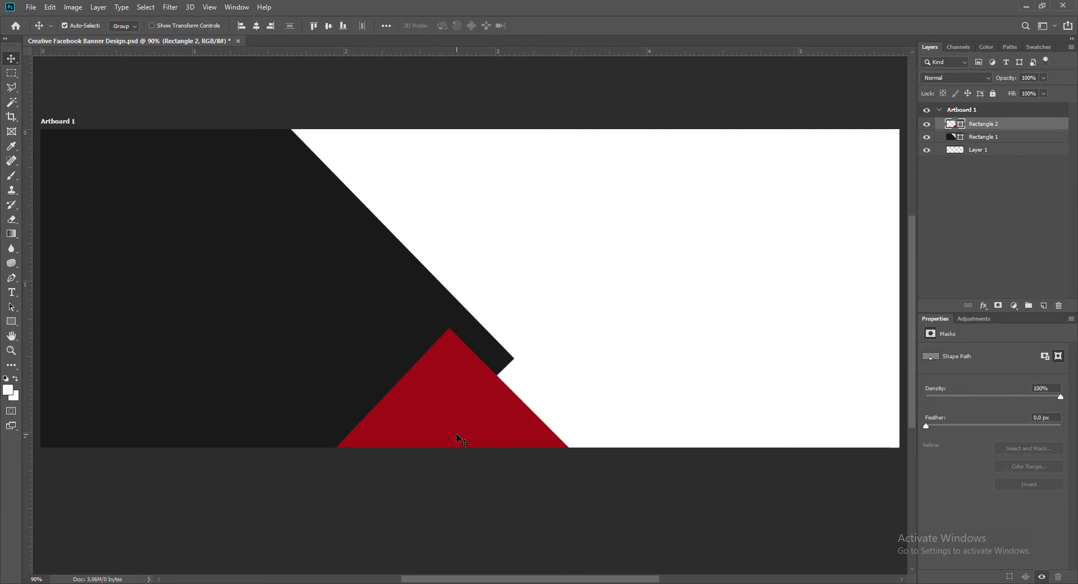
{"action": "key", "text": "ctrl+s"}
{"action": "left_click_drag", "start_coordinate": [460, 416], "coordinate": [245, 139], "text": "alt"}
Move the triangle copy to the top edge along the dark panel's diagonal.
{"action": "key", "text": "Right"}
{"action": "key", "text": "Right"}
{"action": "key", "text": "Right"}
{"action": "key", "text": "Right"}
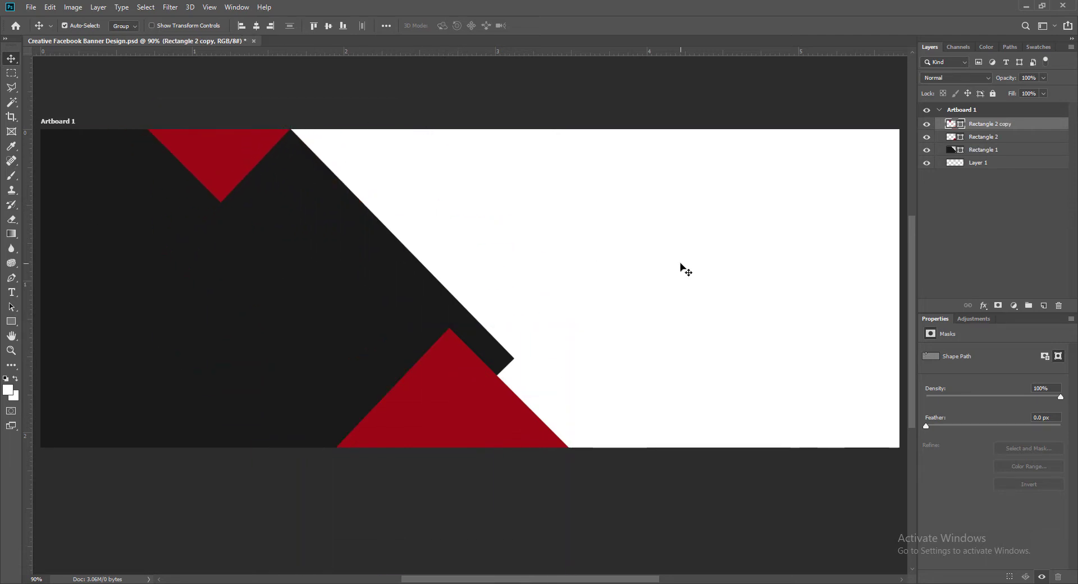
{"action": "key", "text": "Right"}
{"action": "key", "text": "Right"}
{"action": "key", "text": "Right"}
{"action": "left_click_drag", "start_coordinate": [219, 167], "coordinate": [379, 208]}
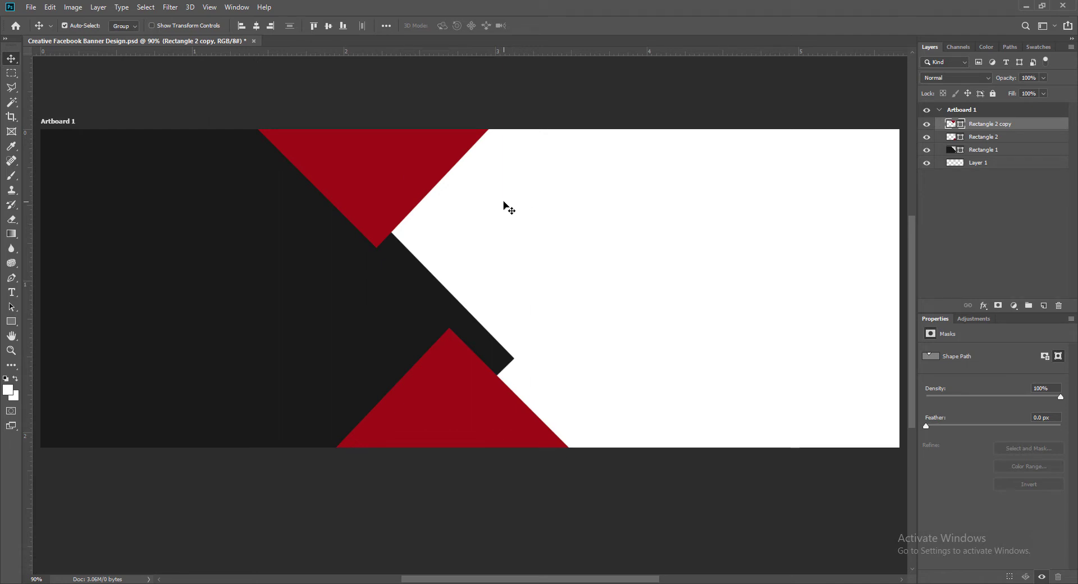
{"action": "key", "text": "shift+Up"}
{"action": "key", "text": "shift+Up"}
{"action": "key", "text": "shift+Up"}
{"action": "key", "text": "shift+Up"}
{"action": "key", "text": "shift+Left"}
{"action": "key", "text": "shift+Left"}
{"action": "key", "text": "shift+Left"}
{"action": "key", "text": "shift+Left"}
{"action": "key", "text": "shift+Left"}
{"action": "key", "text": "shift+Left"}
{"action": "key", "text": "shift+Left"}
{"action": "key", "text": "shift+Left"}
{"action": "key", "text": "shift+Left"}
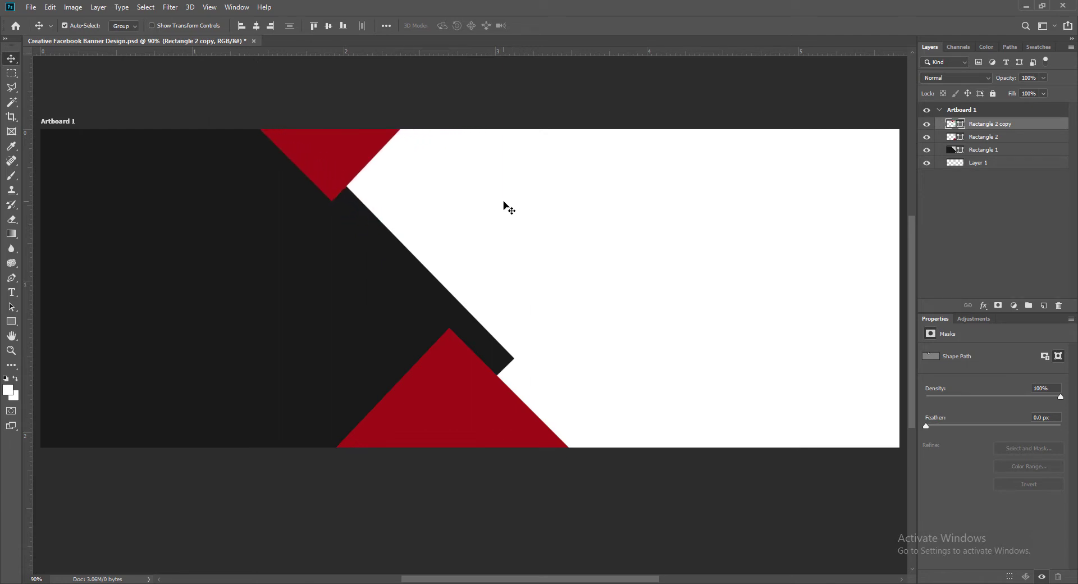
{"action": "key", "text": "shift+Up"}
{"action": "key", "text": "shift+Up"}
{"action": "key", "text": "shift+Up"}
{"action": "key", "text": "shift+Down"}
Fine-tune the top red triangle's position with small nudges and save the banner.
{"action": "key", "text": "Right"}
{"action": "key", "text": "Right"}
{"action": "key", "text": "Right"}
{"action": "key", "text": "Right"}
{"action": "key", "text": "Right"}
{"action": "key", "text": "Right"}
{"action": "key", "text": "Right"}
{"action": "key", "text": "Right"}
{"action": "key", "text": "Right"}
{"action": "key", "text": "Right"}
{"action": "key", "text": "Right"}
{"action": "key", "text": "Right"}
{"action": "key", "text": "Right"}
{"action": "key", "text": "Right"}
{"action": "key", "text": "Right"}
{"action": "key", "text": "Right"}
{"action": "key", "text": "Right"}
{"action": "key", "text": "Right"}
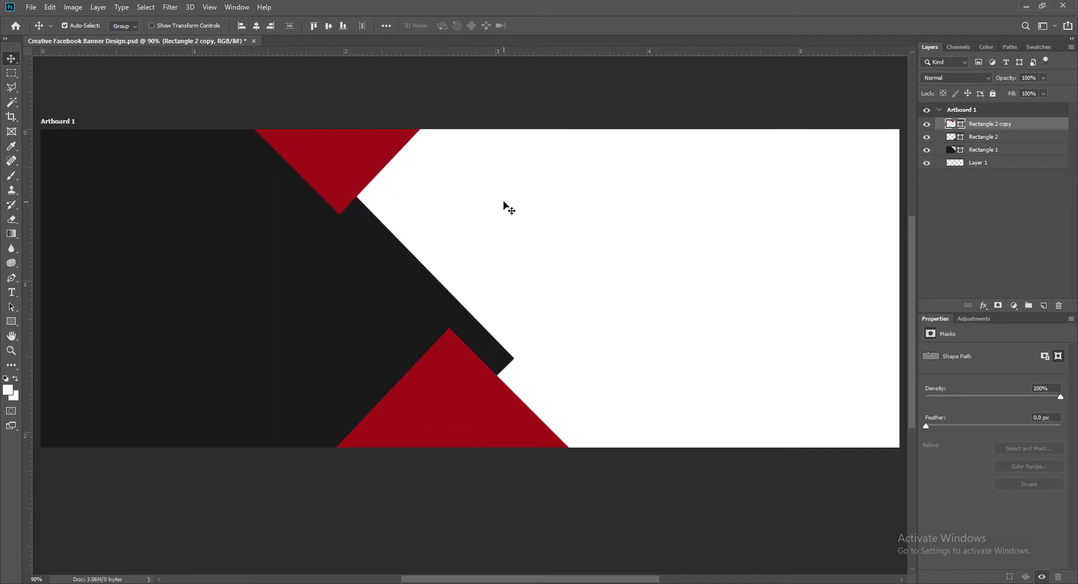
{"action": "key", "text": "Right"}
{"action": "key", "text": "Right"}
{"action": "key", "text": "Right"}
{"action": "key", "text": "Right"}
{"action": "key", "text": "Right"}
{"action": "key", "text": "Right"}
{"action": "key", "text": "Right"}
{"action": "key", "text": "Right"}
{"action": "key", "text": "Right"}
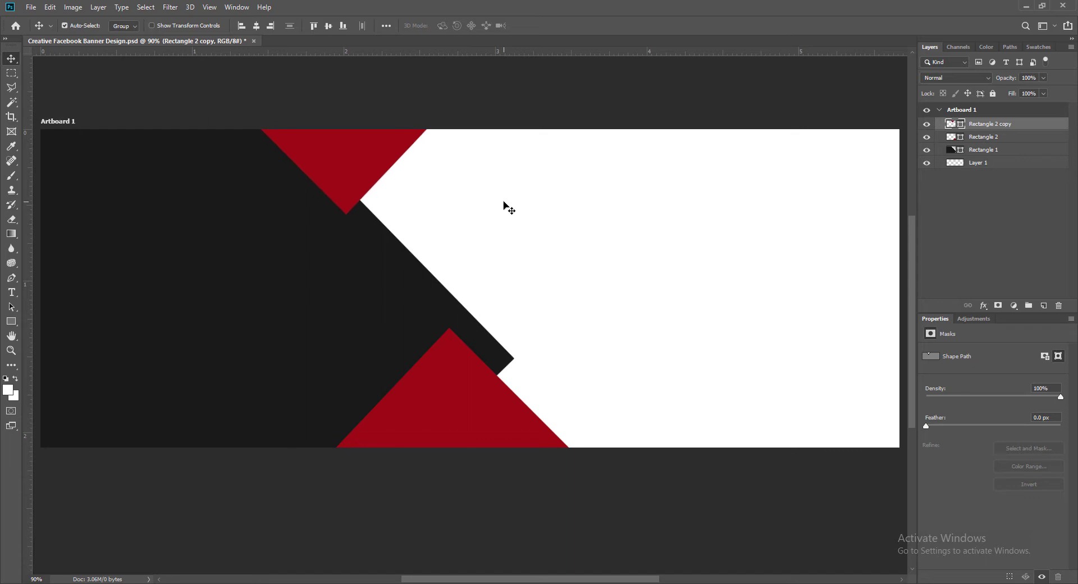
{"action": "key", "text": "Left"}
{"action": "key", "text": "Left"}
{"action": "key", "text": "Left"}
{"action": "key", "text": "Left"}
{"action": "key", "text": "Left"}
{"action": "key", "text": "Left"}
{"action": "key", "text": "Left"}
{"action": "key", "text": "Left"}
{"action": "key", "text": "Left"}
{"action": "key", "text": "Left"}
{"action": "key", "text": "Left"}
{"action": "key", "text": "Left"}
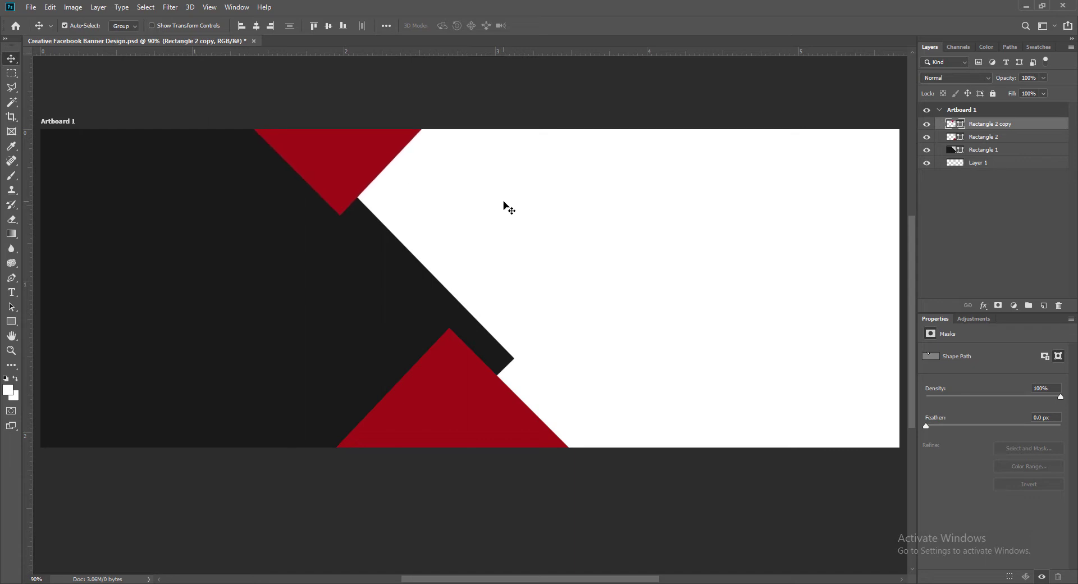
{"action": "key", "text": "Right"}
{"action": "key", "text": "Right"}
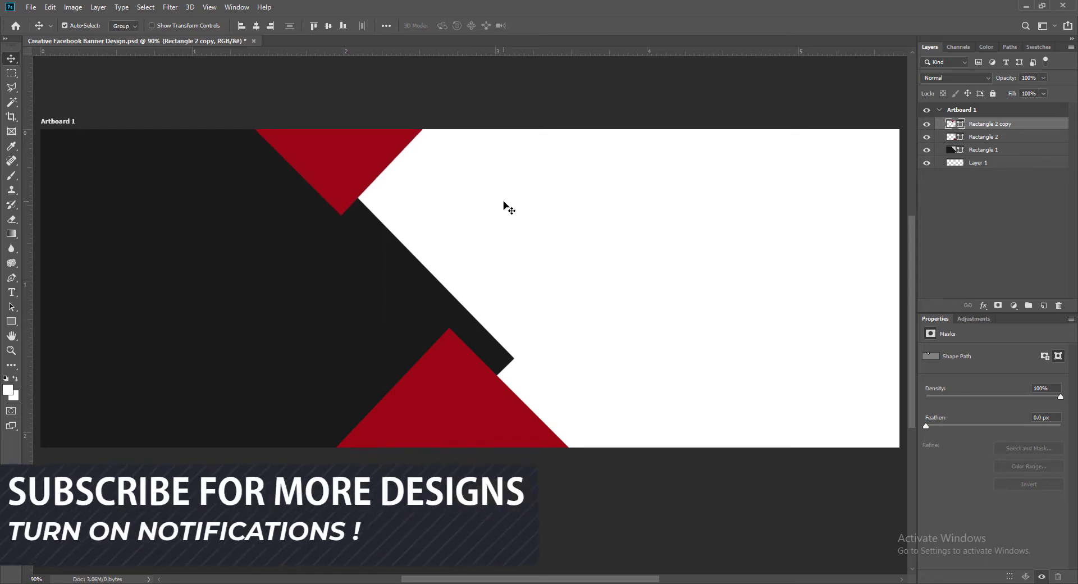
{"action": "key", "text": "Left"}
{"action": "key", "text": "Left"}
{"action": "key", "text": "Left"}
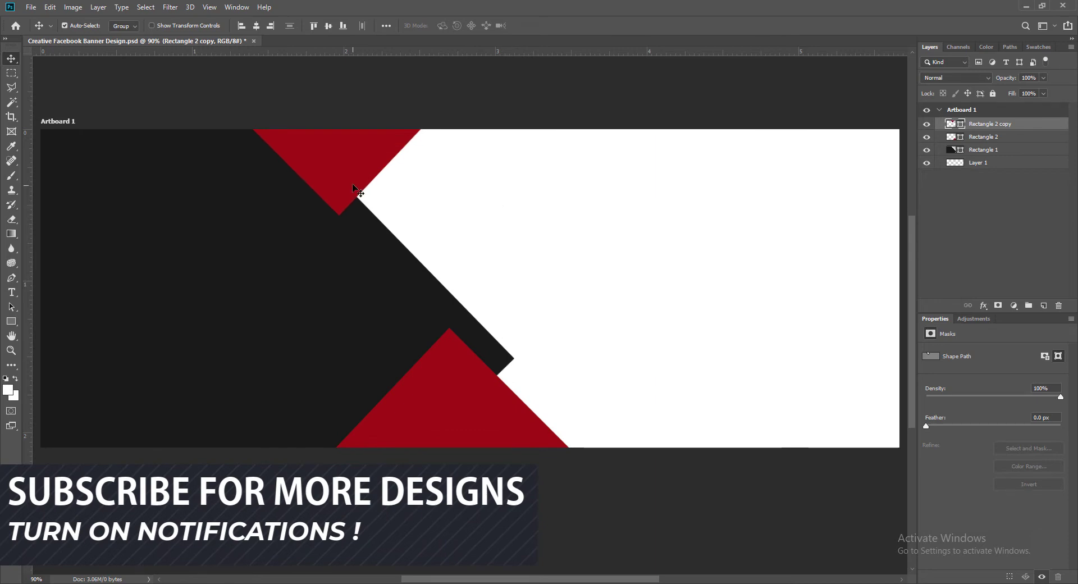
{"action": "key", "text": "ctrl+s"}
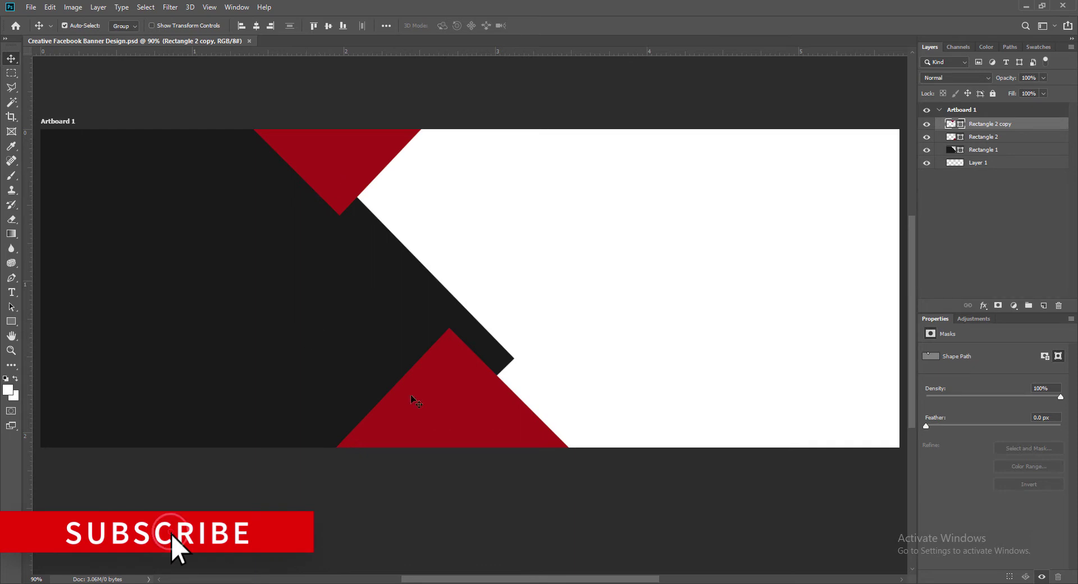
{"action": "left_click", "coordinate": [242, 347]}
Enable a Gradient Overlay in Rectangle 1's layer style and open the gradient editor.
{"action": "right_click", "coordinate": [951, 150]}
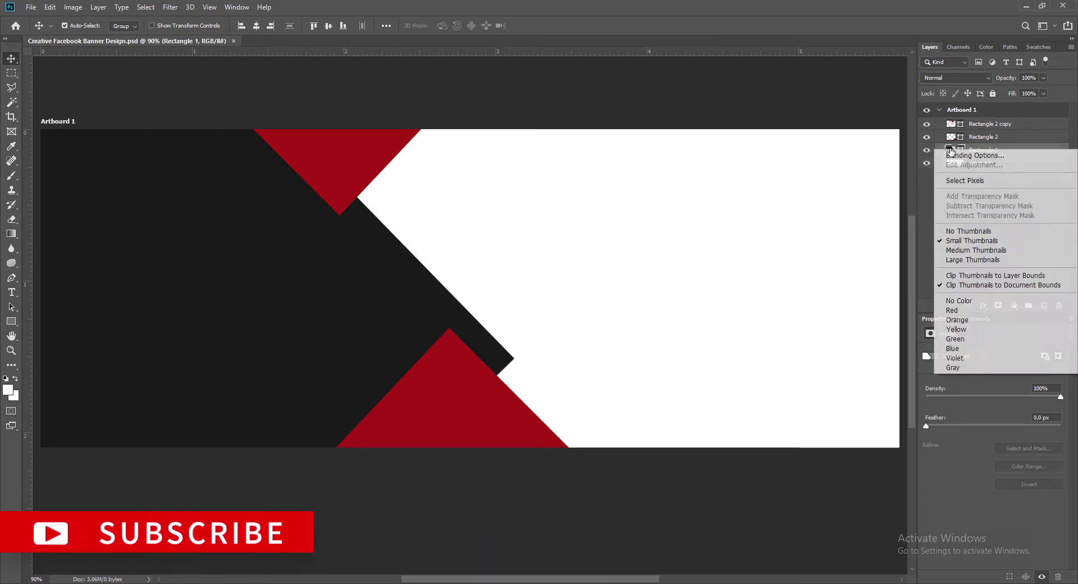
{"action": "left_click", "coordinate": [966, 157]}
{"action": "left_click", "coordinate": [530, 273]}
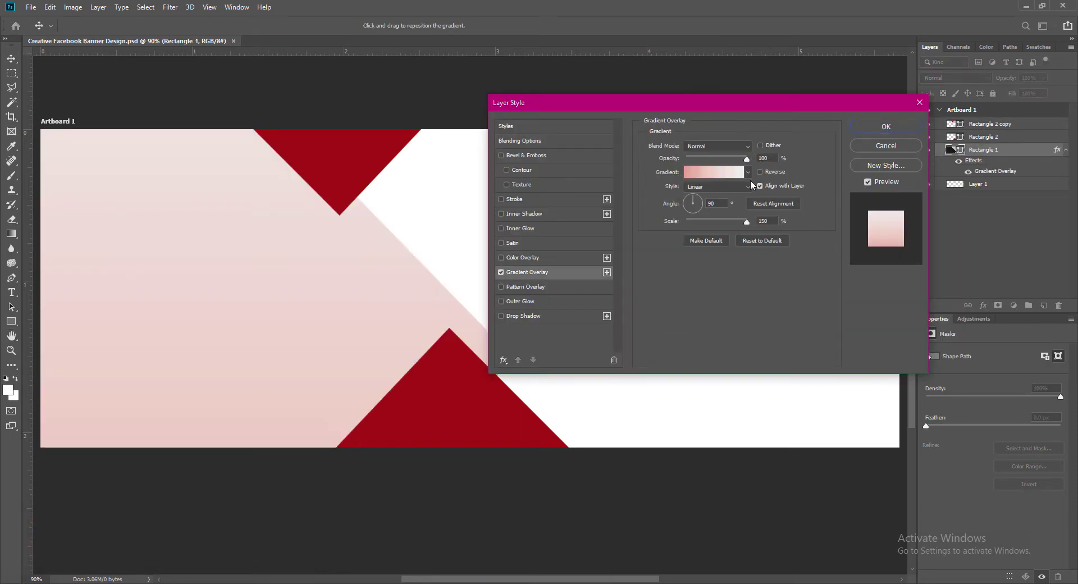
{"action": "left_click", "coordinate": [748, 172]}
{"action": "left_click", "coordinate": [749, 171]}
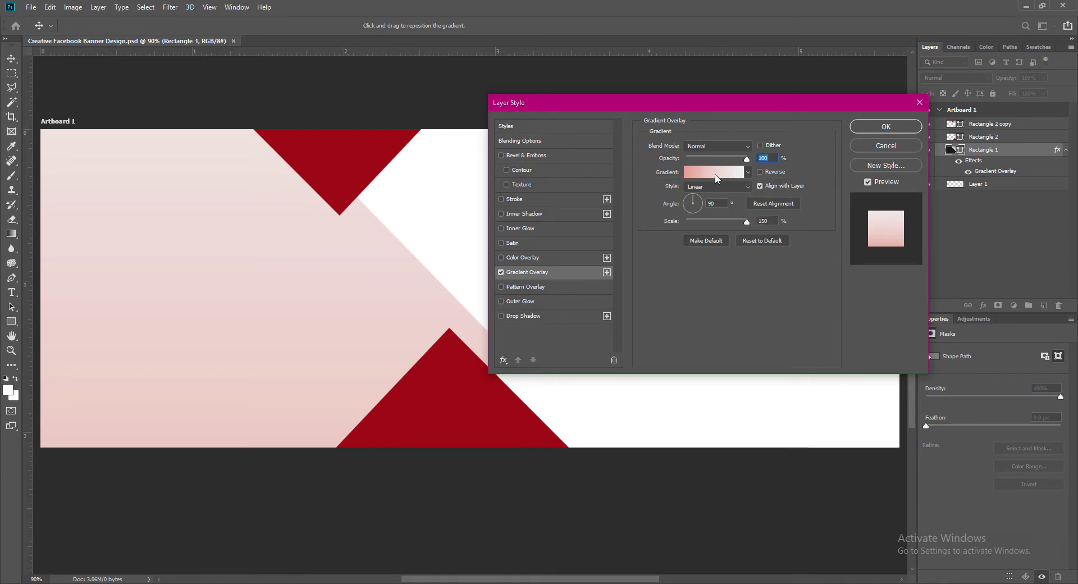
{"action": "left_click", "coordinate": [718, 177]}
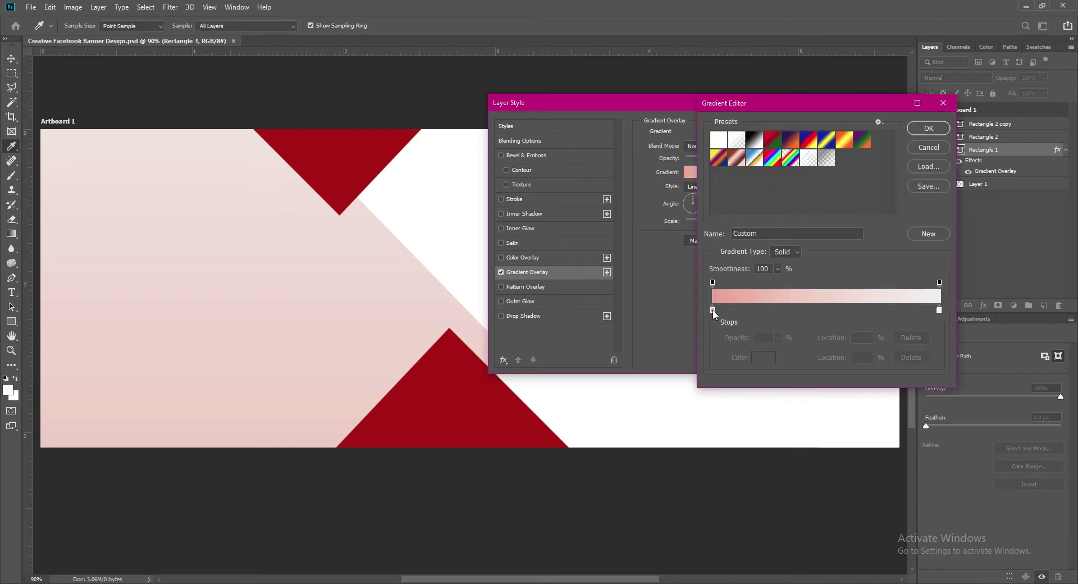
Set the gradient stops to #0f0f0f on the left and #230107 maroon on the right.
{"action": "double_click", "coordinate": [713, 308]}
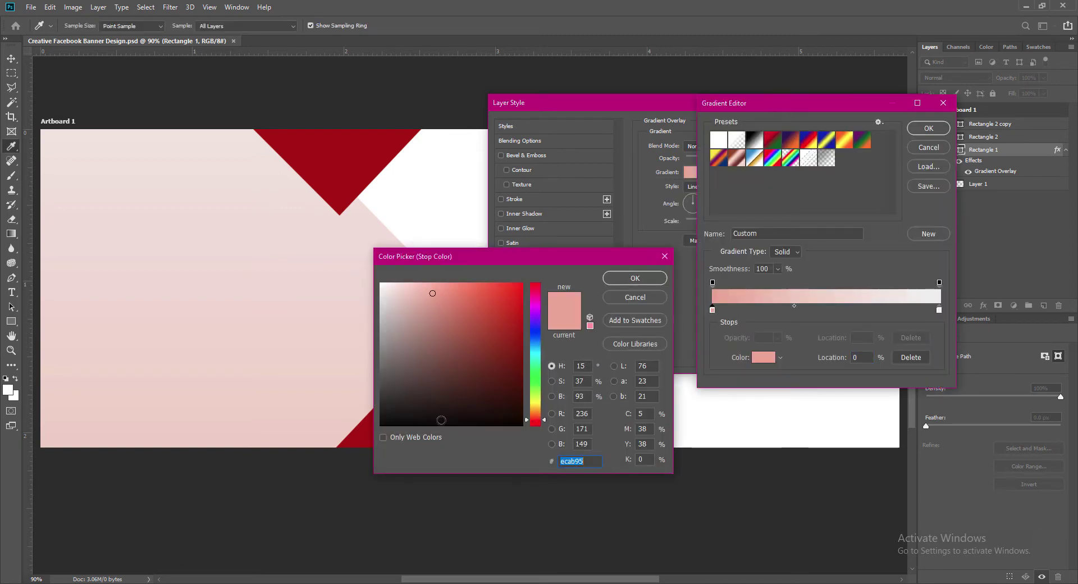
{"action": "type", "text": "0f0f0f"}
{"action": "left_click", "coordinate": [621, 281]}
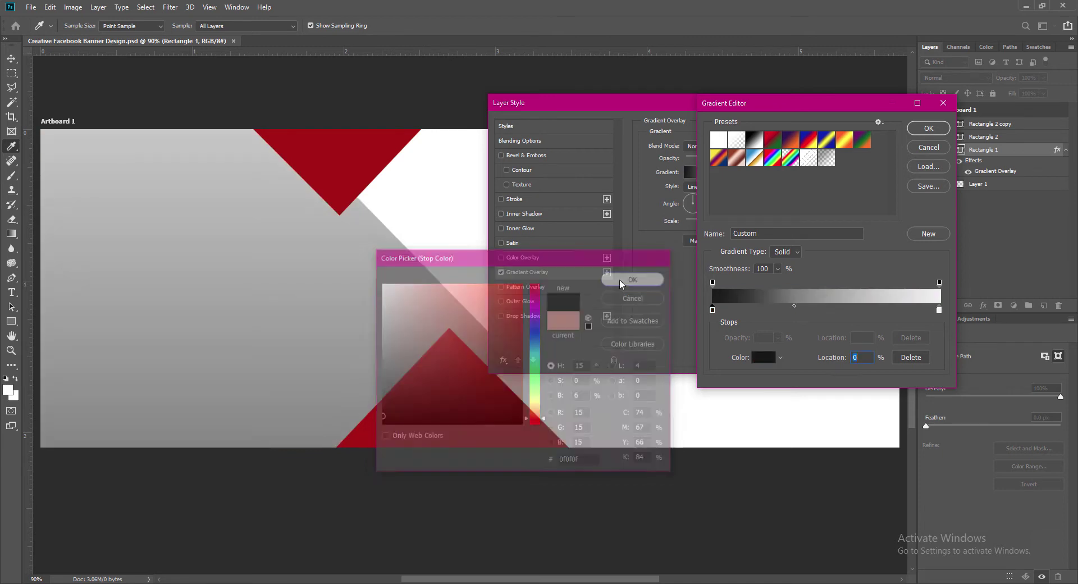
{"action": "double_click", "coordinate": [939, 308]}
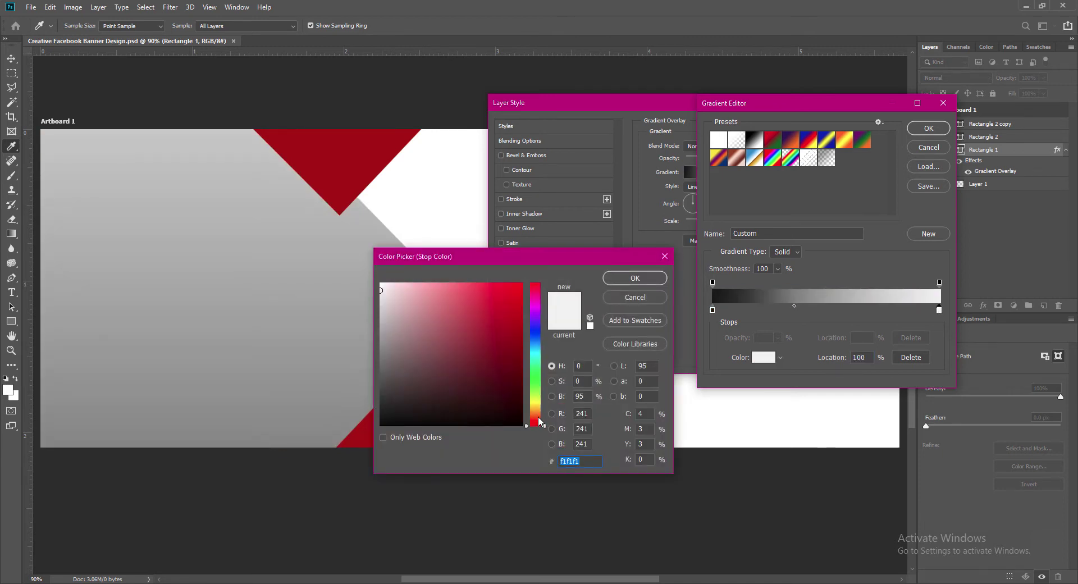
{"action": "type", "text": "230107"}
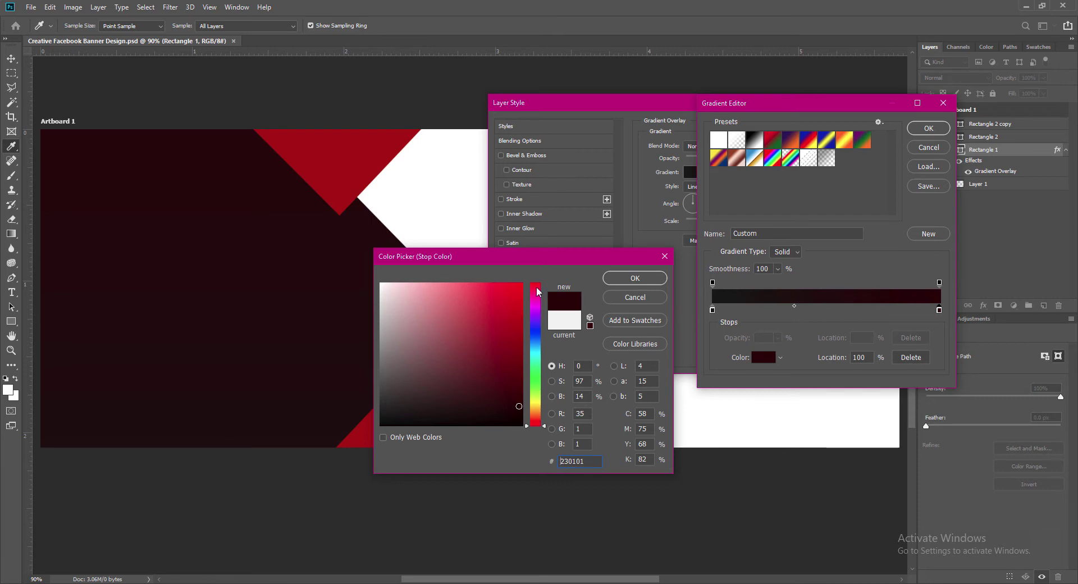
{"action": "left_click", "coordinate": [522, 405]}
{"action": "left_click", "coordinate": [634, 278]}
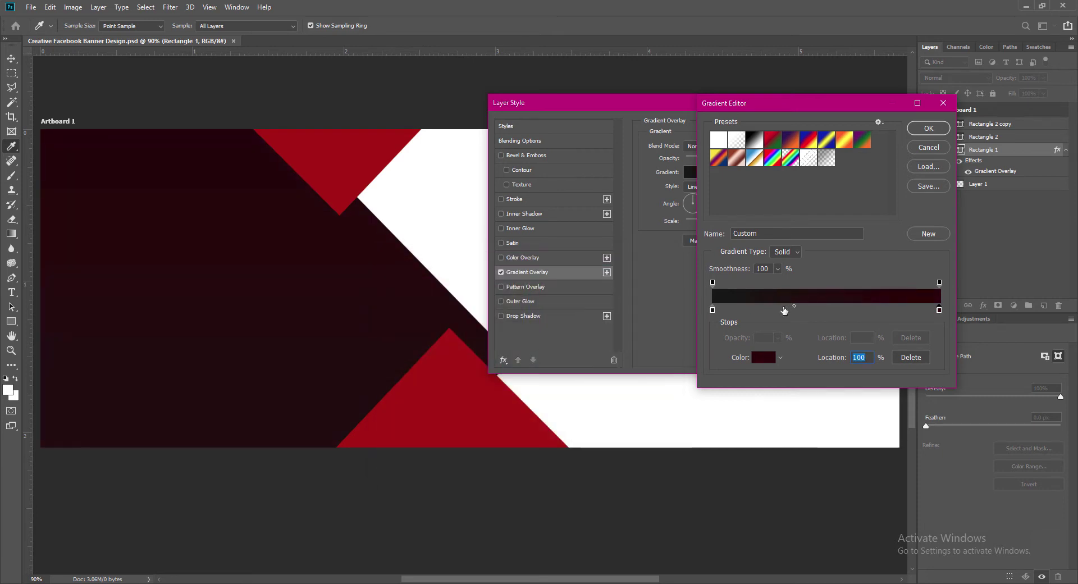
{"action": "double_click", "coordinate": [713, 310]}
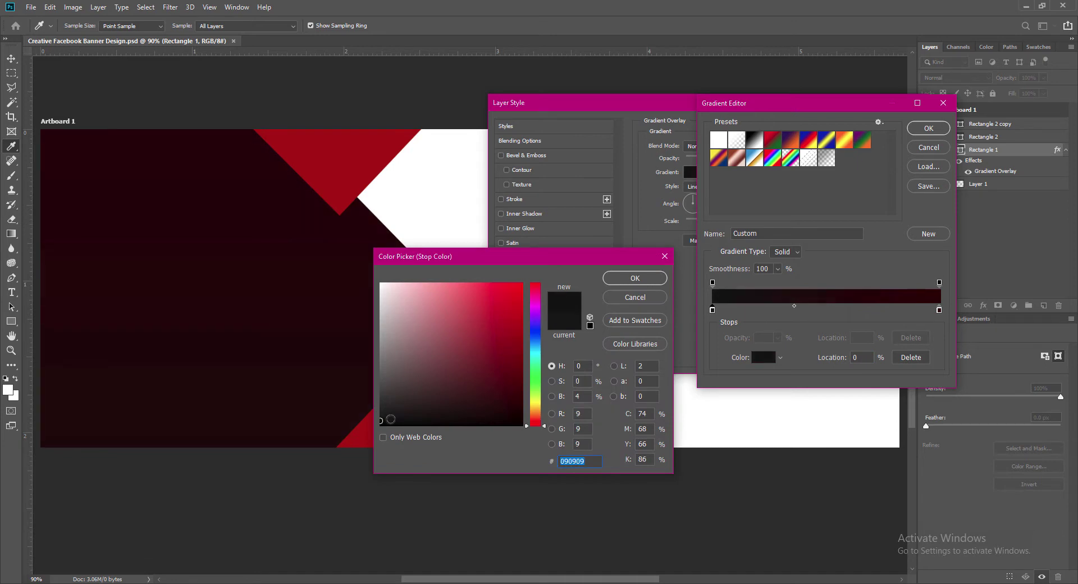
{"action": "key", "text": "Return"}
Shift the gradient midpoint right, deepen the maroon stop, and make the left stop pure black.
{"action": "left_click_drag", "start_coordinate": [794, 306], "coordinate": [827, 306]}
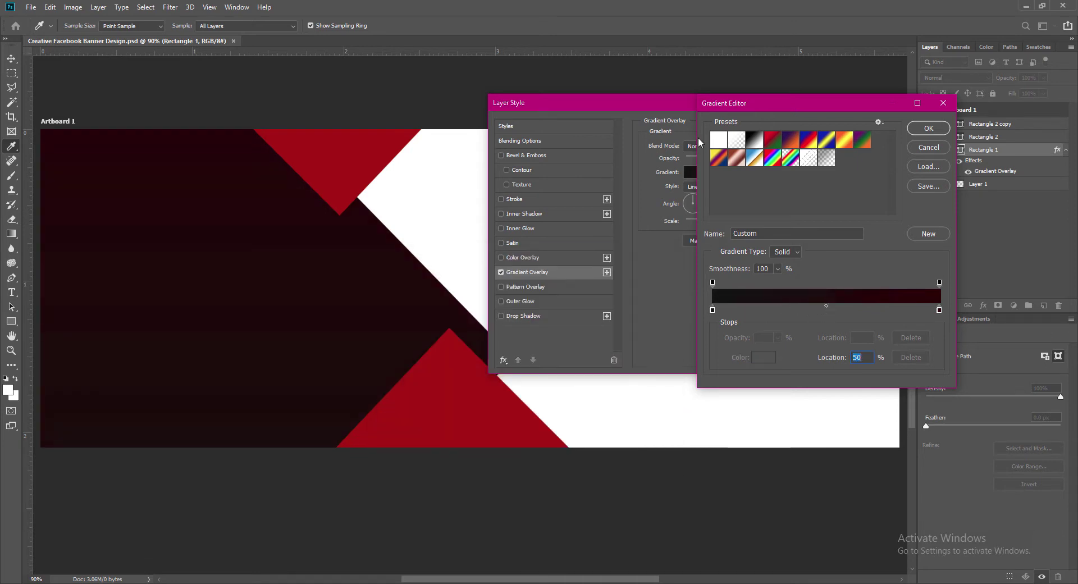
{"action": "double_click", "coordinate": [940, 311]}
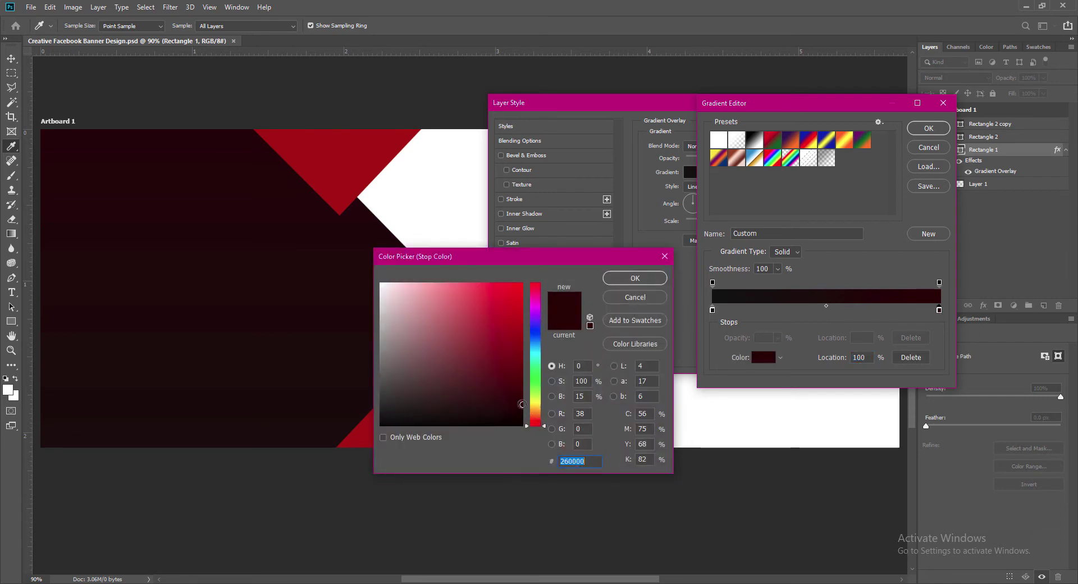
{"action": "left_click_drag", "start_coordinate": [525, 404], "coordinate": [525, 390]}
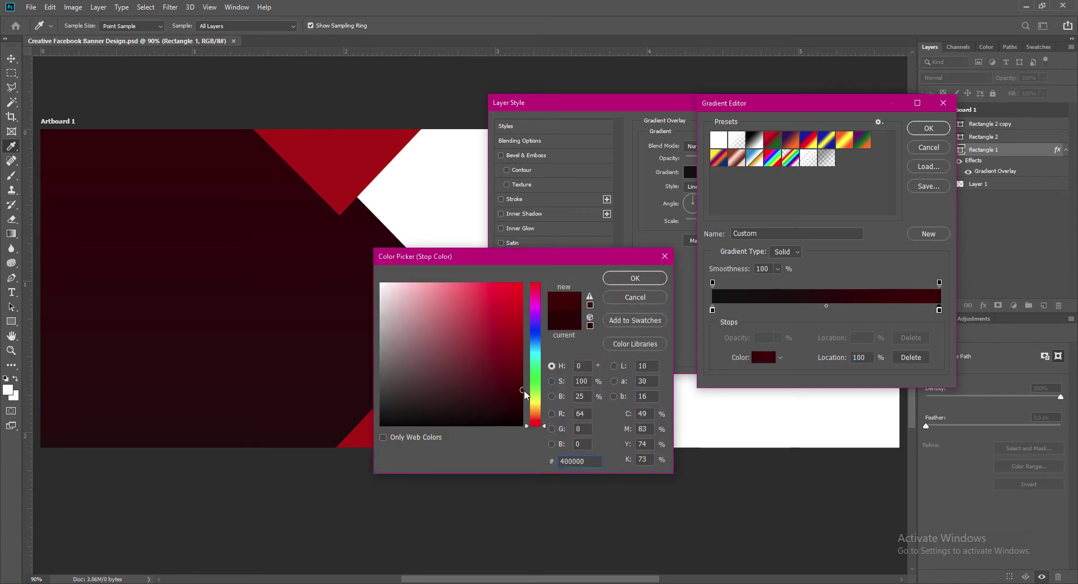
{"action": "left_click", "coordinate": [635, 278]}
{"action": "double_click", "coordinate": [712, 309]}
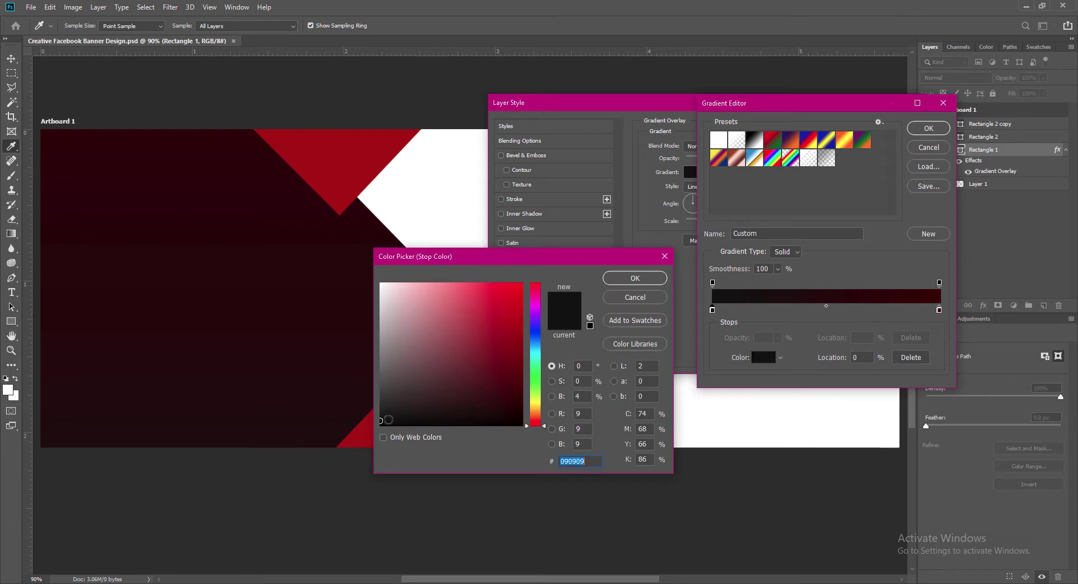
{"action": "left_click", "coordinate": [381, 420]}
{"action": "left_click", "coordinate": [635, 278]}
{"action": "left_click", "coordinate": [929, 128]}
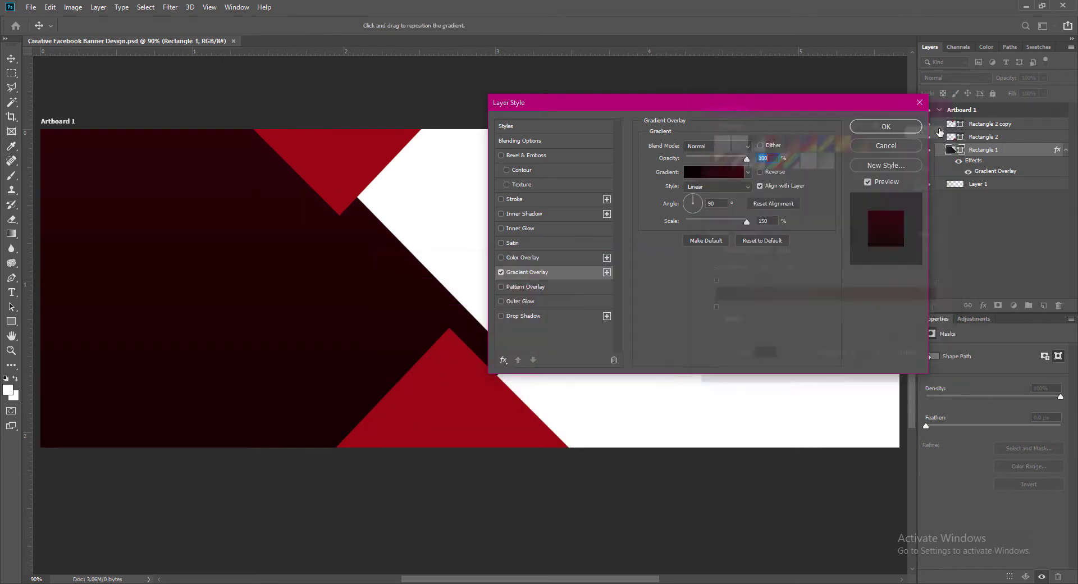
Keep the panel's gradient Linear after trying Reflected, and begin entering its angle.
{"action": "left_click", "coordinate": [759, 171]}
{"action": "left_click", "coordinate": [760, 172]}
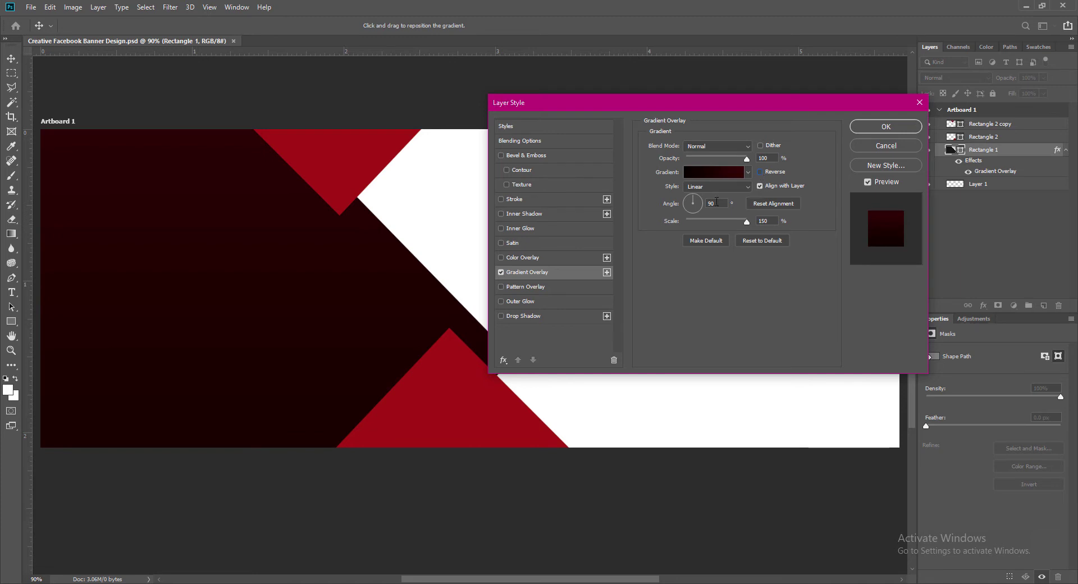
{"action": "left_click", "coordinate": [717, 186]}
{"action": "left_click", "coordinate": [707, 225]}
{"action": "left_click", "coordinate": [747, 186]}
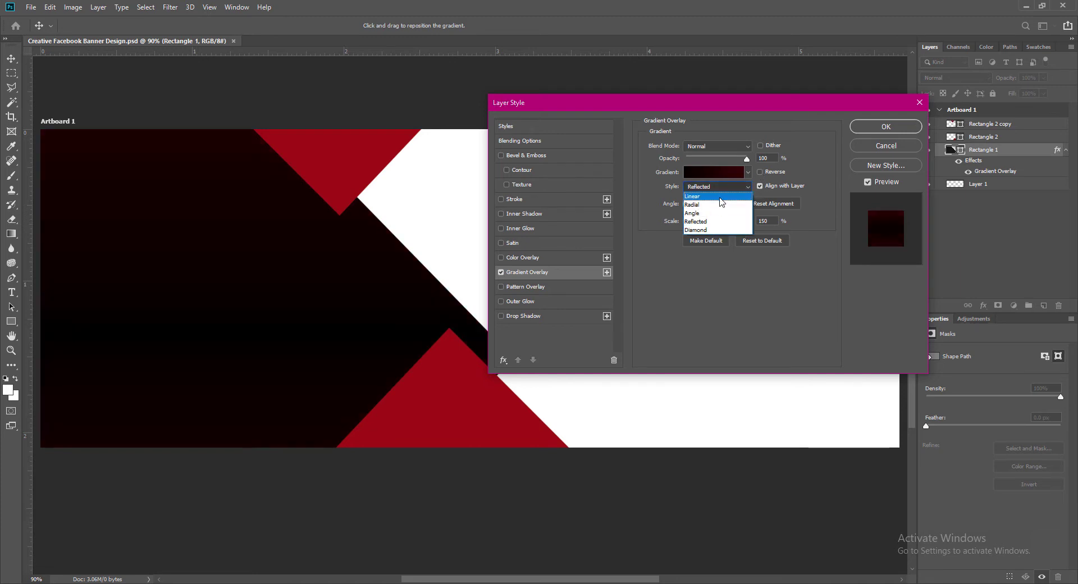
{"action": "left_click", "coordinate": [706, 196]}
{"action": "double_click", "coordinate": [715, 204]}
{"action": "type", "text": "45"}
Set the gradient angle to -45° with Reverse on, apply the style, and save the banner.
{"action": "left_click", "coordinate": [760, 171]}
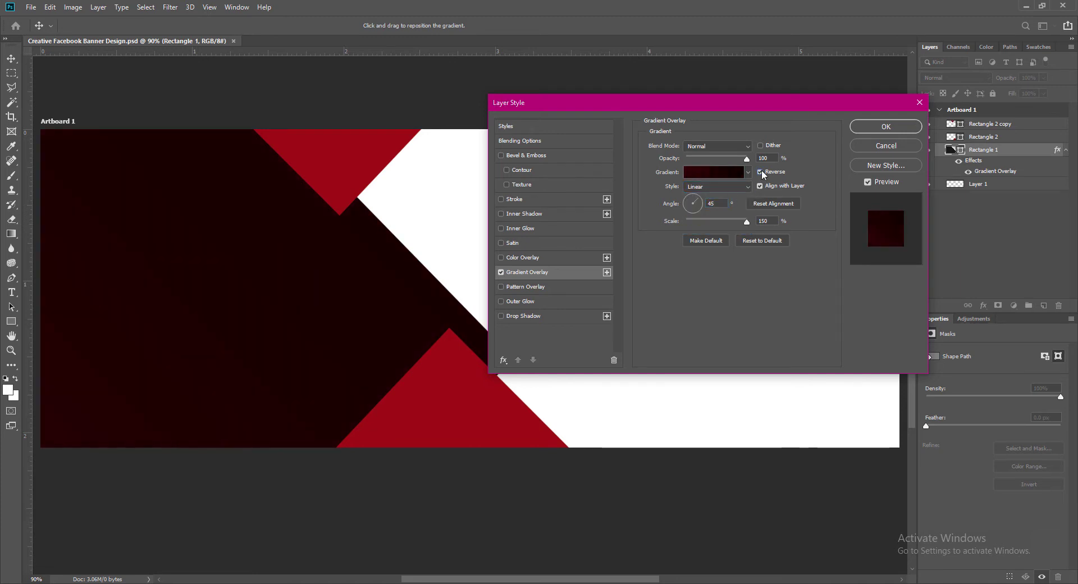
{"action": "left_click", "coordinate": [709, 203]}
{"action": "type", "text": "-"}
{"action": "left_click", "coordinate": [760, 172]}
{"action": "left_click", "coordinate": [890, 126]}
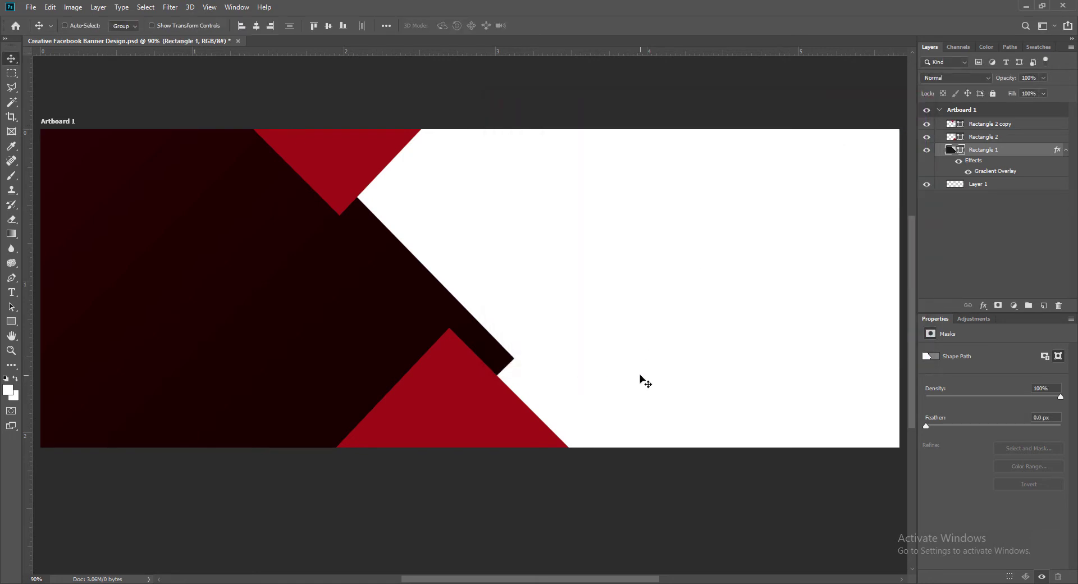
{"action": "key", "text": "ctrl+s"}
Copy the panel's gradient overlay onto the lower red triangle and try a dark blue stop.
{"action": "left_click", "coordinate": [422, 422]}
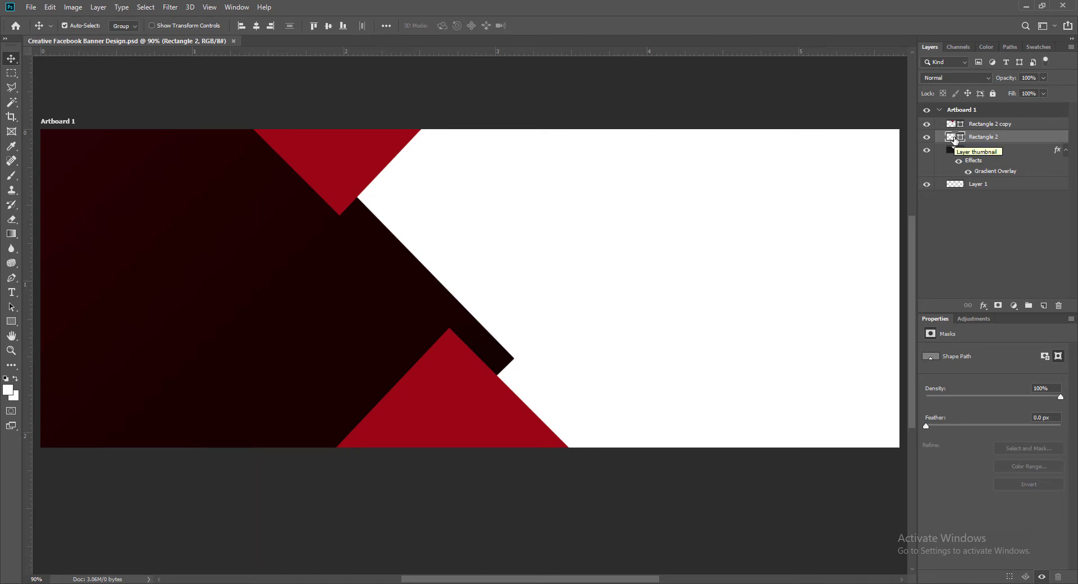
{"action": "left_click_drag", "start_coordinate": [955, 141], "coordinate": [958, 150]}
{"action": "left_click", "coordinate": [500, 272]}
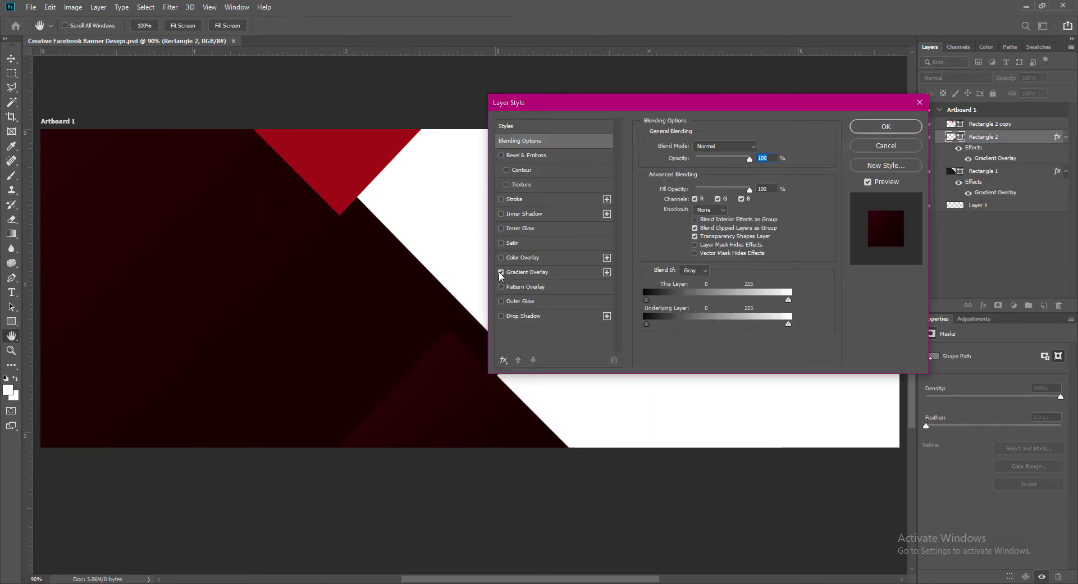
{"action": "left_click", "coordinate": [719, 172]}
{"action": "double_click", "coordinate": [712, 310]}
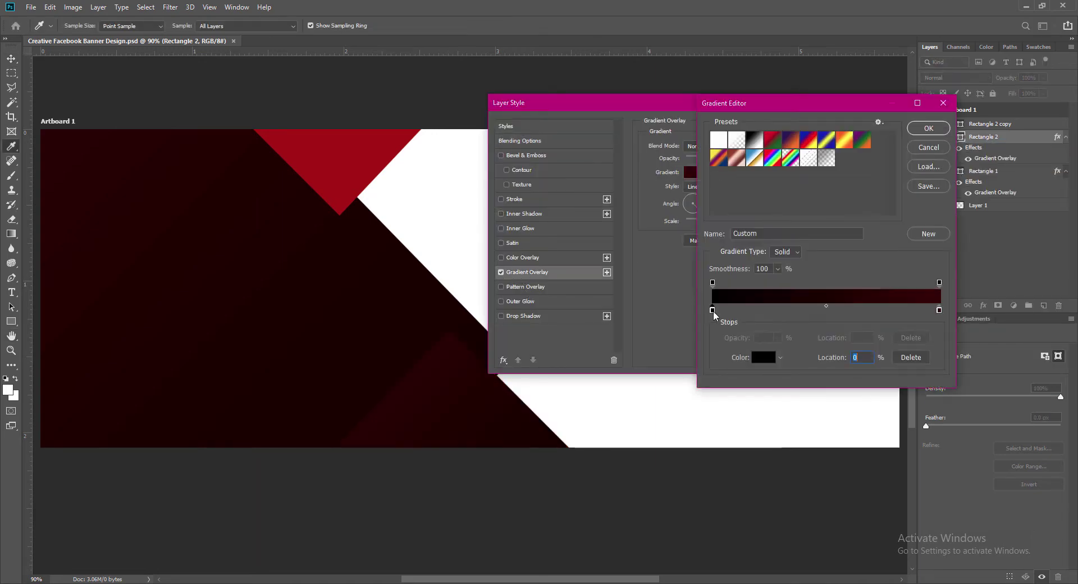
{"action": "left_click", "coordinate": [535, 344]}
{"action": "left_click_drag", "start_coordinate": [569, 261], "coordinate": [687, 271]}
{"action": "left_click", "coordinate": [638, 386]}
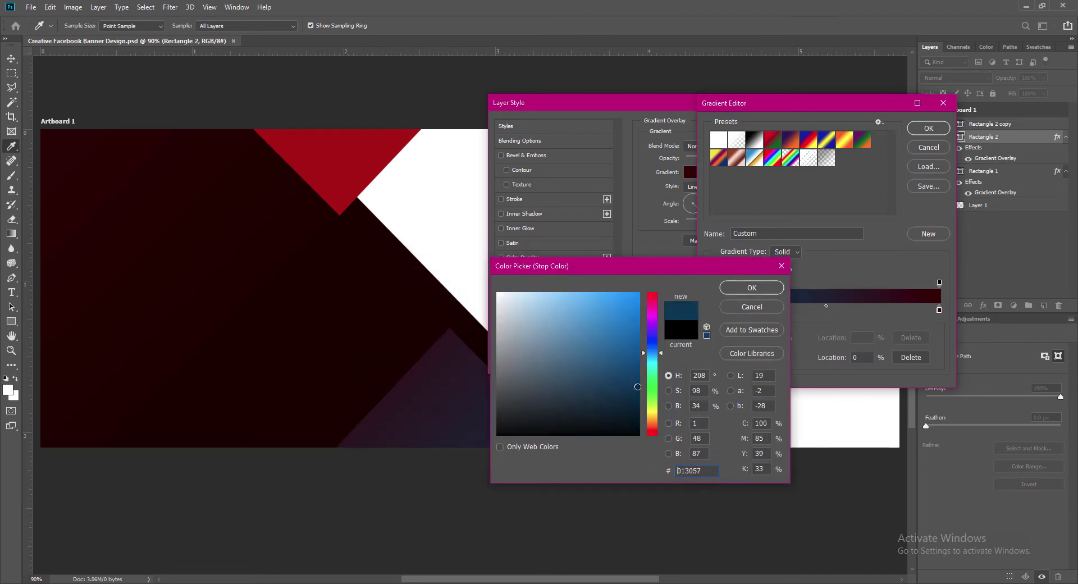
Discard the trial gradient style and darken the triangle's solid fill to #7f1800.
{"action": "left_click", "coordinate": [752, 307]}
{"action": "left_click", "coordinate": [929, 147]}
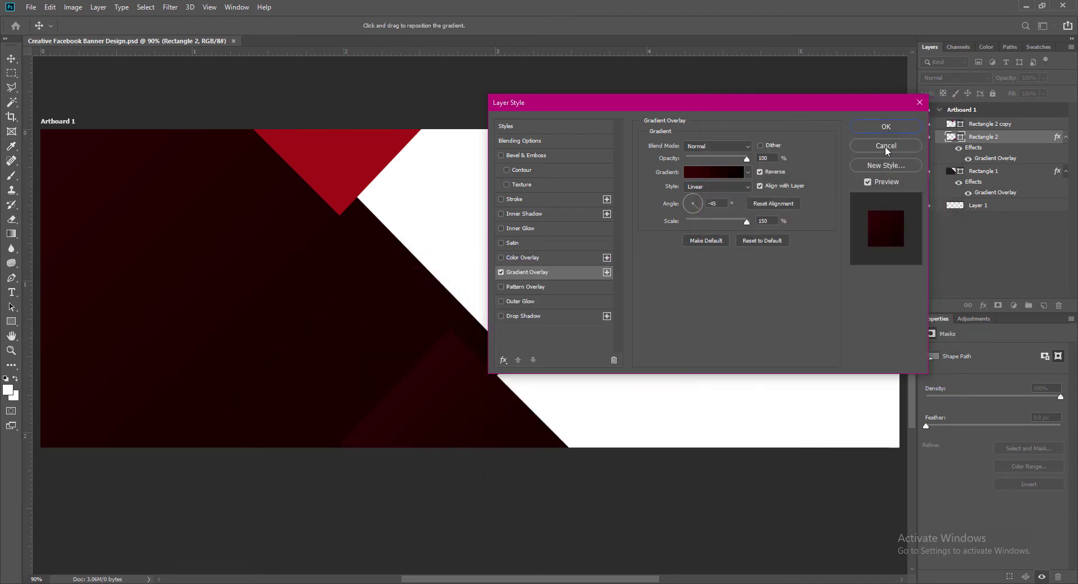
{"action": "left_click", "coordinate": [886, 146]}
{"action": "double_click", "coordinate": [951, 138]}
{"action": "left_click", "coordinate": [638, 363]}
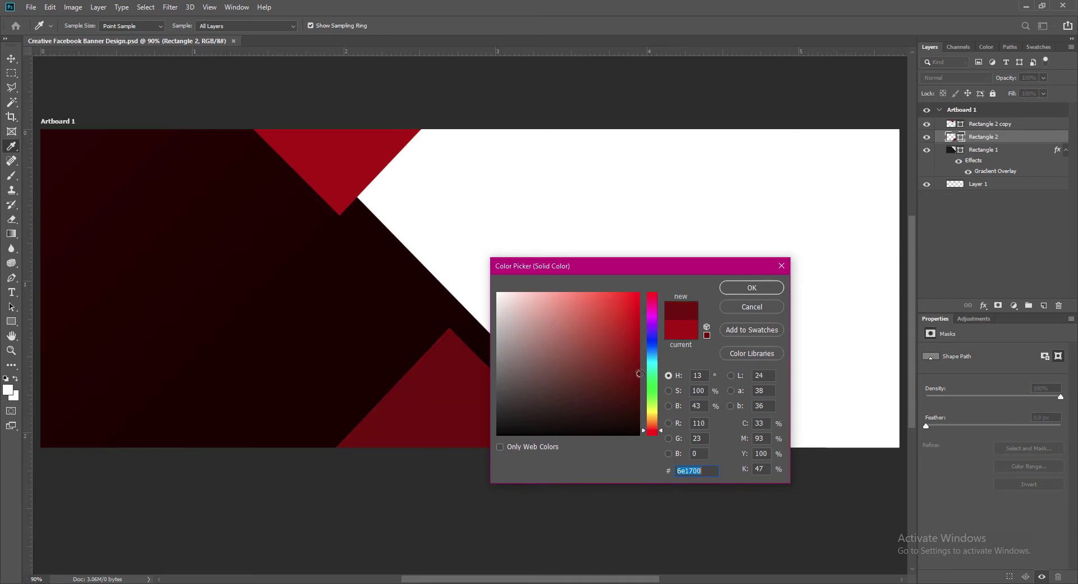
{"action": "left_click", "coordinate": [639, 372]}
Accept the fill colour and add a Gradient Overlay to Rectangle 2.
{"action": "left_click", "coordinate": [741, 289]}
{"action": "right_click", "coordinate": [953, 137]}
{"action": "left_click", "coordinate": [956, 143]}
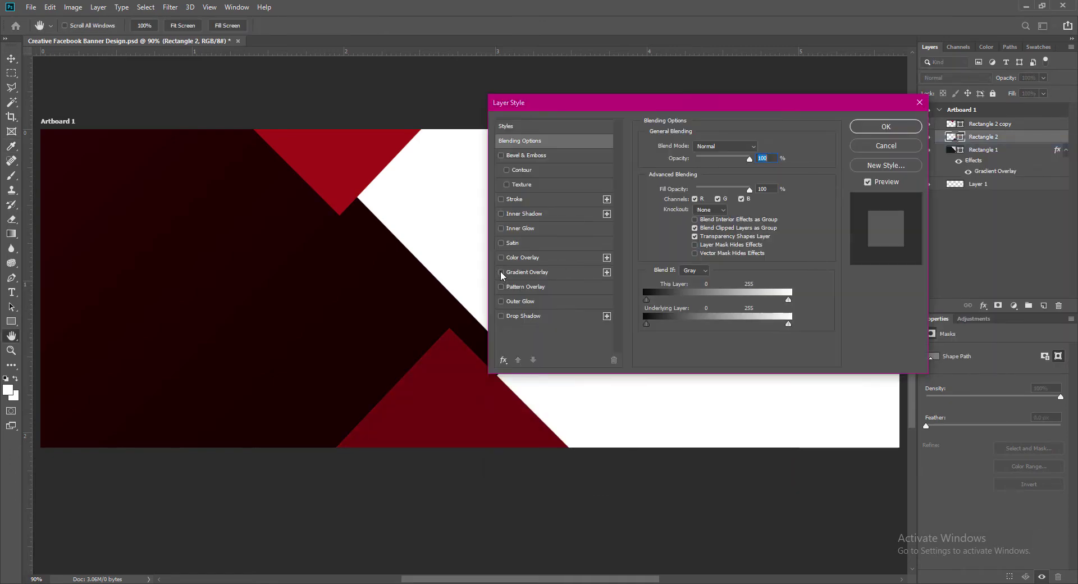
{"action": "left_click", "coordinate": [500, 272]}
{"action": "left_click", "coordinate": [720, 171]}
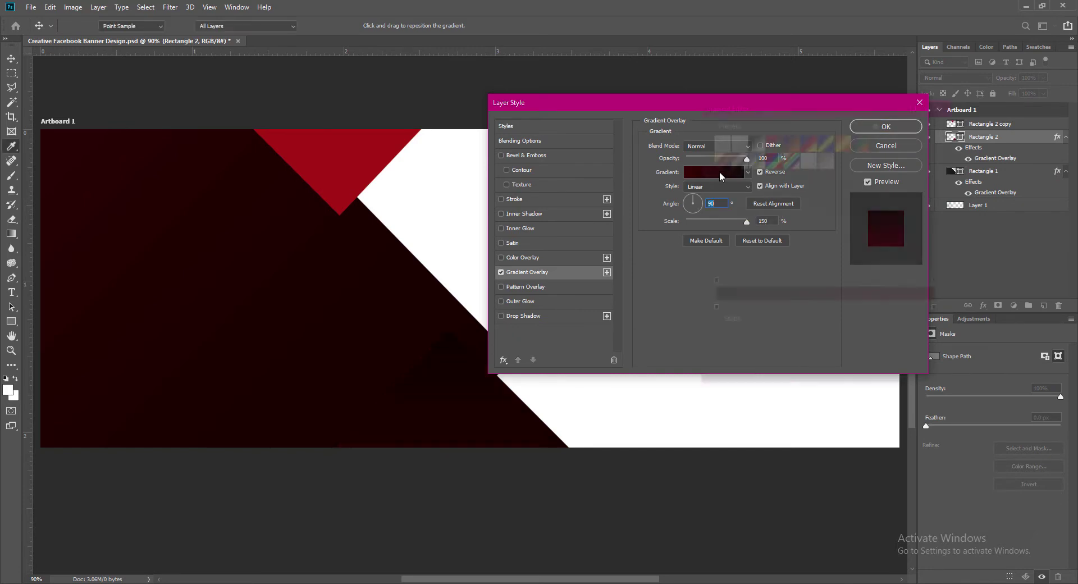
Set the gradient stops to red and a darker red, and reverse the gradient.
{"action": "double_click", "coordinate": [709, 309]}
{"action": "left_click", "coordinate": [749, 289]}
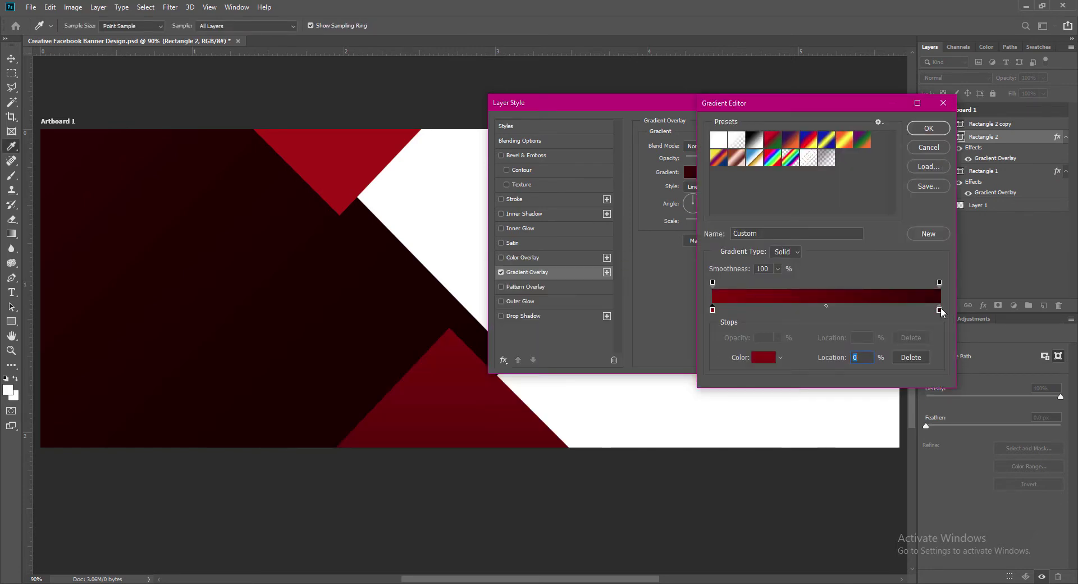
{"action": "double_click", "coordinate": [939, 309]}
{"action": "left_click", "coordinate": [636, 417]}
{"action": "left_click", "coordinate": [751, 287]}
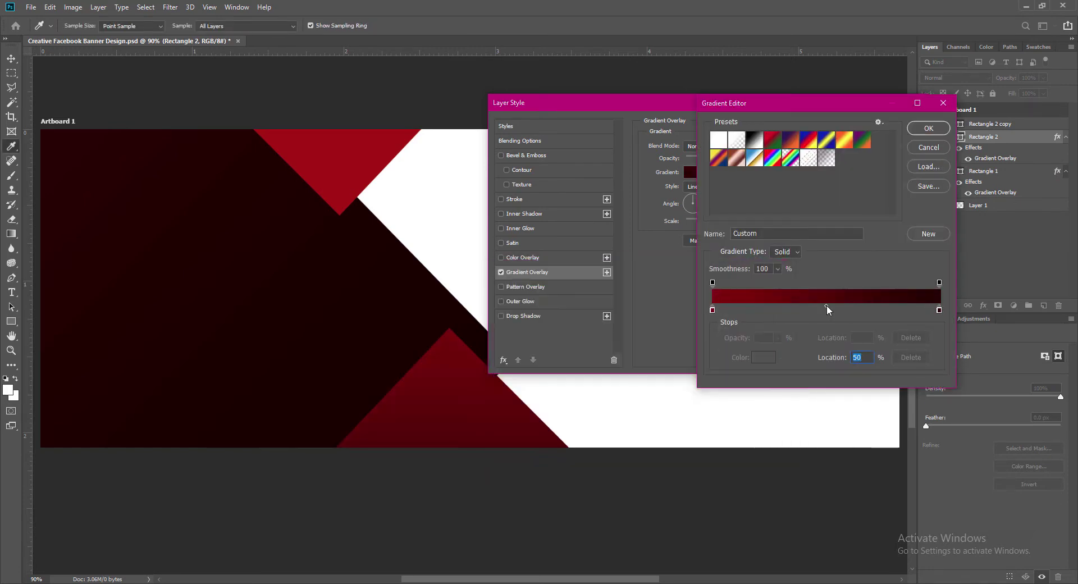
{"action": "key", "text": "Return"}
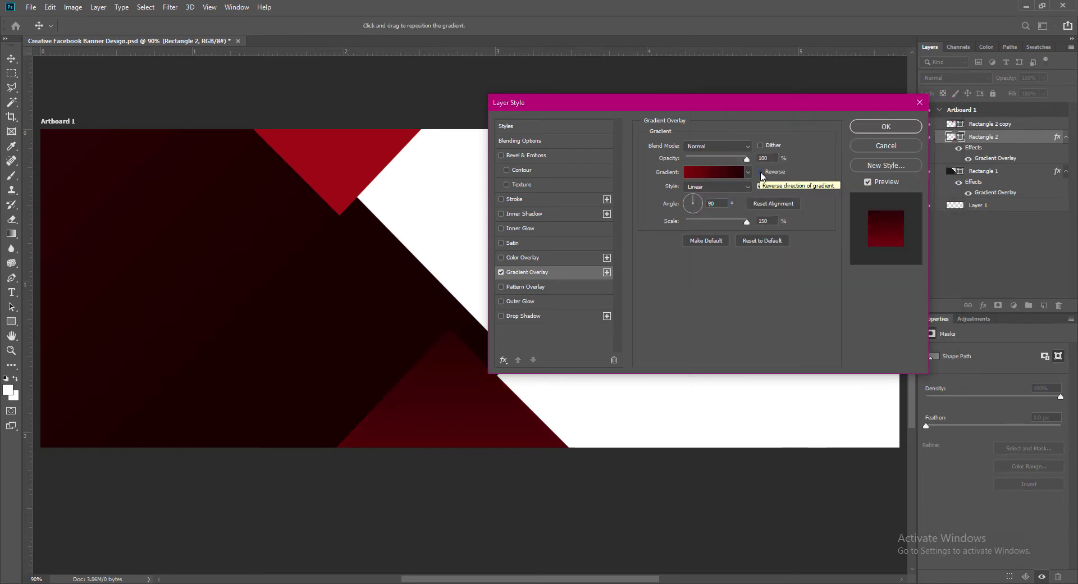
{"action": "left_click", "coordinate": [761, 173]}
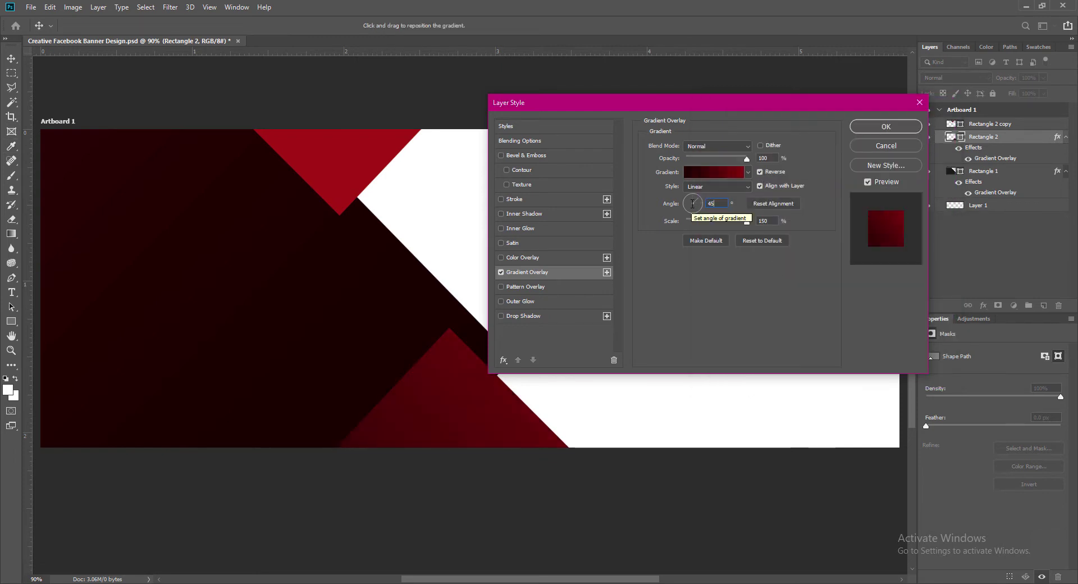
Set the gradient angle, starting from 45, and shift the gradient midpoint to the right.
{"action": "double_click", "coordinate": [713, 203]}
{"action": "type", "text": "45"}
{"action": "left_click", "coordinate": [716, 176]}
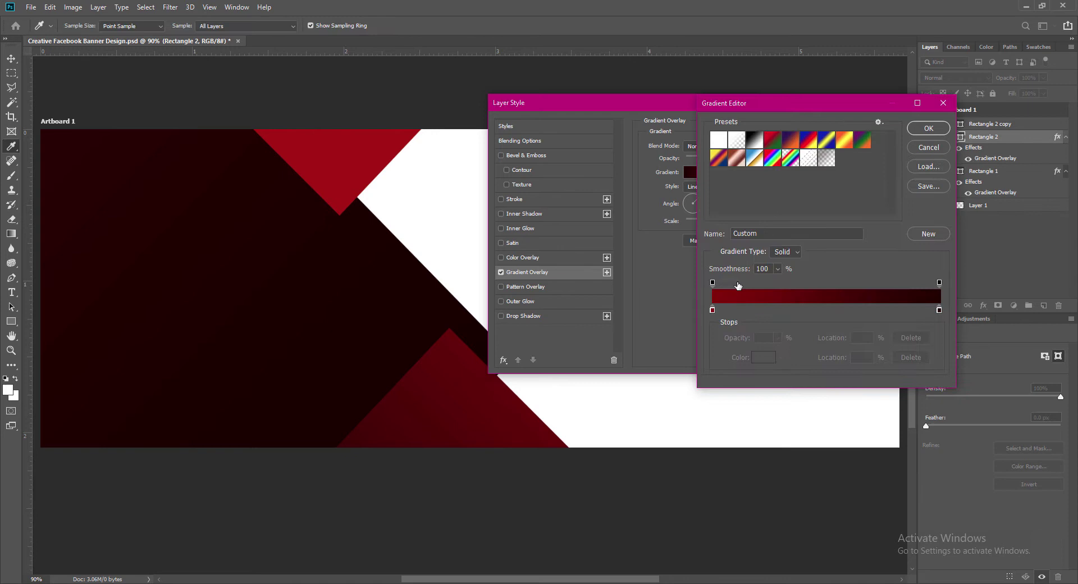
{"action": "left_click", "coordinate": [713, 310]}
{"action": "left_click_drag", "start_coordinate": [825, 306], "coordinate": [843, 307]}
{"action": "left_click", "coordinate": [922, 132]}
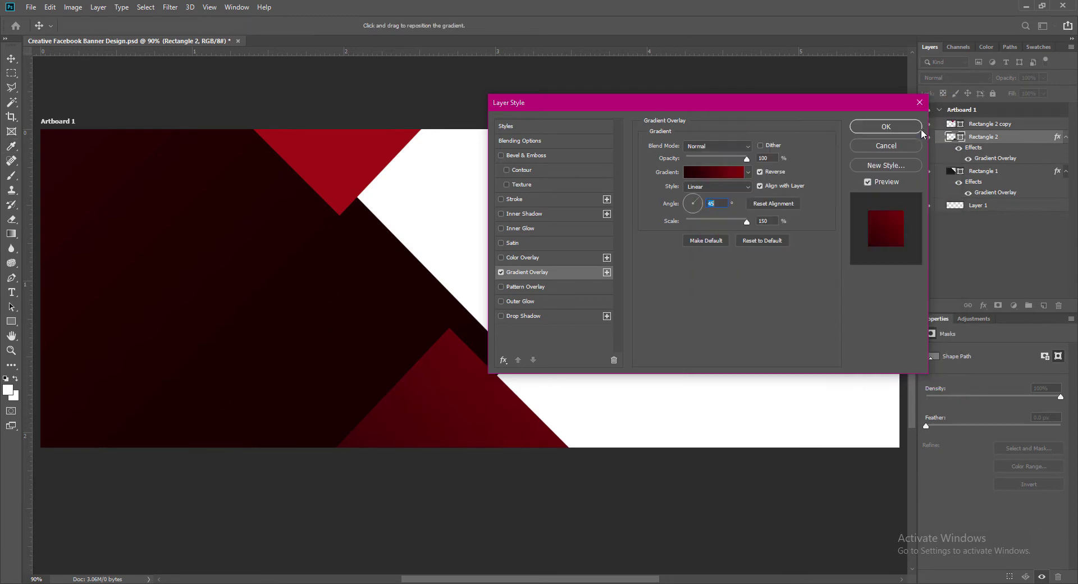
{"action": "type", "text": "6"}
{"action": "left_click", "coordinate": [712, 206]}
Make the end stop near-black and the start stop bright red #9f0000, then apply the overlay.
{"action": "left_click", "coordinate": [714, 171]}
{"action": "double_click", "coordinate": [939, 309]}
{"action": "left_click", "coordinate": [639, 428]}
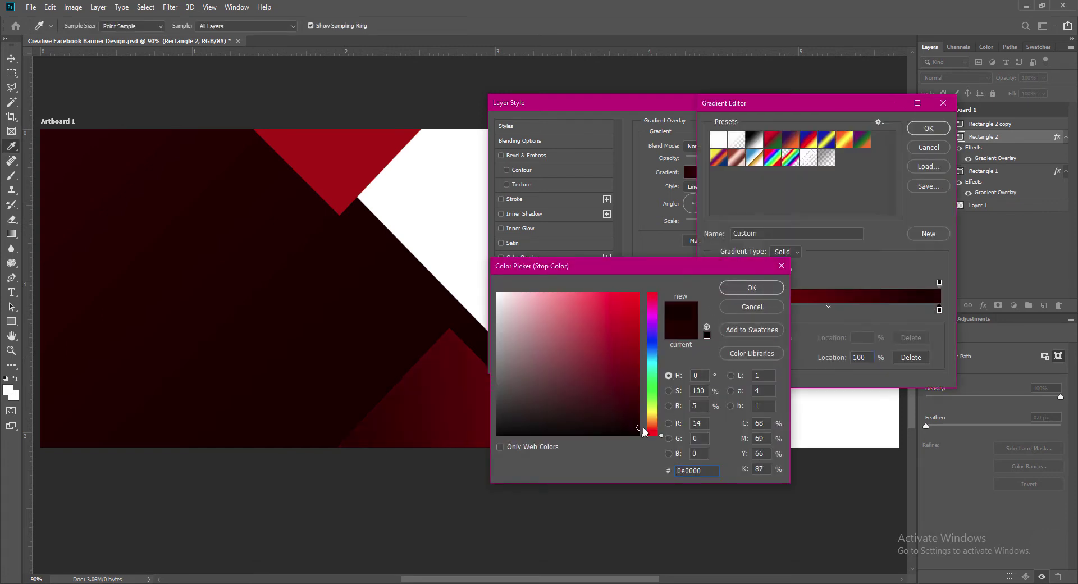
{"action": "left_click_drag", "start_coordinate": [644, 429], "coordinate": [645, 416]}
{"action": "left_click", "coordinate": [751, 287]}
{"action": "double_click", "coordinate": [717, 310]}
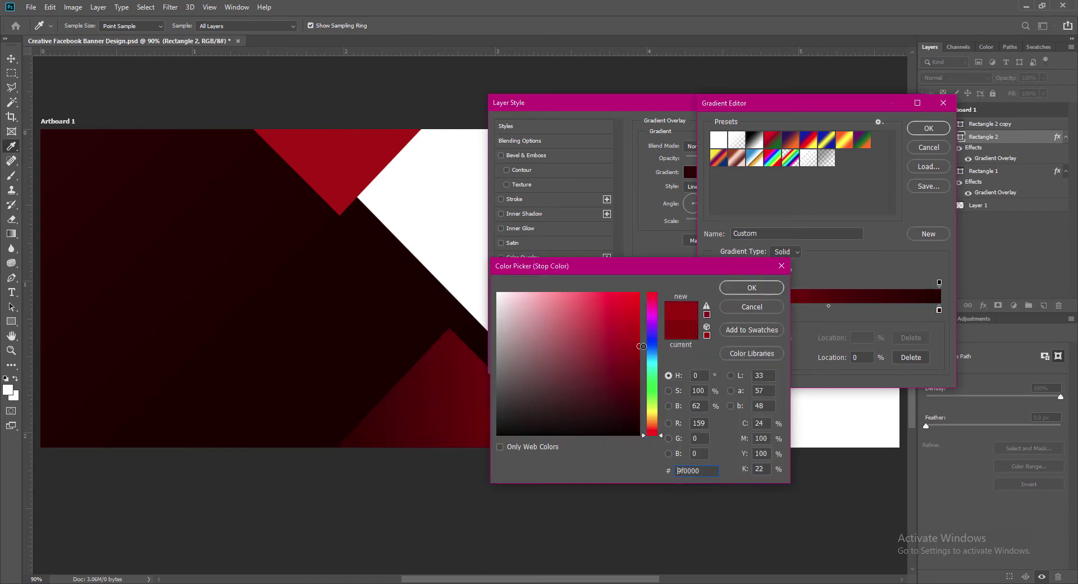
{"action": "left_click", "coordinate": [751, 288]}
{"action": "left_click", "coordinate": [928, 128]}
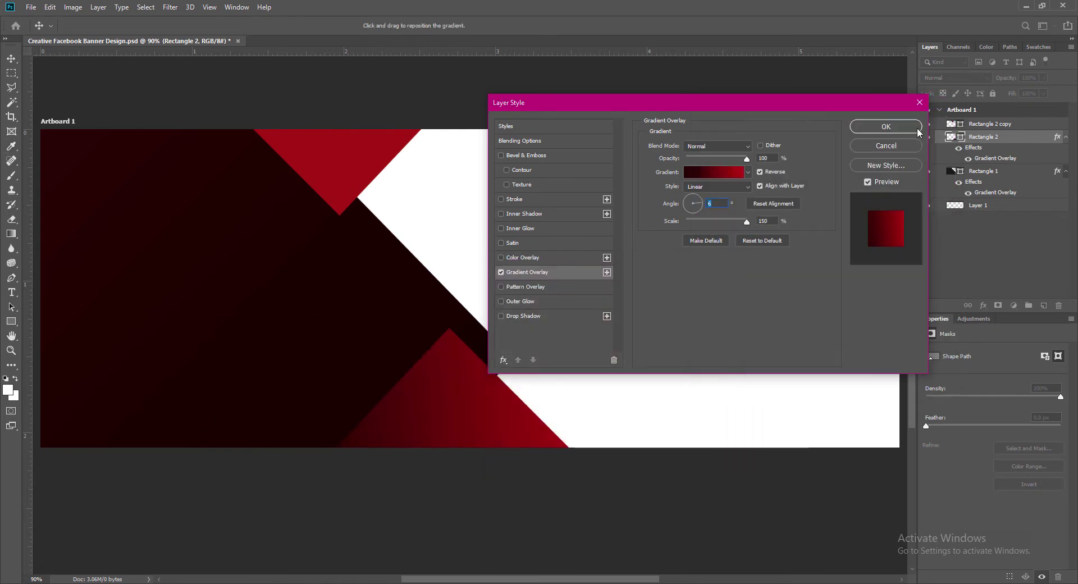
{"action": "left_click", "coordinate": [886, 127]}
{"action": "double_click", "coordinate": [950, 123]}
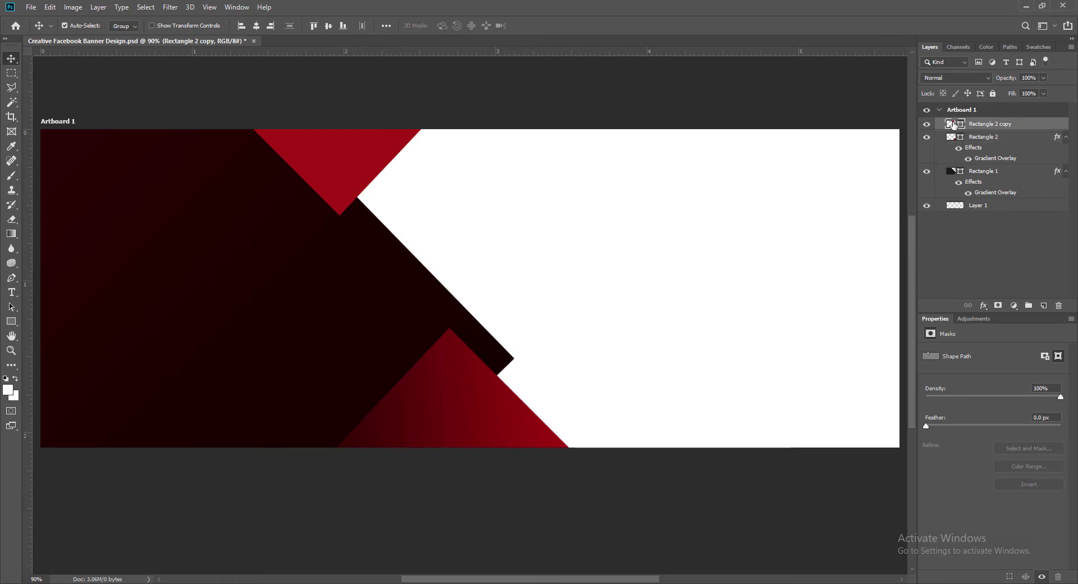
Change the top triangle's fill to a bright orange.
{"action": "left_click", "coordinate": [655, 426]}
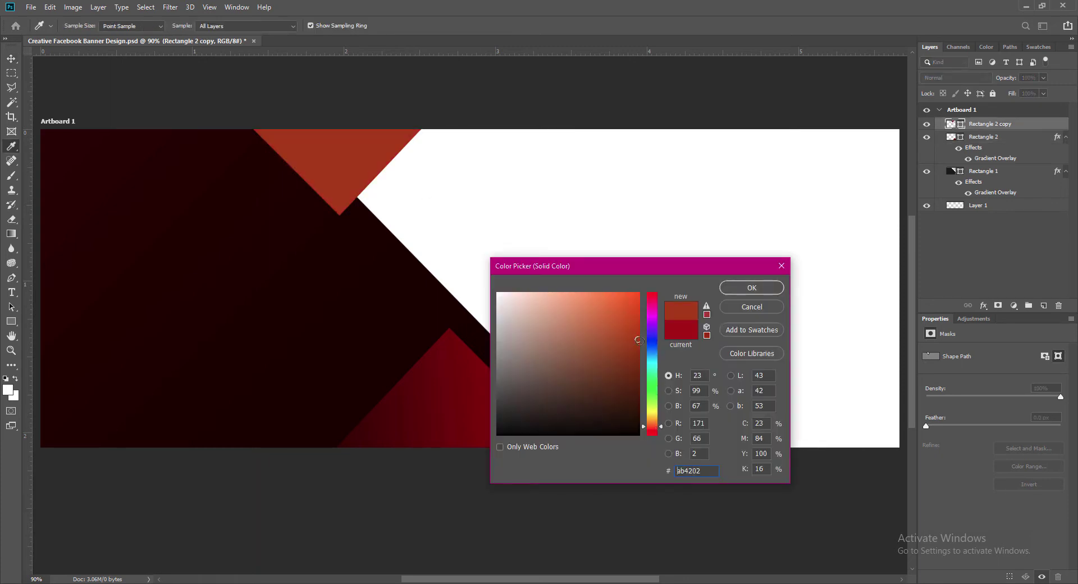
{"action": "left_click_drag", "start_coordinate": [638, 340], "coordinate": [648, 322]}
{"action": "left_click", "coordinate": [655, 426]}
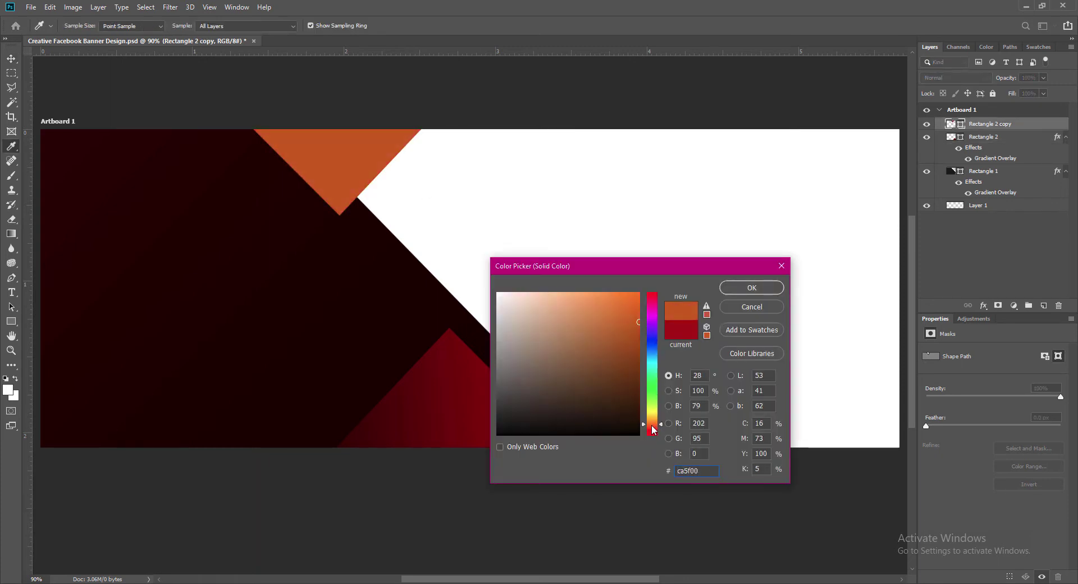
{"action": "left_click", "coordinate": [752, 290]}
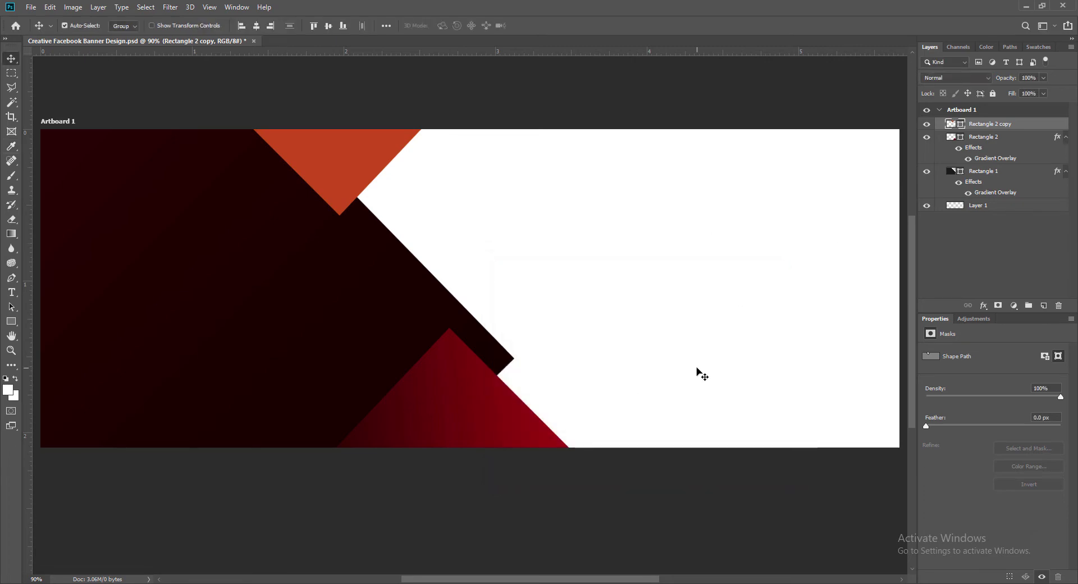
Add a Gradient Overlay to Rectangle 2 copy with an orange start stop.
{"action": "double_click", "coordinate": [961, 127]}
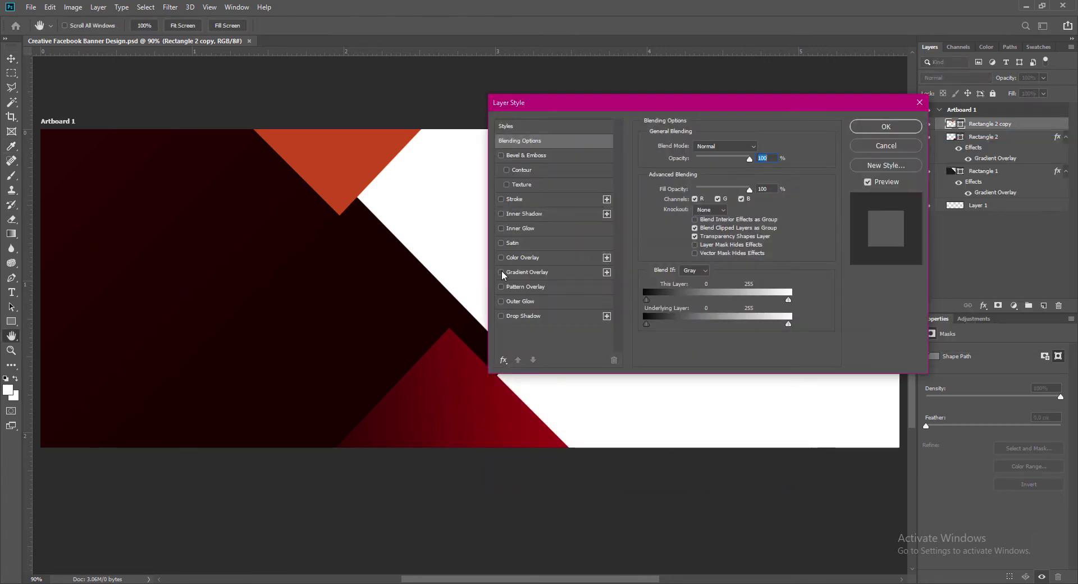
{"action": "left_click", "coordinate": [502, 272]}
{"action": "left_click", "coordinate": [719, 173]}
{"action": "double_click", "coordinate": [712, 310]}
{"action": "left_click", "coordinate": [653, 425]}
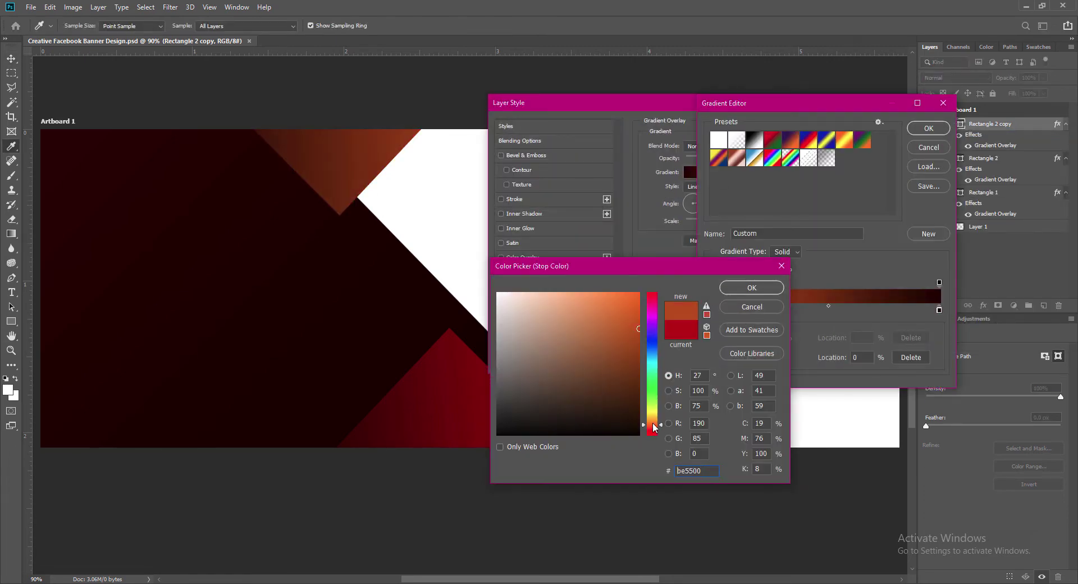
{"action": "left_click_drag", "start_coordinate": [653, 425], "coordinate": [653, 424]}
{"action": "left_click", "coordinate": [639, 321]}
{"action": "left_click", "coordinate": [764, 294]}
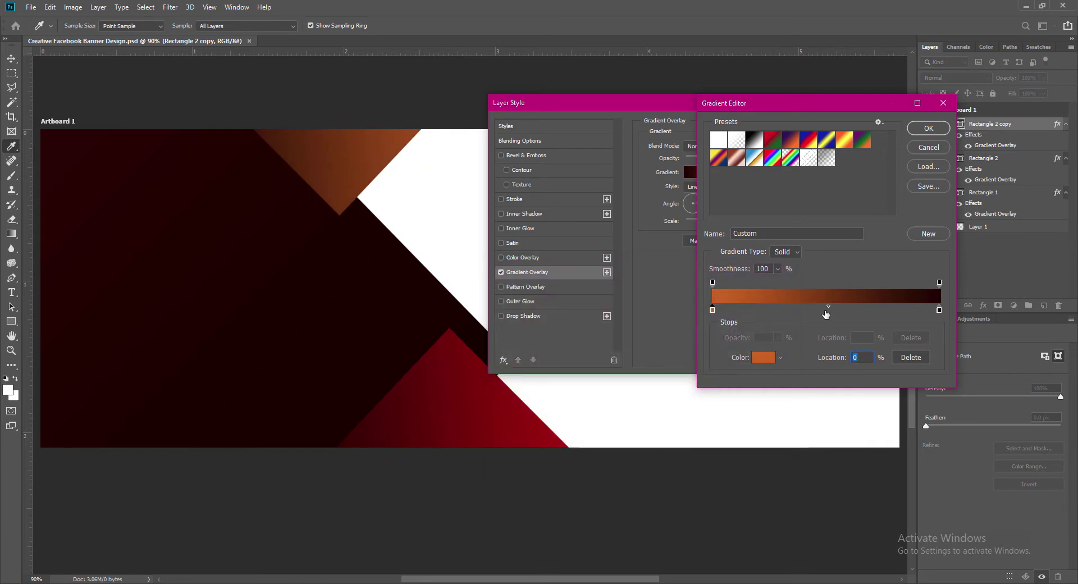
{"action": "left_click", "coordinate": [928, 128]}
Set the top gradient's angle to 4, turn off Reverse, shift its midpoint right, and make the orange slightly redder.
{"action": "double_click", "coordinate": [705, 204]}
{"action": "type", "text": "4"}
{"action": "left_click", "coordinate": [760, 171]}
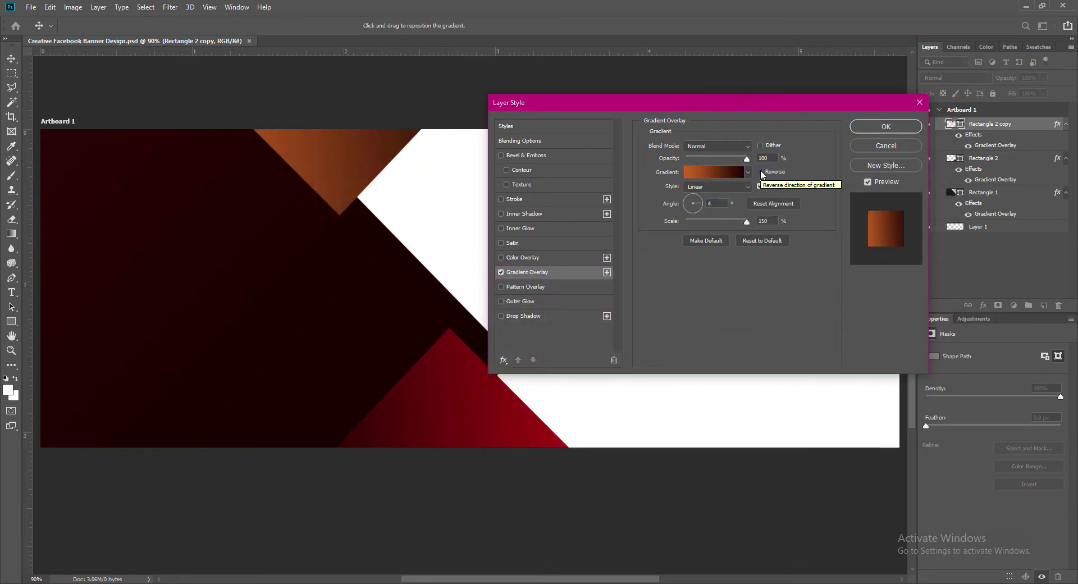
{"action": "left_click", "coordinate": [714, 173]}
{"action": "left_click_drag", "start_coordinate": [828, 305], "coordinate": [844, 305]}
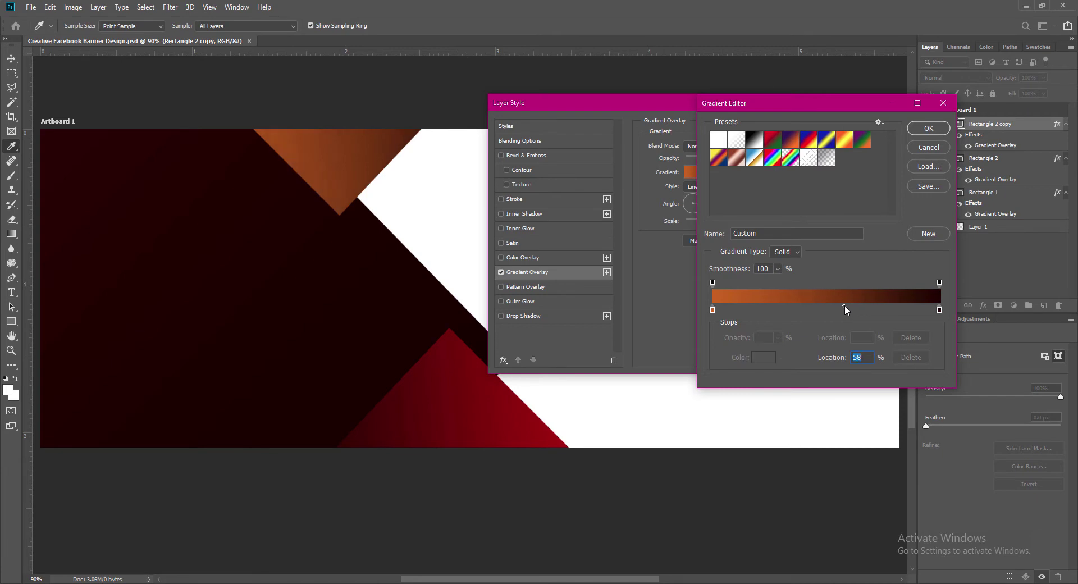
{"action": "double_click", "coordinate": [714, 310]}
{"action": "left_click_drag", "start_coordinate": [652, 422], "coordinate": [652, 425]}
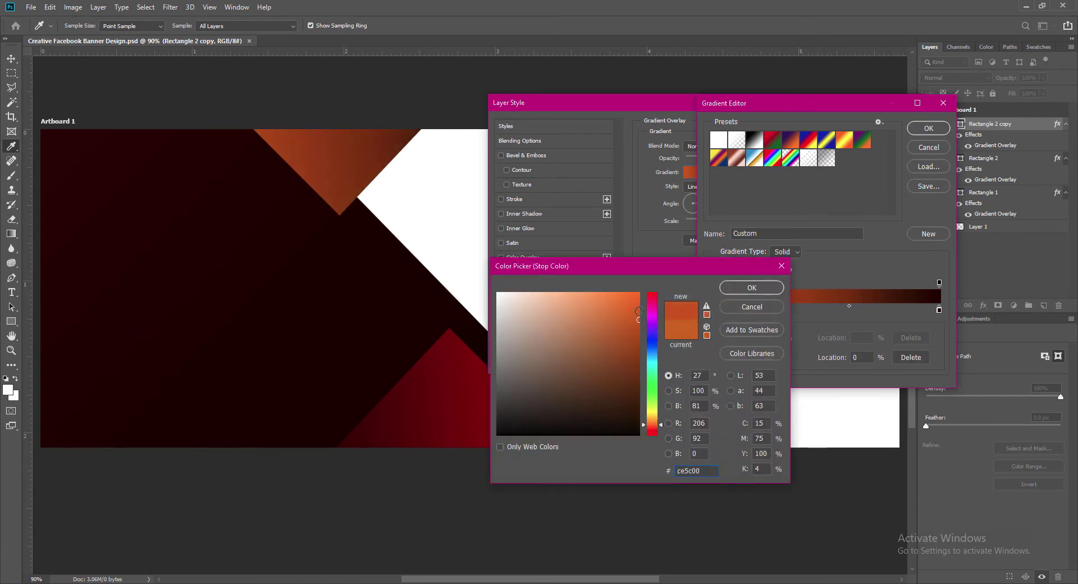
{"action": "left_click", "coordinate": [751, 287]}
{"action": "left_click", "coordinate": [929, 128]}
{"action": "left_click", "coordinate": [885, 126]}
Set Rectangle 2's gradient angle to 4, save, and add a new empty layer.
{"action": "right_click", "coordinate": [951, 160]}
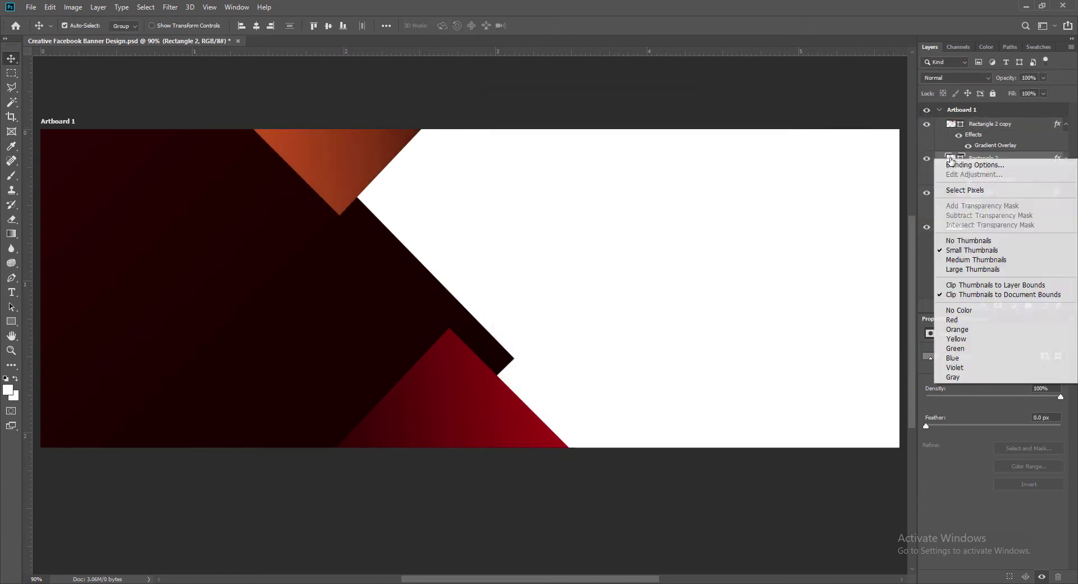
{"action": "left_click", "coordinate": [951, 163]}
{"action": "left_click", "coordinate": [701, 203]}
{"action": "type", "text": "4"}
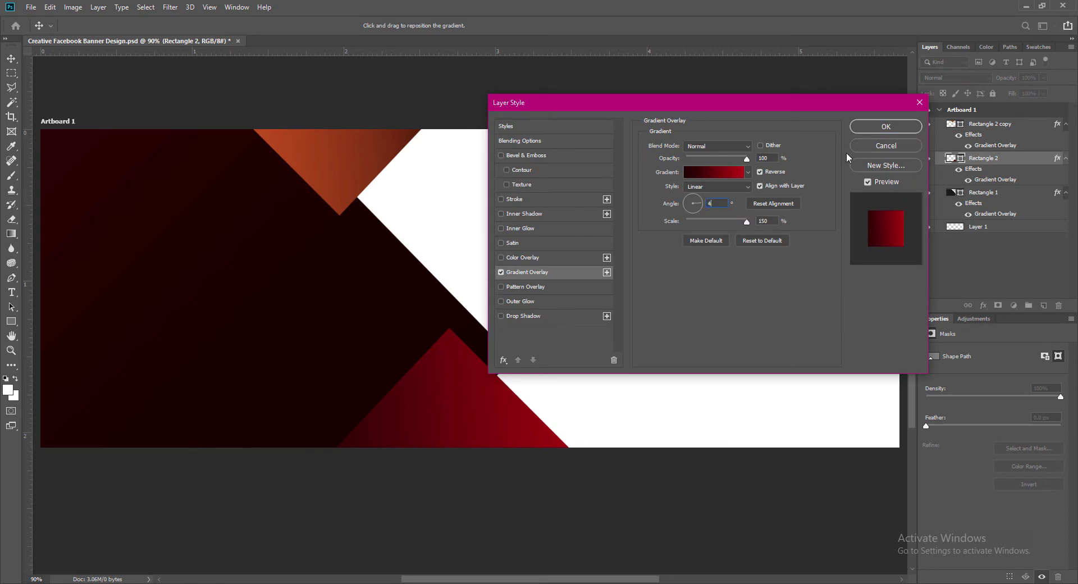
{"action": "left_click", "coordinate": [880, 129]}
{"action": "key", "text": "ctrl+s"}
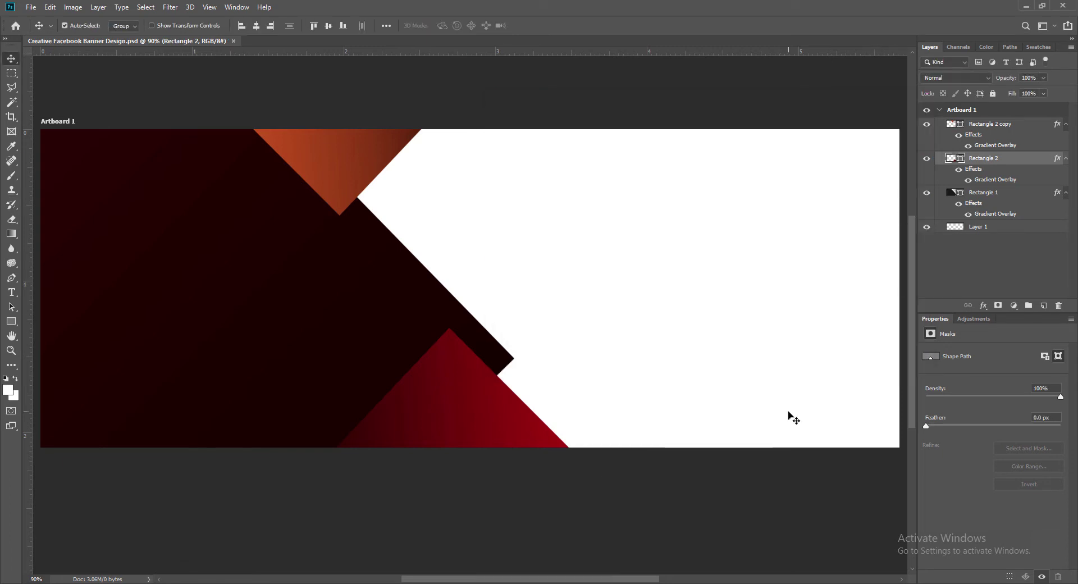
{"action": "key", "text": "ctrl+shift+alt+n"}
Draw a white custom-shape triangle on the dark panel and rotate it to point right.
{"action": "left_click", "coordinate": [12, 322]}
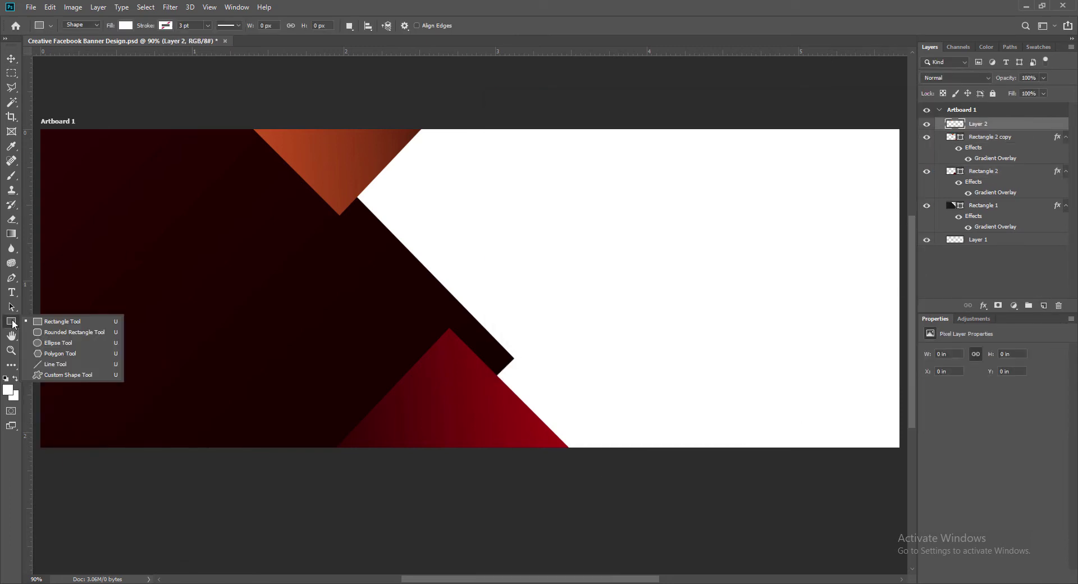
{"action": "left_click", "coordinate": [65, 375]}
{"action": "left_click_drag", "start_coordinate": [284, 270], "coordinate": [338, 315]}
{"action": "key", "text": "v"}
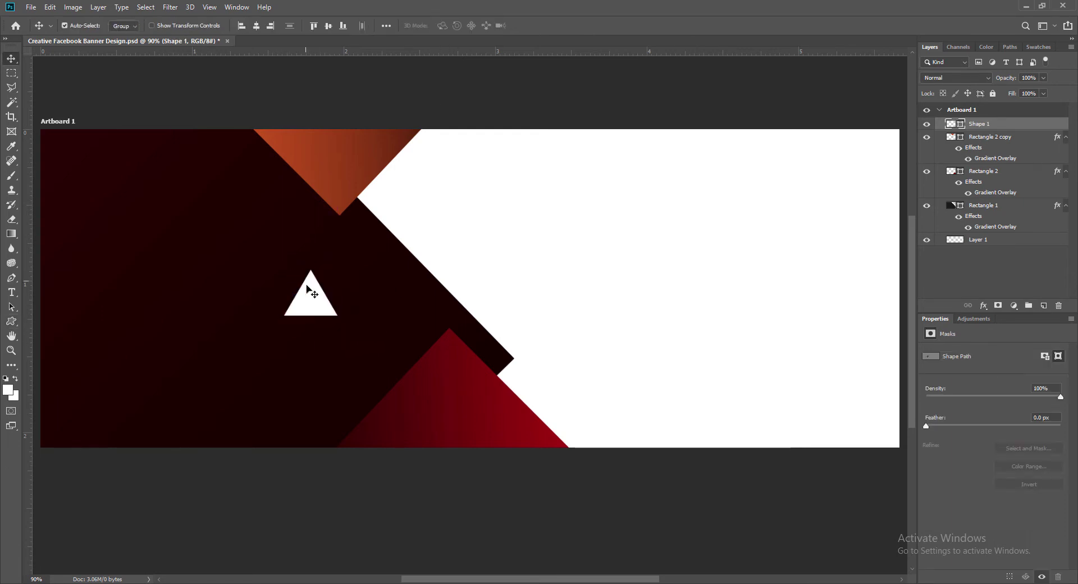
{"action": "key", "text": "ctrl+t"}
{"action": "right_click", "coordinate": [304, 310]}
{"action": "left_click", "coordinate": [371, 408]}
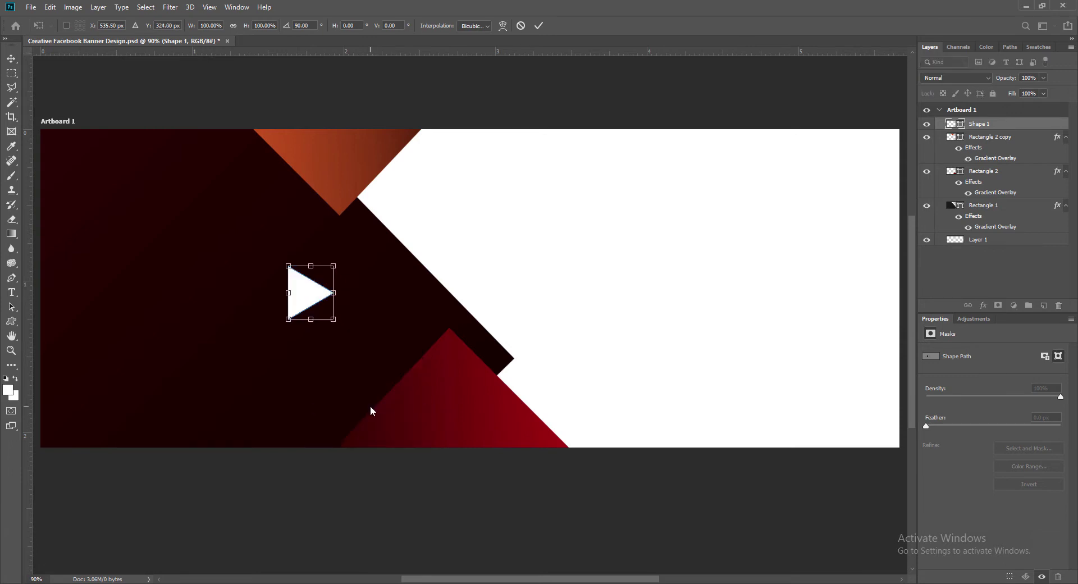
{"action": "left_click", "coordinate": [11, 58]}
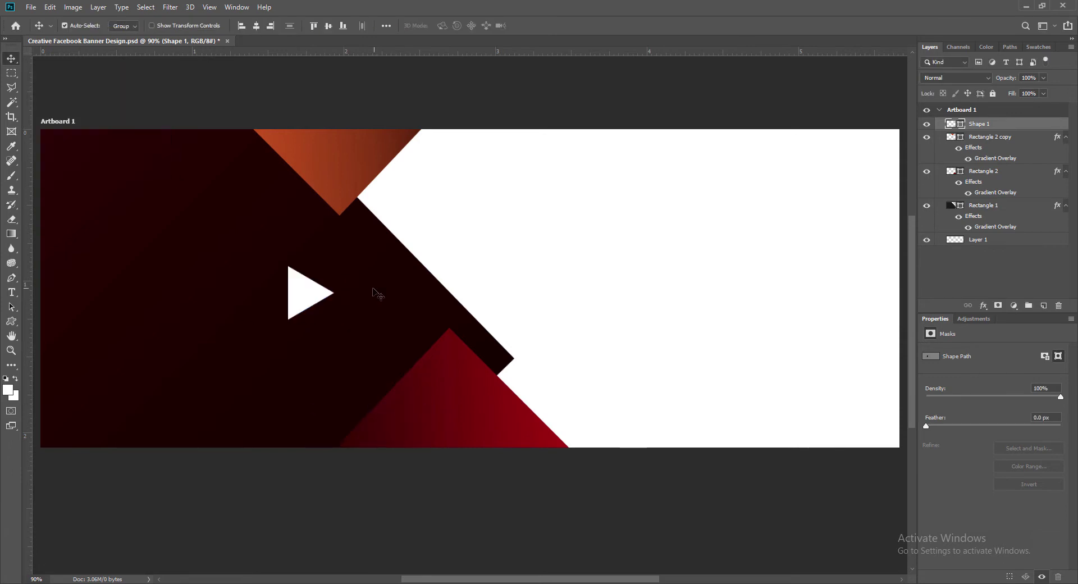
Move the white triangle to the right and save the document.
{"action": "key", "text": "ctrl+t"}
{"action": "left_click_drag", "start_coordinate": [309, 300], "coordinate": [426, 320]}
{"action": "key", "text": "Return"}
{"action": "key", "text": "ctrl+s"}
Reshape the triangle with a perspective transform to match the dark band's diagonal.
{"action": "key", "text": "ctrl+t"}
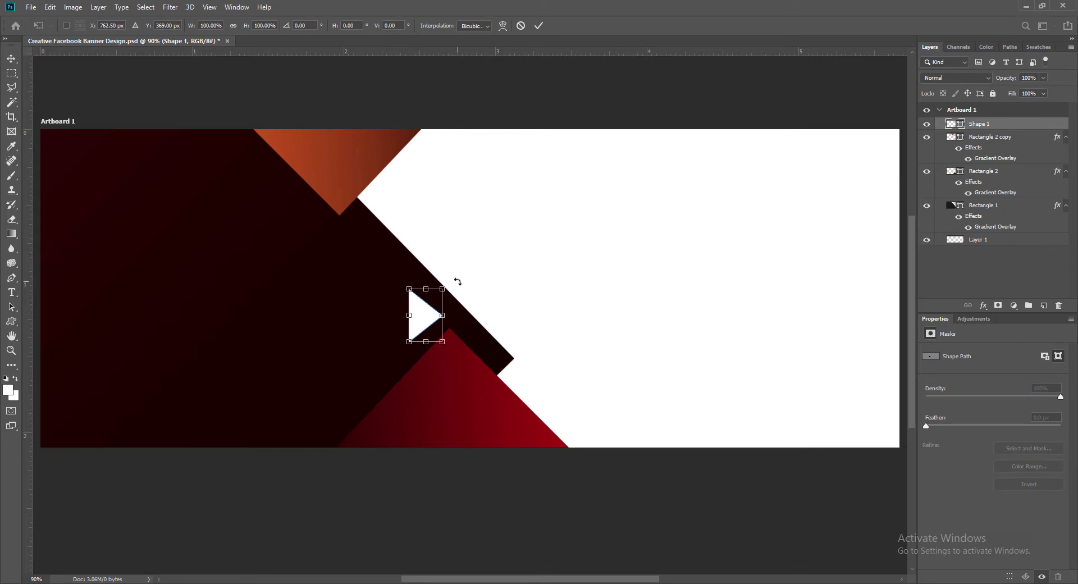
{"action": "left_click_drag", "start_coordinate": [458, 282], "coordinate": [461, 284]}
{"action": "key", "text": "ctrl+z"}
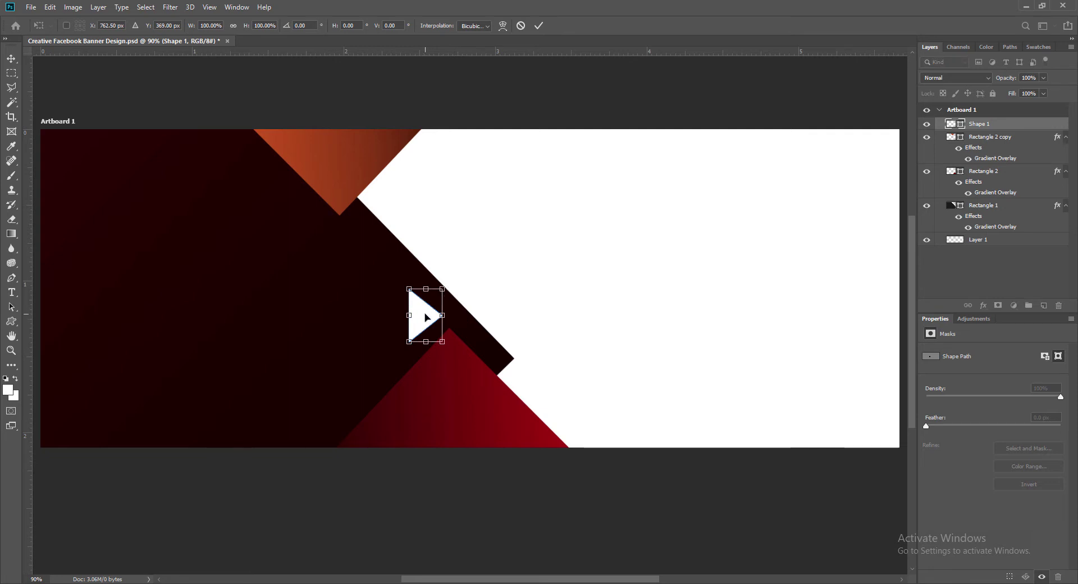
{"action": "right_click", "coordinate": [427, 317]}
{"action": "left_click", "coordinate": [446, 365]}
{"action": "left_click_drag", "start_coordinate": [409, 289], "coordinate": [410, 279]}
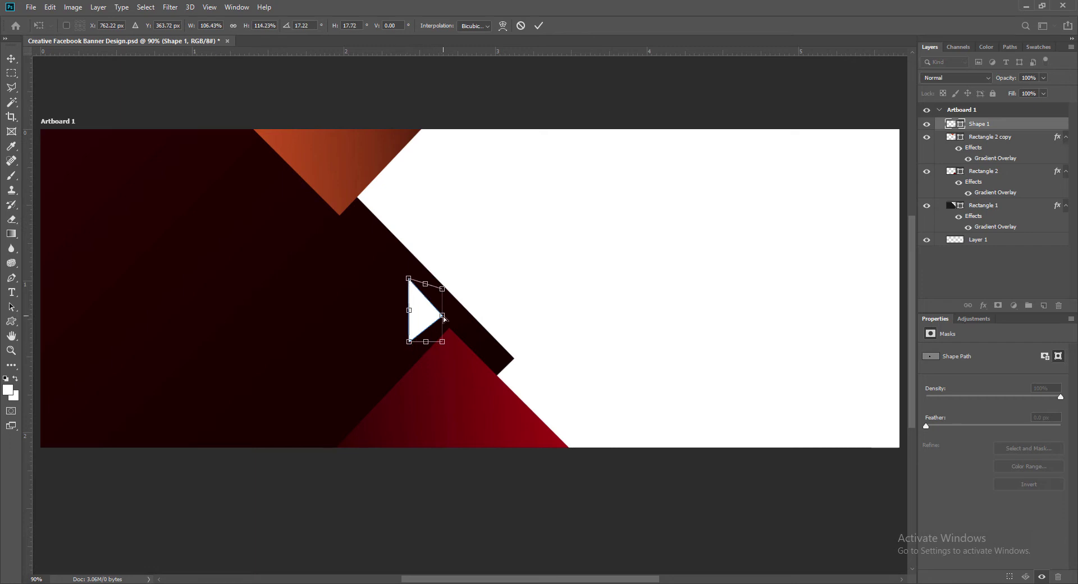
{"action": "left_click_drag", "start_coordinate": [444, 318], "coordinate": [439, 313]}
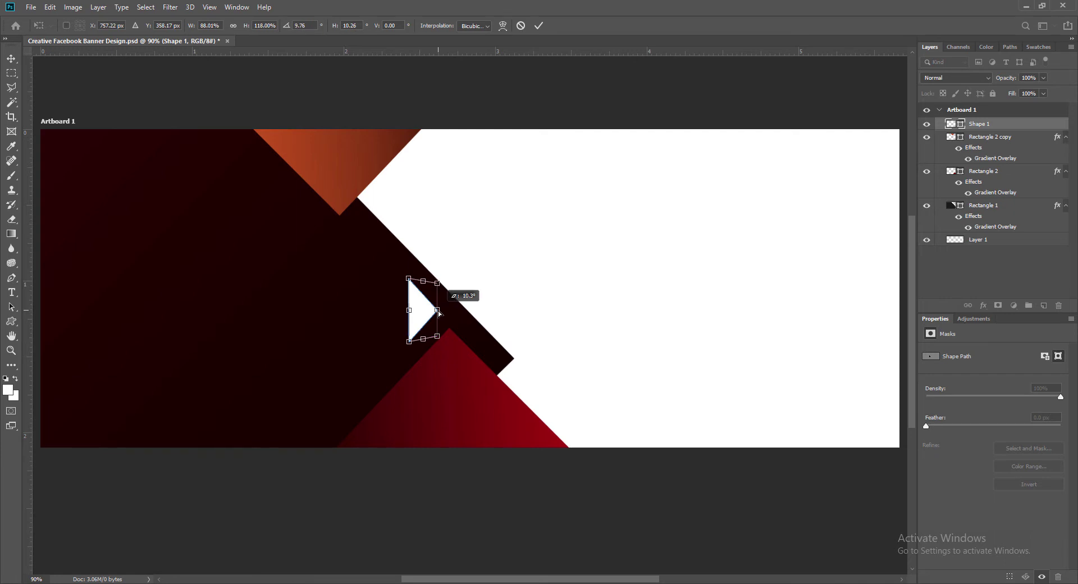
{"action": "left_click_drag", "start_coordinate": [438, 311], "coordinate": [438, 312]}
{"action": "left_click", "coordinate": [538, 25]}
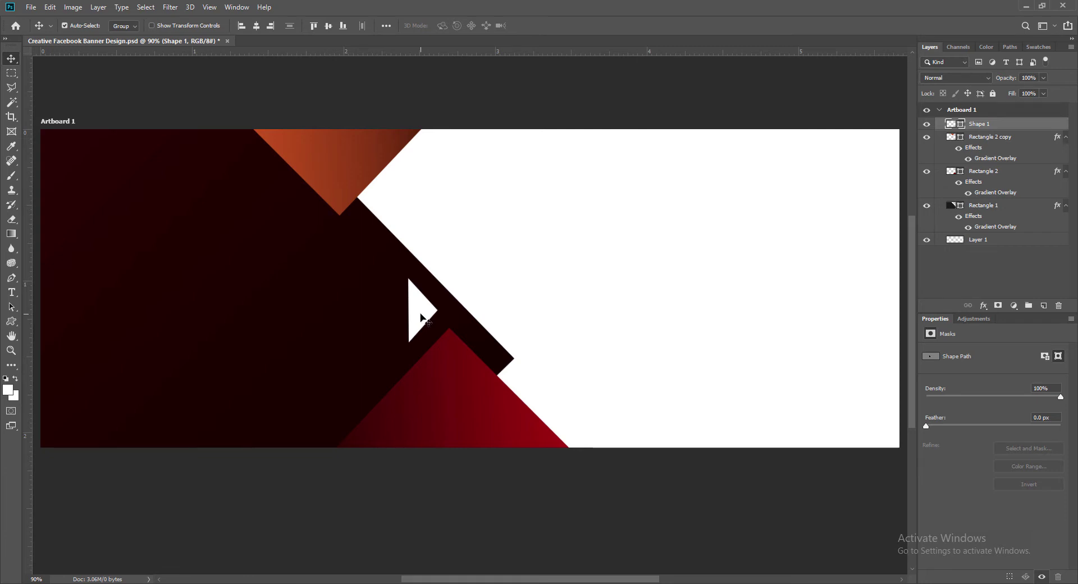
Nudge the white triangle into place with the arrow keys and save the banner.
{"action": "key", "text": "Left"}
{"action": "key", "text": "Left"}
{"action": "key", "text": "Left"}
{"action": "key", "text": "Left"}
{"action": "key", "text": "Up"}
{"action": "key", "text": "Up"}
{"action": "key", "text": "Down"}
{"action": "key", "text": "Down"}
{"action": "key", "text": "Down"}
{"action": "key", "text": "Right"}
{"action": "key", "text": "Right"}
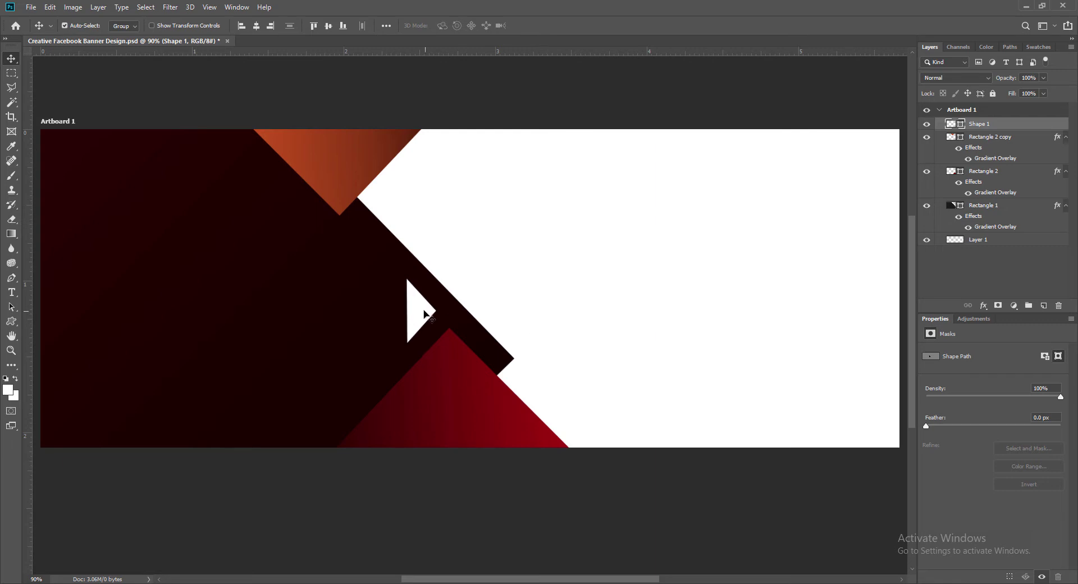
{"action": "key", "text": "ctrl+s"}
Recolour the small triangle Shape 1 a vivid saturated orange (ff9600).
{"action": "double_click", "coordinate": [954, 124]}
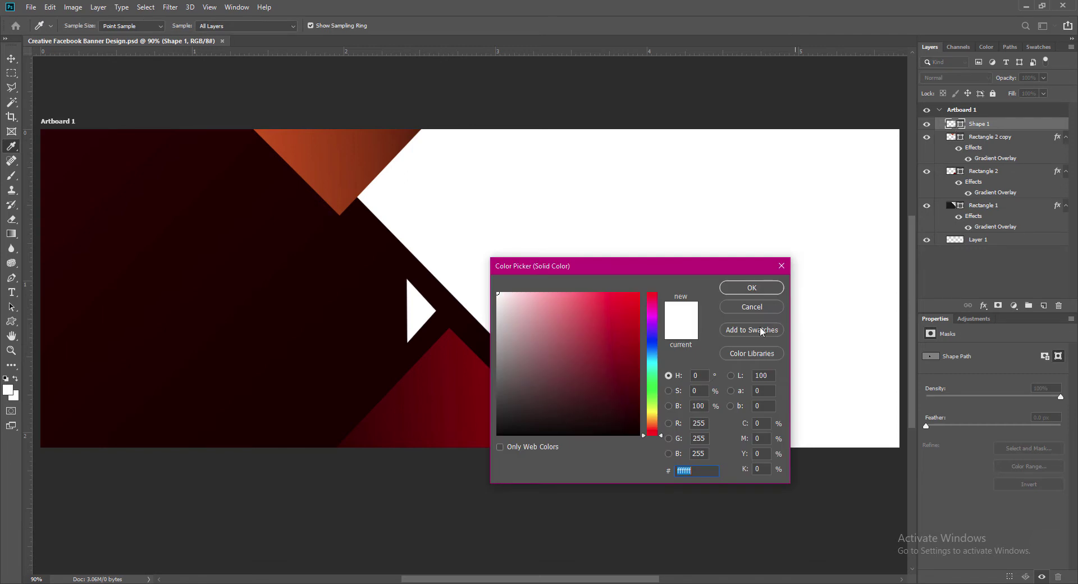
{"action": "type", "text": "ffd085"}
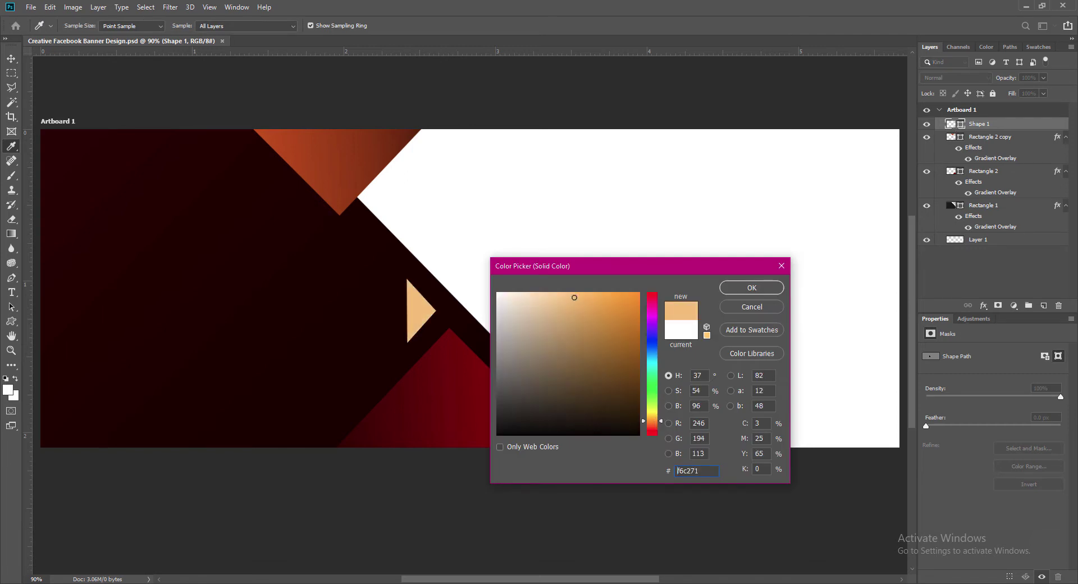
{"action": "left_click_drag", "start_coordinate": [652, 425], "coordinate": [652, 421]}
{"action": "left_click", "coordinate": [652, 424]}
{"action": "left_click_drag", "start_coordinate": [579, 294], "coordinate": [650, 290]}
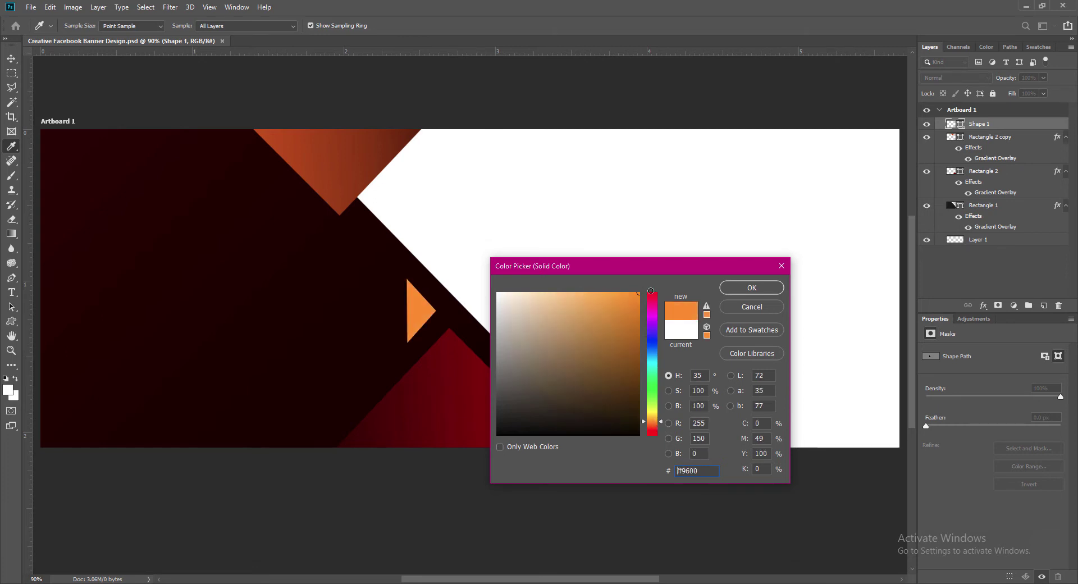
{"action": "left_click", "coordinate": [756, 288]}
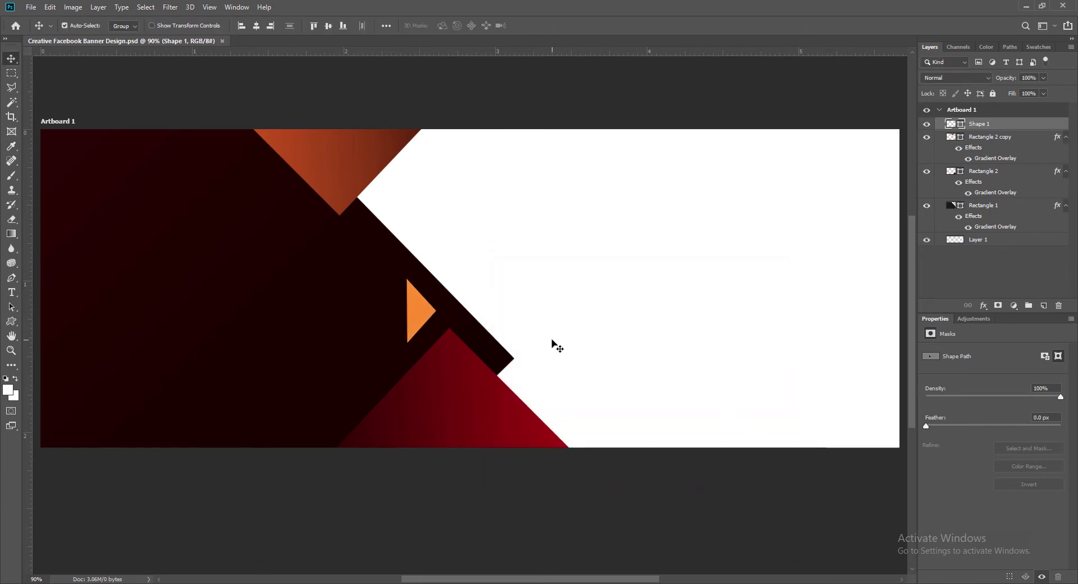
Try a slight rotation of the orange triangle, then undo it.
{"action": "key", "text": "ctrl+t"}
{"action": "left_click_drag", "start_coordinate": [448, 352], "coordinate": [444, 350]}
{"action": "key", "text": "Return"}
{"action": "key", "text": "ctrl+z"}
Nudge the top orange panel slightly right and the small orange triangle down.
{"action": "left_click", "coordinate": [332, 196]}
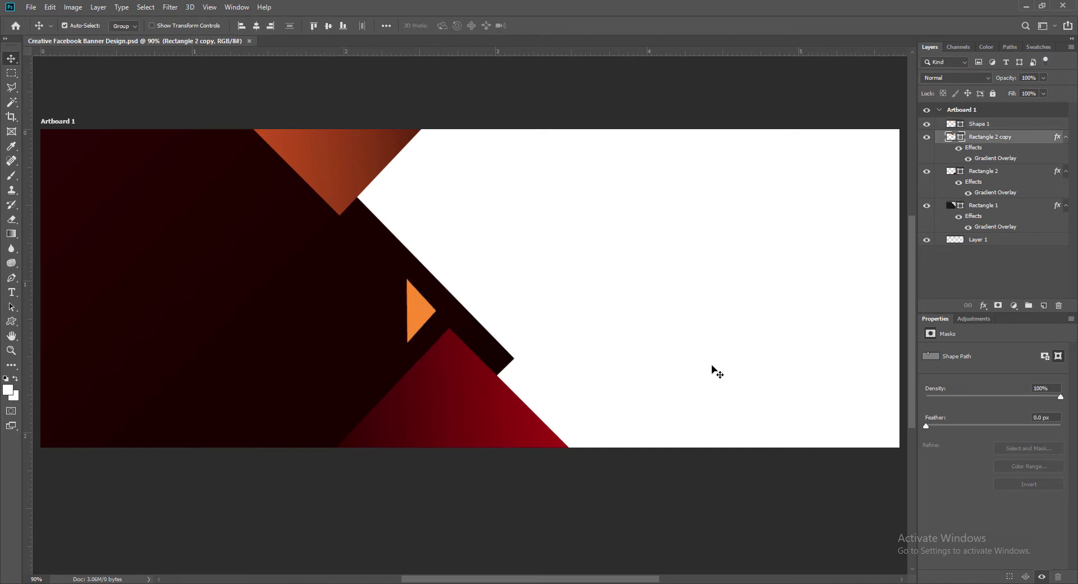
{"action": "key", "text": "Right"}
{"action": "key", "text": "Right"}
{"action": "key", "text": "Right"}
{"action": "key", "text": "Right"}
{"action": "key", "text": "Right"}
{"action": "key", "text": "Right"}
{"action": "key", "text": "Right"}
{"action": "key", "text": "Right"}
{"action": "key", "text": "Right"}
{"action": "key", "text": "Right"}
{"action": "key", "text": "Right"}
{"action": "key", "text": "Right"}
{"action": "key", "text": "Down"}
{"action": "key", "text": "Down"}
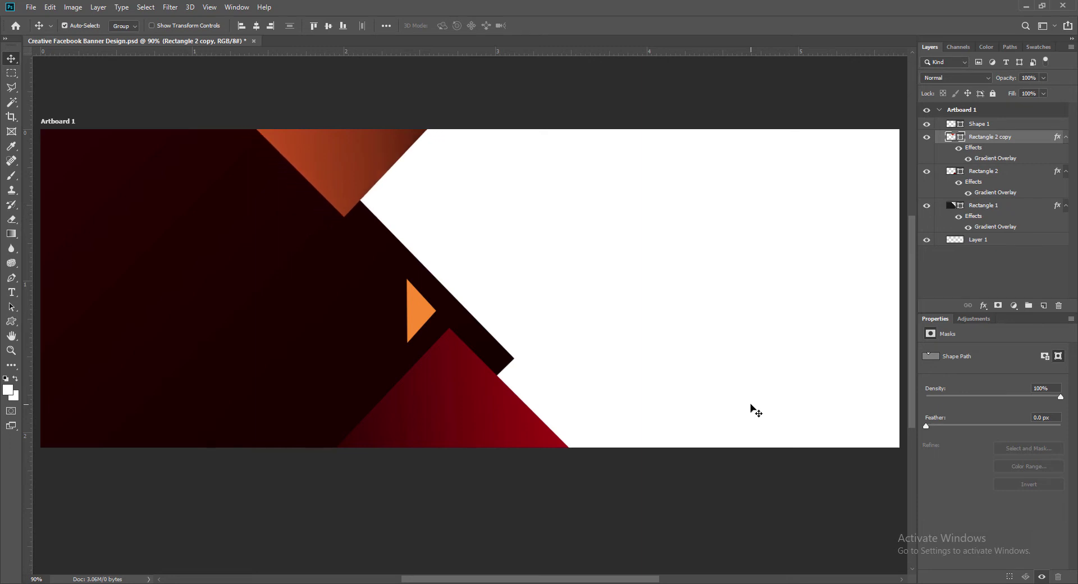
{"action": "key", "text": "Left"}
{"action": "key", "text": "Left"}
{"action": "key", "text": "Left"}
{"action": "key", "text": "Left"}
{"action": "left_click", "coordinate": [410, 316]}
{"action": "key", "text": "Down"}
{"action": "key", "text": "Down"}
{"action": "key", "text": "Down"}
{"action": "key", "text": "Down"}
{"action": "key", "text": "Right"}
{"action": "key", "text": "Right"}
{"action": "key", "text": "Right"}
{"action": "key", "text": "Right"}
{"action": "key", "text": "Right"}
{"action": "key", "text": "Right"}
{"action": "key", "text": "Right"}
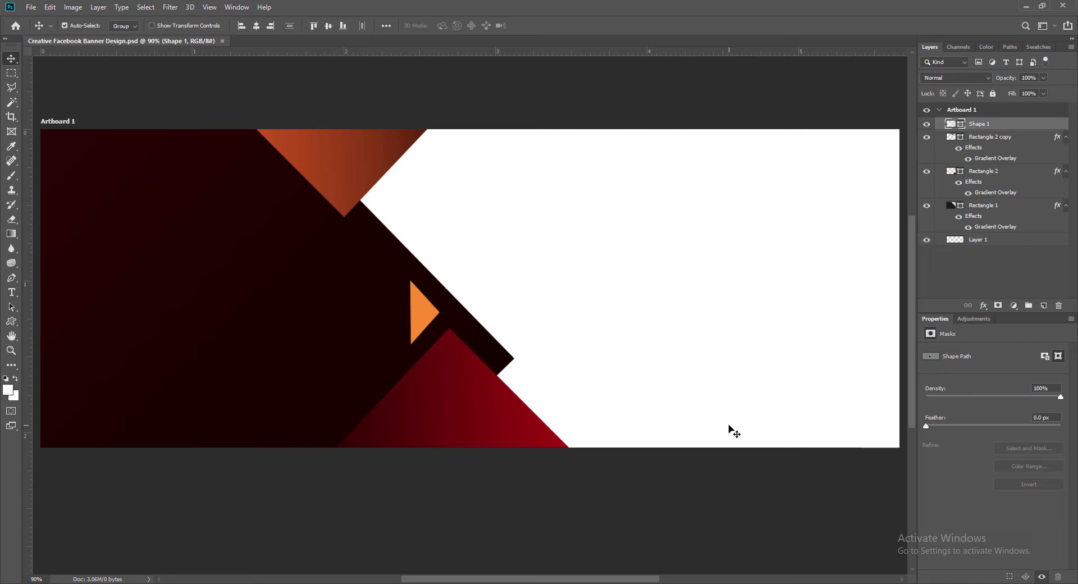
{"action": "left_click", "coordinate": [278, 346]}
Duplicate the dark panel twice onto the right side and reorder the copies in the layer stack.
{"action": "left_click_drag", "start_coordinate": [275, 346], "coordinate": [811, 410]}
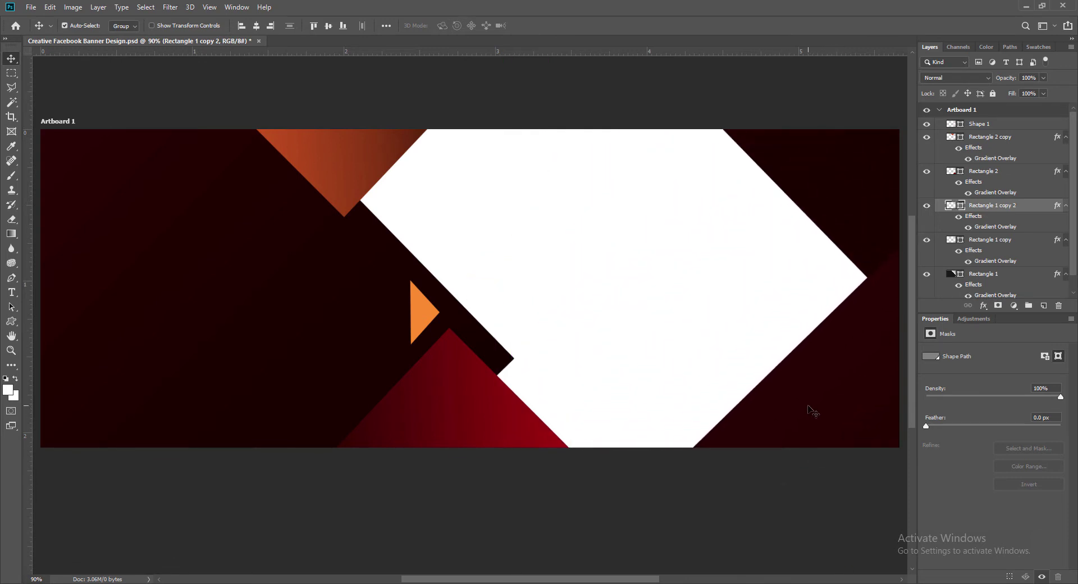
{"action": "left_click_drag", "start_coordinate": [987, 240], "coordinate": [990, 199]}
{"action": "left_click_drag", "start_coordinate": [801, 407], "coordinate": [848, 355]}
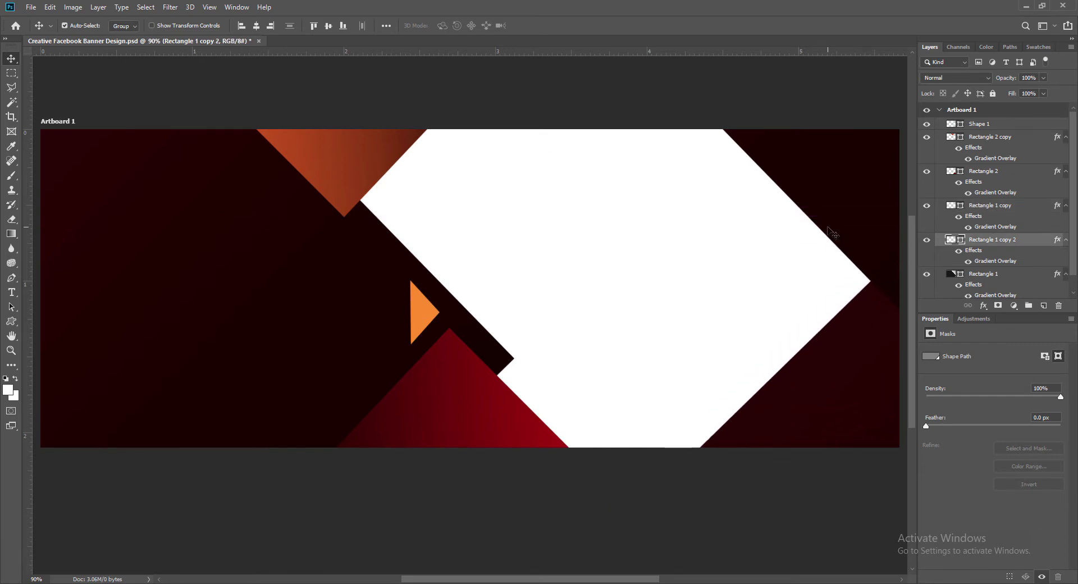
Check the Gradient Overlay on Rectangle 1 copy 2 and save the banner.
{"action": "right_click", "coordinate": [951, 240]}
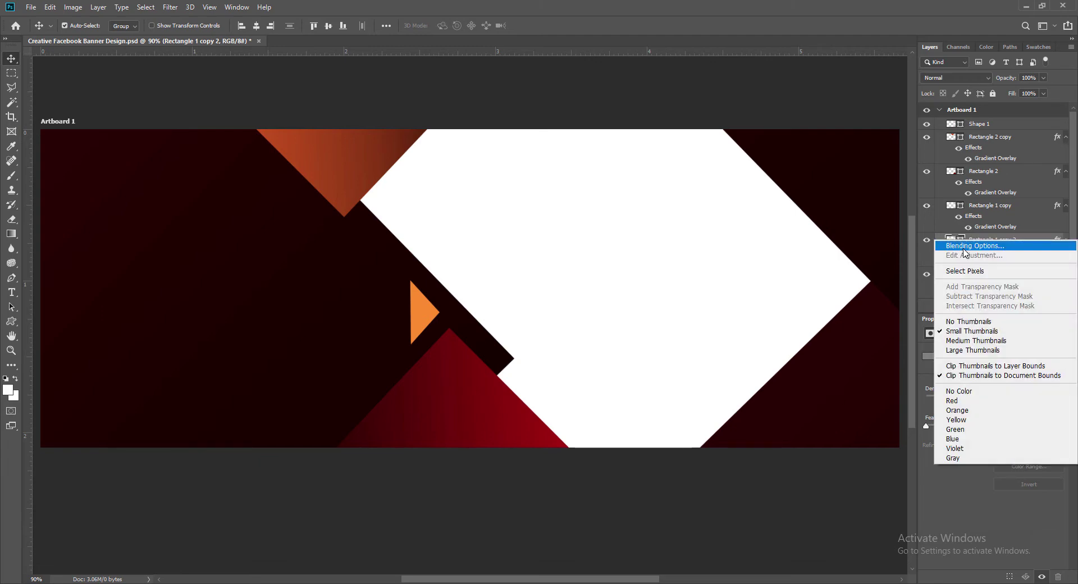
{"action": "left_click", "coordinate": [963, 243]}
{"action": "left_click", "coordinate": [539, 273]}
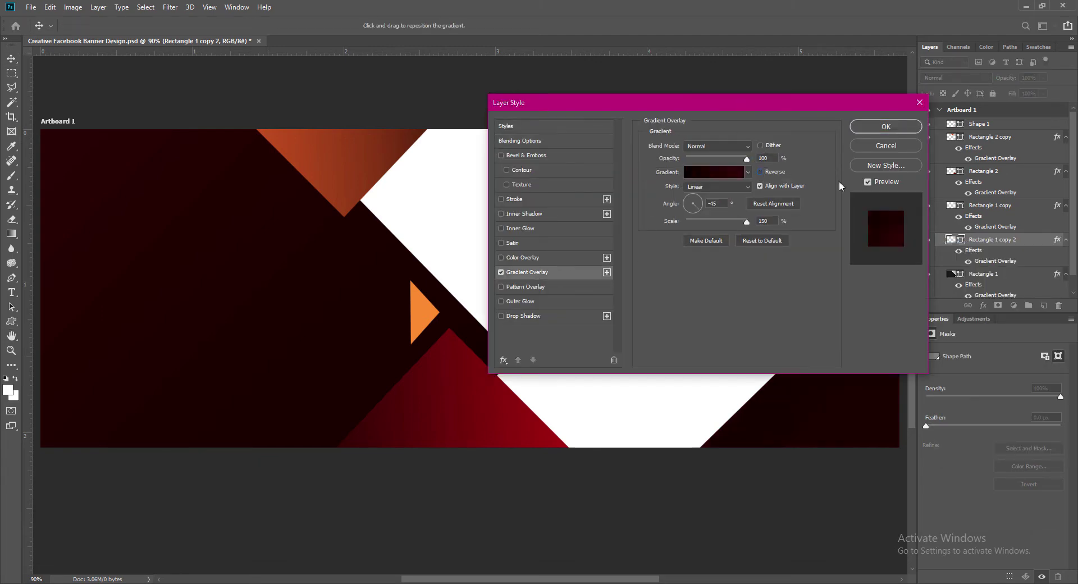
{"action": "left_click", "coordinate": [884, 127]}
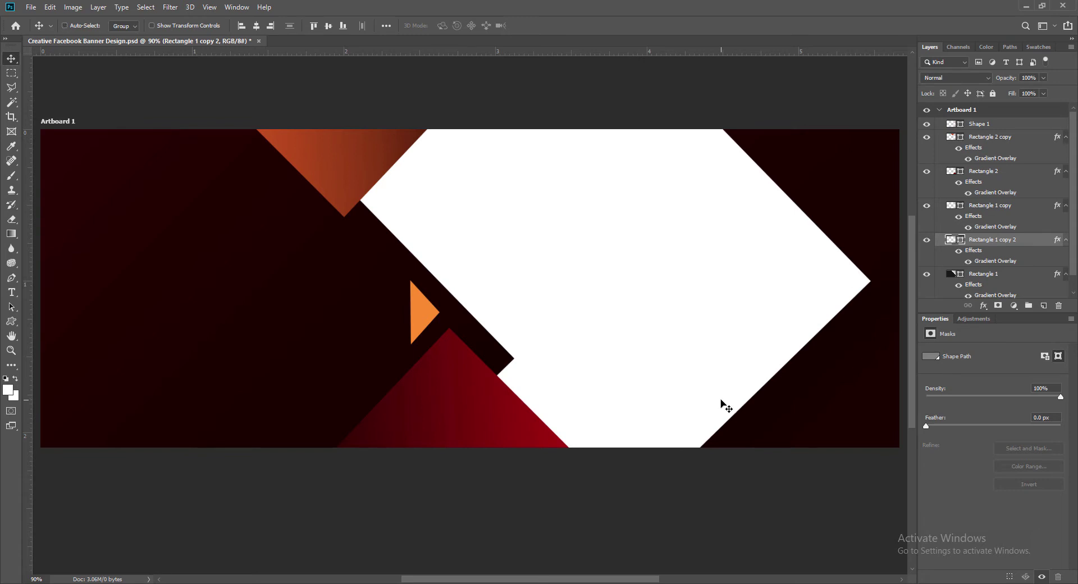
{"action": "key", "text": "ctrl+s"}
Add a horizontal guide and align the two right-side dark panels' corners to it.
{"action": "left_click_drag", "start_coordinate": [796, 404], "coordinate": [814, 449]}
{"action": "left_click_drag", "start_coordinate": [822, 205], "coordinate": [801, 263]}
{"action": "left_click_drag", "start_coordinate": [628, 52], "coordinate": [652, 358]}
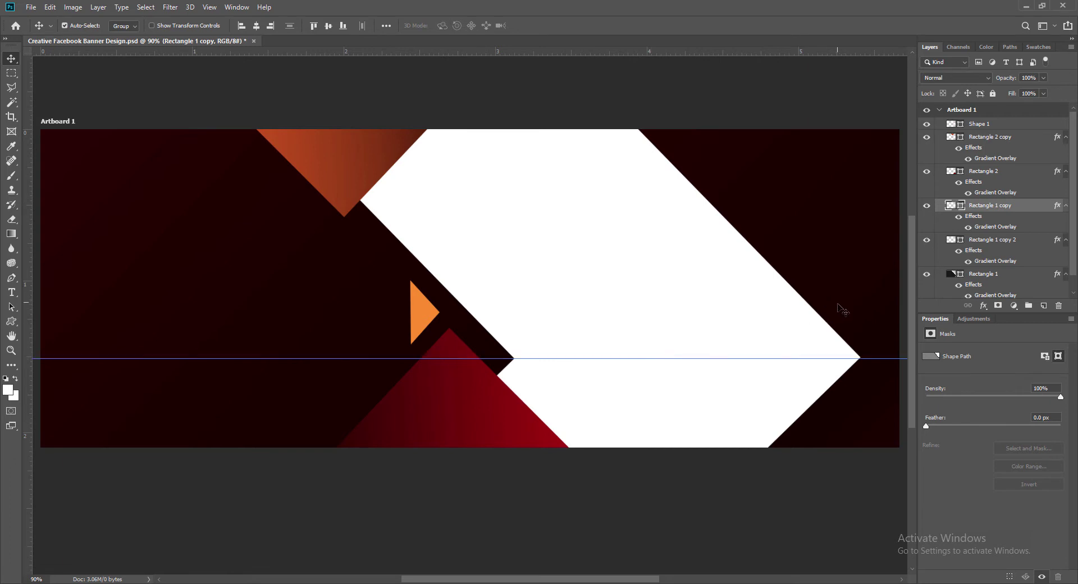
{"action": "left_click_drag", "start_coordinate": [838, 304], "coordinate": [846, 315]}
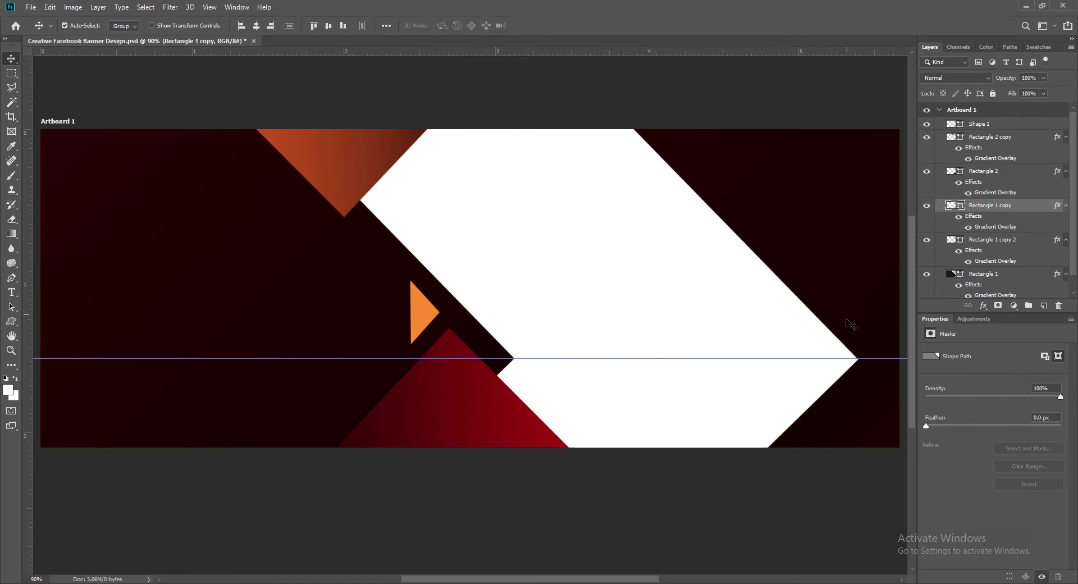
{"action": "left_click_drag", "start_coordinate": [848, 400], "coordinate": [847, 394]}
{"action": "key", "text": "Right"}
{"action": "key", "text": "Right"}
{"action": "key", "text": "Right"}
{"action": "key", "text": "Right"}
{"action": "key", "text": "Right"}
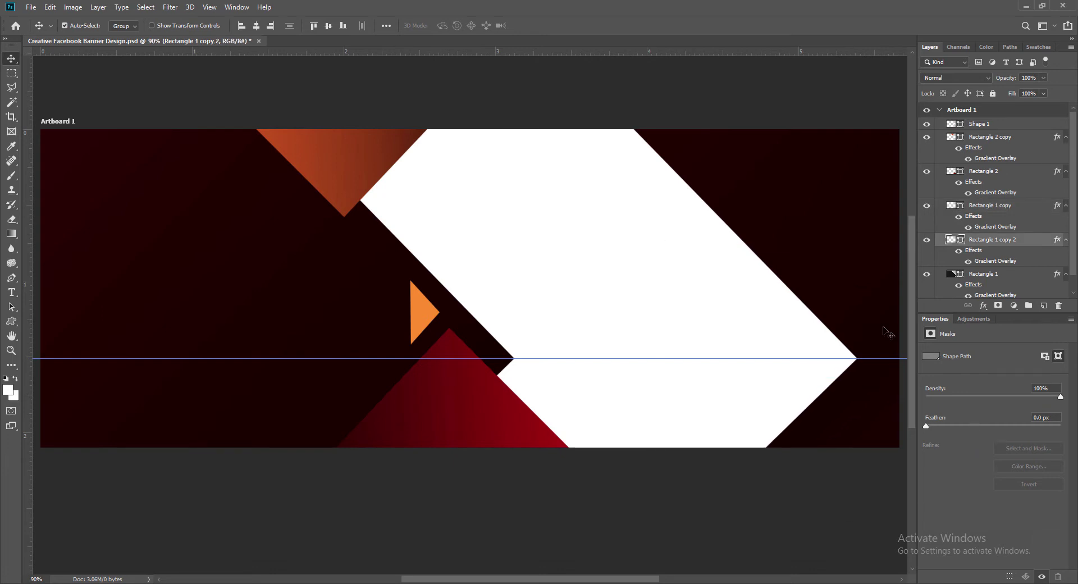
Shift both right-side dark panels further right together and remove the guide.
{"action": "left_click", "coordinate": [784, 236]}
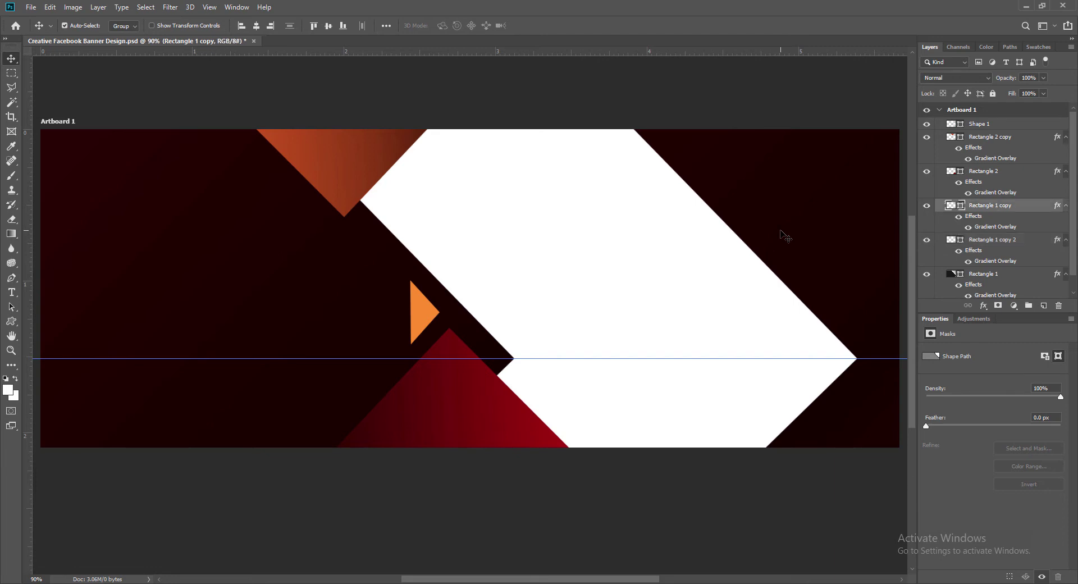
{"action": "left_click", "coordinate": [868, 410], "text": "shift"}
{"action": "key", "text": "shift+Right"}
{"action": "key", "text": "shift+Right"}
{"action": "key", "text": "shift+Right"}
{"action": "key", "text": "shift+Right"}
{"action": "key", "text": "shift+Right"}
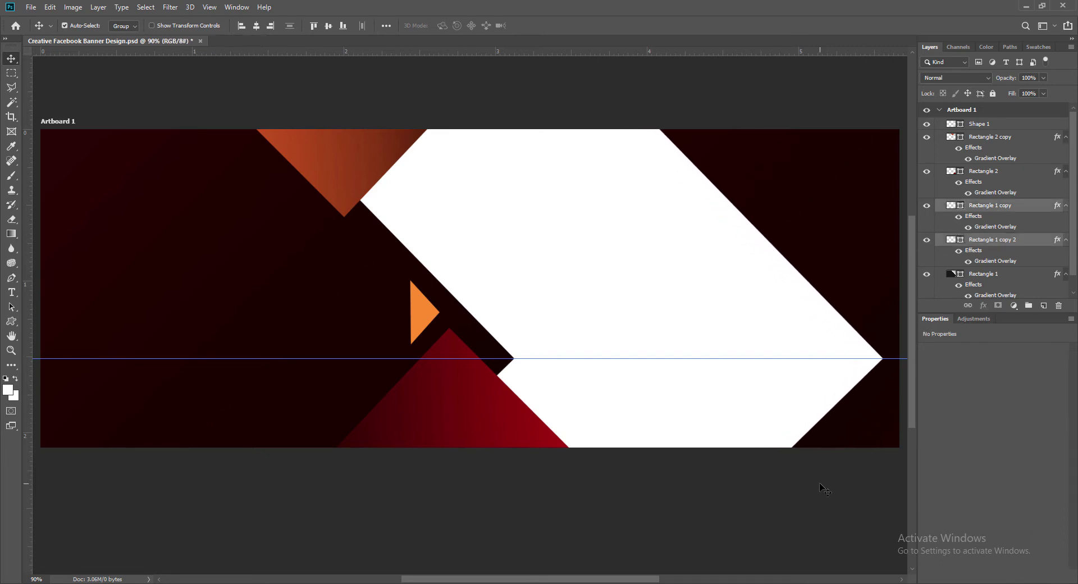
{"action": "key", "text": "shift+Right"}
{"action": "key", "text": "shift+Right"}
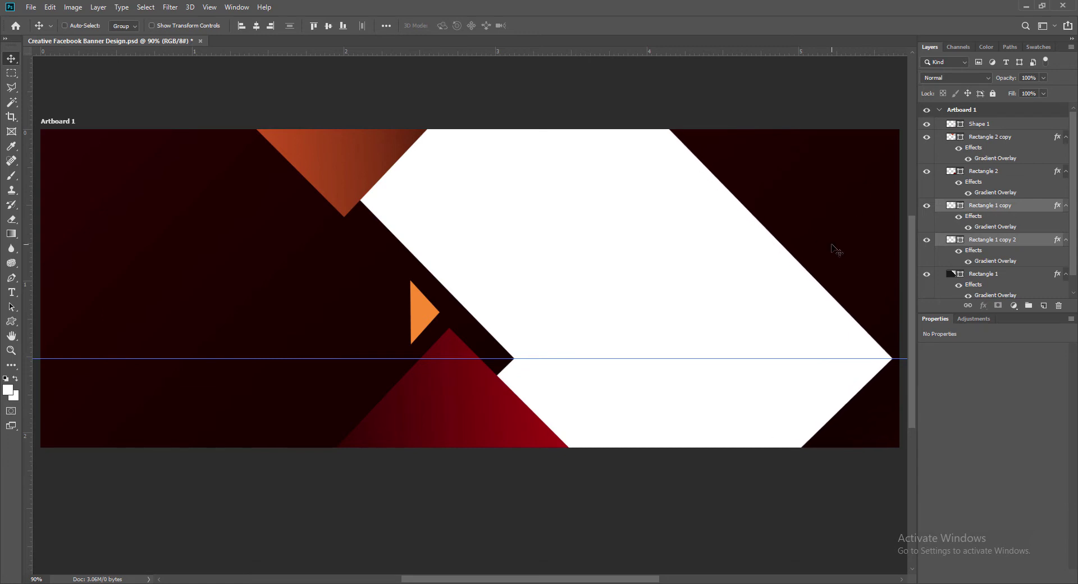
{"action": "left_click_drag", "start_coordinate": [647, 358], "coordinate": [677, 50]}
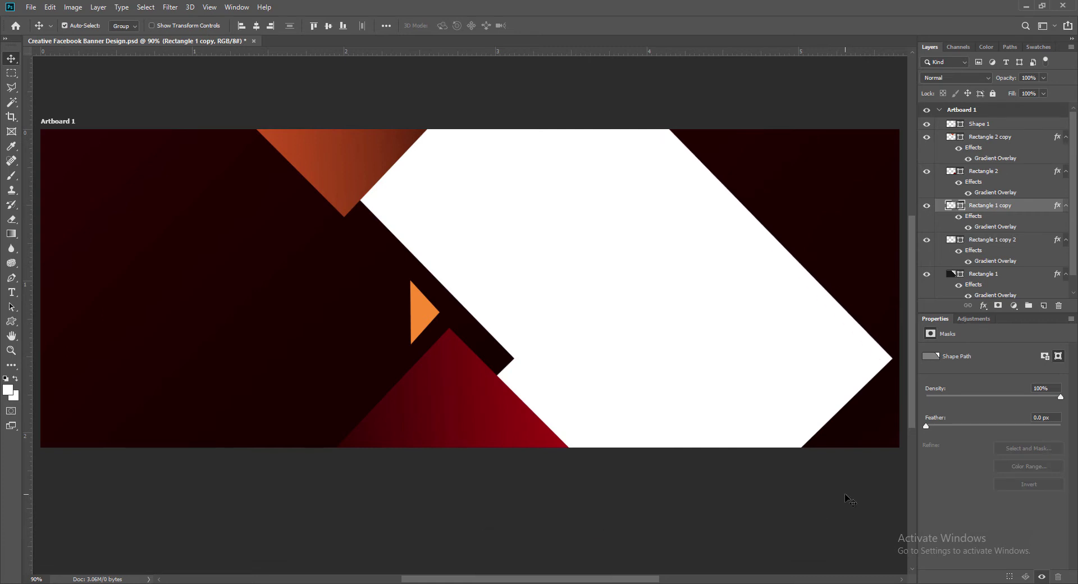
Move both right-side panels inward to narrow the white point, fine-tune, and save.
{"action": "key", "text": "Left"}
{"action": "key", "text": "Left"}
{"action": "key", "text": "shift+Left"}
{"action": "key", "text": "shift+Left"}
{"action": "key", "text": "ctrl+z"}
{"action": "left_click", "coordinate": [874, 416]}
{"action": "left_click", "coordinate": [865, 280], "text": "shift"}
{"action": "key", "text": "shift+Left"}
{"action": "key", "text": "shift+Left"}
{"action": "key", "text": "shift+Left"}
{"action": "key", "text": "shift+Left"}
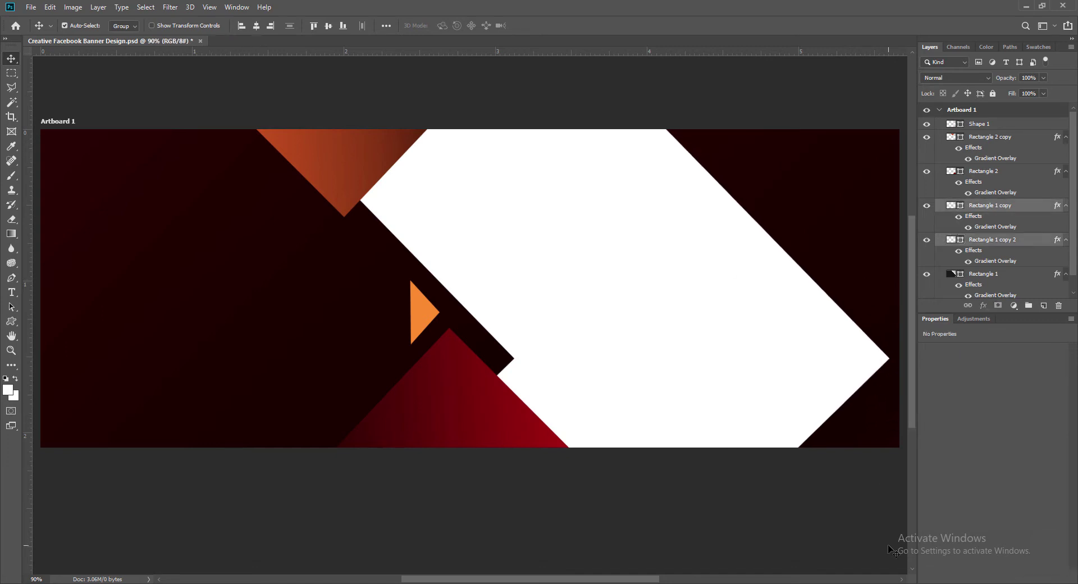
{"action": "key", "text": "shift+Left"}
{"action": "key", "text": "shift+Left"}
{"action": "key", "text": "shift+Left"}
{"action": "key", "text": "shift+Left"}
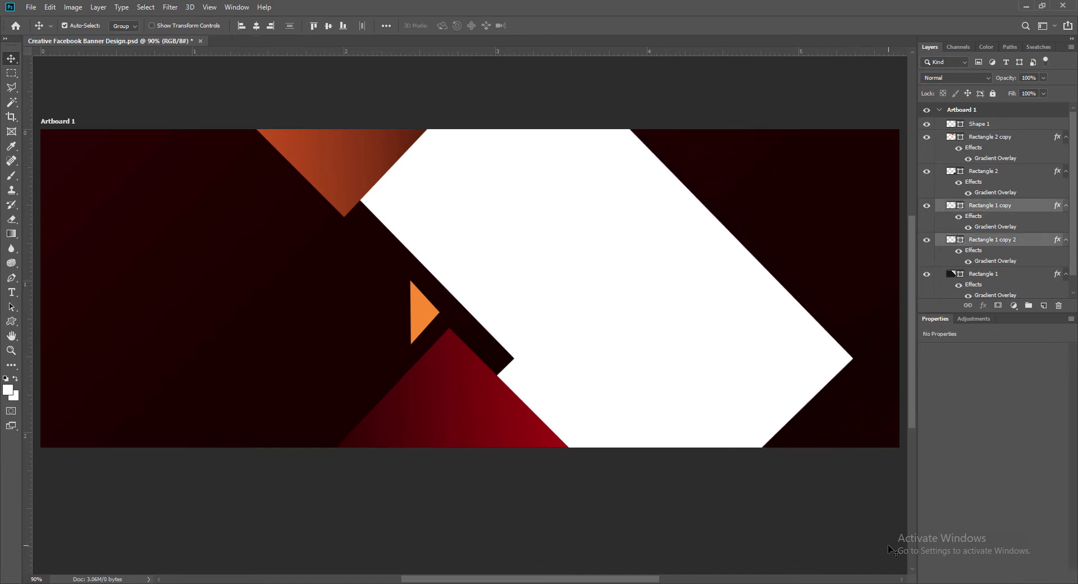
{"action": "key", "text": "shift+Left"}
{"action": "key", "text": "shift+Left"}
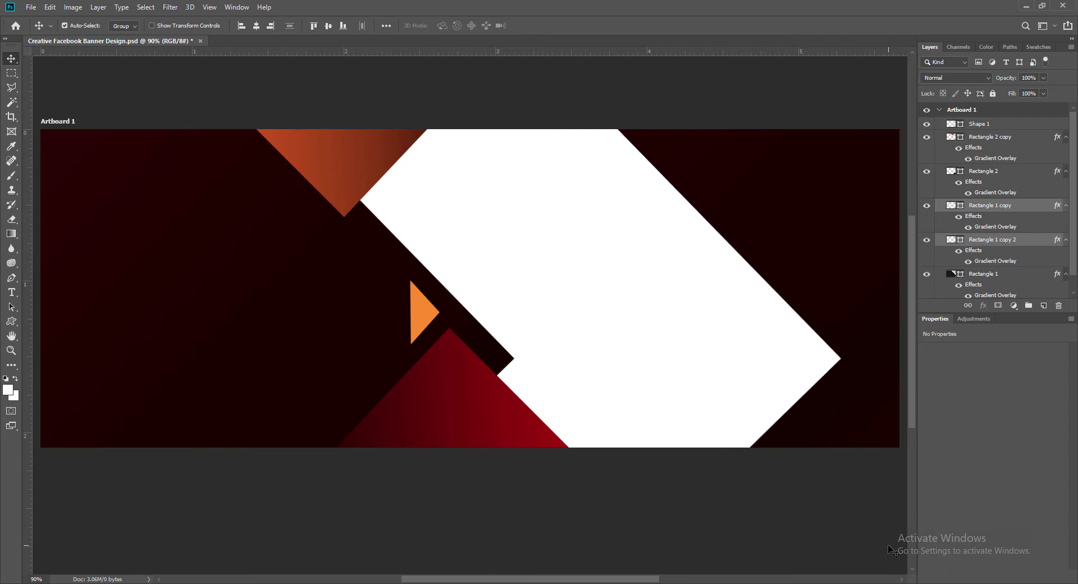
{"action": "key", "text": "shift+Right"}
{"action": "key", "text": "shift+Right"}
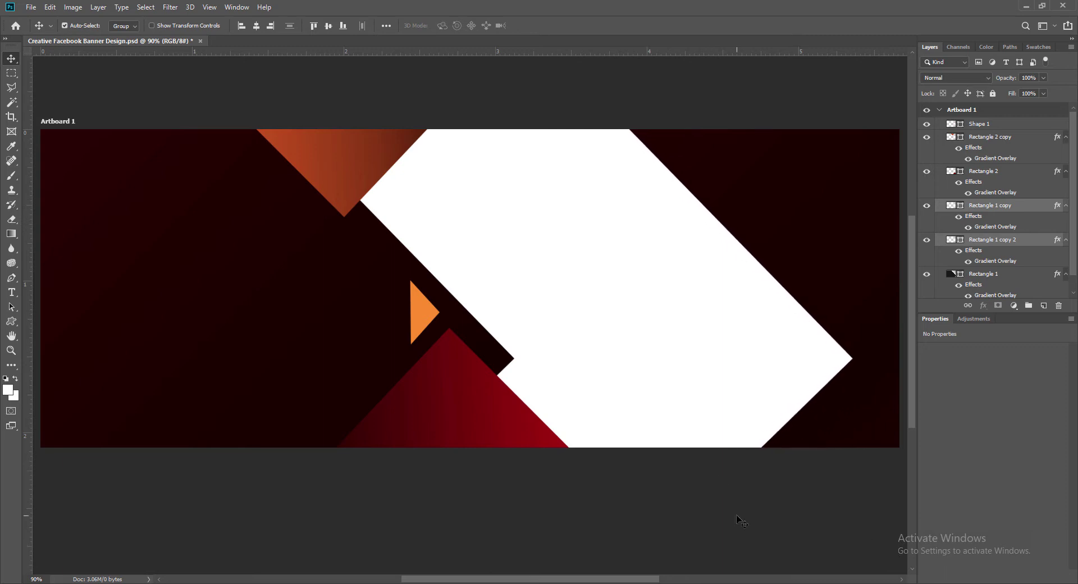
{"action": "key", "text": "ctrl+s"}
{"action": "key", "text": "shift+Right"}
{"action": "key", "text": "shift+Right"}
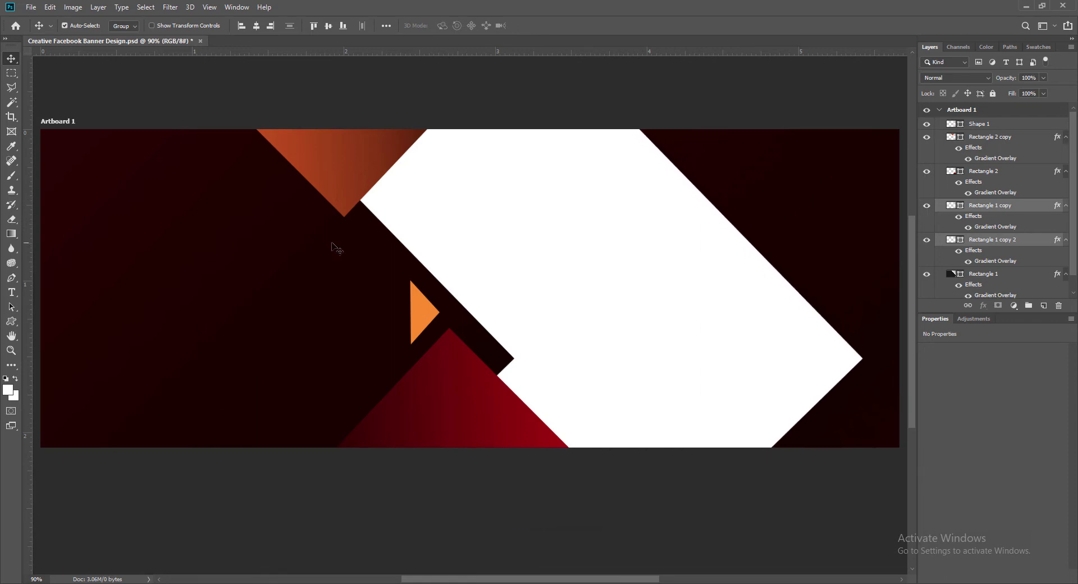
{"action": "left_click", "coordinate": [334, 186]}
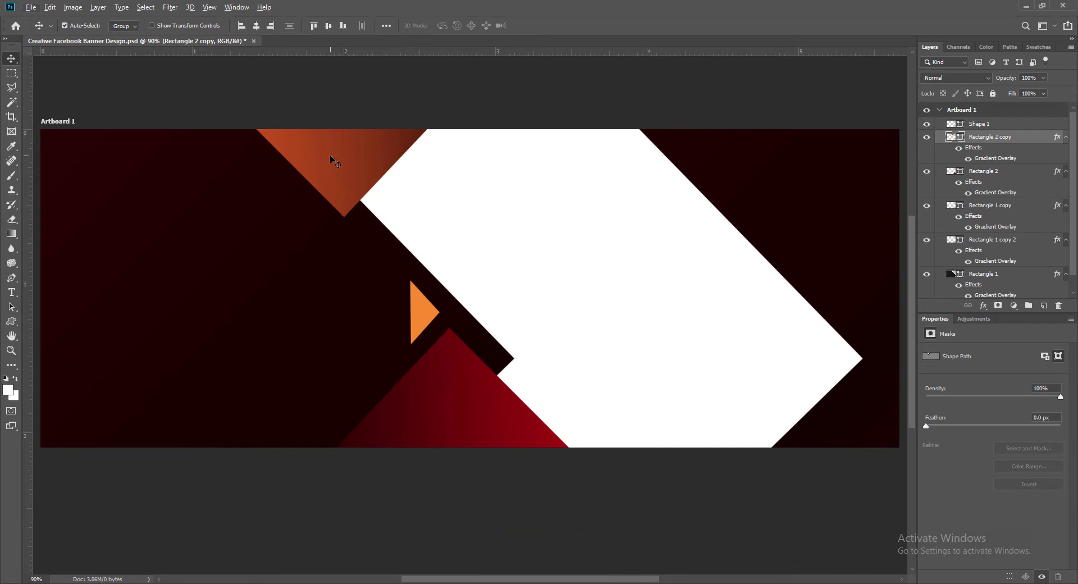
Duplicate the small orange triangle into the white area, rotated to point up and moved lower right.
{"action": "left_click", "coordinate": [425, 313]}
{"action": "left_click_drag", "start_coordinate": [425, 313], "coordinate": [654, 403]}
{"action": "key", "text": "ctrl+t"}
{"action": "right_click", "coordinate": [653, 403]}
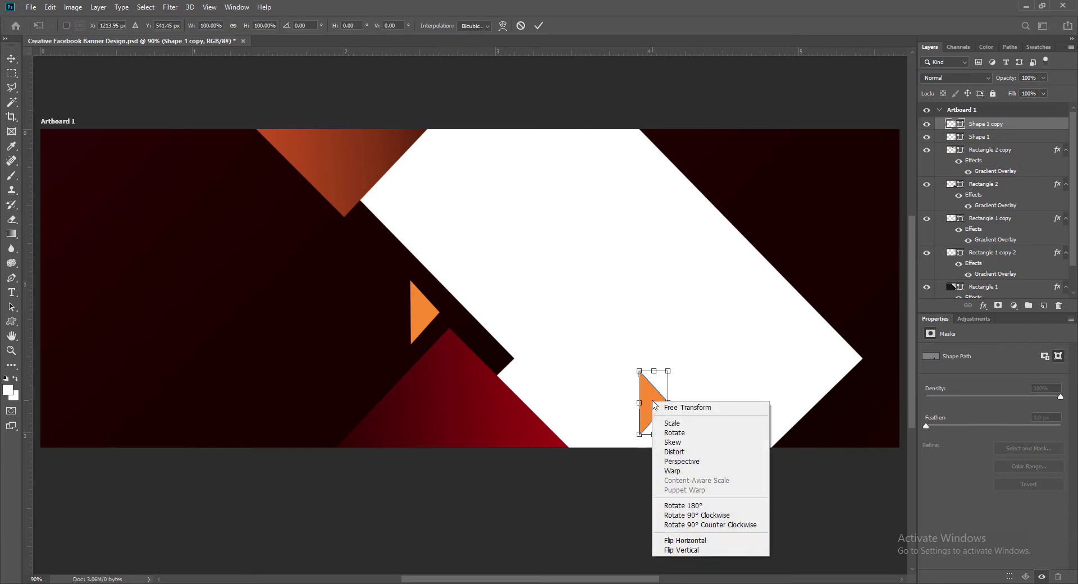
{"action": "left_click", "coordinate": [698, 525]}
{"action": "left_click_drag", "start_coordinate": [658, 413], "coordinate": [772, 450]}
Distort the triangle copy so it meets the white band's tip and reaches the banner's right edge.
{"action": "right_click", "coordinate": [825, 425]}
{"action": "left_click", "coordinate": [837, 472]}
{"action": "left_click_drag", "start_coordinate": [821, 400], "coordinate": [857, 358]}
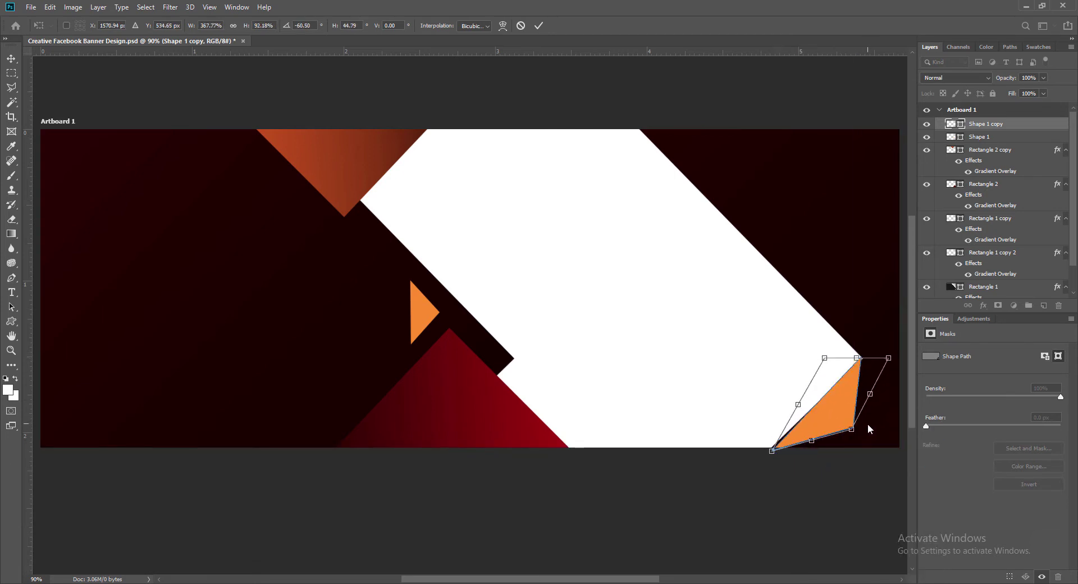
{"action": "left_click_drag", "start_coordinate": [852, 429], "coordinate": [893, 462]}
{"action": "left_click_drag", "start_coordinate": [858, 358], "coordinate": [861, 360]}
{"action": "left_click_drag", "start_coordinate": [772, 451], "coordinate": [770, 451]}
{"action": "left_click_drag", "start_coordinate": [894, 362], "coordinate": [895, 364]}
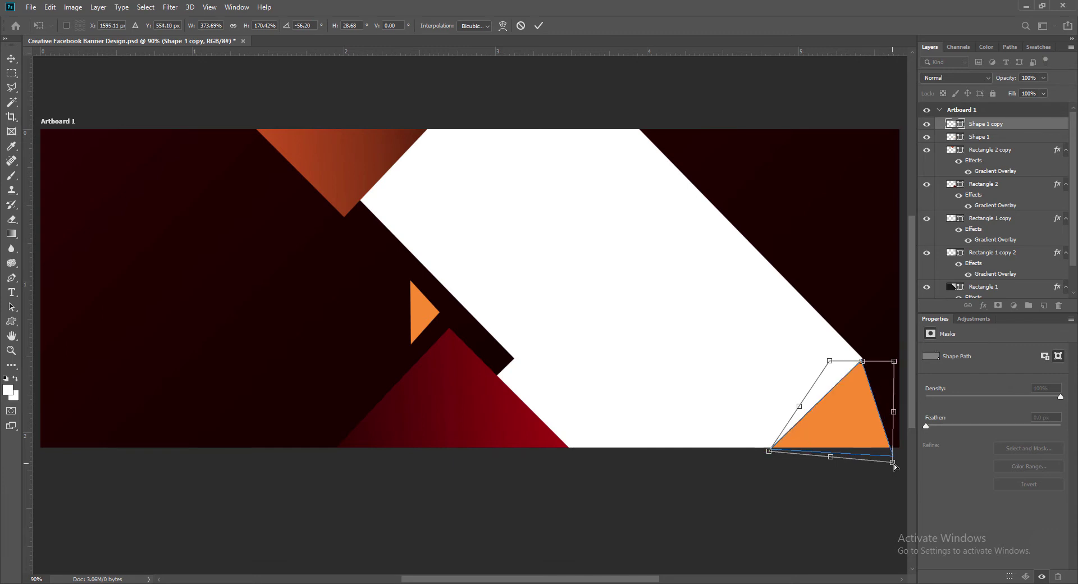
{"action": "left_click_drag", "start_coordinate": [895, 467], "coordinate": [903, 464]}
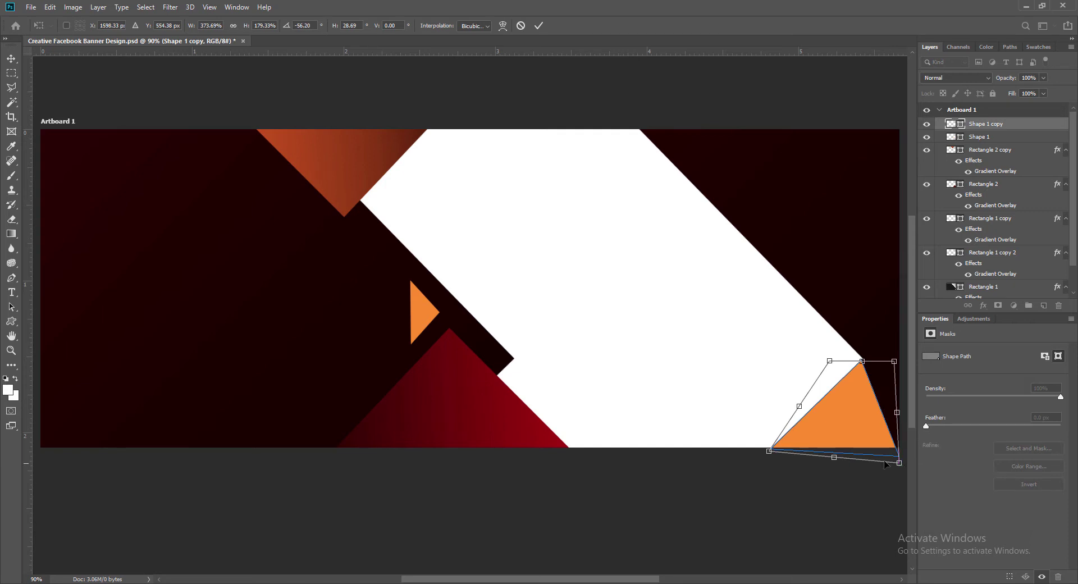
{"action": "key", "text": "Return"}
Nudge the orange triangle flush against the banner's right edge.
{"action": "key", "text": "Left"}
{"action": "key", "text": "Right"}
{"action": "key", "text": "Left"}
{"action": "key", "text": "Left"}
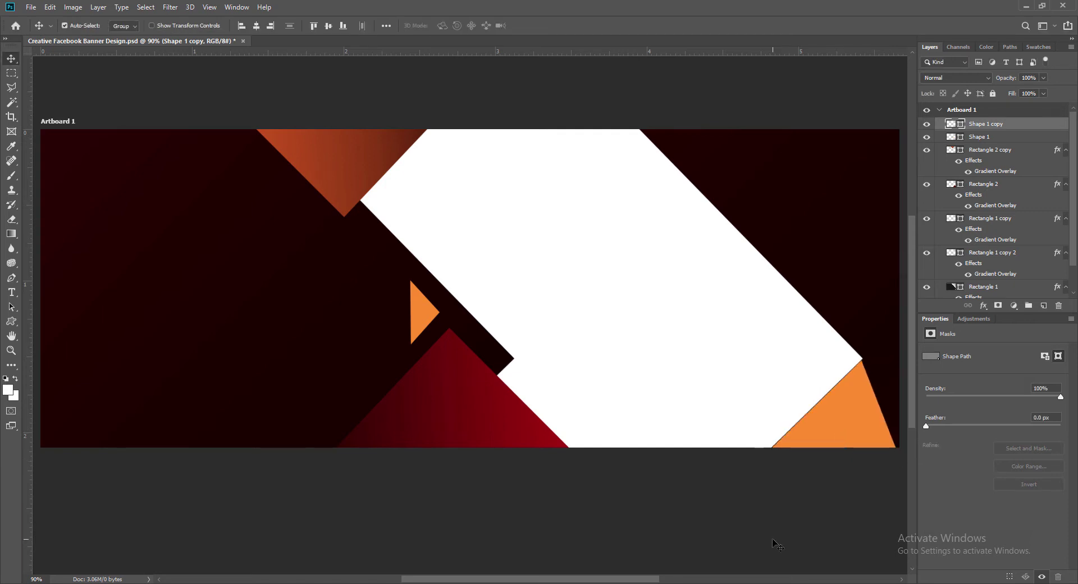
{"action": "key", "text": "Right"}
{"action": "key", "text": "Right"}
{"action": "key", "text": "Right"}
{"action": "key", "text": "t"}
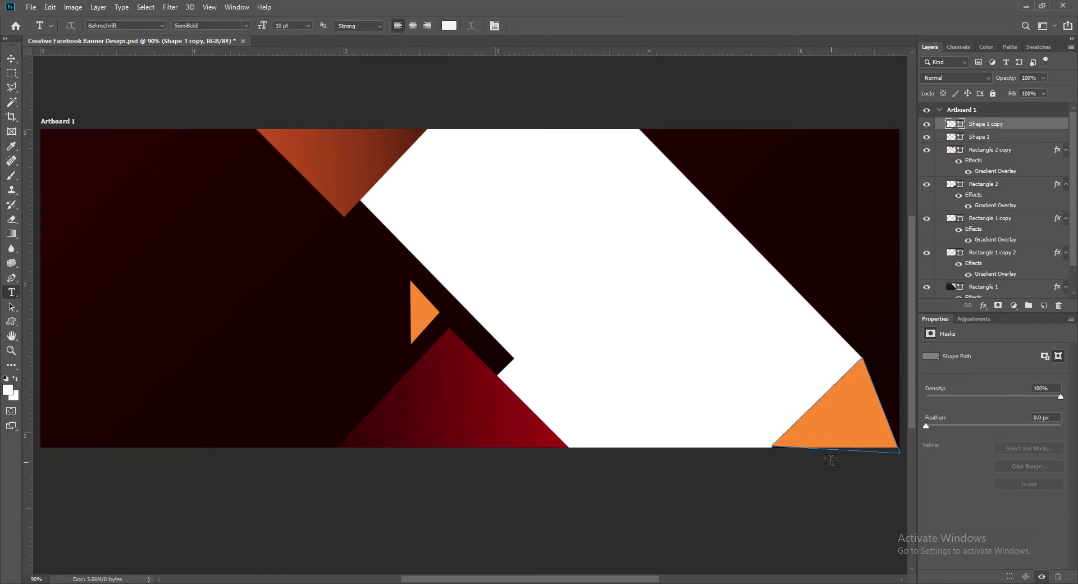
{"action": "key", "text": "v"}
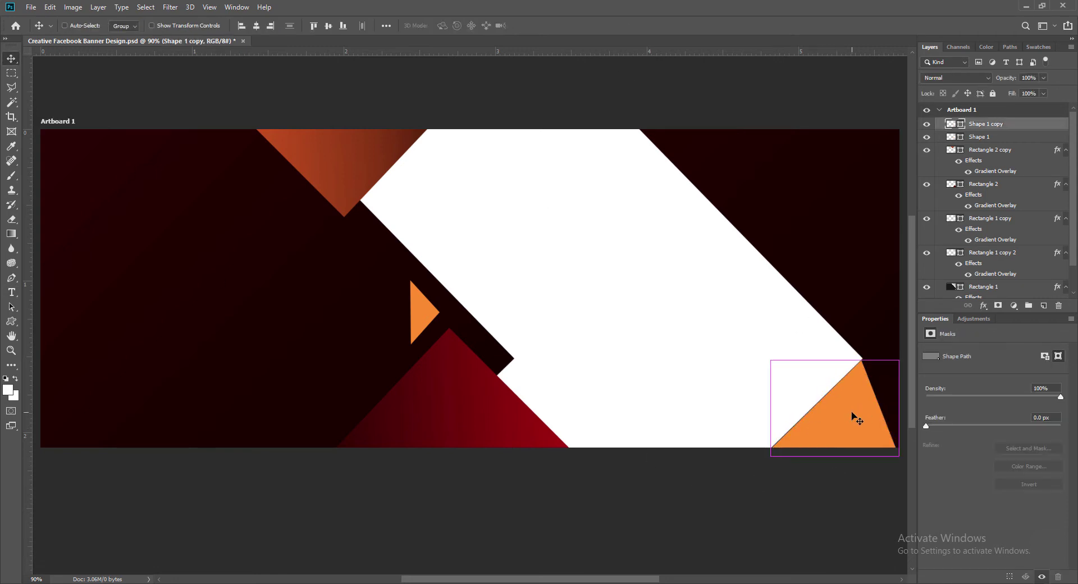
{"action": "key", "text": "ctrl+t"}
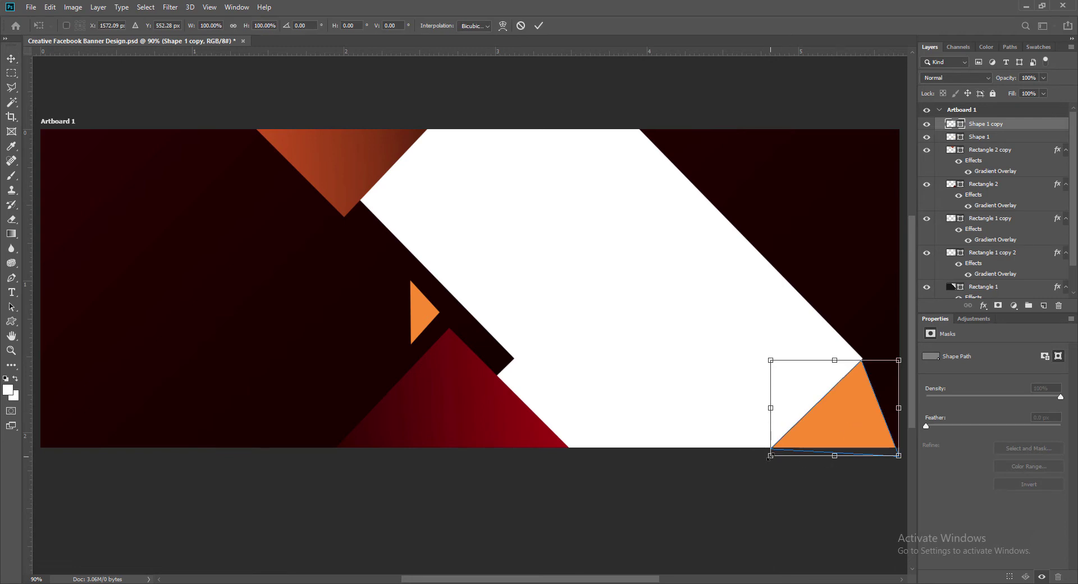
{"action": "key", "text": "Return"}
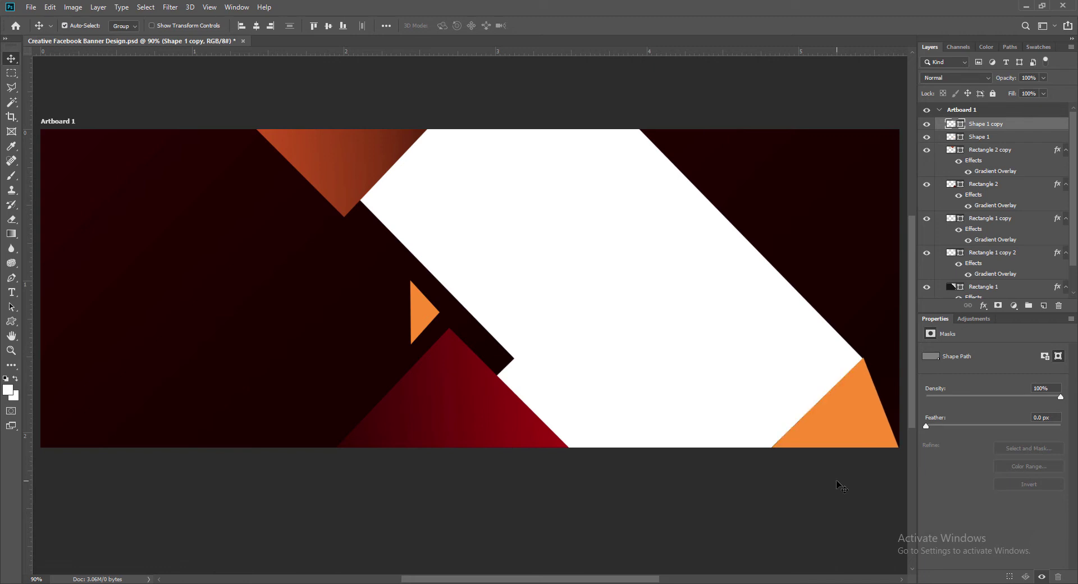
Reshape the triangle again, widening it slightly toward the banner's bottom-right corner.
{"action": "key", "text": "ctrl+t"}
{"action": "right_click", "coordinate": [862, 433]}
{"action": "left_click", "coordinate": [882, 329]}
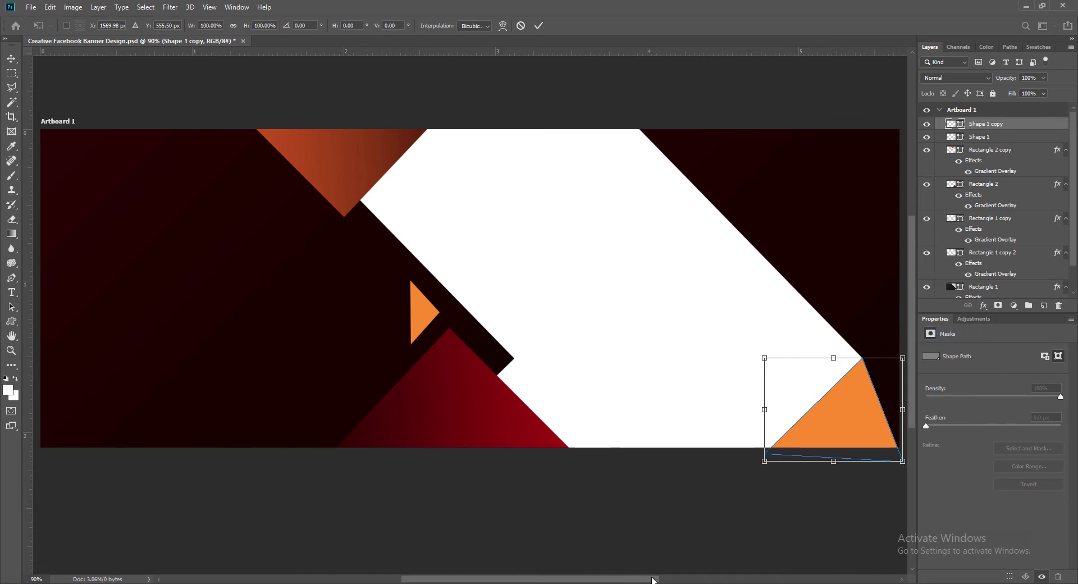
{"action": "left_click_drag", "start_coordinate": [653, 579], "coordinate": [677, 580]}
{"action": "left_click_drag", "start_coordinate": [825, 463], "coordinate": [827, 464]}
{"action": "double_click", "coordinate": [776, 432]}
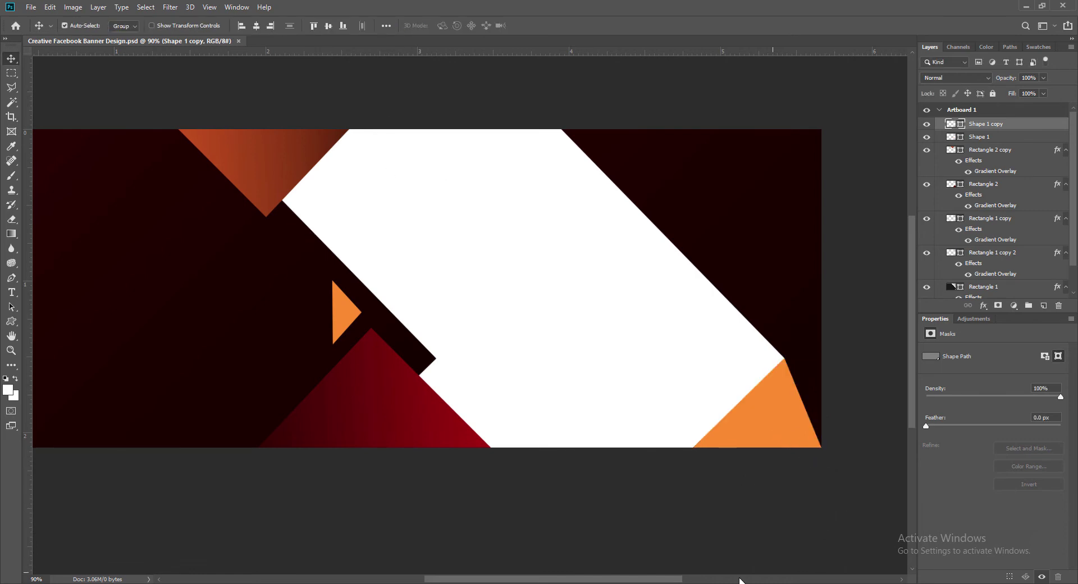
{"action": "left_click_drag", "start_coordinate": [674, 580], "coordinate": [653, 581]}
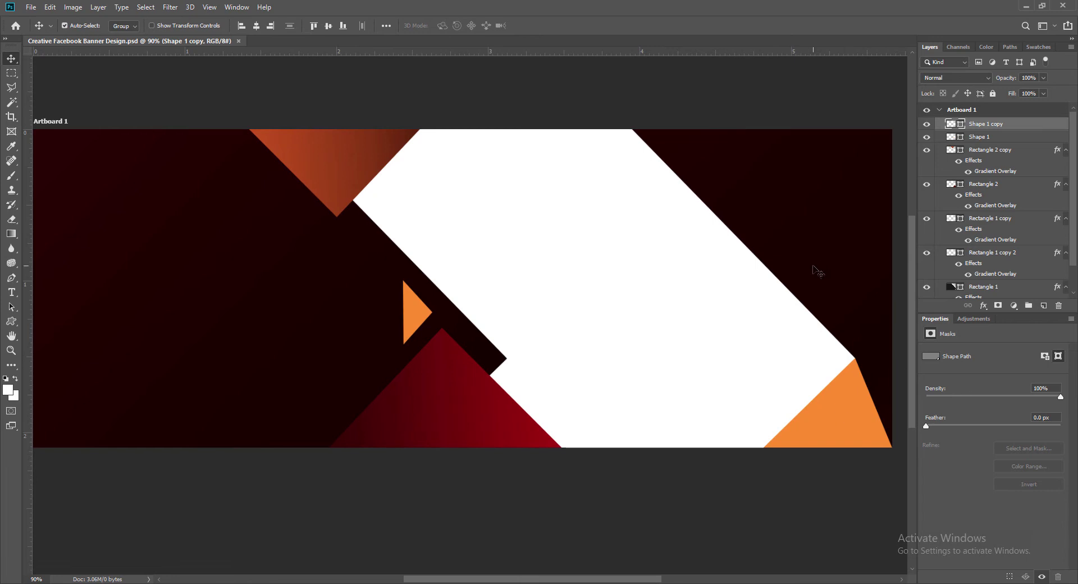
{"action": "left_click", "coordinate": [849, 273]}
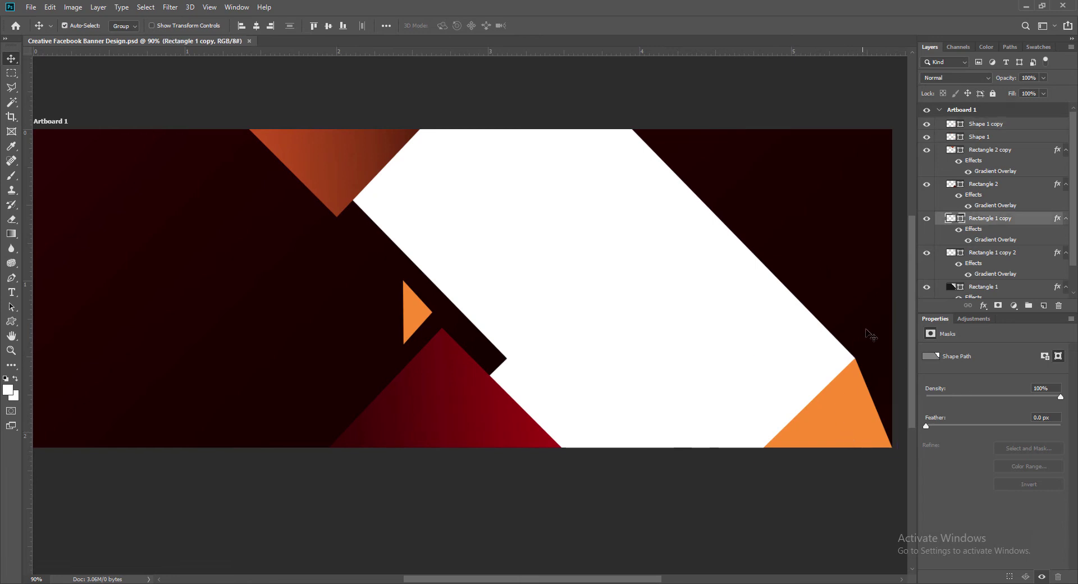
Nudge the Rectangle 1 copy panels and the orange triangle a few pixels left.
{"action": "left_click", "coordinate": [880, 390], "text": "shift"}
{"action": "key", "text": "shift+Left"}
{"action": "key", "text": "shift+Left"}
{"action": "key", "text": "Left"}
{"action": "key", "text": "Left"}
{"action": "key", "text": "Left"}
{"action": "key", "text": "Left"}
{"action": "key", "text": "Left"}
{"action": "key", "text": "Left"}
{"action": "key", "text": "Left"}
{"action": "key", "text": "Left"}
{"action": "key", "text": "Left"}
{"action": "key", "text": "Left"}
{"action": "key", "text": "Left"}
{"action": "key", "text": "Left"}
{"action": "key", "text": "Left"}
{"action": "key", "text": "Left"}
{"action": "key", "text": "Left"}
{"action": "key", "text": "Left"}
{"action": "key", "text": "Left"}
{"action": "key", "text": "Left"}
{"action": "key", "text": "Left"}
{"action": "key", "text": "Left"}
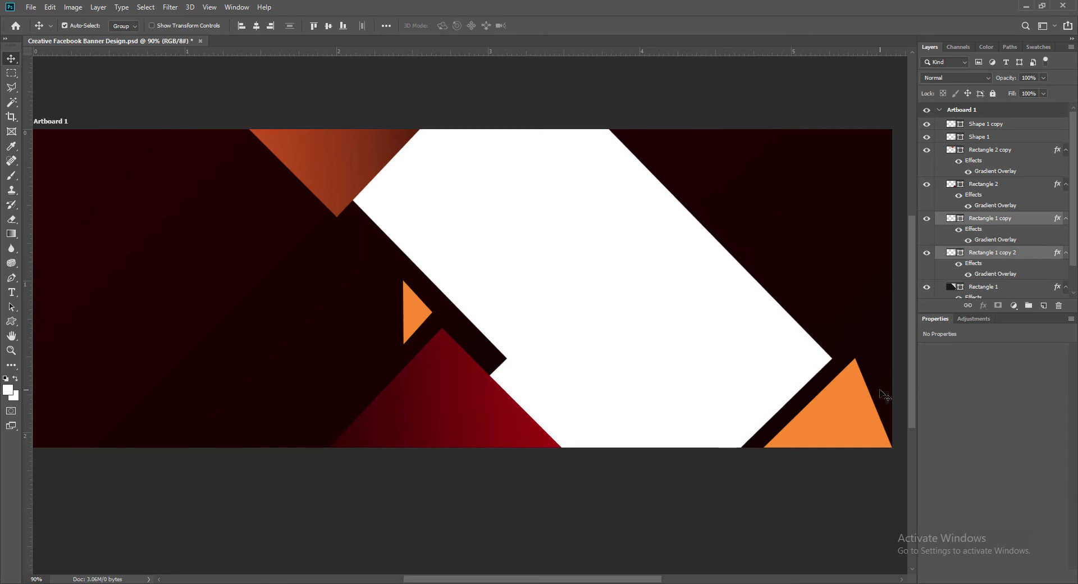
{"action": "left_click", "coordinate": [866, 408]}
{"action": "key", "text": "Left"}
{"action": "key", "text": "Left"}
{"action": "key", "text": "Left"}
{"action": "key", "text": "Left"}
{"action": "key", "text": "Left"}
{"action": "key", "text": "Left"}
{"action": "key", "text": "Left"}
{"action": "key", "text": "Left"}
{"action": "key", "text": "Left"}
{"action": "key", "text": "Left"}
{"action": "key", "text": "Left"}
{"action": "key", "text": "Left"}
{"action": "key", "text": "Left"}
{"action": "key", "text": "Left"}
{"action": "key", "text": "Left"}
{"action": "key", "text": "Left"}
{"action": "key", "text": "Left"}
{"action": "key", "text": "Left"}
{"action": "key", "text": "Left"}
{"action": "key", "text": "Left"}
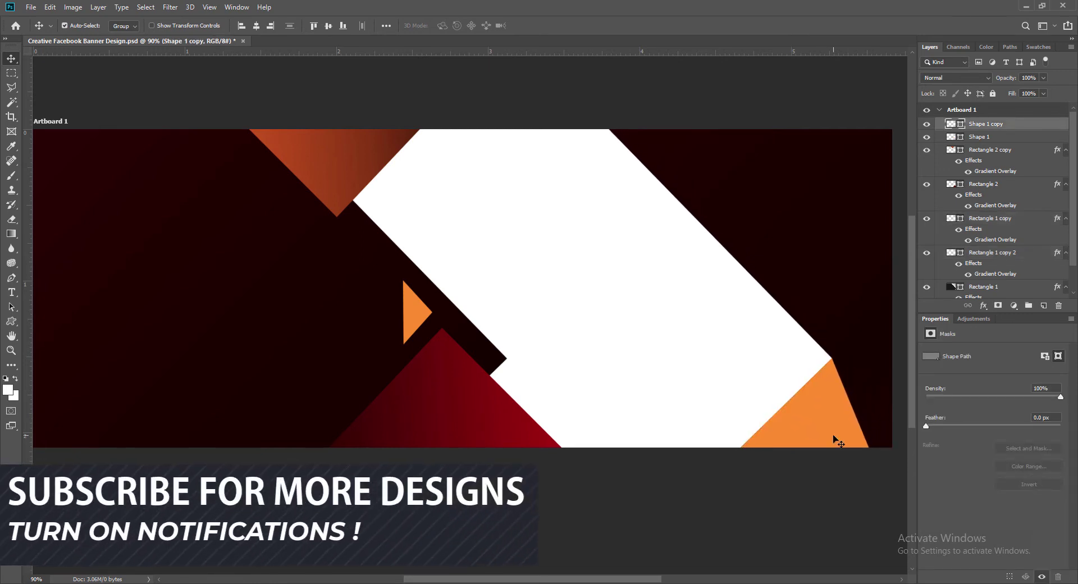
Stretch the orange triangle wider to the right and save the document.
{"action": "key", "text": "ctrl+t"}
{"action": "left_click_drag", "start_coordinate": [875, 461], "coordinate": [902, 461]}
{"action": "key", "text": "Return"}
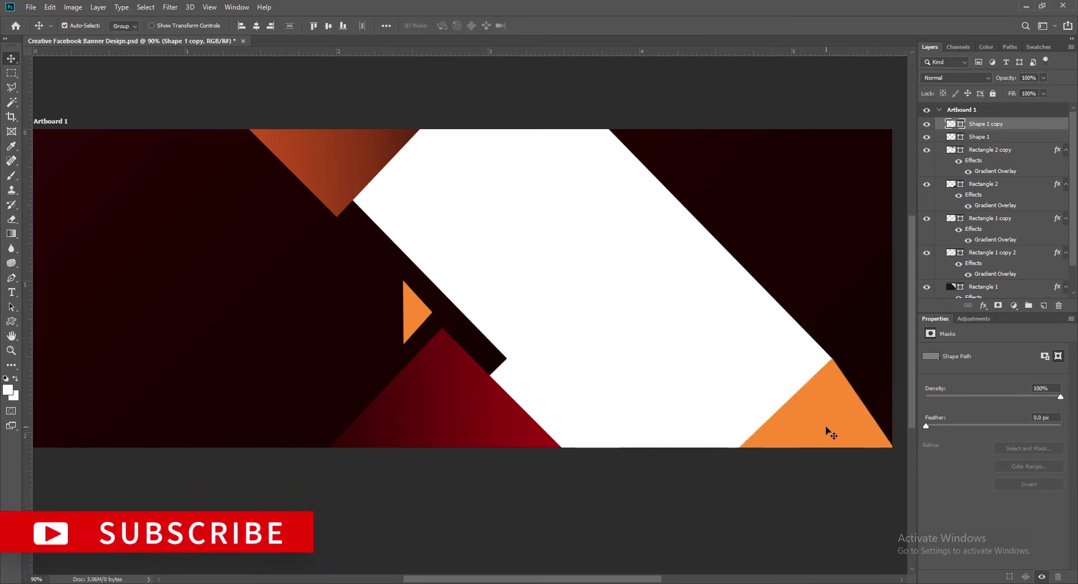
{"action": "key", "text": "ctrl+s"}
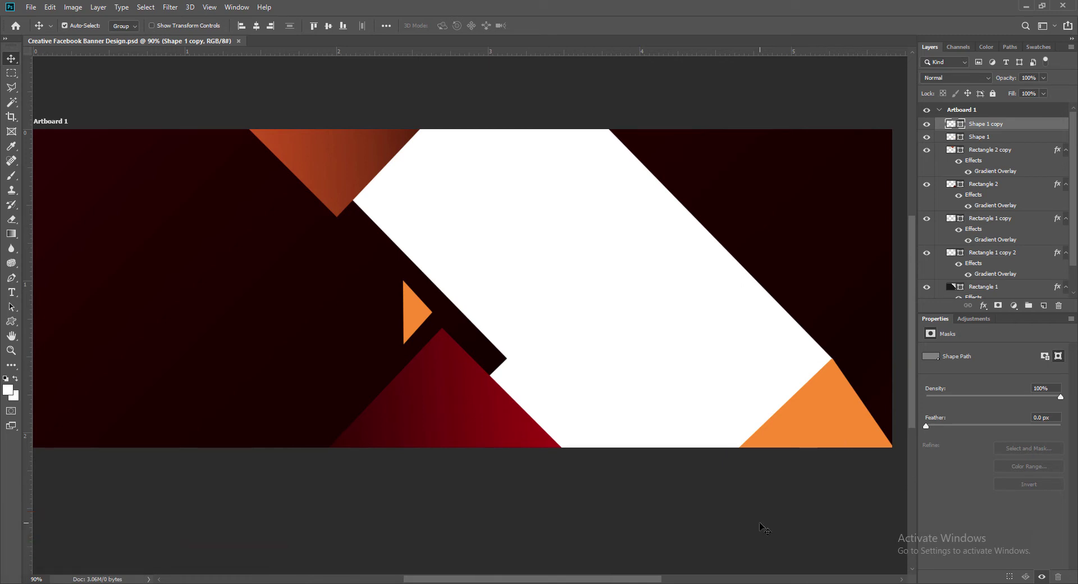
Shrink the triangle to about 78% and fit it into the corner against the white panel.
{"action": "key", "text": "ctrl+t"}
{"action": "left_click_drag", "start_coordinate": [734, 358], "coordinate": [749, 376]}
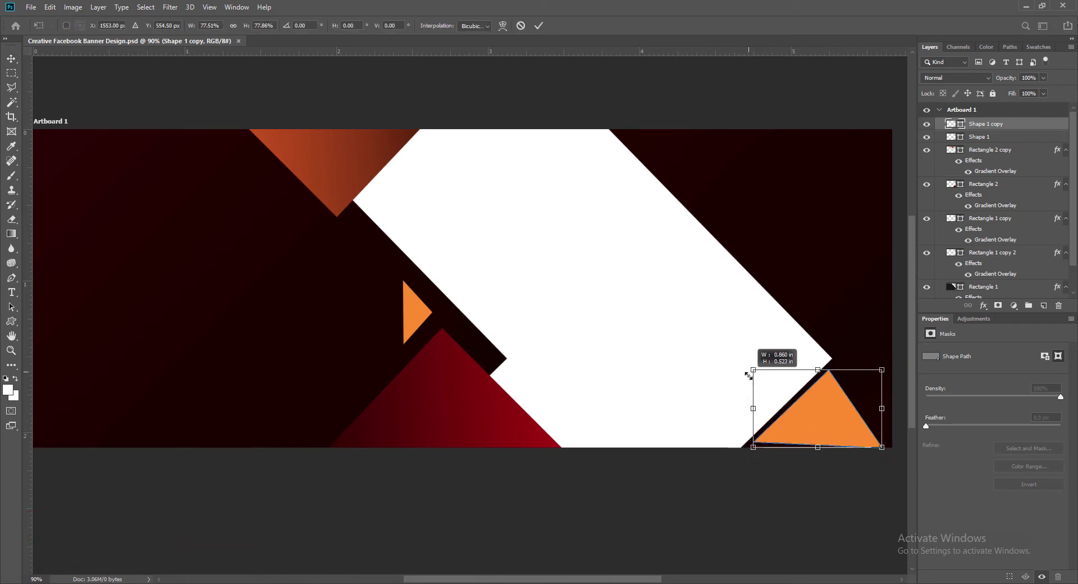
{"action": "key", "text": "Return"}
{"action": "left_click_drag", "start_coordinate": [815, 424], "coordinate": [805, 435]}
{"action": "key", "text": "Left"}
{"action": "key", "text": "Left"}
{"action": "key", "text": "Left"}
{"action": "key", "text": "Left"}
{"action": "key", "text": "Left"}
{"action": "key", "text": "Left"}
{"action": "key", "text": "Left"}
{"action": "key", "text": "Left"}
{"action": "key", "text": "Left"}
{"action": "key", "text": "Left"}
{"action": "key", "text": "Left"}
{"action": "key", "text": "Left"}
{"action": "key", "text": "Left"}
{"action": "key", "text": "Up"}
{"action": "key", "text": "Up"}
{"action": "key", "text": "Up"}
{"action": "key", "text": "Up"}
{"action": "key", "text": "Up"}
{"action": "key", "text": "Up"}
{"action": "key", "text": "Up"}
{"action": "key", "text": "Up"}
{"action": "key", "text": "Up"}
{"action": "key", "text": "Up"}
{"action": "key", "text": "Up"}
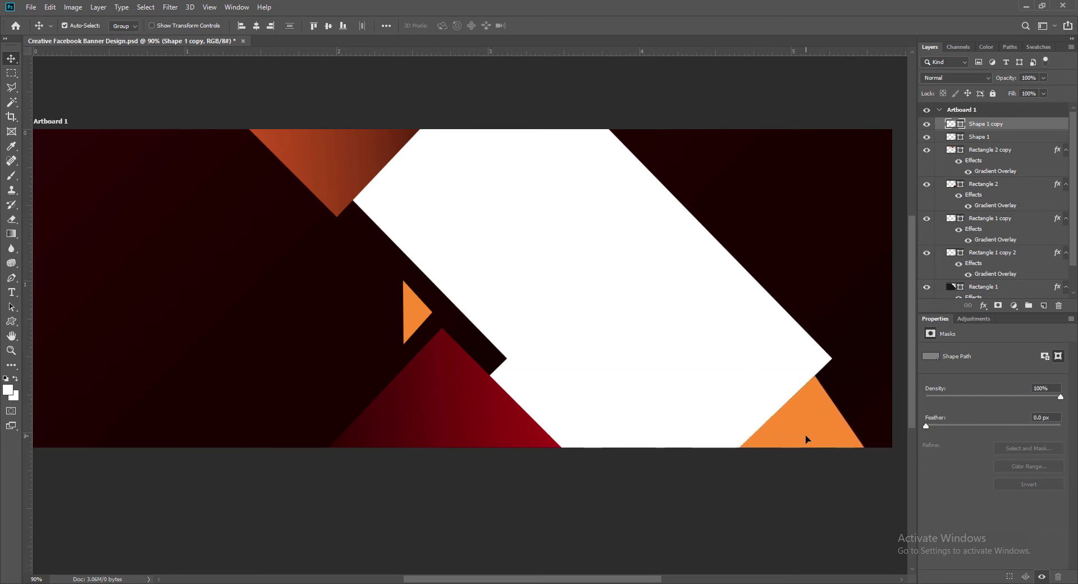
{"action": "key", "text": "Right"}
{"action": "key", "text": "Right"}
{"action": "key", "text": "Right"}
{"action": "key", "text": "Right"}
{"action": "key", "text": "Right"}
{"action": "key", "text": "Right"}
{"action": "key", "text": "Right"}
{"action": "key", "text": "Left"}
{"action": "key", "text": "Left"}
Rotate the triangle about one degree so its base sits flush, then save.
{"action": "key", "text": "ctrl+t"}
{"action": "left_click_drag", "start_coordinate": [875, 458], "coordinate": [877, 460]}
{"action": "key", "text": "Return"}
{"action": "key", "text": "ctrl+s"}
{"action": "scroll", "coordinate": [618, 578], "scroll_direction": "left", "scroll_amount": 1}
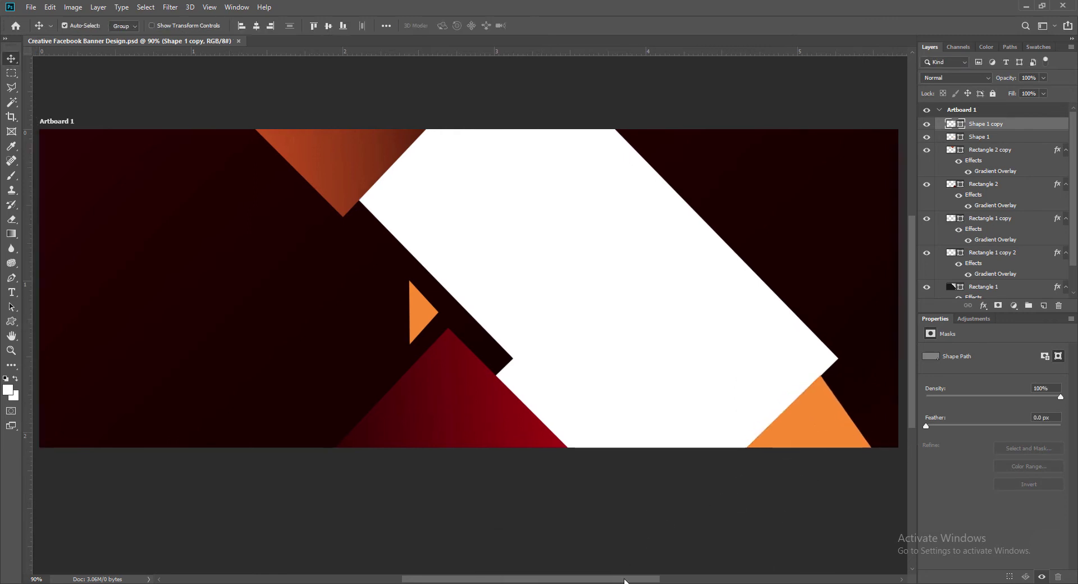
{"action": "scroll", "coordinate": [617, 578], "scroll_direction": "left", "scroll_amount": 5}
{"action": "scroll", "coordinate": [589, 567], "scroll_direction": "up", "scroll_amount": 1}
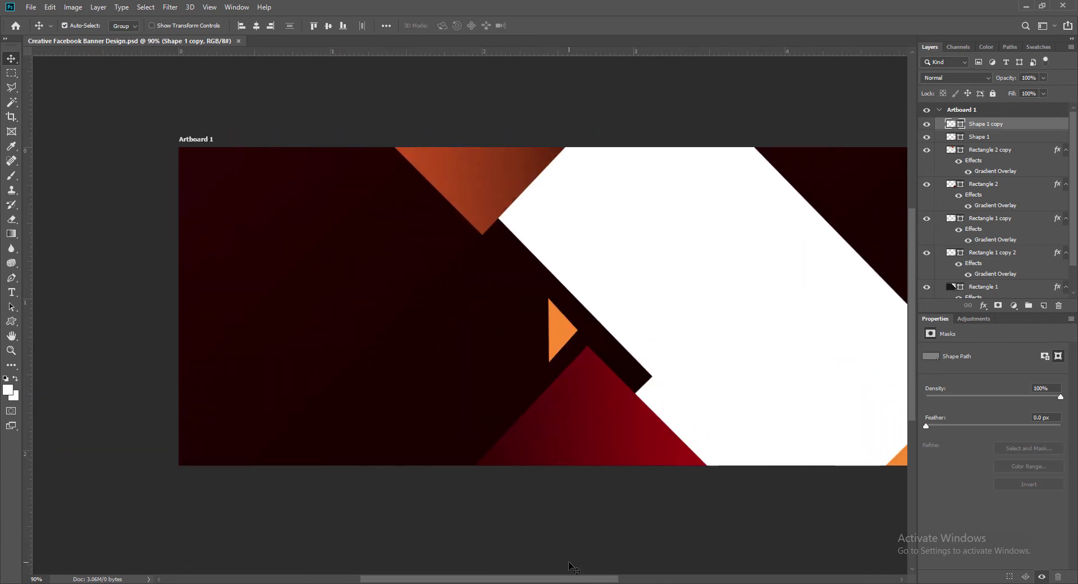
On a new layer above Rectangle 1, type PIYASTICK / FOODS & FASHION / WORLD at the upper left.
{"action": "left_click", "coordinate": [433, 302]}
{"action": "key", "text": "ctrl+shift+alt+n"}
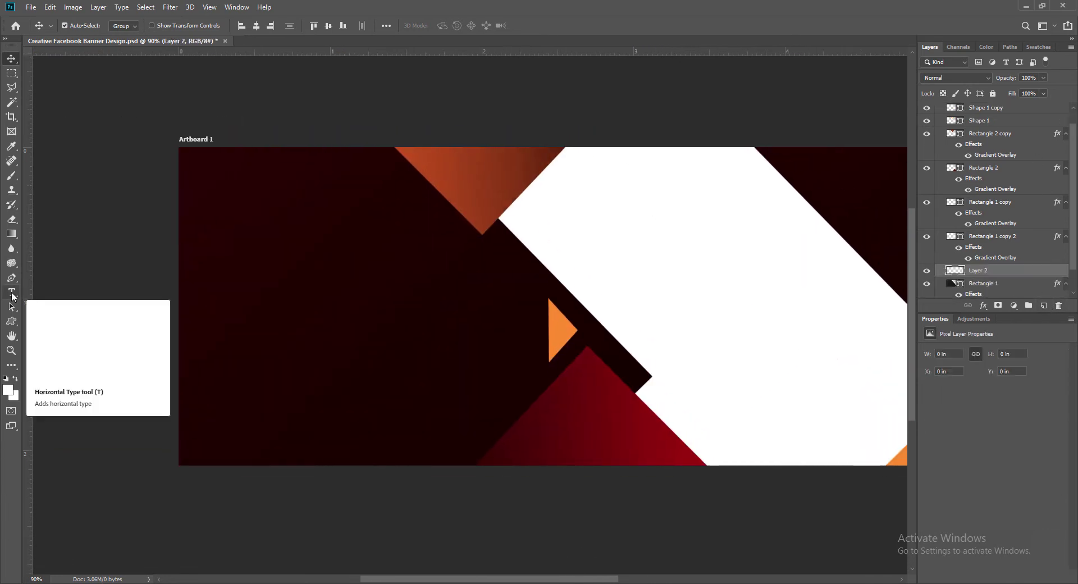
{"action": "left_click", "coordinate": [11, 292]}
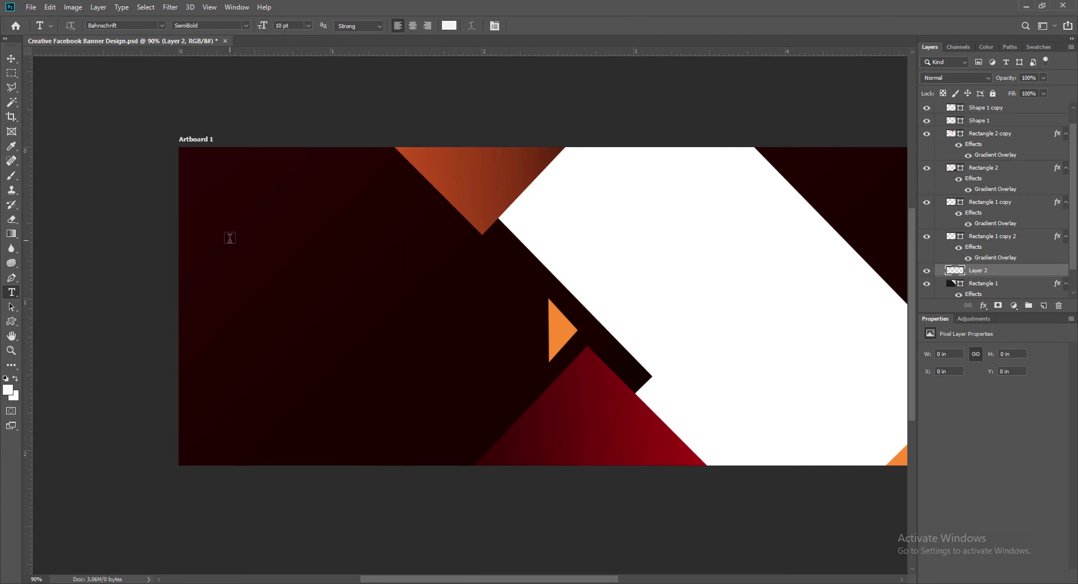
{"action": "left_click", "coordinate": [224, 237]}
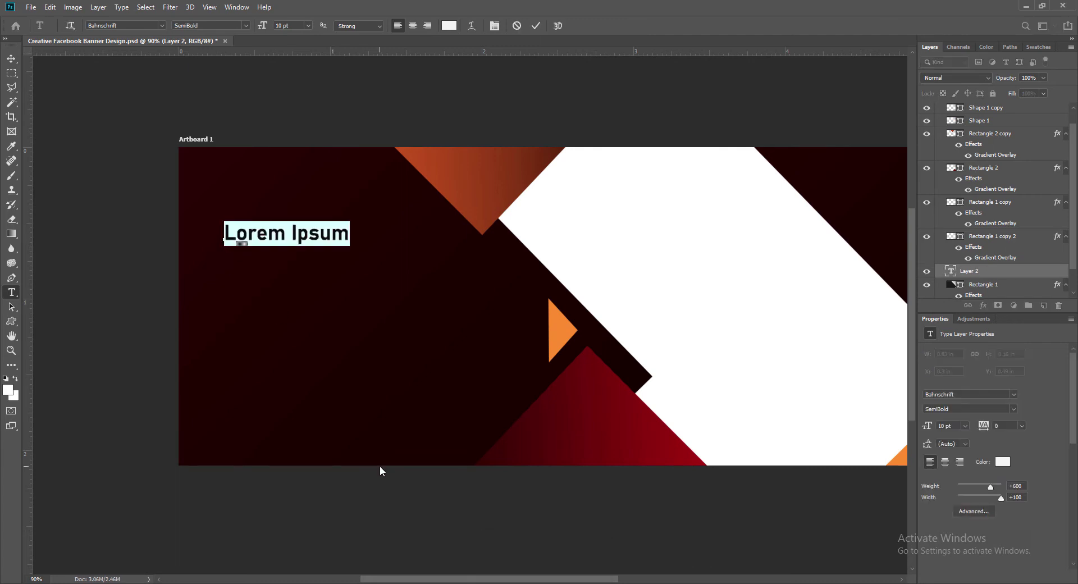
{"action": "type", "text": "PIYASTICK "}
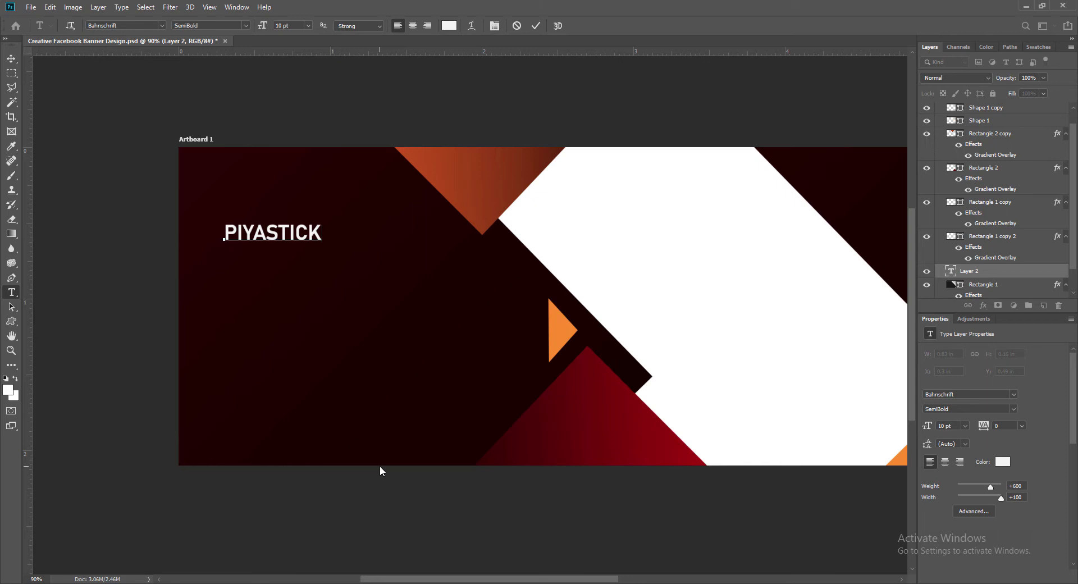
{"action": "type", "text": "FOODS &"}
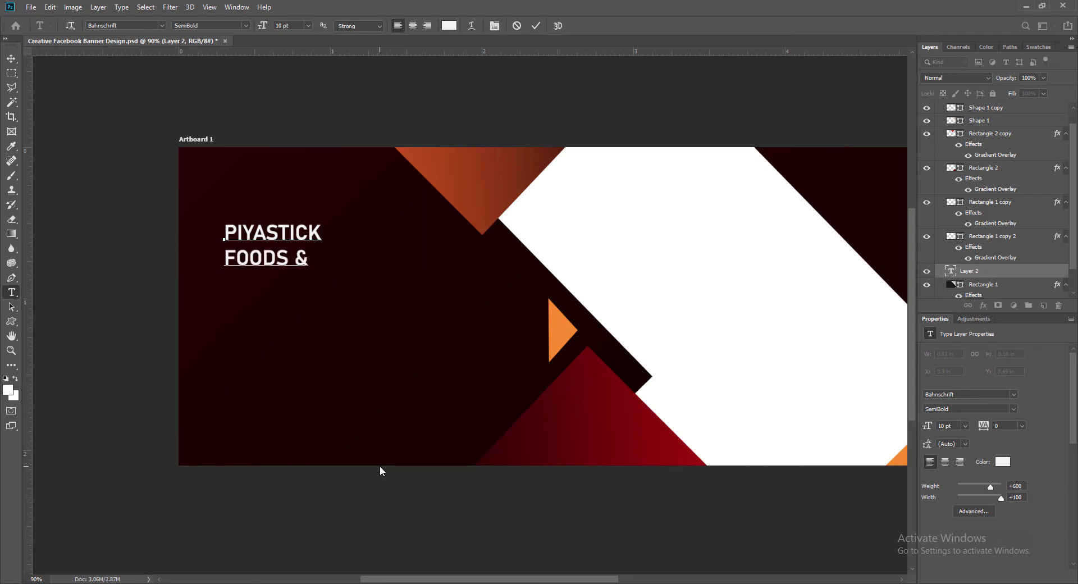
{"action": "type", "text": " FASHION"}
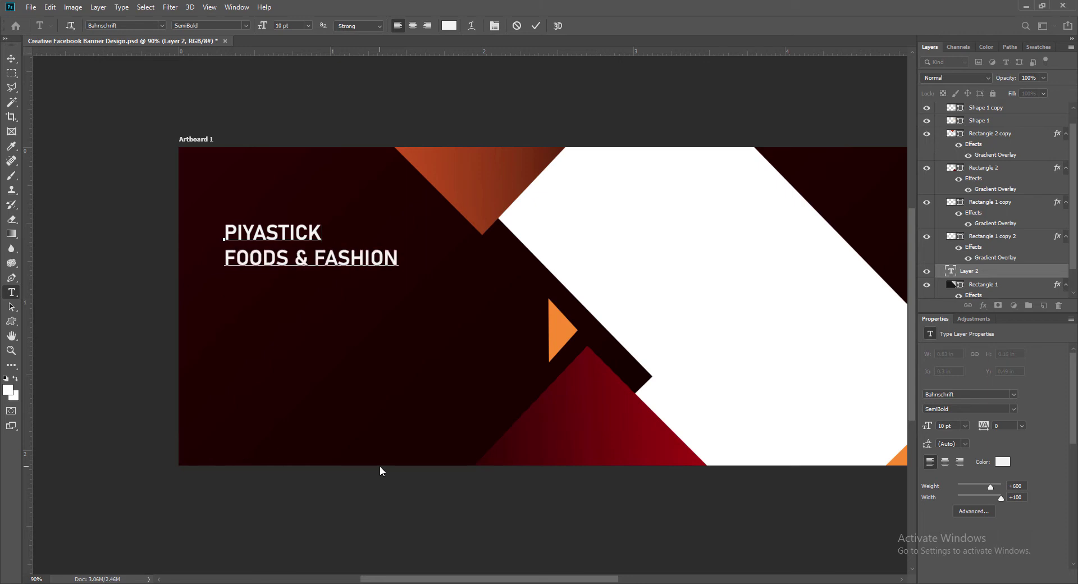
{"action": "key", "text": "Return"}
{"action": "type", "text": "W"}
{"action": "key", "text": "BackSpace"}
{"action": "type", "text": "WORLD"}
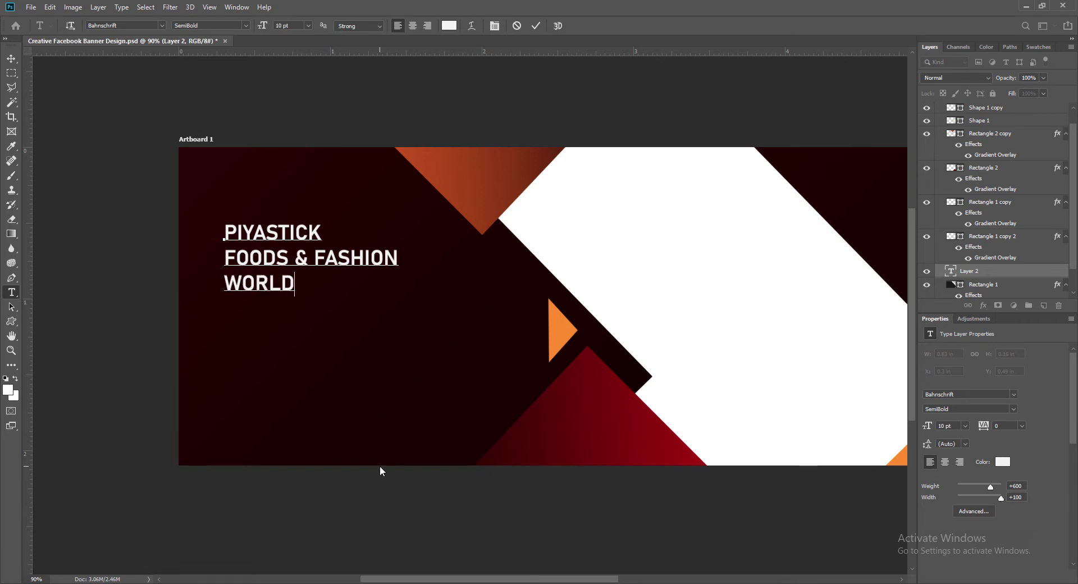
{"action": "left_click_drag", "start_coordinate": [227, 258], "coordinate": [407, 259]}
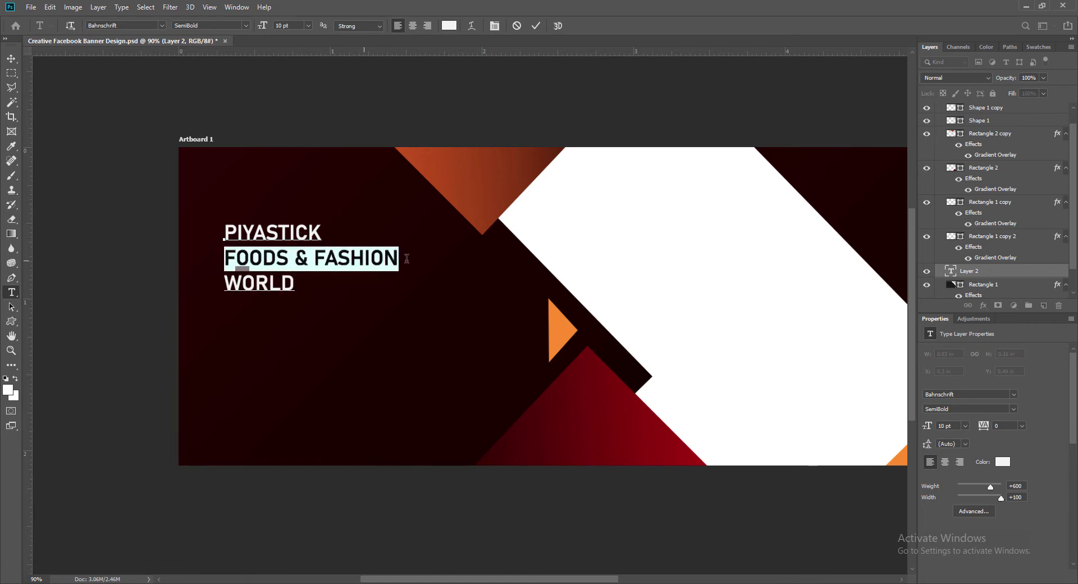
Set the FOODS & FASHION line to 14 pt Bold SemiCondensed.
{"action": "left_click", "coordinate": [308, 26]}
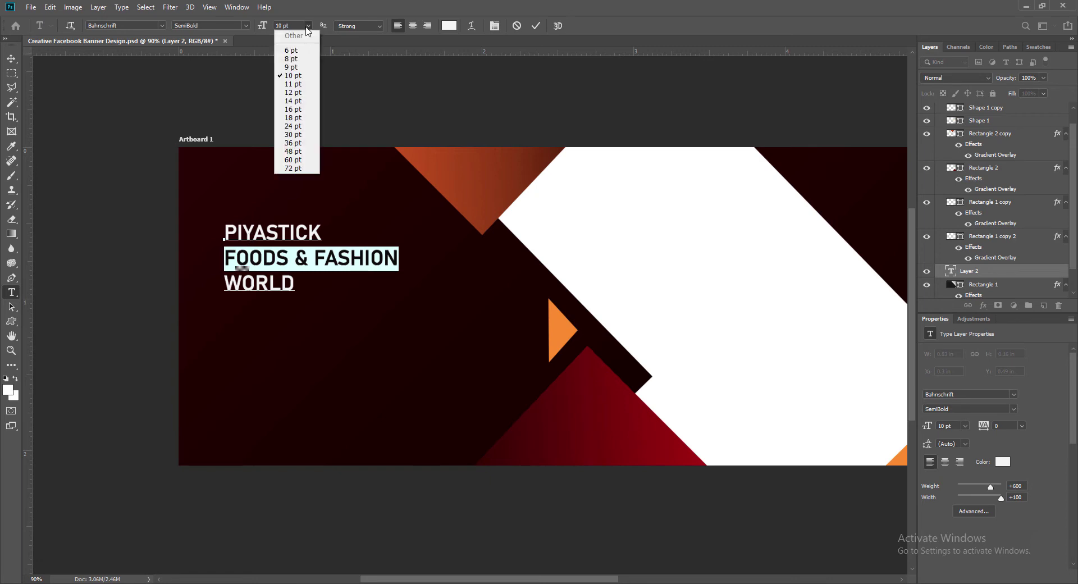
{"action": "left_click", "coordinate": [292, 140]}
{"action": "left_click", "coordinate": [307, 26]}
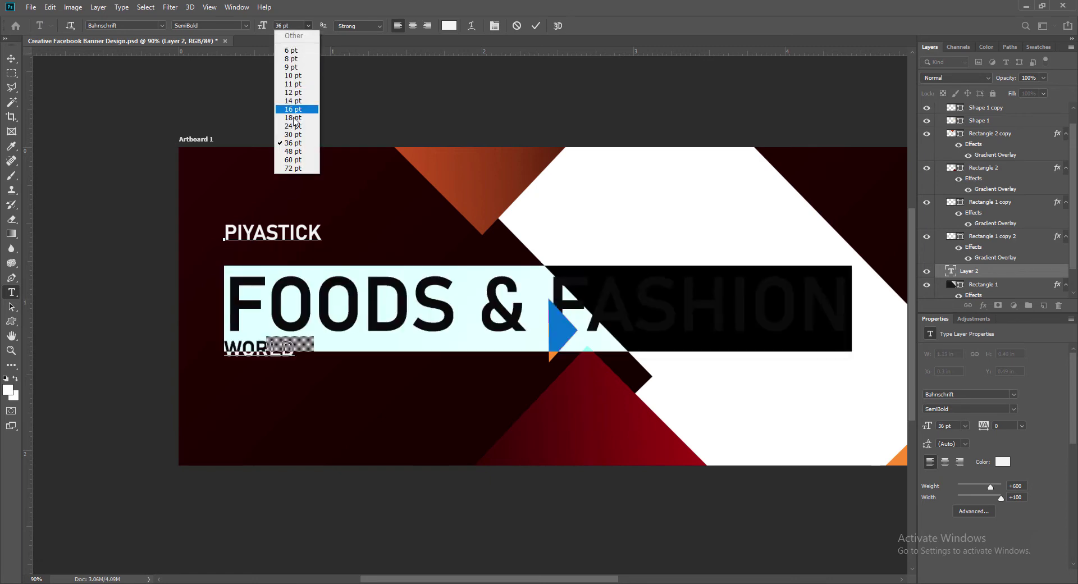
{"action": "left_click", "coordinate": [292, 134]}
{"action": "left_click", "coordinate": [309, 26]}
{"action": "left_click", "coordinate": [296, 110]}
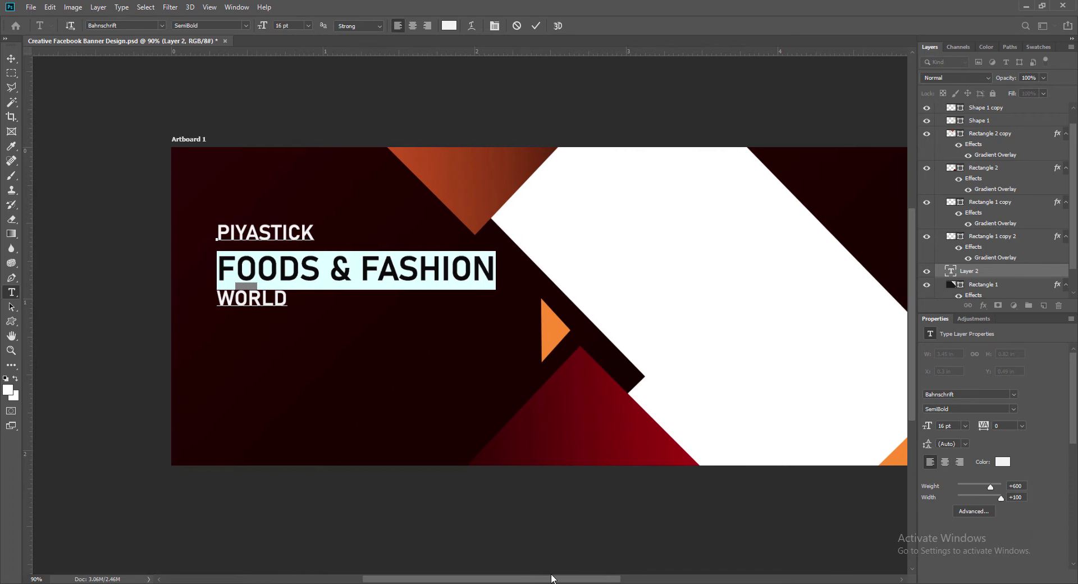
{"action": "left_click", "coordinate": [308, 26]}
{"action": "left_click", "coordinate": [293, 101]}
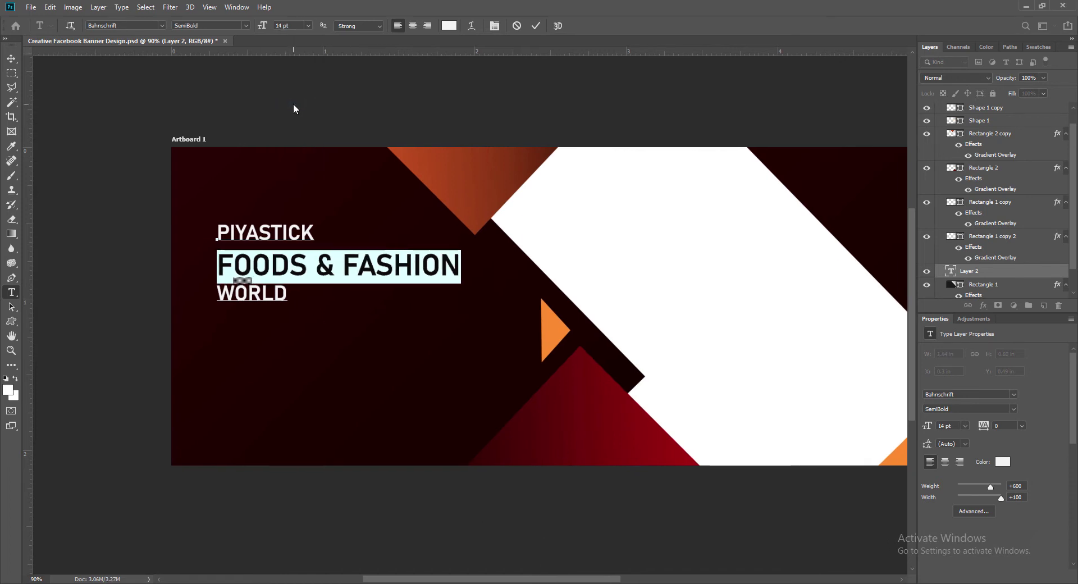
{"action": "left_click", "coordinate": [245, 26]}
{"action": "left_click", "coordinate": [214, 110]}
{"action": "left_click", "coordinate": [245, 26]}
{"action": "left_click", "coordinate": [219, 160]}
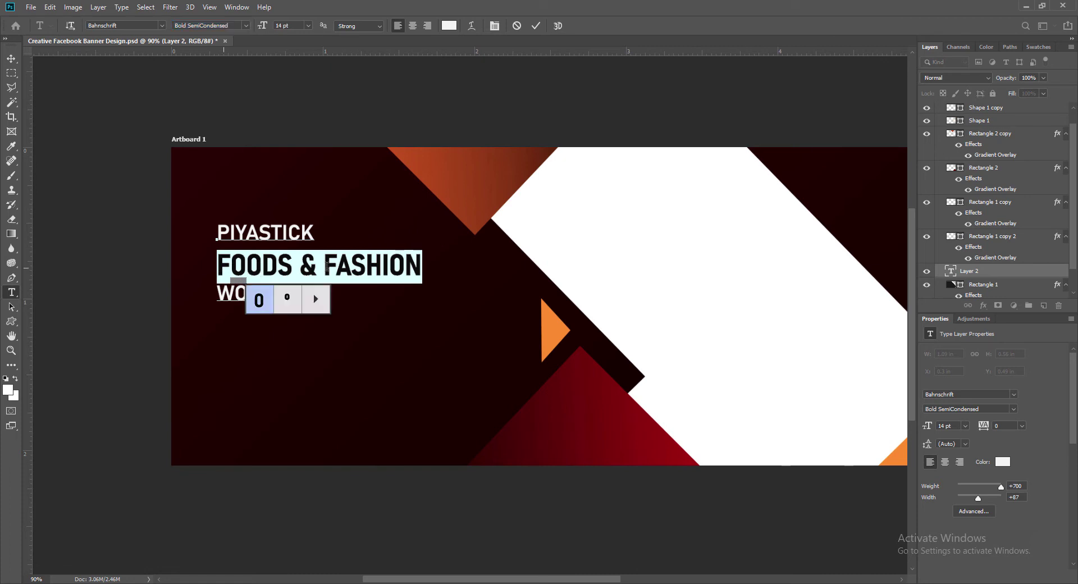
Color the words FOODS & with the orange sampled from the triangle.
{"action": "left_click_drag", "start_coordinate": [217, 267], "coordinate": [317, 267]}
{"action": "left_click", "coordinate": [448, 26]}
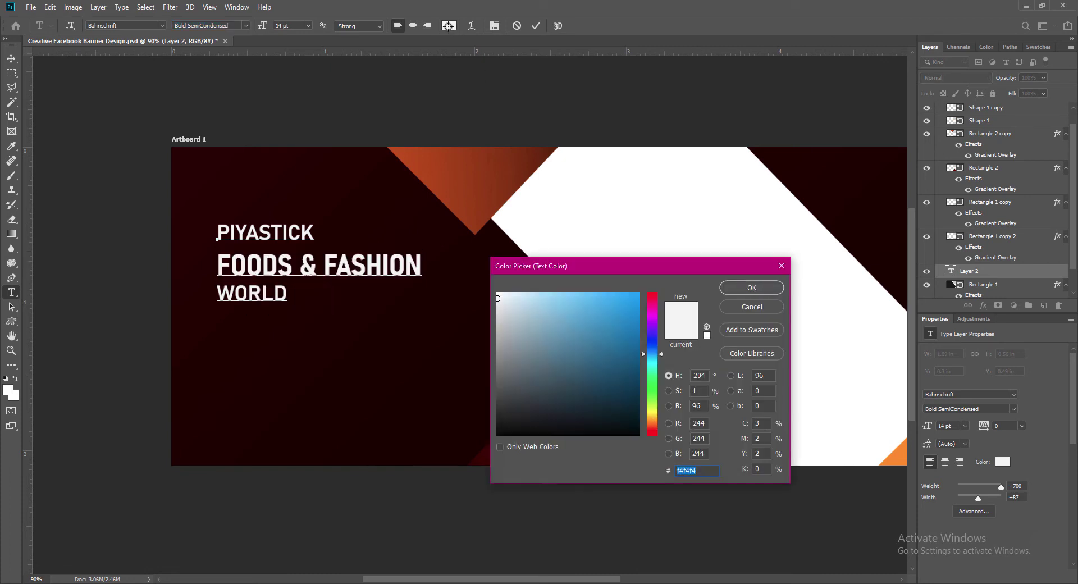
{"action": "left_click", "coordinate": [414, 162]}
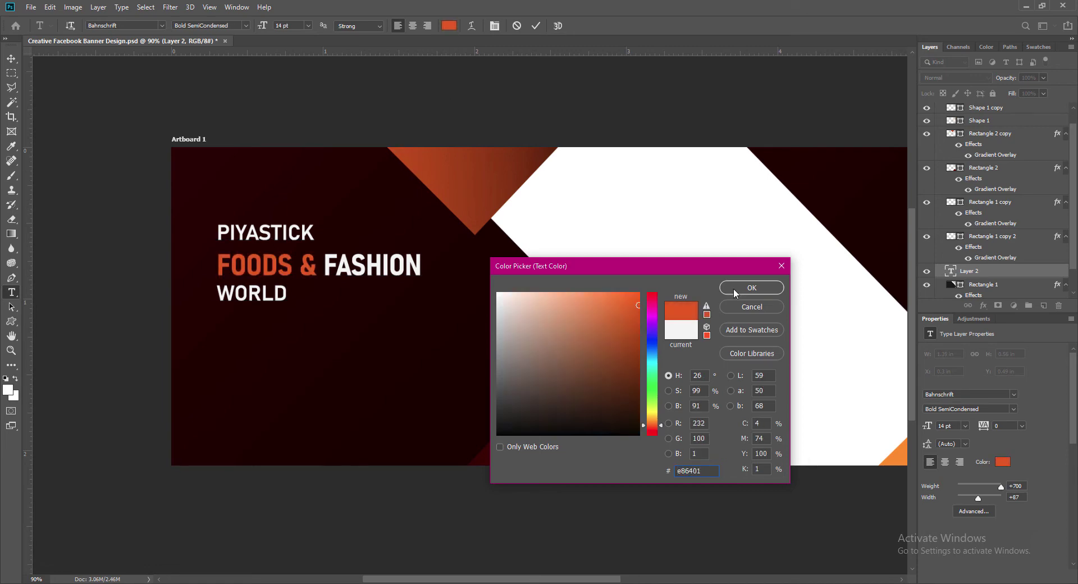
{"action": "left_click", "coordinate": [734, 292]}
Color the word FASHION a bright red sampled from the banner.
{"action": "left_click_drag", "start_coordinate": [325, 267], "coordinate": [422, 267]}
{"action": "left_click", "coordinate": [448, 26]}
{"action": "left_click_drag", "start_coordinate": [620, 266], "coordinate": [406, 387]}
{"action": "left_click", "coordinate": [685, 459]}
{"action": "left_click", "coordinate": [425, 425]}
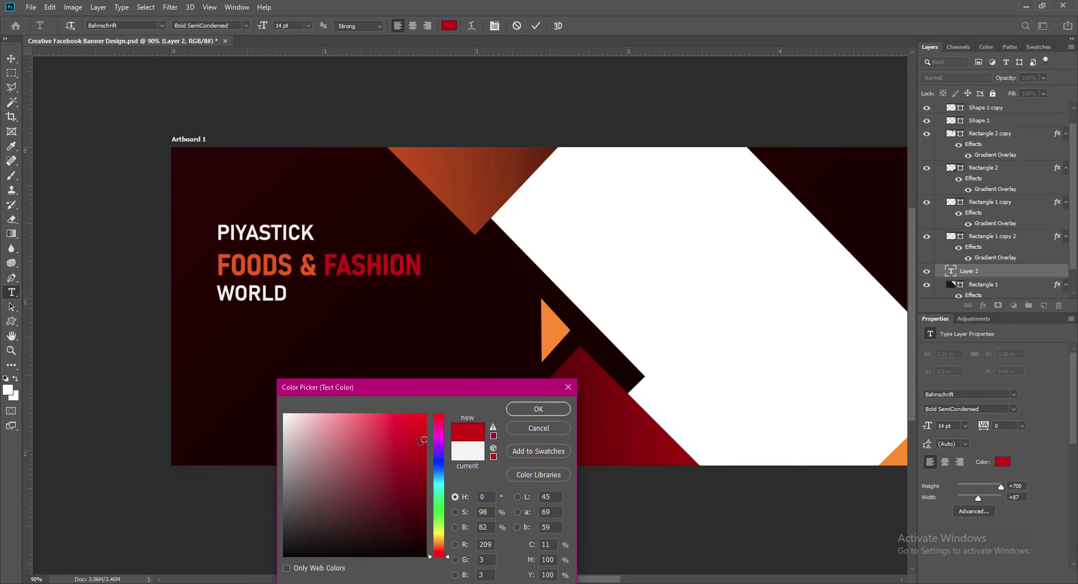
{"action": "left_click", "coordinate": [539, 410]}
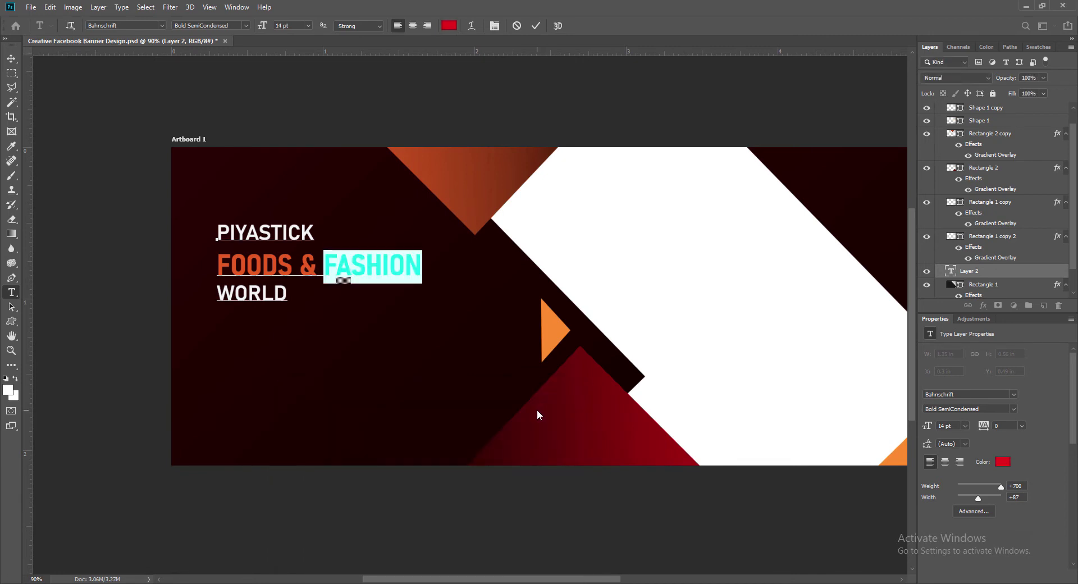
Select PIYASTICK and sample the triangle's orange as its text color.
{"action": "left_click_drag", "start_coordinate": [218, 236], "coordinate": [315, 238]}
{"action": "left_click", "coordinate": [449, 25]}
{"action": "left_click", "coordinate": [555, 334]}
{"action": "left_click", "coordinate": [543, 383]}
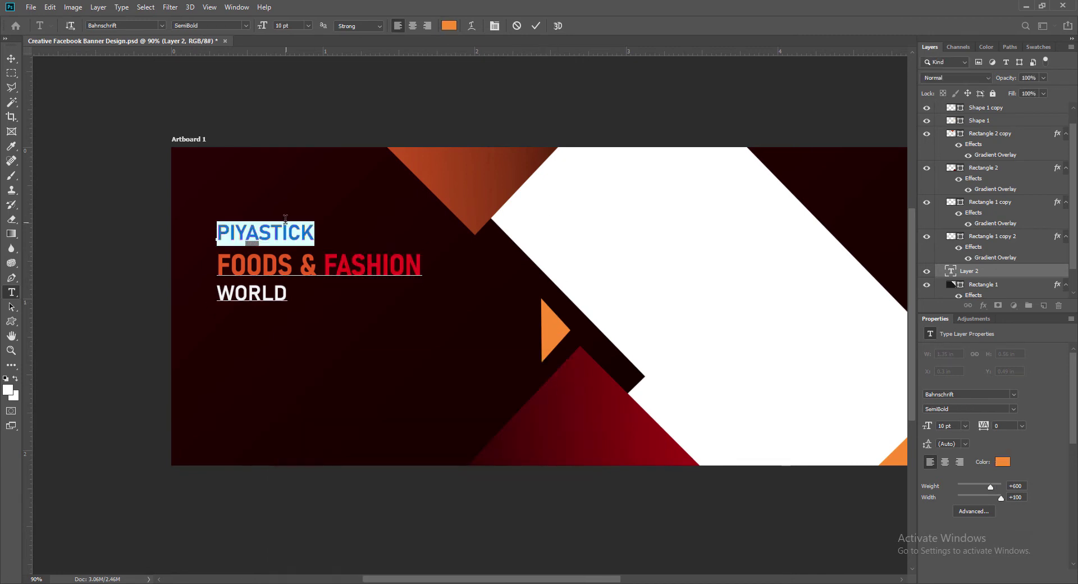
Make PIYASTICK orange in the Bold SemiCondensed font style.
{"action": "left_click", "coordinate": [246, 25]}
{"action": "left_click", "coordinate": [221, 126]}
{"action": "left_click", "coordinate": [246, 25]}
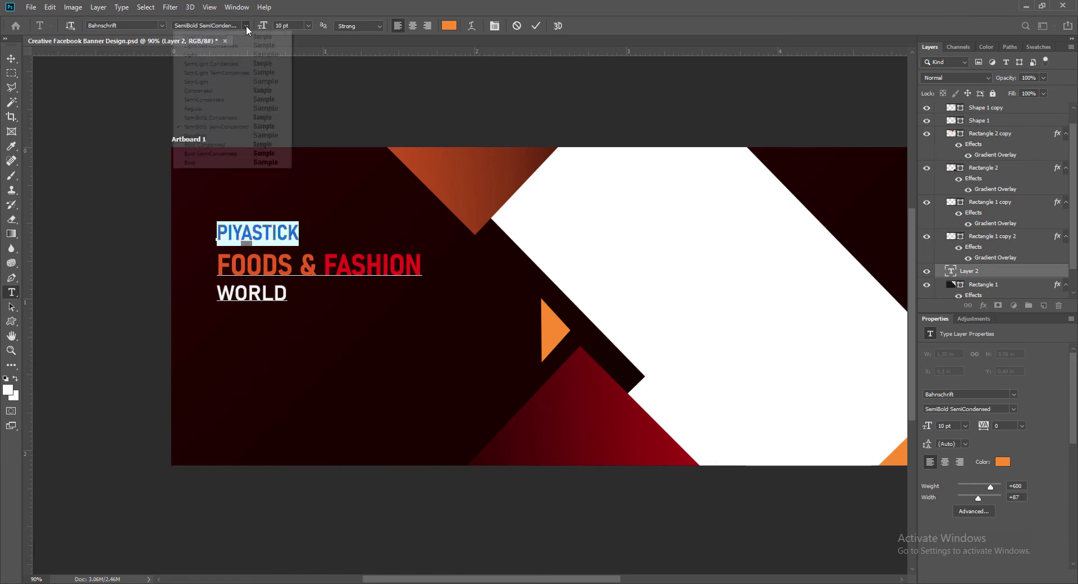
{"action": "left_click", "coordinate": [216, 118]}
{"action": "left_click", "coordinate": [246, 26]}
{"action": "left_click", "coordinate": [218, 144]}
{"action": "left_click", "coordinate": [246, 25]}
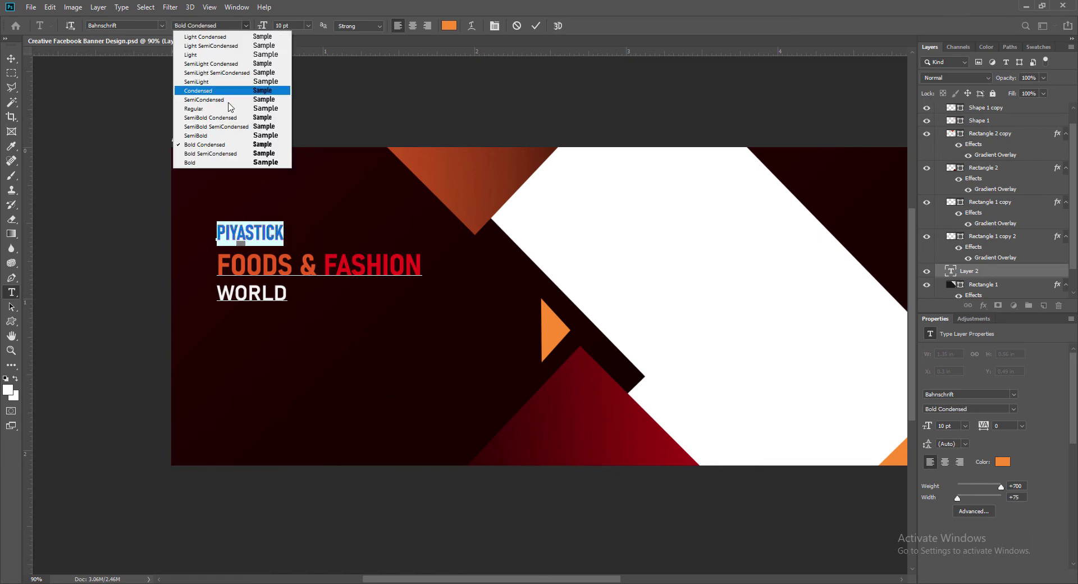
{"action": "left_click", "coordinate": [226, 153]}
{"action": "left_click", "coordinate": [535, 26]}
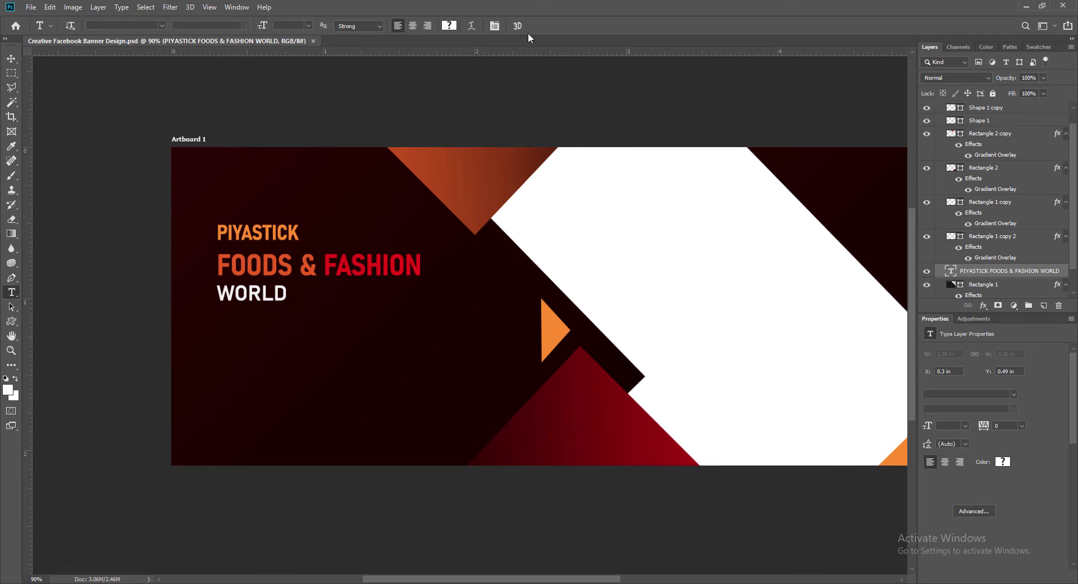
Set PIYASTICK to 12 pt in a yellower orange.
{"action": "double_click", "coordinate": [229, 233]}
{"action": "left_click", "coordinate": [308, 25]}
{"action": "left_click", "coordinate": [300, 99]}
{"action": "left_click", "coordinate": [449, 26]}
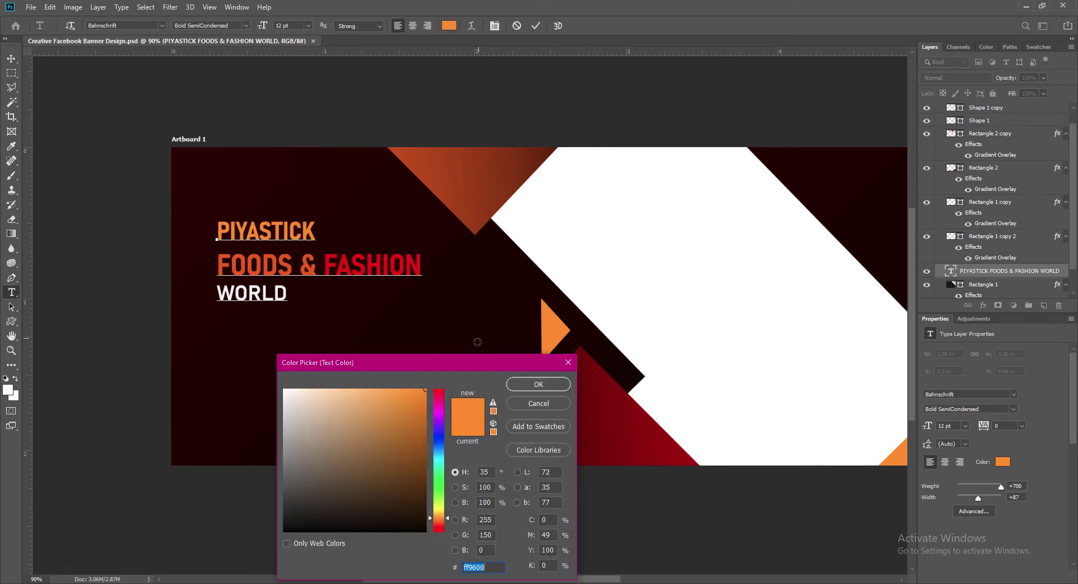
{"action": "left_click", "coordinate": [441, 514]}
{"action": "left_click", "coordinate": [537, 386]}
Make WORLD SemiBold in pure white and commit the text edits.
{"action": "left_click_drag", "start_coordinate": [218, 295], "coordinate": [286, 296]}
{"action": "left_click", "coordinate": [246, 25]}
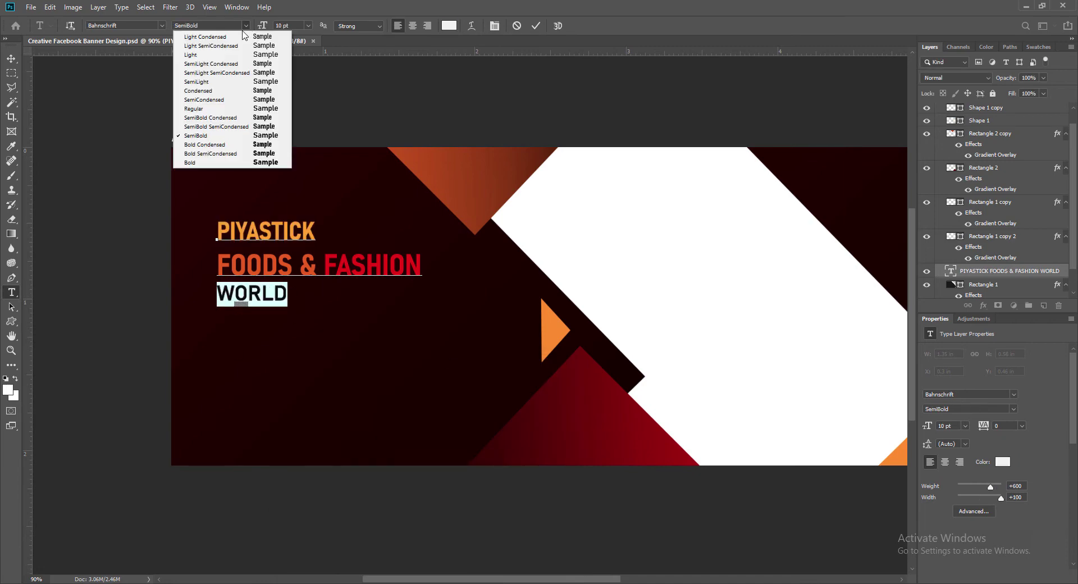
{"action": "left_click", "coordinate": [220, 121]}
{"action": "left_click", "coordinate": [245, 26]}
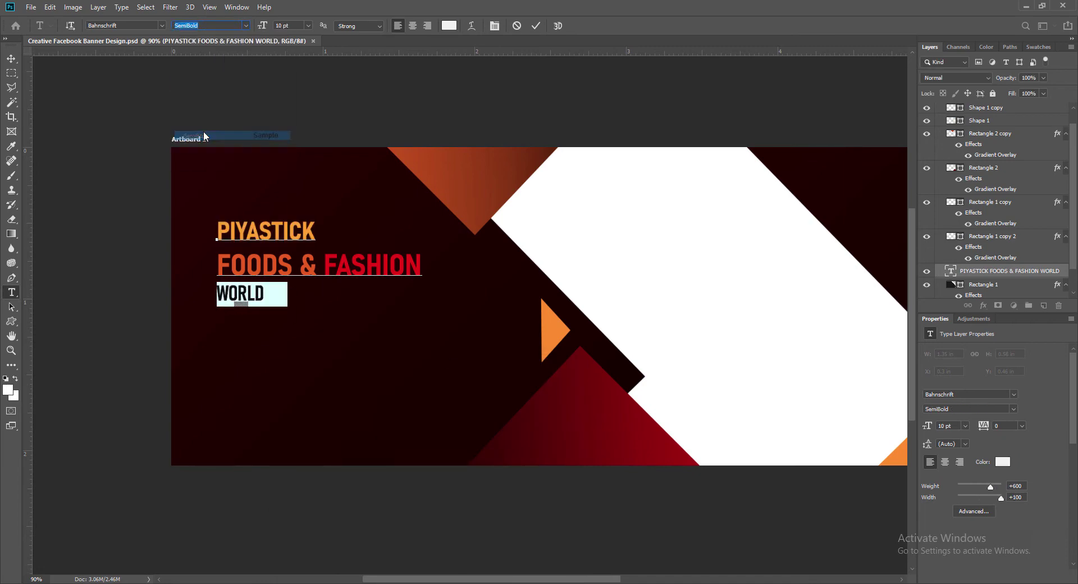
{"action": "left_click", "coordinate": [221, 136]}
{"action": "left_click", "coordinate": [449, 26]}
{"action": "left_click_drag", "start_coordinate": [285, 396], "coordinate": [283, 389]}
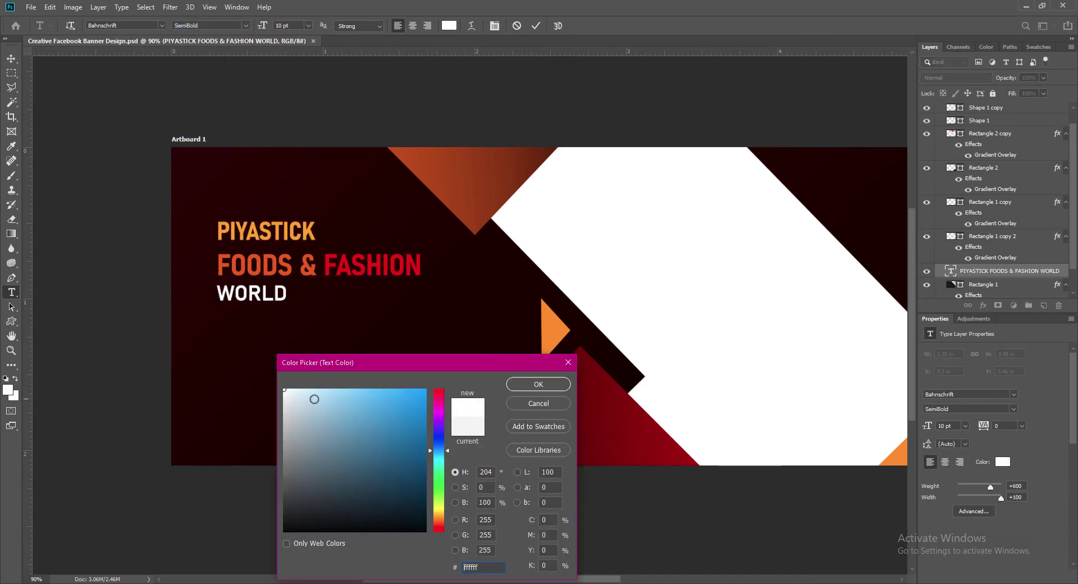
{"action": "left_click", "coordinate": [538, 384]}
{"action": "left_click", "coordinate": [536, 26]}
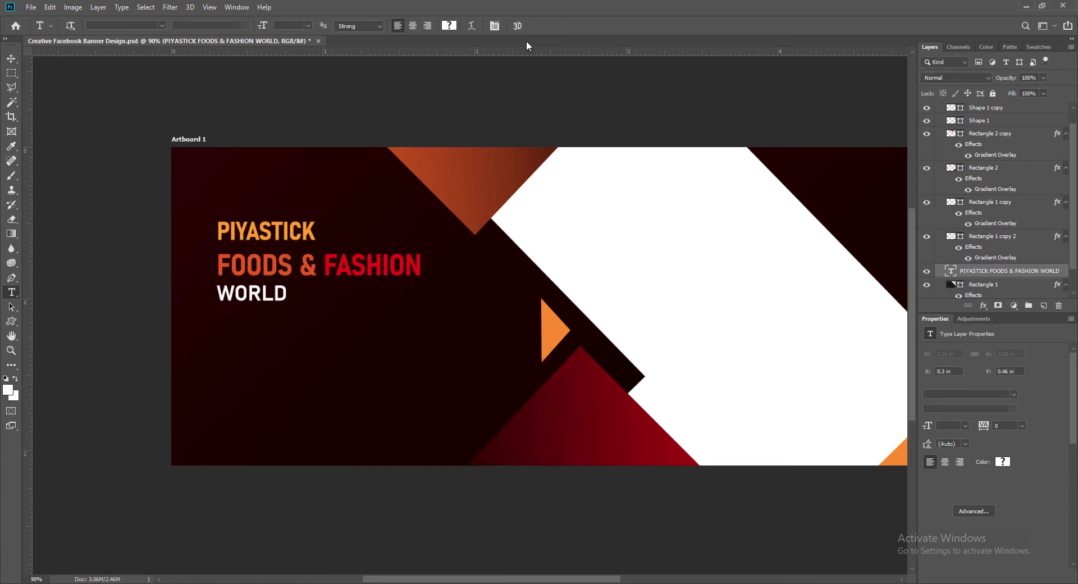
Shift the heading block left and nudge it into position.
{"action": "left_click", "coordinate": [11, 58]}
{"action": "left_click_drag", "start_coordinate": [265, 232], "coordinate": [252, 250]}
{"action": "key", "text": "shift+Up"}
{"action": "key", "text": "shift+Up"}
{"action": "key", "text": "shift+Up"}
{"action": "key", "text": "shift+Up"}
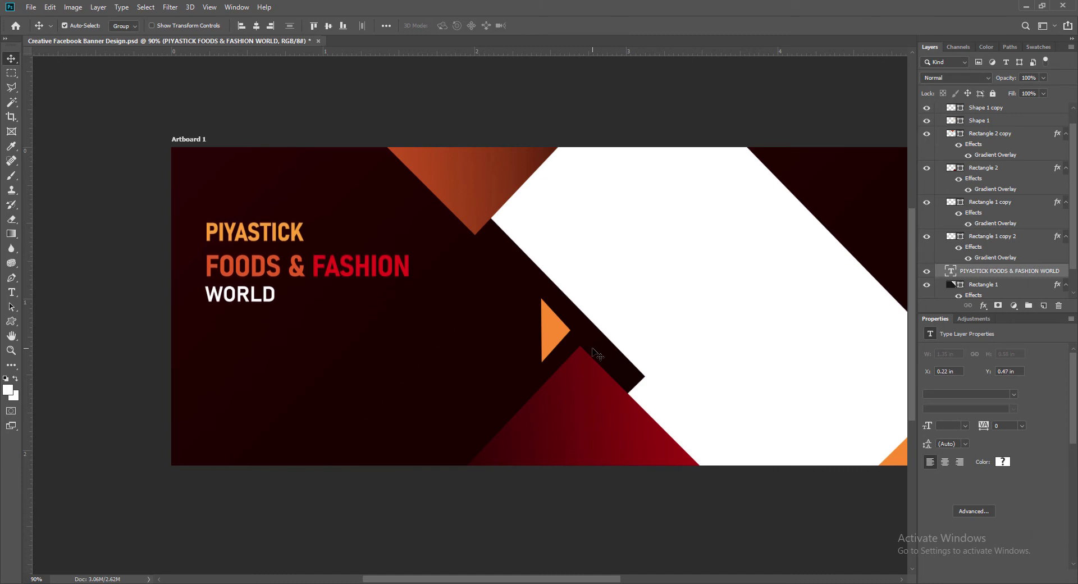
{"action": "key", "text": "Down"}
{"action": "key", "text": "Down"}
{"action": "key", "text": "Down"}
{"action": "key", "text": "Down"}
{"action": "key", "text": "Down"}
{"action": "key", "text": "Right"}
{"action": "key", "text": "Right"}
{"action": "key", "text": "Right"}
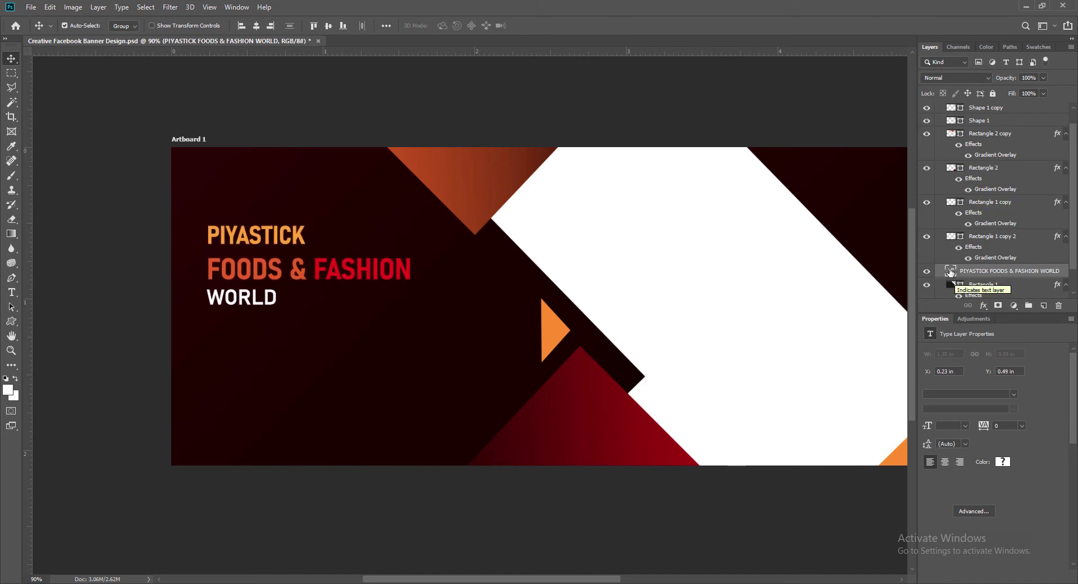
Resize the heading lines: FOODS & FASHION 16 pt, WORLD 12 pt, PIYASTICK 14 pt.
{"action": "double_click", "coordinate": [950, 273]}
{"action": "left_click_drag", "start_coordinate": [208, 270], "coordinate": [417, 270]}
{"action": "left_click", "coordinate": [309, 26]}
{"action": "left_click", "coordinate": [296, 114]}
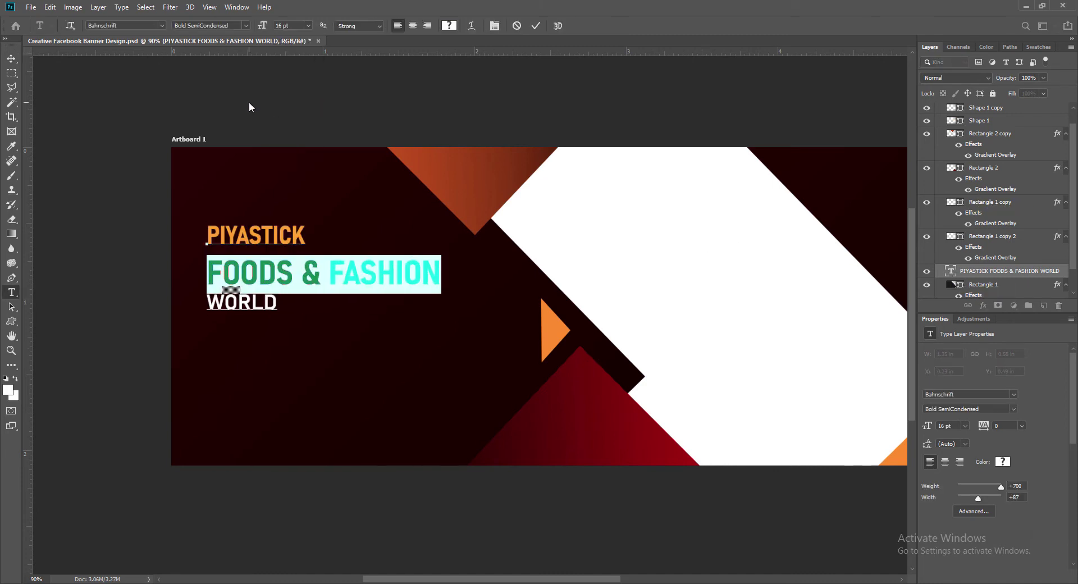
{"action": "left_click_drag", "start_coordinate": [208, 304], "coordinate": [279, 304]}
{"action": "left_click", "coordinate": [309, 27]}
{"action": "left_click", "coordinate": [294, 94]}
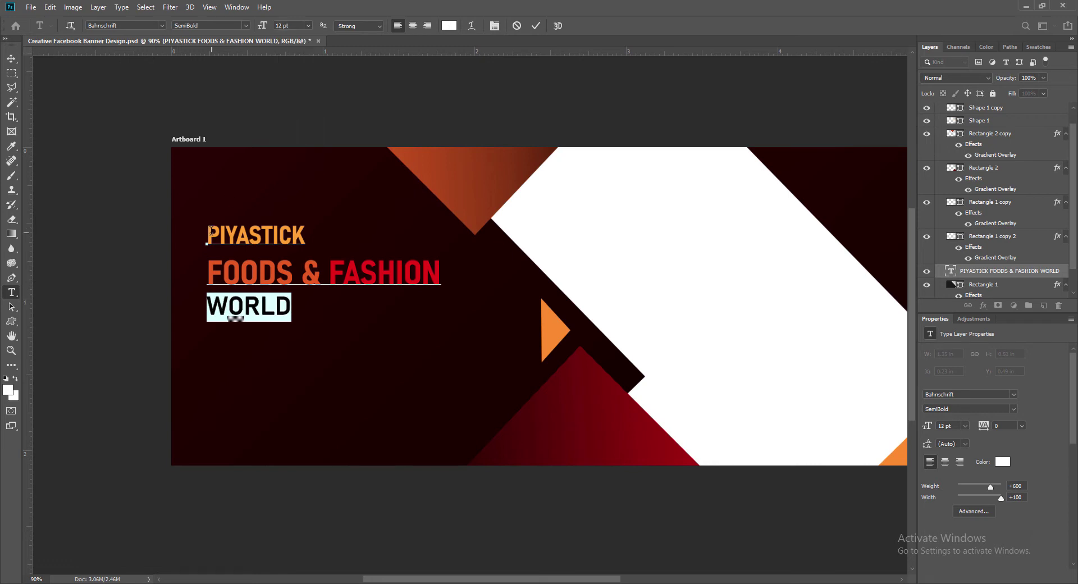
{"action": "left_click_drag", "start_coordinate": [208, 234], "coordinate": [305, 234]}
{"action": "left_click", "coordinate": [309, 26]}
{"action": "left_click", "coordinate": [293, 103]}
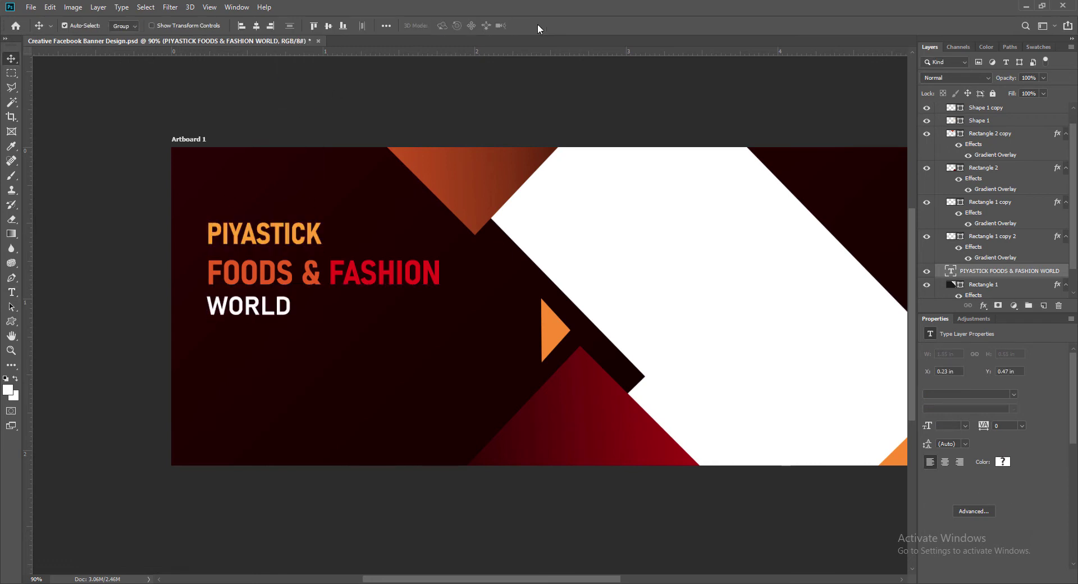
Enlarge FOODS & FASHION and WORLD slightly more, commit the text, and save the banner.
{"action": "left_click_drag", "start_coordinate": [208, 270], "coordinate": [421, 273]}
{"action": "left_click", "coordinate": [308, 25]}
{"action": "left_click", "coordinate": [295, 110]}
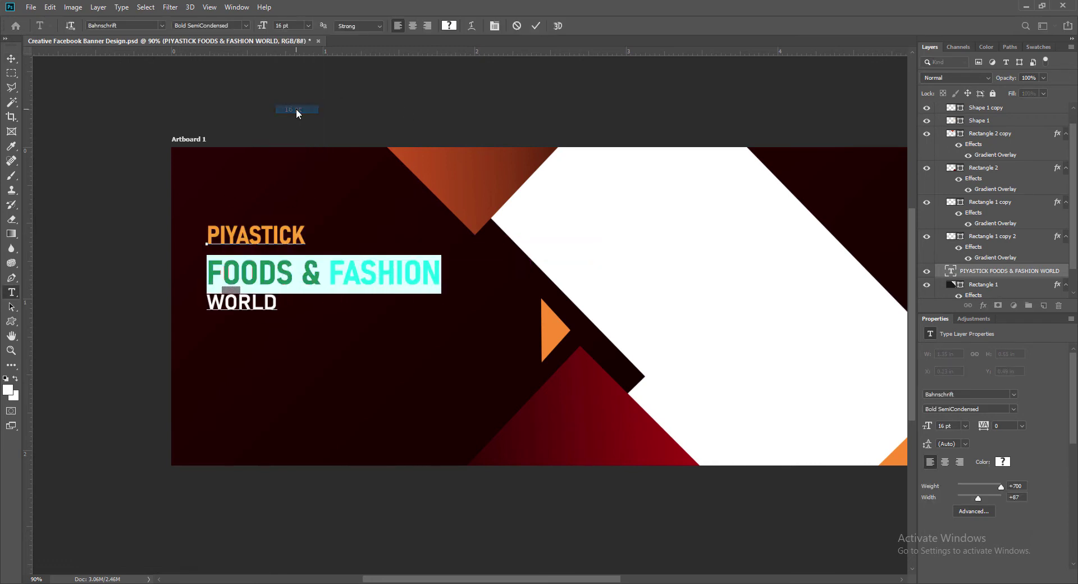
{"action": "left_click_drag", "start_coordinate": [208, 303], "coordinate": [279, 303]}
{"action": "left_click", "coordinate": [309, 26]}
{"action": "left_click", "coordinate": [292, 87]}
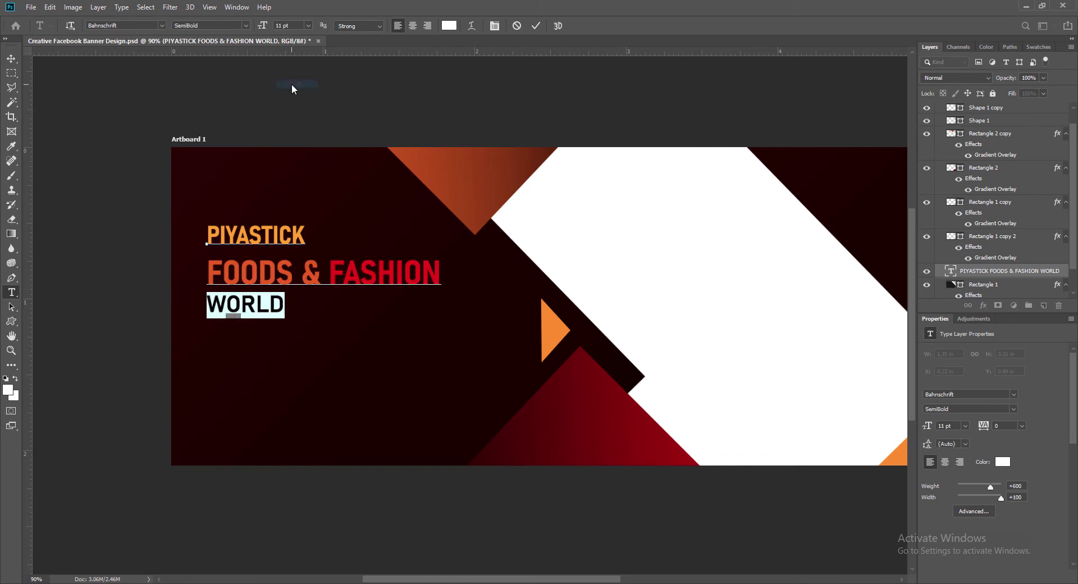
{"action": "left_click", "coordinate": [536, 26]}
{"action": "key", "text": "v"}
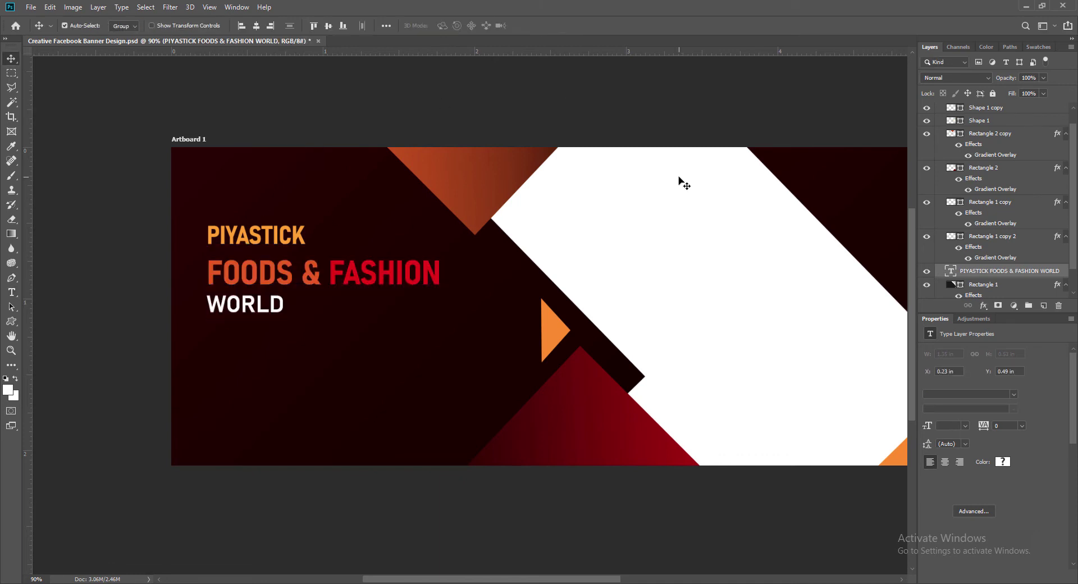
{"action": "key", "text": "ctrl+s"}
Draw a paragraph box below WORLD and type 'Reflecting Heart Touching Creative Senses Through Various'.
{"action": "left_click", "coordinate": [1044, 305]}
{"action": "left_click", "coordinate": [12, 292]}
{"action": "left_click_drag", "start_coordinate": [207, 331], "coordinate": [441, 419]}
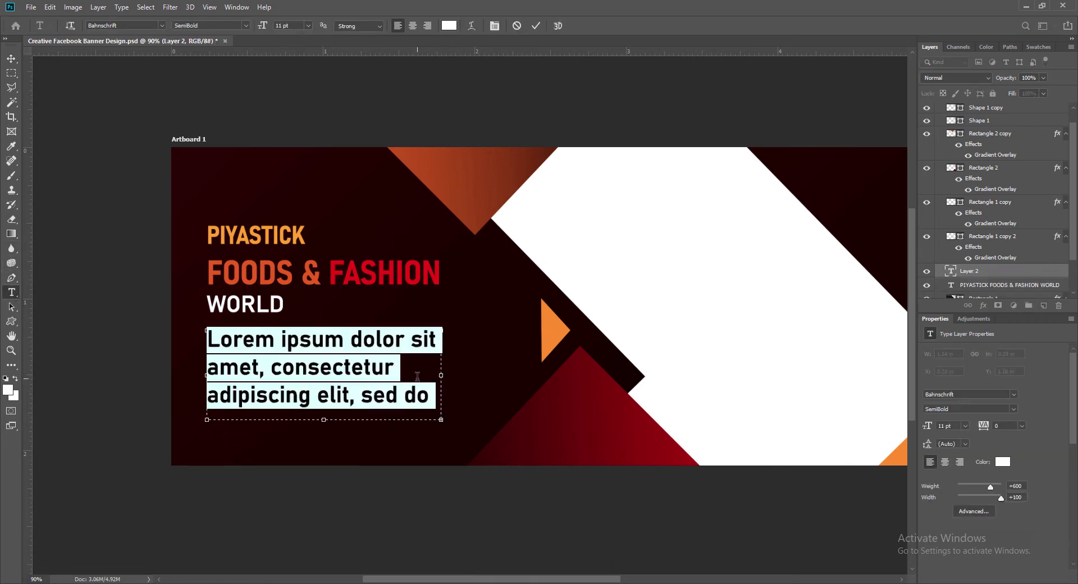
{"action": "type", "text": "Reflec"}
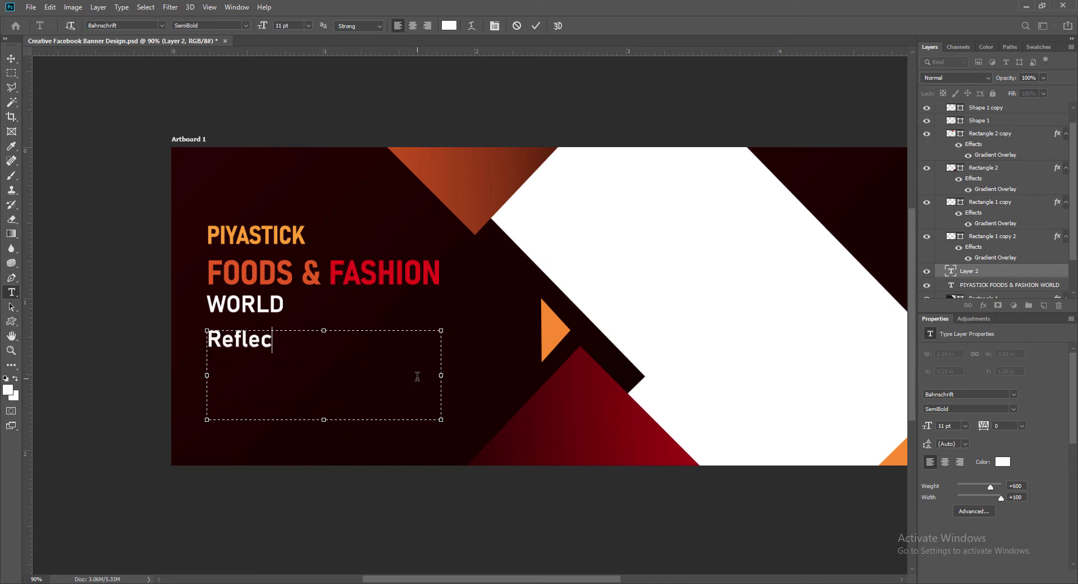
{"action": "type", "text": "ting Heart Touching"}
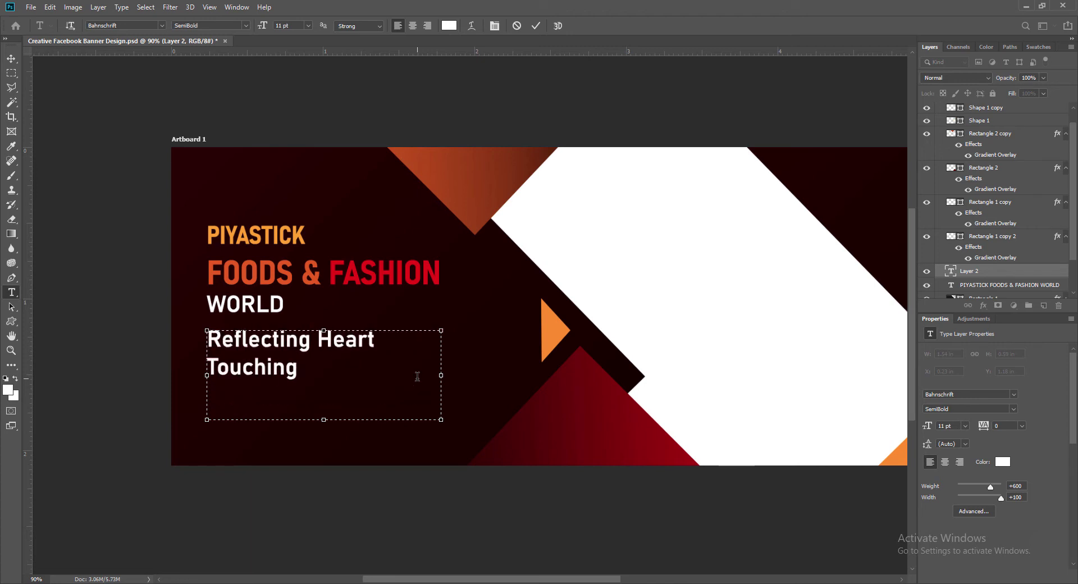
{"action": "type", "text": " Creative Senses Through"}
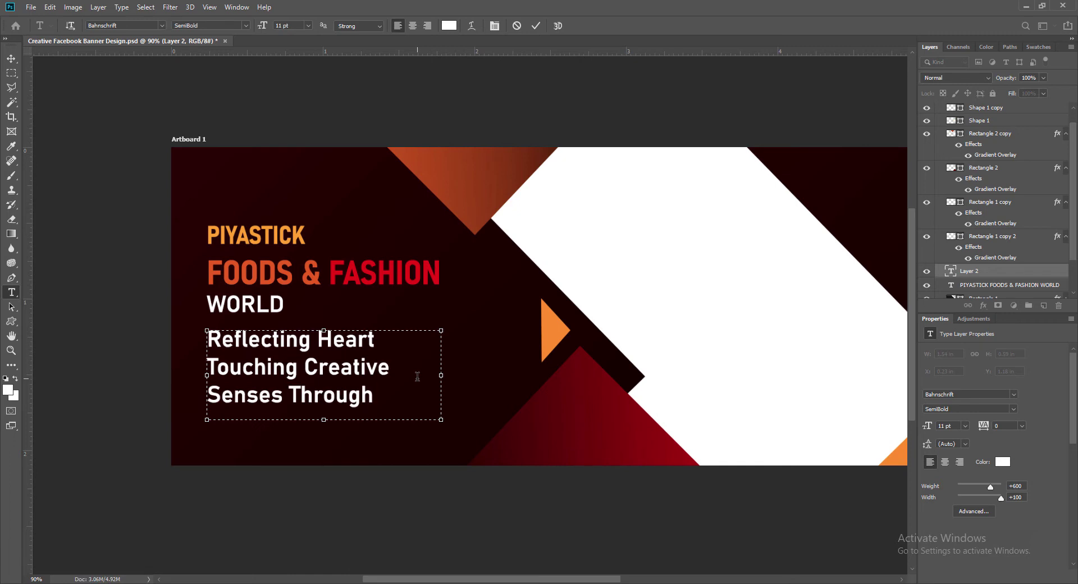
{"action": "type", "text": " Various"}
{"action": "key", "text": "ctrl+a"}
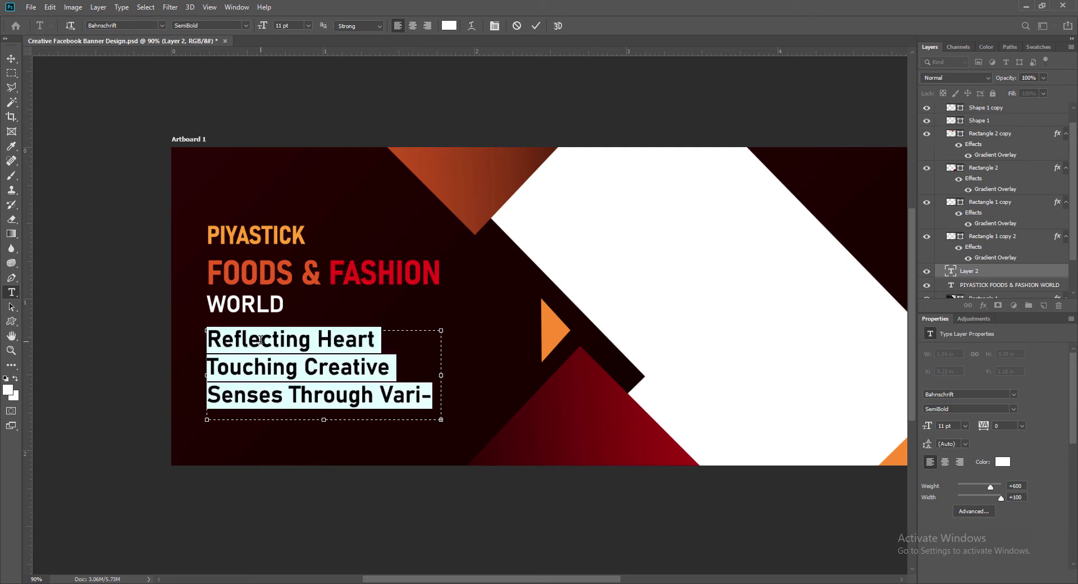
{"action": "left_click", "coordinate": [308, 25]}
{"action": "left_click", "coordinate": [293, 61]}
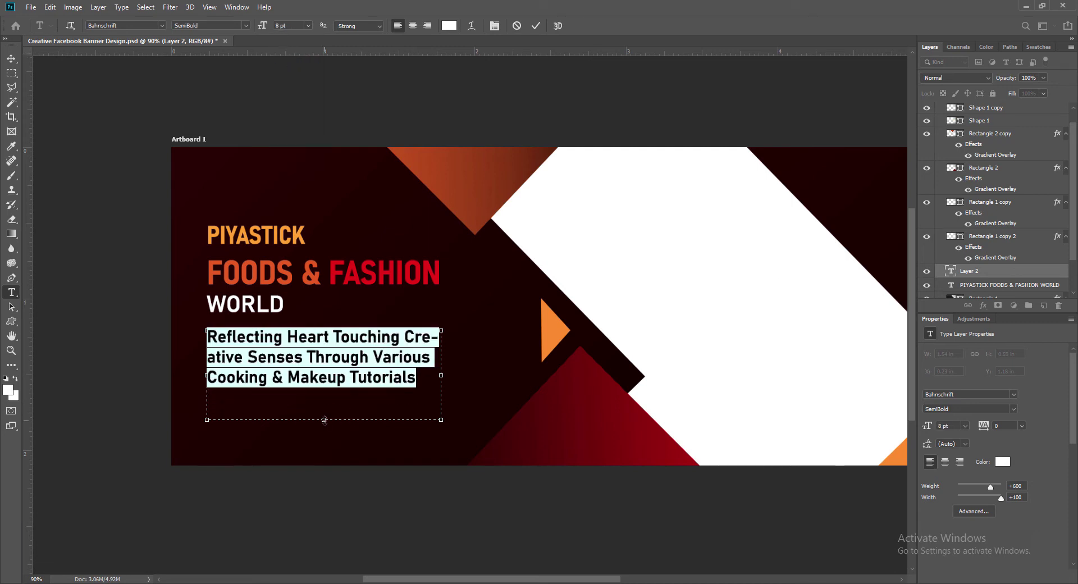
{"action": "left_click_drag", "start_coordinate": [325, 420], "coordinate": [324, 389]}
{"action": "left_click_drag", "start_coordinate": [440, 360], "coordinate": [473, 359]}
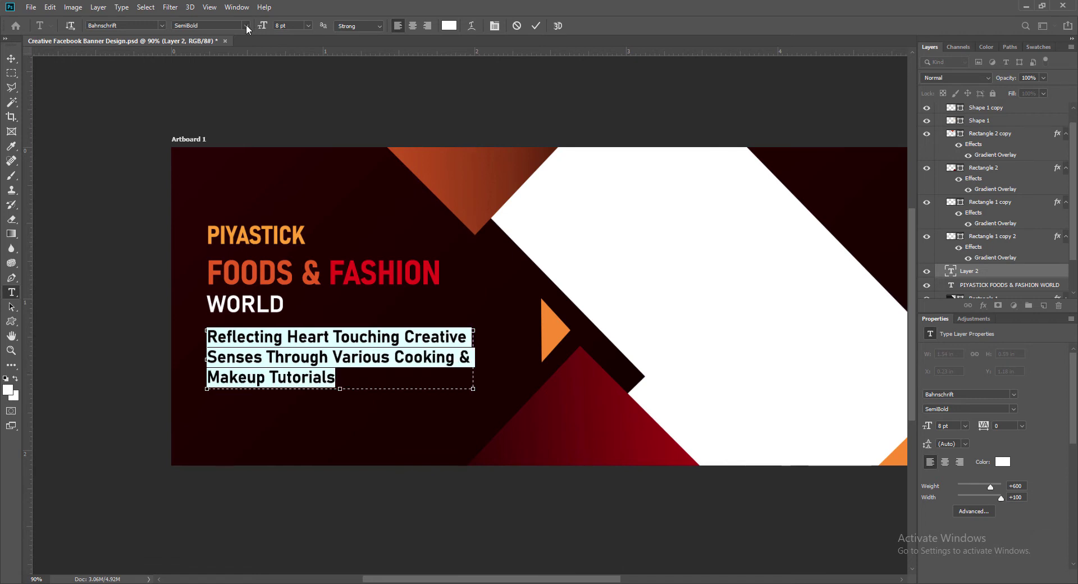
Make the tagline Regular weight and smaller, and resize its box so it wraps to two lines.
{"action": "left_click", "coordinate": [246, 26]}
{"action": "left_click", "coordinate": [193, 108]}
{"action": "left_click", "coordinate": [308, 25]}
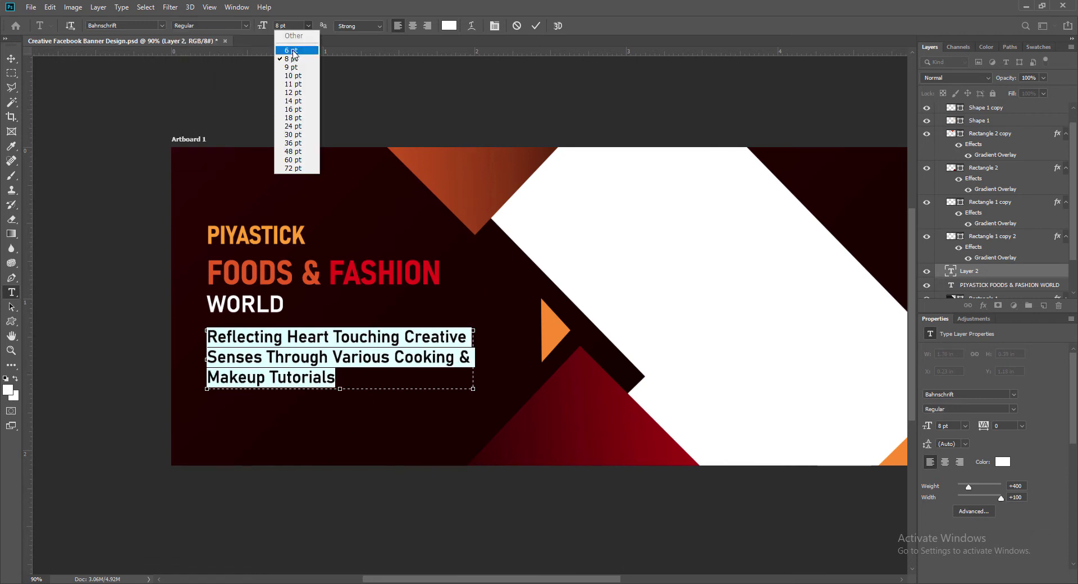
{"action": "left_click", "coordinate": [294, 50]}
{"action": "left_click_drag", "start_coordinate": [474, 359], "coordinate": [445, 359]}
{"action": "left_click_drag", "start_coordinate": [328, 388], "coordinate": [327, 373]}
{"action": "left_click", "coordinate": [535, 25]}
Set the tagline to 5 pt and add a vertical guide at its left edge.
{"action": "left_click_drag", "start_coordinate": [207, 336], "coordinate": [303, 366]}
{"action": "type", "text": "5"}
{"action": "key", "text": "Return"}
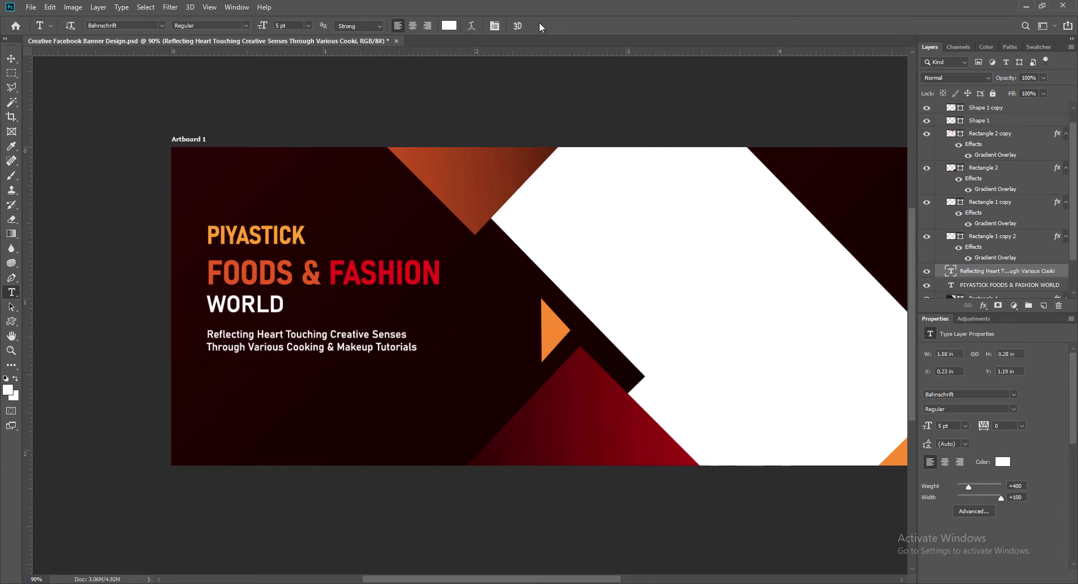
{"action": "key", "text": "v"}
{"action": "left_click_drag", "start_coordinate": [28, 303], "coordinate": [207, 375]}
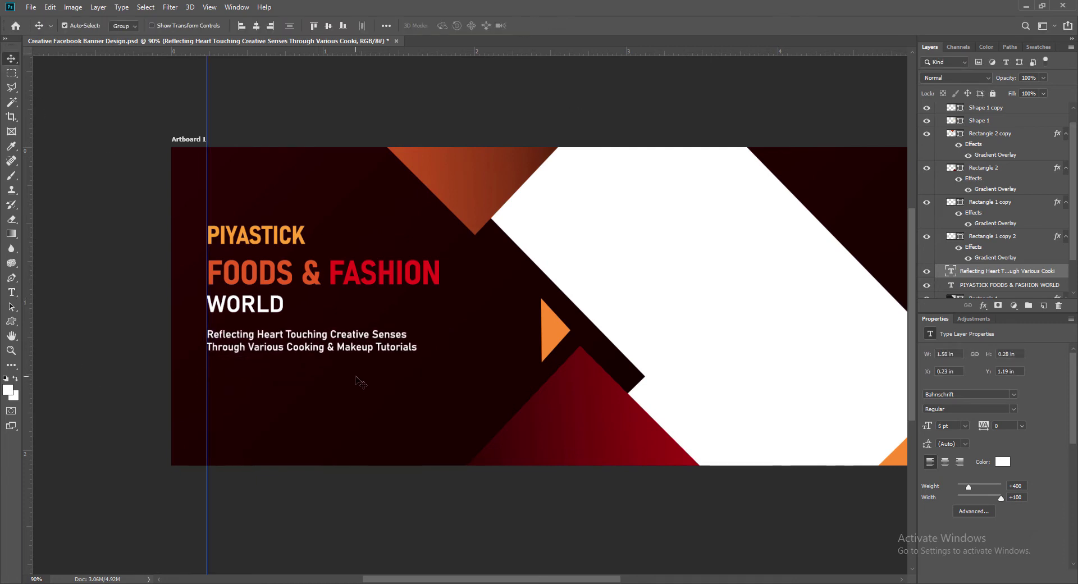
Recolour the tagline with the orange sampled from the banner.
{"action": "double_click", "coordinate": [365, 347]}
{"action": "left_click", "coordinate": [449, 26]}
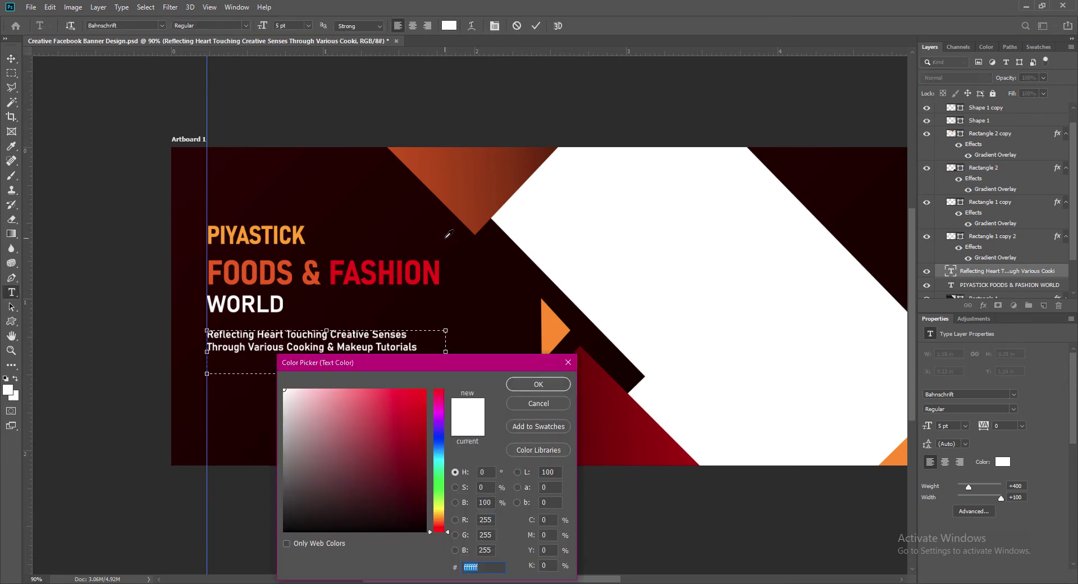
{"action": "left_click", "coordinate": [557, 328]}
{"action": "left_click", "coordinate": [537, 384]}
{"action": "left_click", "coordinate": [537, 26]}
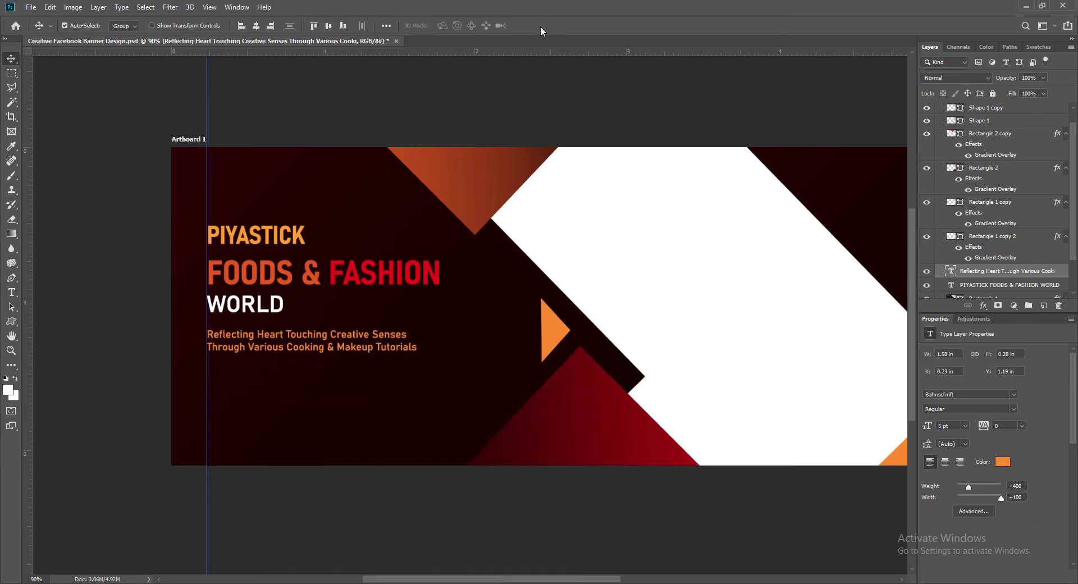
Add a vertical guide at the heading's left edge and create a new empty layer.
{"action": "left_click", "coordinate": [233, 239]}
{"action": "left_click_drag", "start_coordinate": [25, 128], "coordinate": [211, 127]}
{"action": "left_click", "coordinate": [274, 115]}
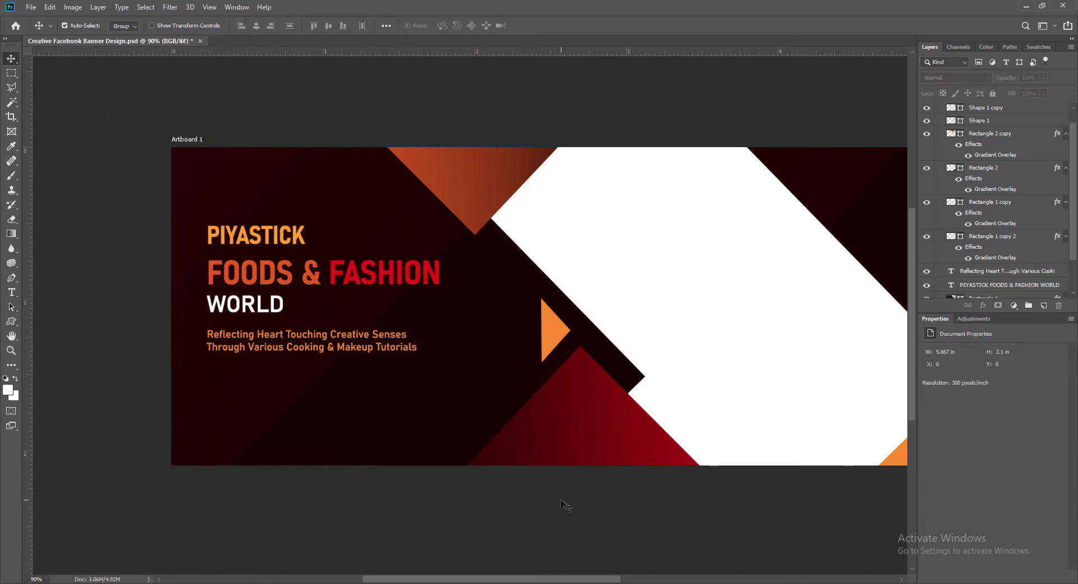
{"action": "scroll", "coordinate": [561, 500], "scroll_direction": "up", "scroll_amount": 2}
{"action": "scroll", "coordinate": [561, 500], "scroll_direction": "down", "scroll_amount": 3}
{"action": "left_click_drag", "start_coordinate": [560, 579], "coordinate": [561, 580]}
{"action": "left_click_drag", "start_coordinate": [27, 403], "coordinate": [202, 102]}
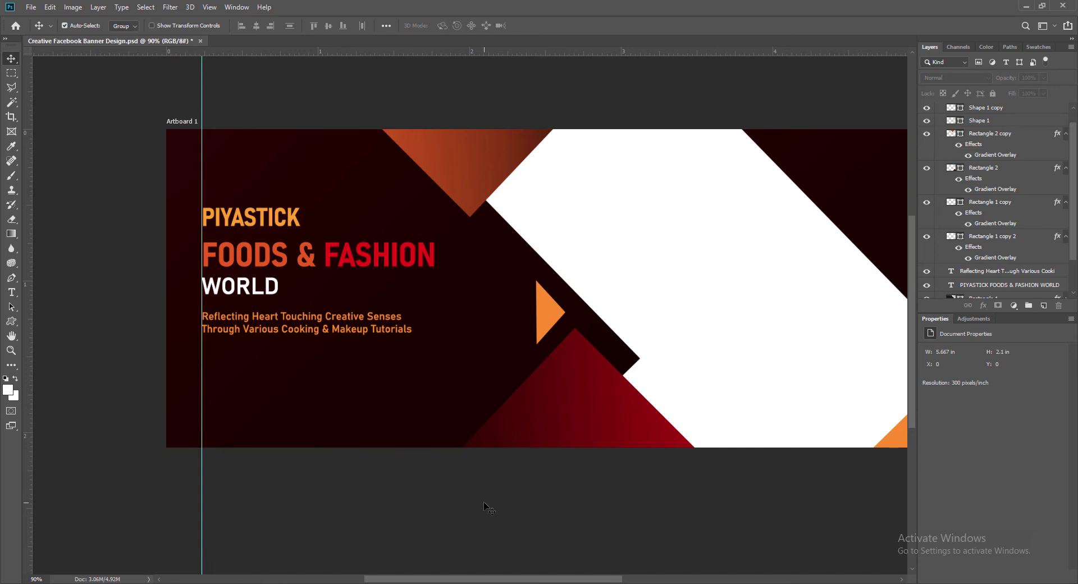
{"action": "left_click", "coordinate": [1044, 306]}
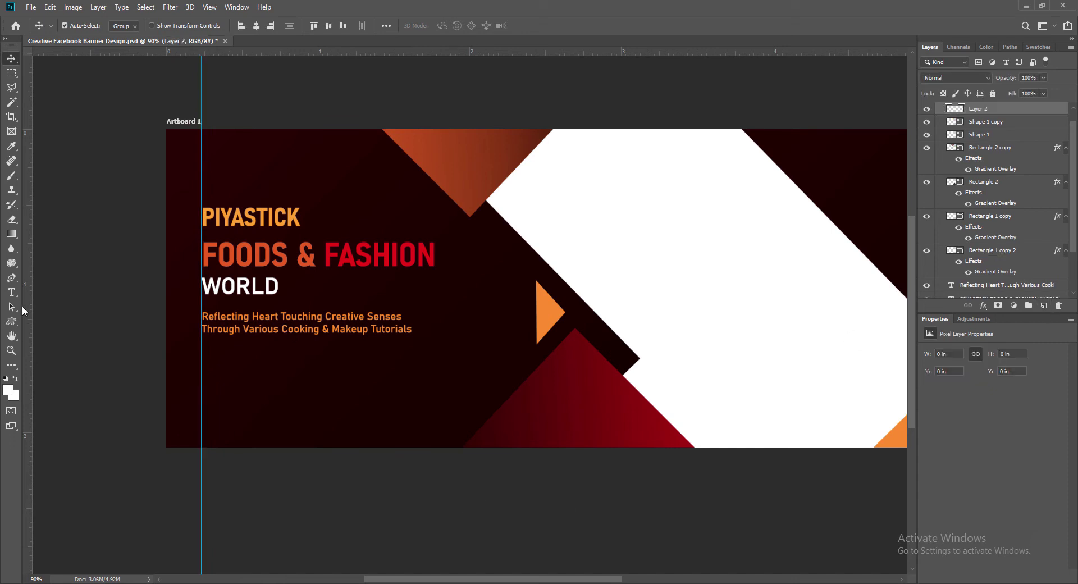
Draw a rounded rectangle below the tagline with 12 px corners.
{"action": "right_click", "coordinate": [11, 321]}
{"action": "left_click", "coordinate": [56, 332]}
{"action": "left_click_drag", "start_coordinate": [210, 356], "coordinate": [335, 384]}
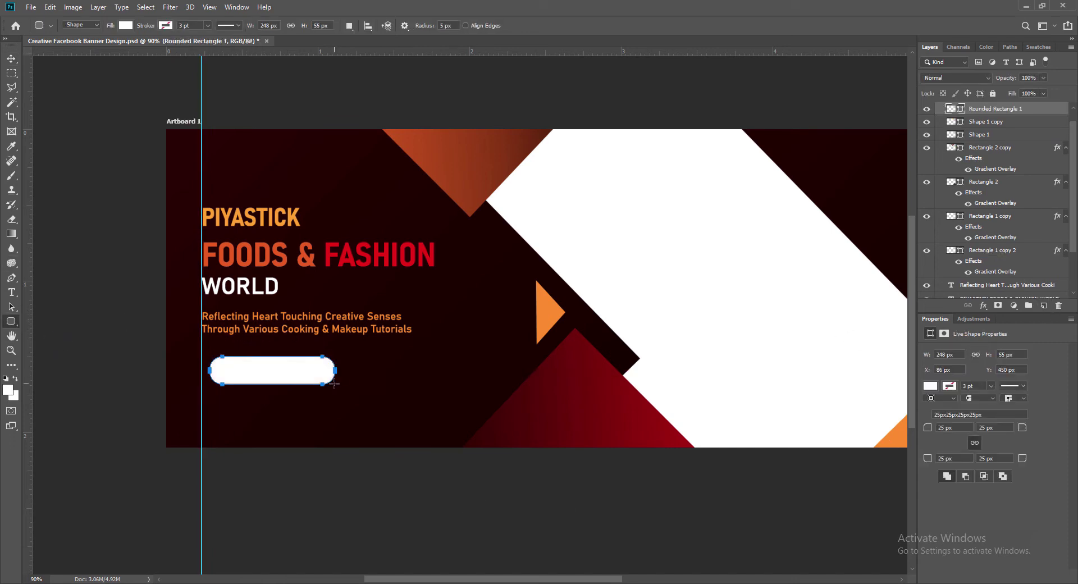
{"action": "left_click", "coordinate": [948, 428]}
{"action": "type", "text": "12"}
{"action": "key", "text": "Tab"}
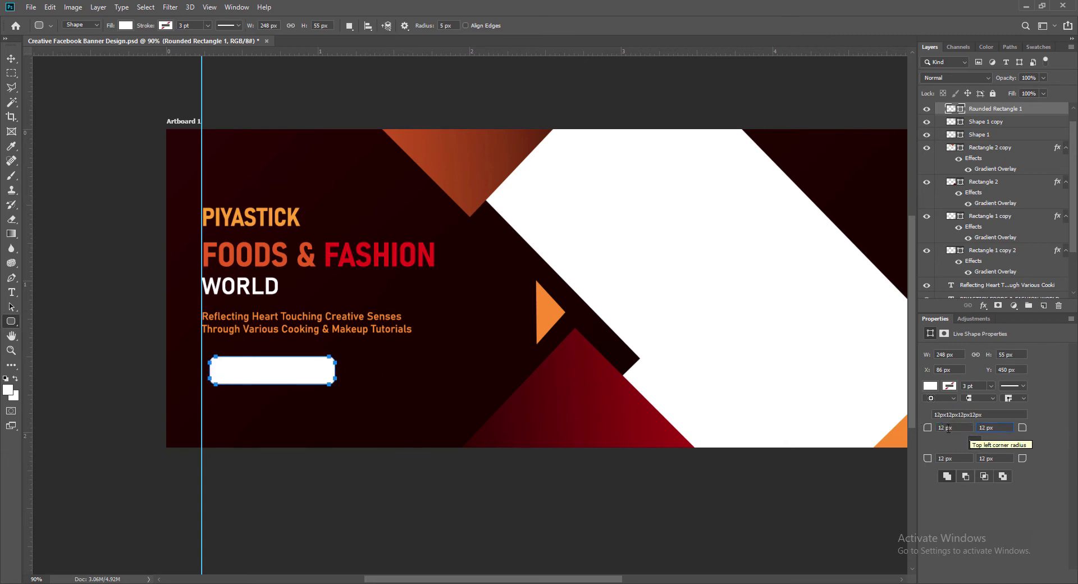
Align the rectangle with the heading's left edge and change the corner radius to 10 px.
{"action": "left_click", "coordinate": [11, 59]}
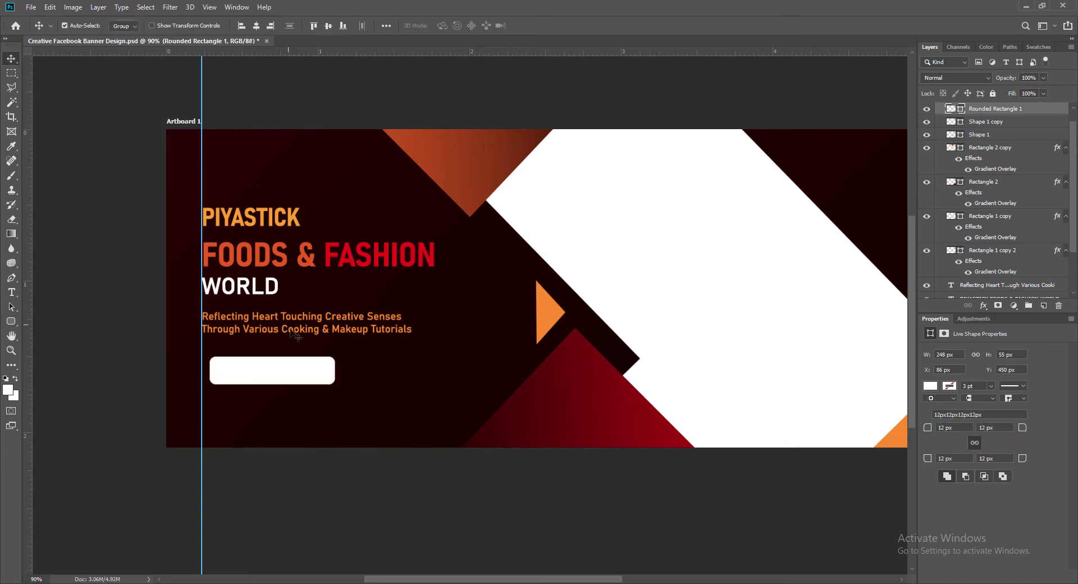
{"action": "left_click_drag", "start_coordinate": [276, 374], "coordinate": [268, 373]}
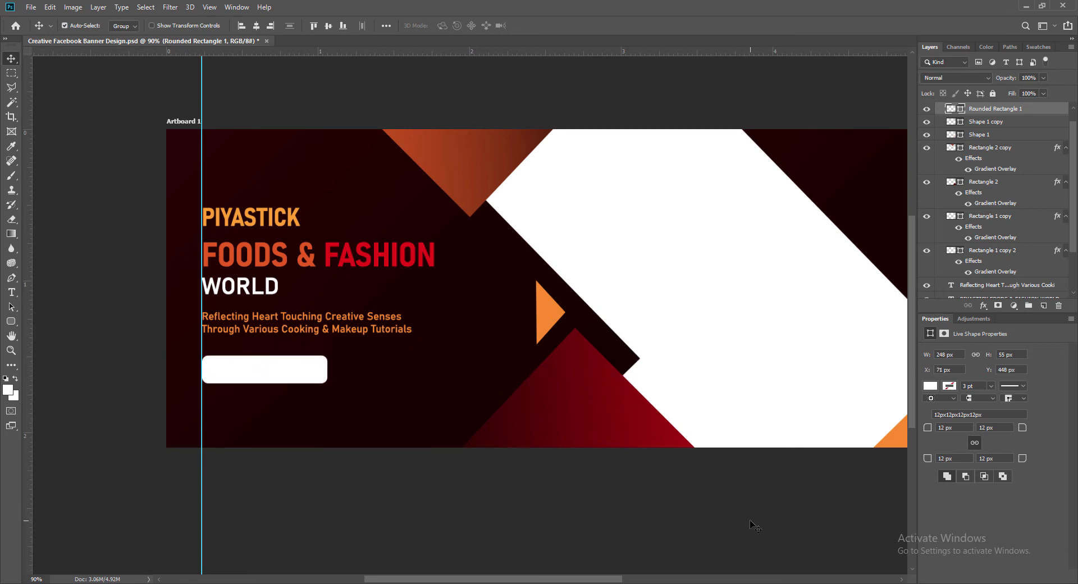
{"action": "left_click", "coordinate": [956, 428]}
{"action": "type", "text": "1"}
Fill the rectangle with a darker shade of the FOODS orange and save the document.
{"action": "double_click", "coordinate": [955, 109]}
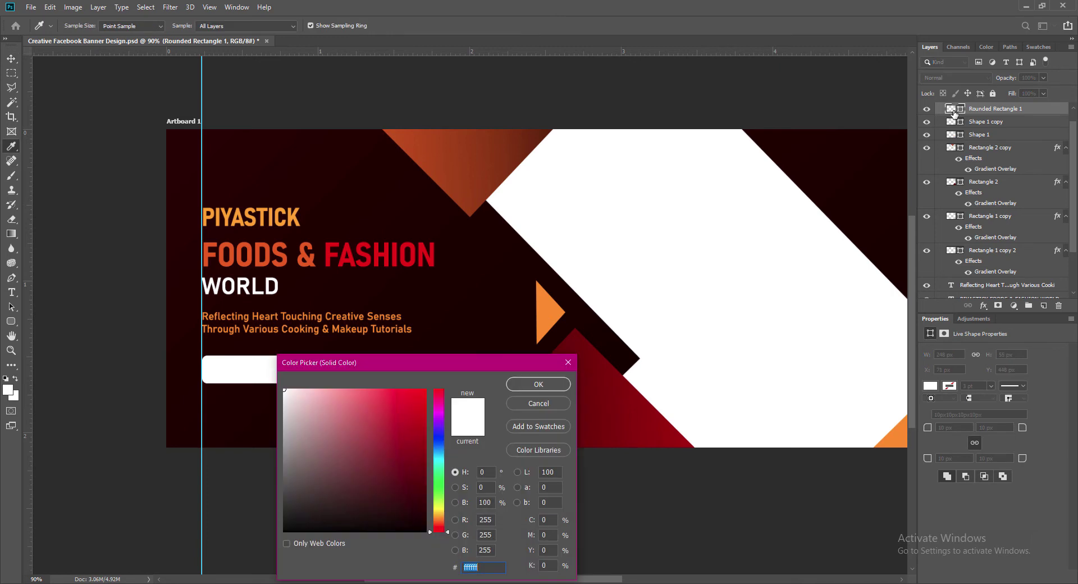
{"action": "left_click", "coordinate": [331, 254]}
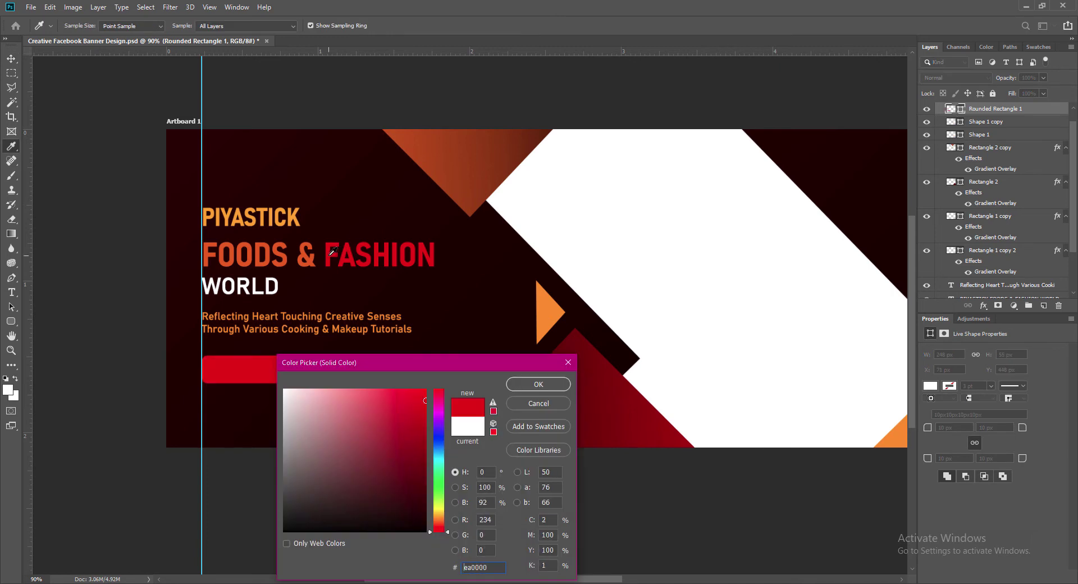
{"action": "left_click", "coordinate": [280, 247]}
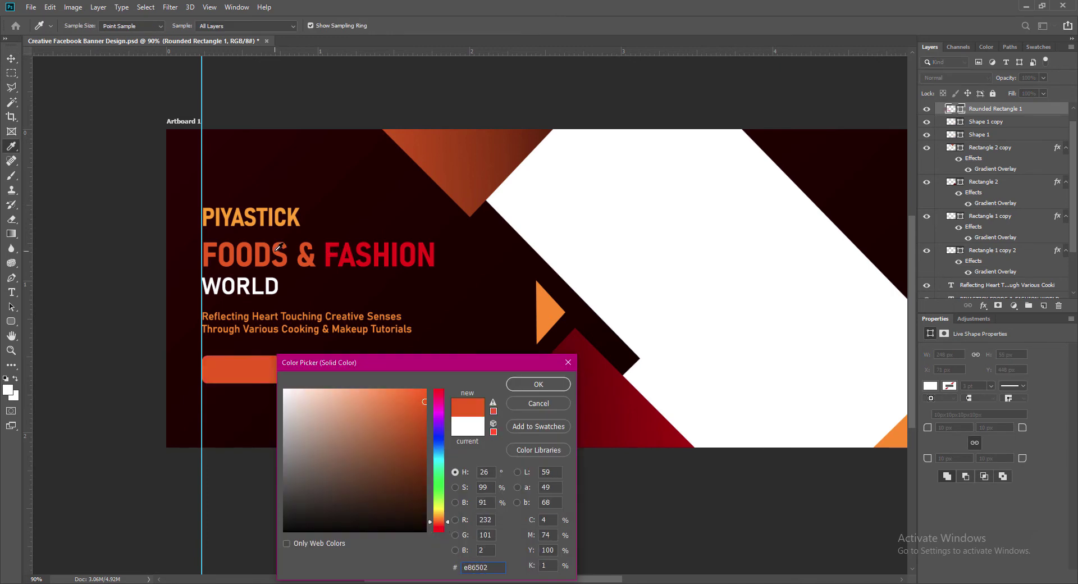
{"action": "left_click", "coordinate": [425, 420]}
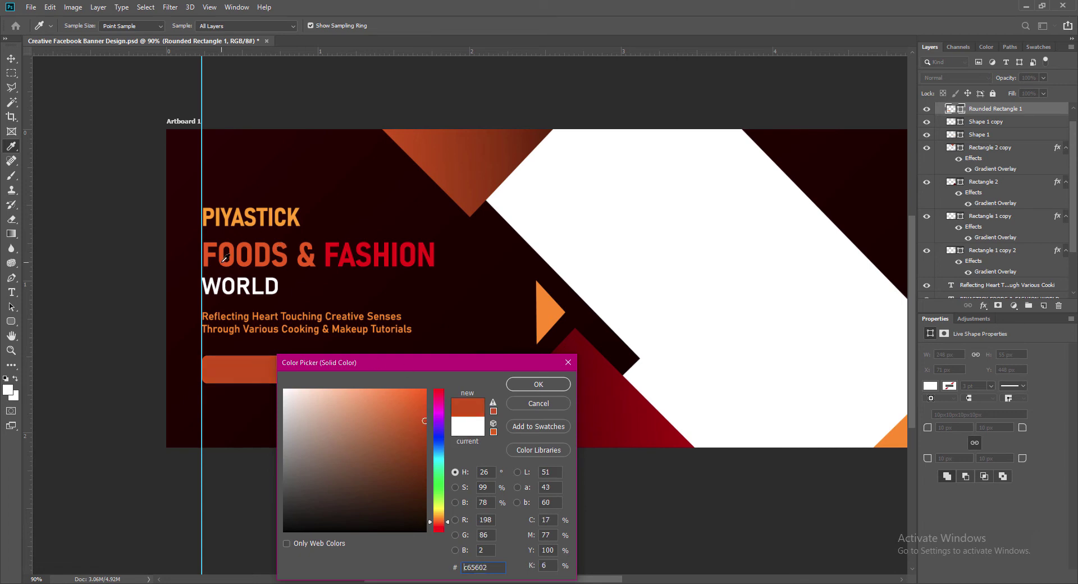
{"action": "left_click", "coordinate": [511, 383]}
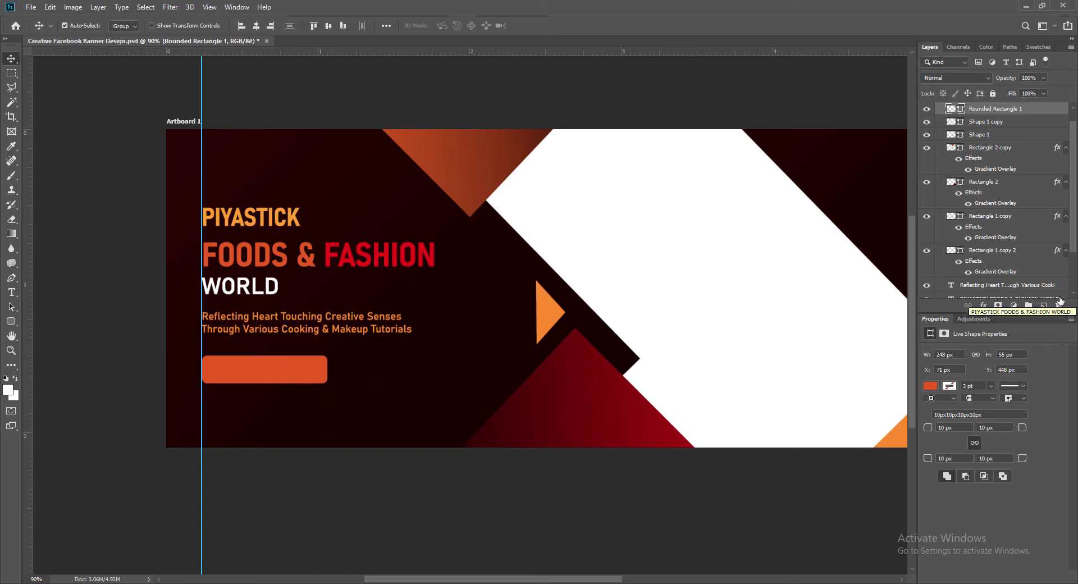
{"action": "key", "text": "ctrl+s"}
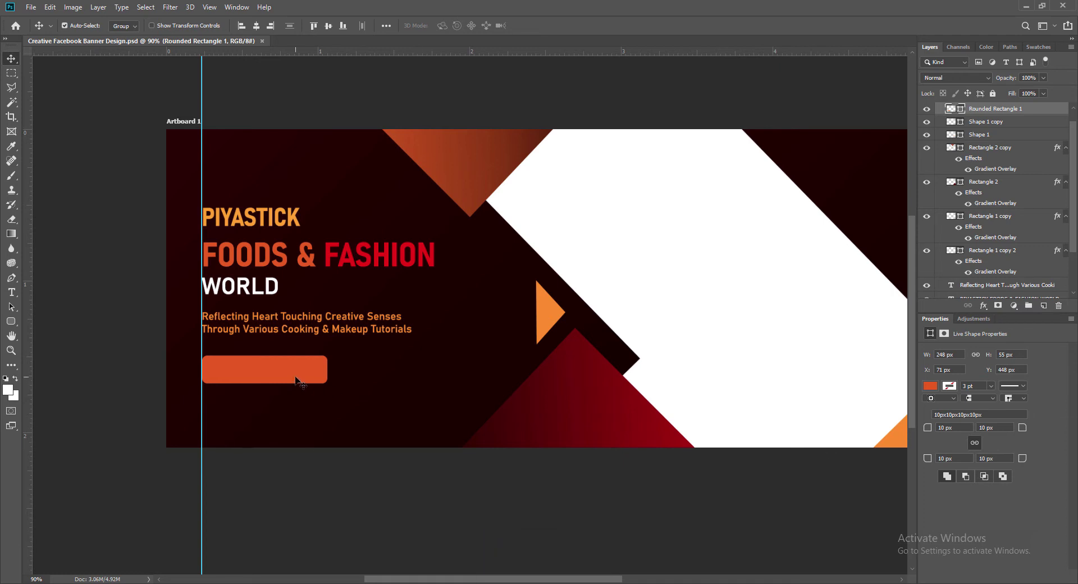
Change the rectangle fill to FASHION's red (#ea0000) and add a new empty layer.
{"action": "double_click", "coordinate": [950, 108]}
{"action": "left_click", "coordinate": [330, 250]}
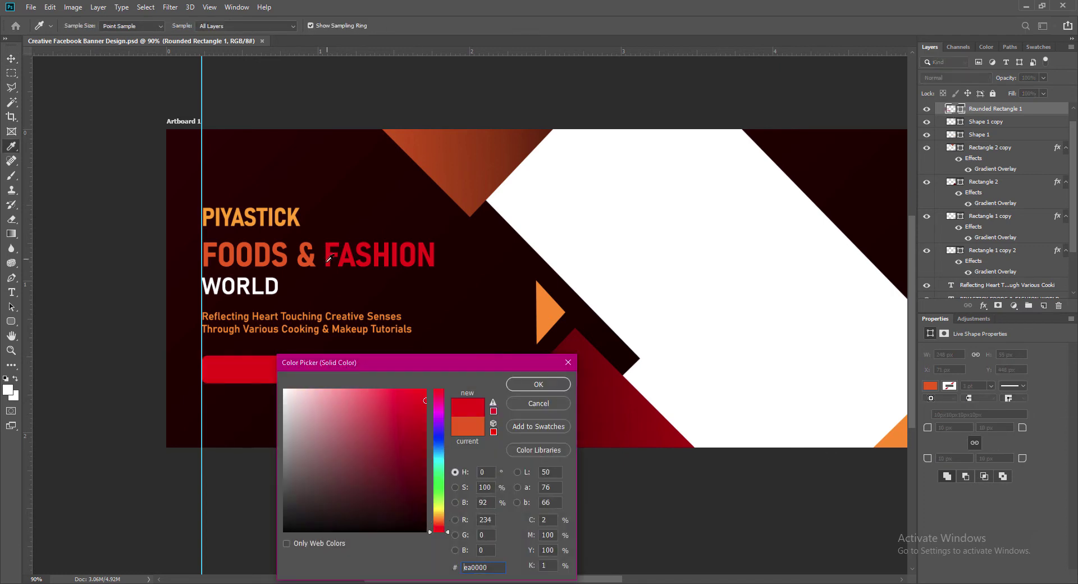
{"action": "left_click", "coordinate": [525, 385]}
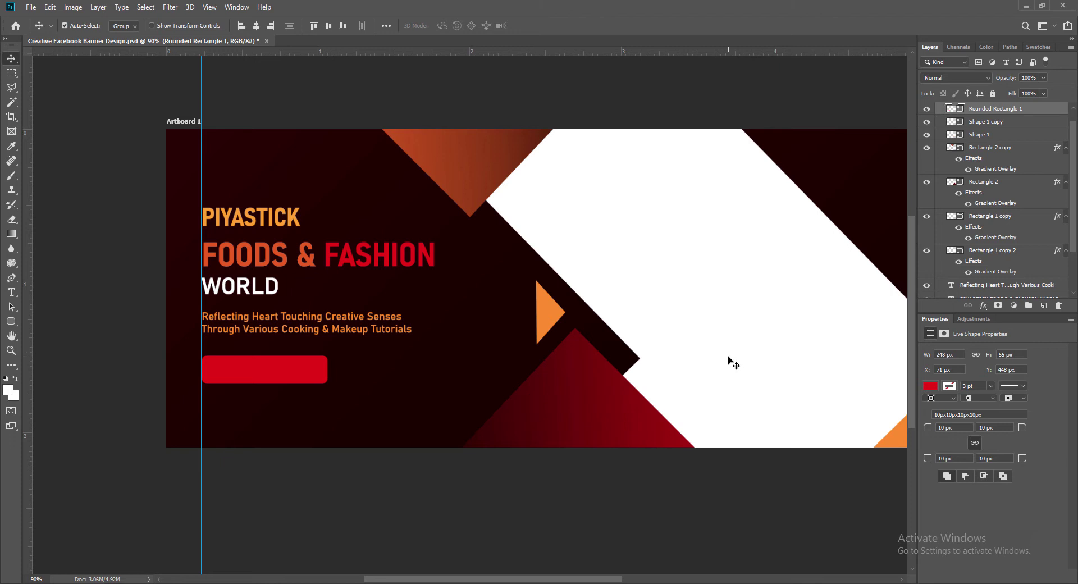
{"action": "left_click", "coordinate": [1044, 305]}
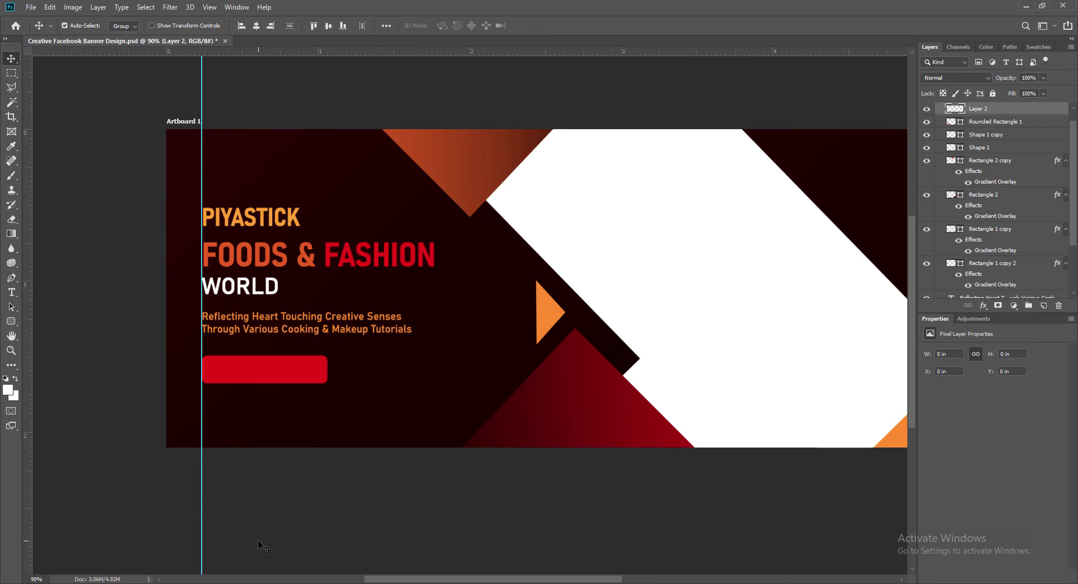
Type JOIN TODAY on the red button and make it Bold.
{"action": "key", "text": "t"}
{"action": "left_click", "coordinate": [227, 374]}
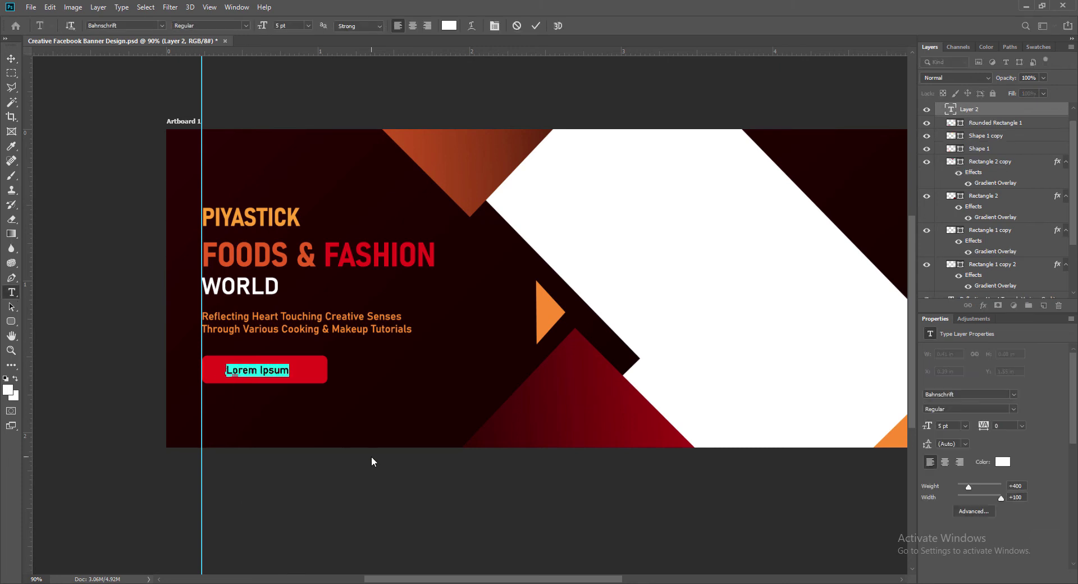
{"action": "type", "text": "JOIN TODAY"}
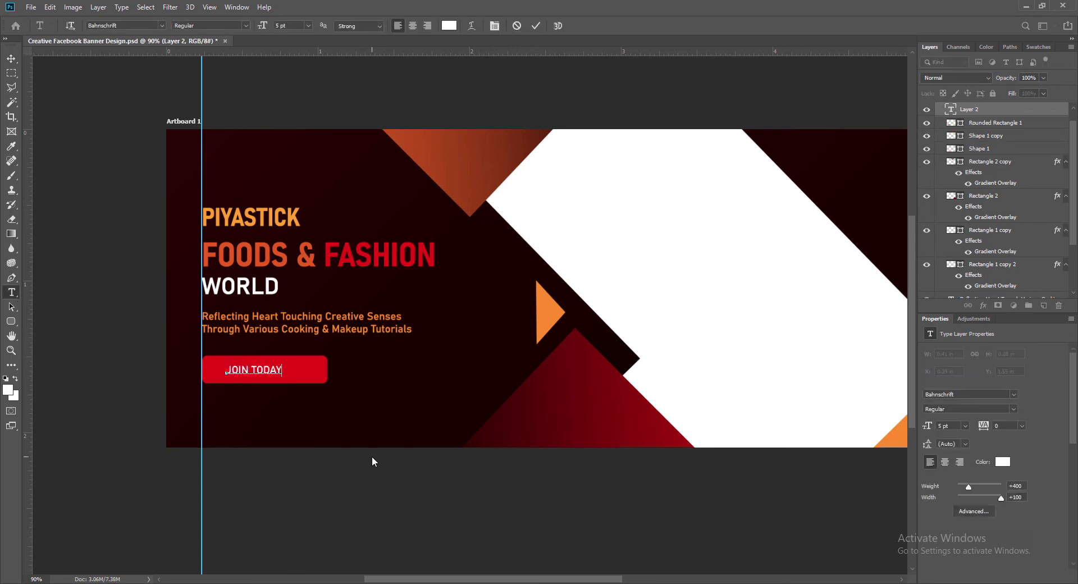
{"action": "left_click_drag", "start_coordinate": [282, 370], "coordinate": [211, 371]}
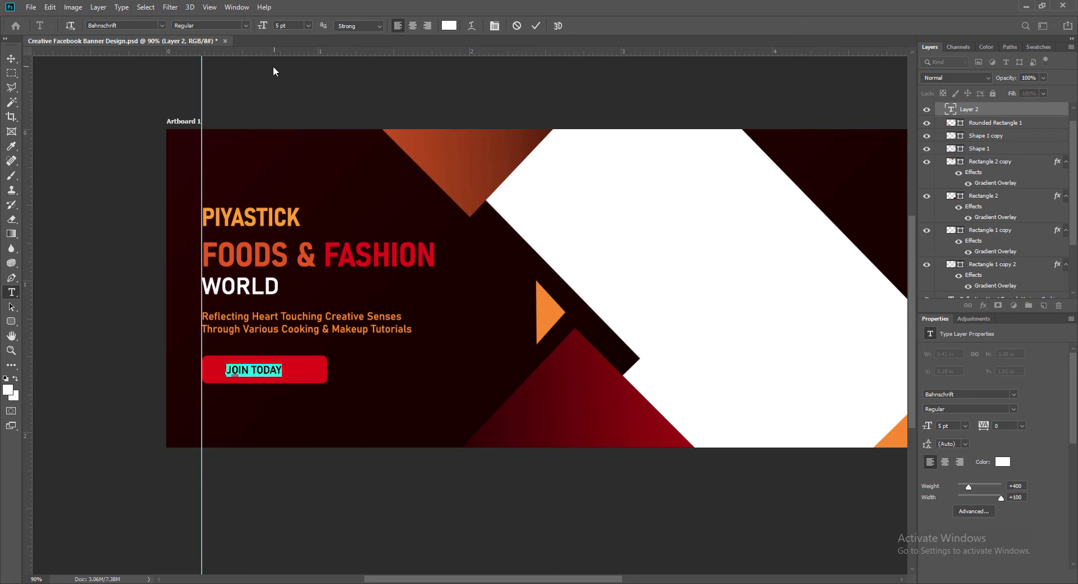
{"action": "left_click", "coordinate": [244, 26]}
{"action": "left_click", "coordinate": [214, 162]}
{"action": "left_click", "coordinate": [244, 25]}
{"action": "left_click", "coordinate": [224, 155]}
{"action": "left_click", "coordinate": [245, 25]}
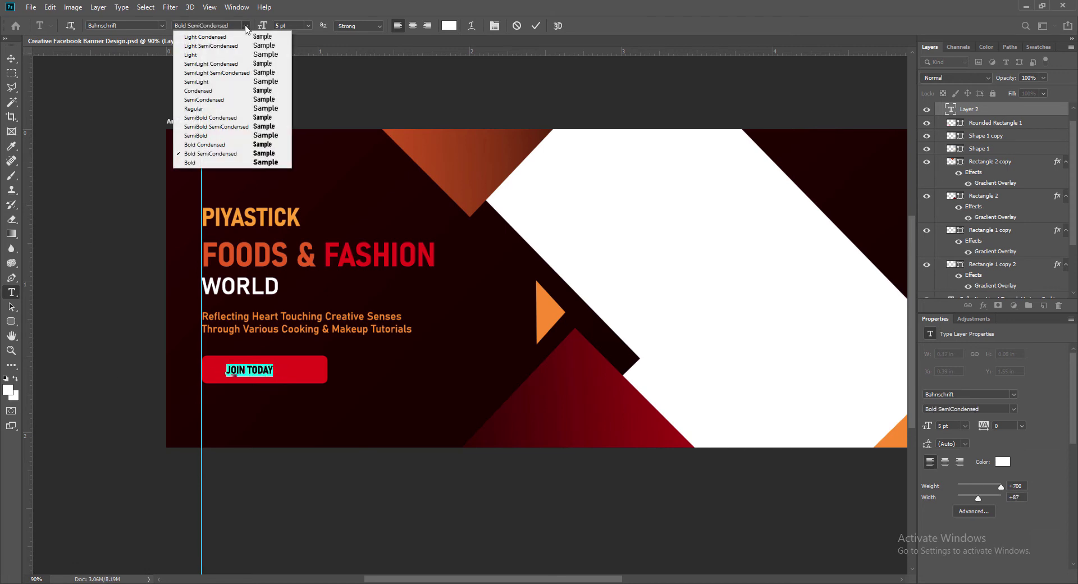
{"action": "left_click", "coordinate": [210, 162]}
Shrink the JOIN TODAY text, settling on 7 pt.
{"action": "left_click", "coordinate": [309, 26]}
{"action": "left_click", "coordinate": [292, 66]}
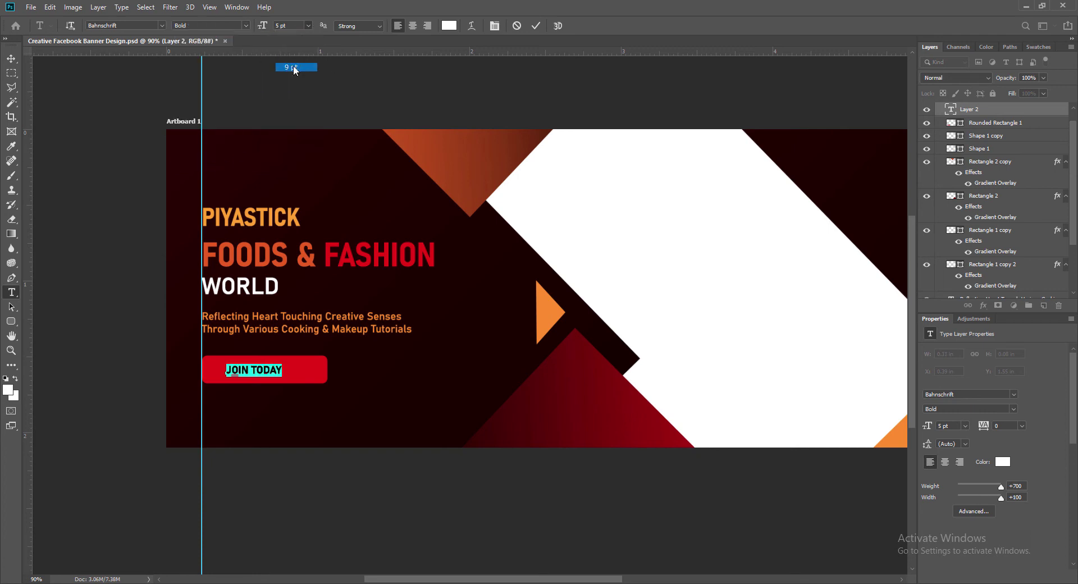
{"action": "left_click", "coordinate": [308, 26]}
{"action": "left_click", "coordinate": [297, 52]}
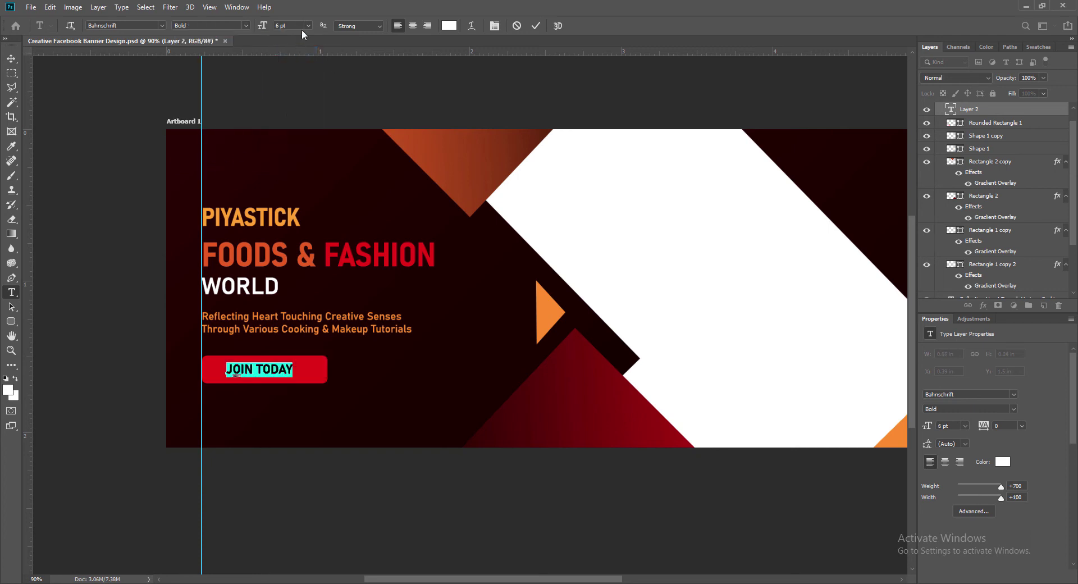
{"action": "left_click", "coordinate": [308, 25]}
{"action": "left_click", "coordinate": [297, 61]}
{"action": "left_click", "coordinate": [535, 26]}
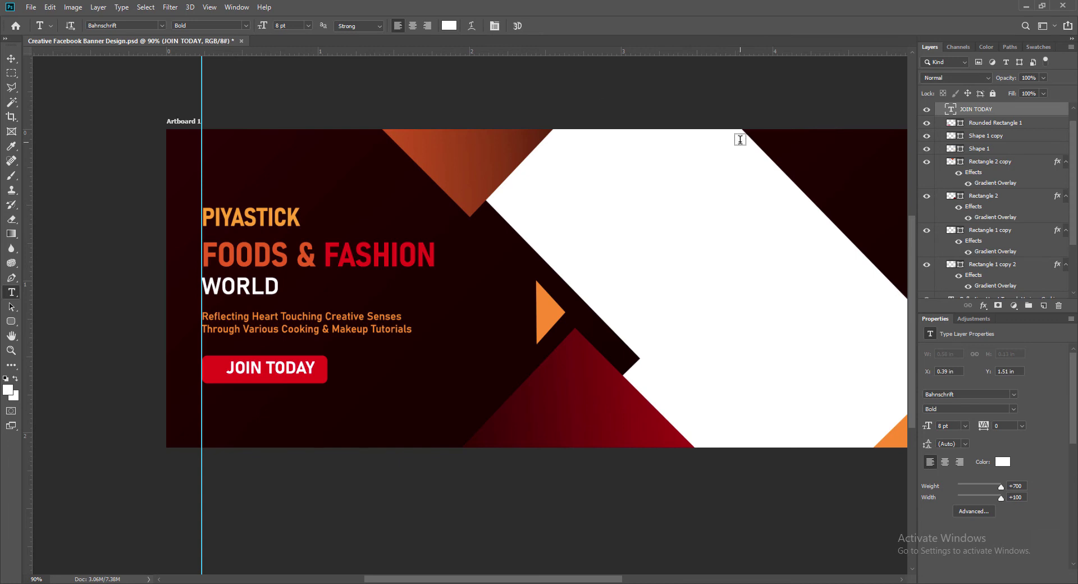
{"action": "left_click_drag", "start_coordinate": [229, 370], "coordinate": [318, 370]}
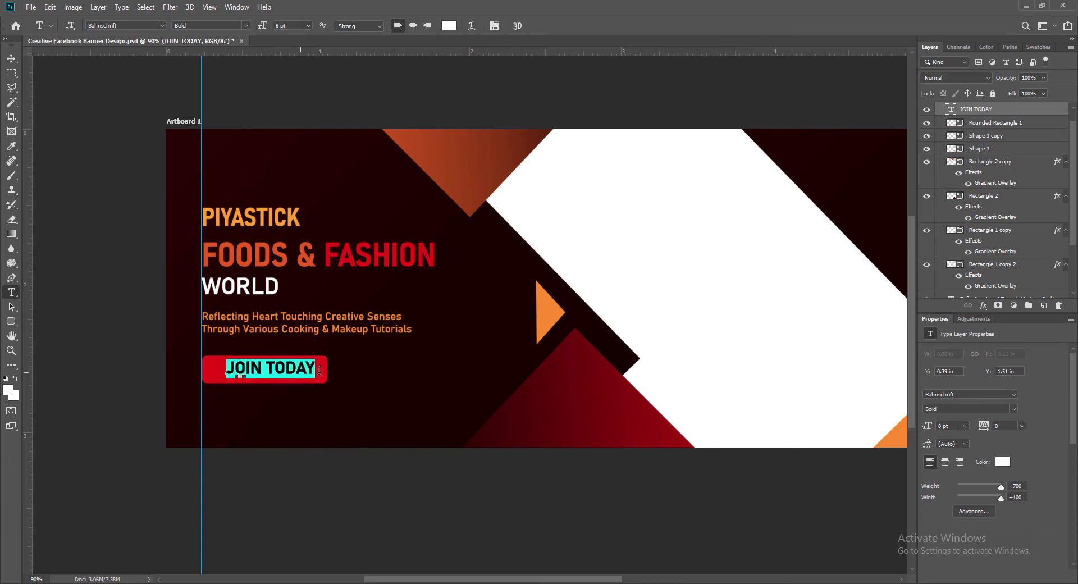
{"action": "left_click", "coordinate": [309, 26]}
{"action": "left_click_drag", "start_coordinate": [291, 26], "coordinate": [264, 27]}
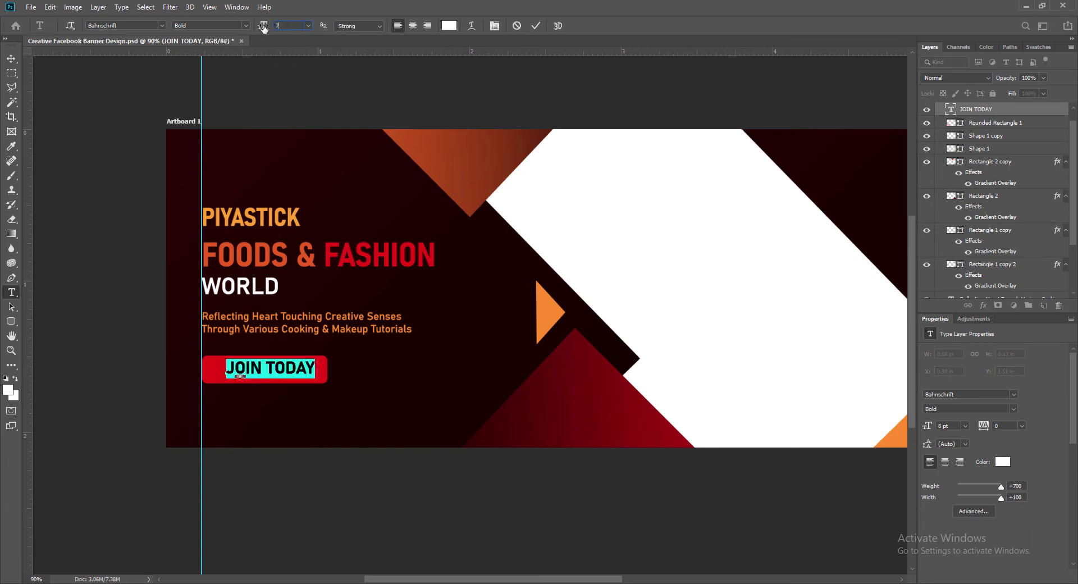
{"action": "type", "text": "7"}
{"action": "key", "text": "Return"}
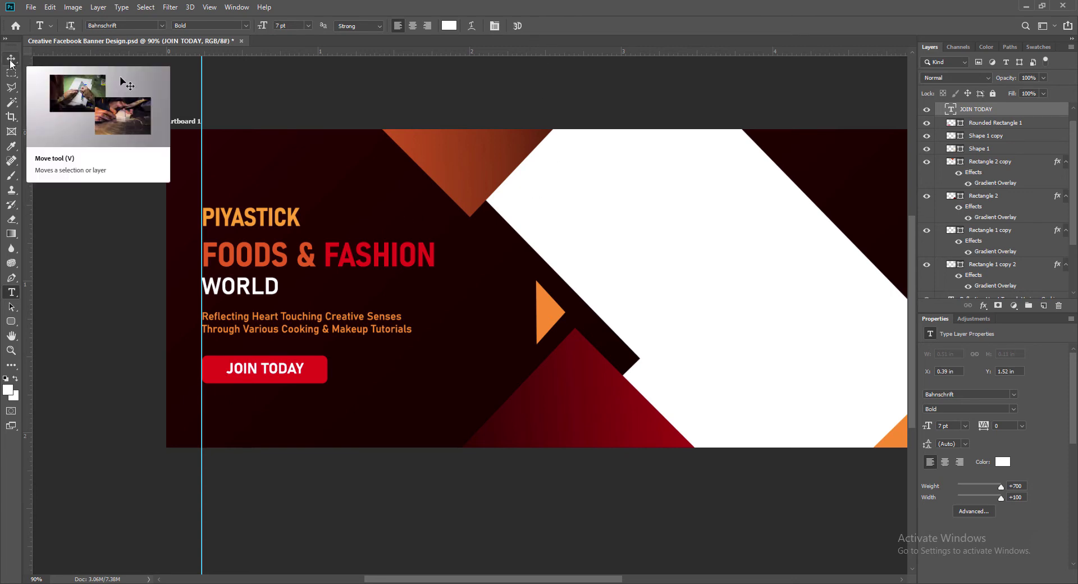
Nudge JOIN TODAY into place and make the red button slightly narrower.
{"action": "left_click", "coordinate": [11, 61]}
{"action": "key", "text": "Down"}
{"action": "key", "text": "Down"}
{"action": "key", "text": "Down"}
{"action": "key", "text": "shift+Left"}
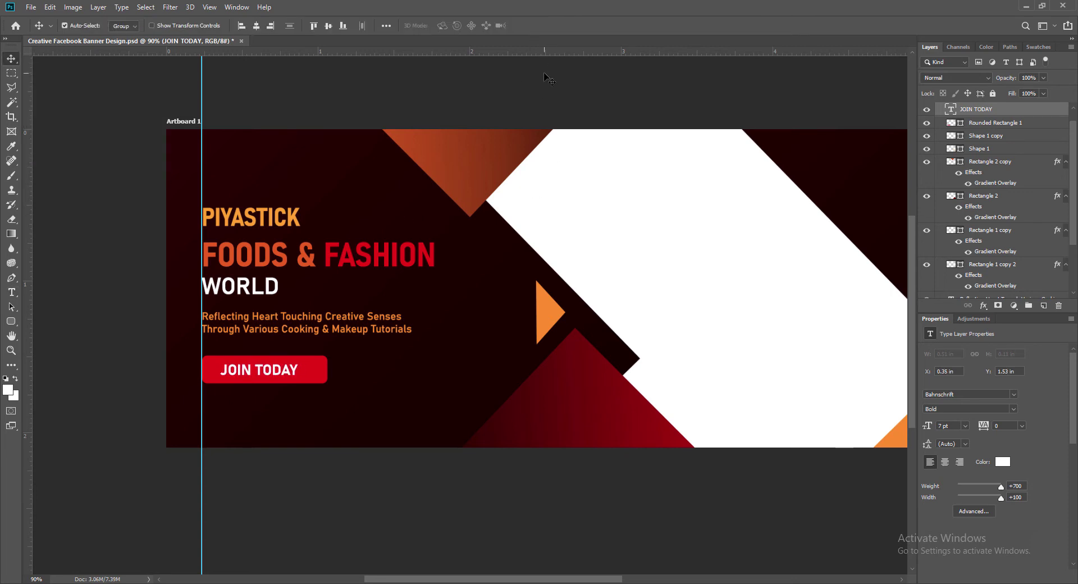
{"action": "key", "text": "Up"}
{"action": "key", "text": "Up"}
{"action": "left_click", "coordinate": [319, 379]}
{"action": "key", "text": "ctrl+t"}
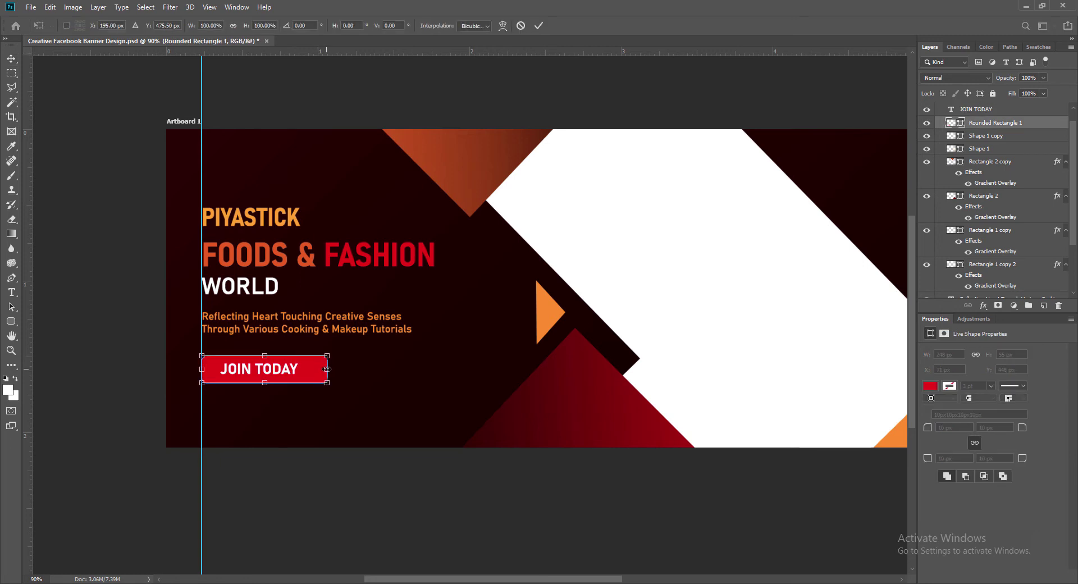
{"action": "left_click_drag", "start_coordinate": [327, 369], "coordinate": [317, 370]}
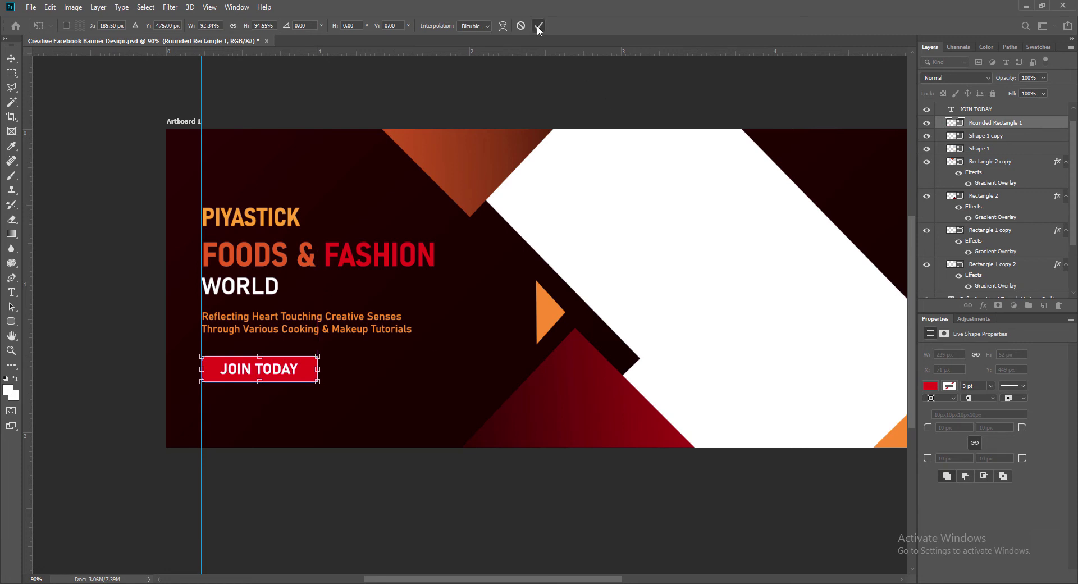
{"action": "left_click", "coordinate": [538, 25]}
Reduce the JOIN TODAY text to 6 pt.
{"action": "left_click", "coordinate": [949, 110]}
{"action": "double_click", "coordinate": [949, 111]}
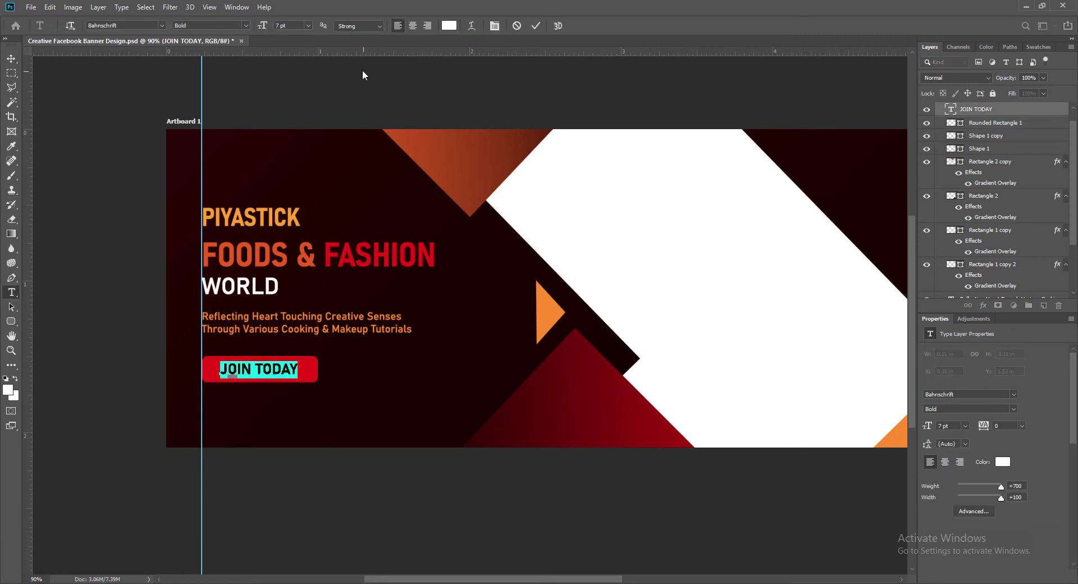
{"action": "left_click", "coordinate": [309, 25]}
{"action": "left_click", "coordinate": [298, 29]}
{"action": "left_click", "coordinate": [542, 25]}
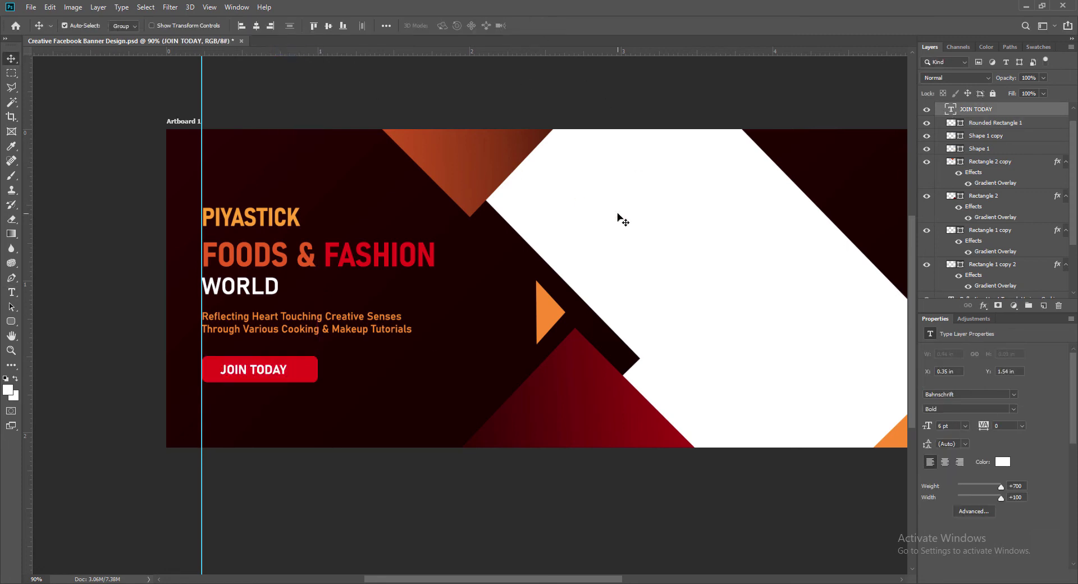
Fine-tune JOIN TODAY's position with arrow keys until it is centred on the button.
{"action": "key", "text": "Right"}
{"action": "key", "text": "Right"}
{"action": "key", "text": "Right"}
{"action": "key", "text": "Right"}
{"action": "key", "text": "Right"}
{"action": "key", "text": "Right"}
{"action": "key", "text": "Right"}
{"action": "key", "text": "Right"}
{"action": "key", "text": "Right"}
{"action": "key", "text": "Up"}
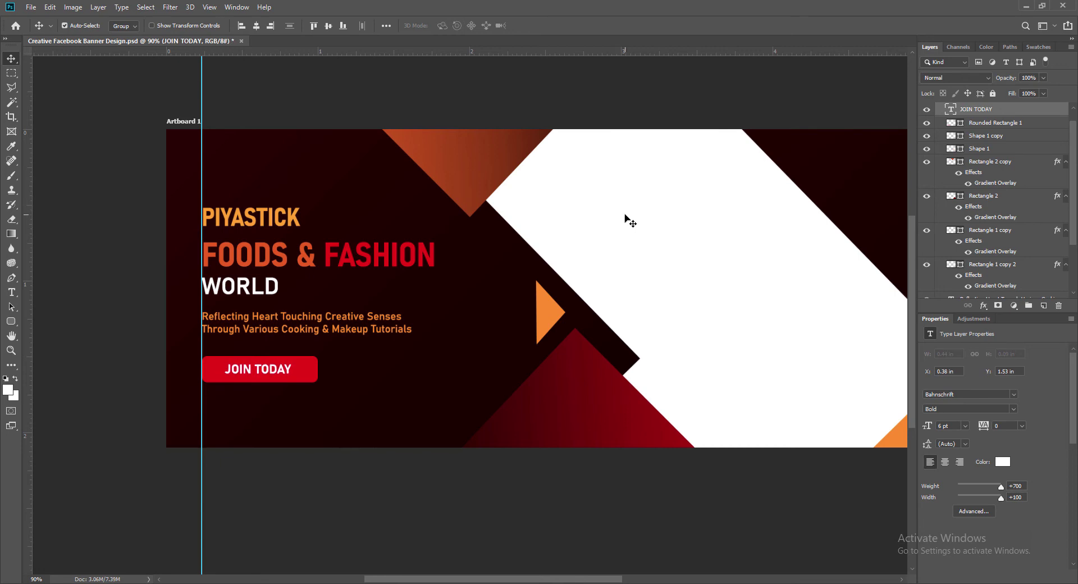
{"action": "key", "text": "Left"}
{"action": "key", "text": "Down"}
{"action": "key", "text": "Right"}
{"action": "key", "text": "Left"}
{"action": "key", "text": "Up"}
{"action": "key", "text": "Left"}
{"action": "key", "text": "Right"}
{"action": "key", "text": "Right"}
{"action": "key", "text": "Right"}
{"action": "key", "text": "Left"}
{"action": "key", "text": "Right"}
{"action": "key", "text": "Left"}
{"action": "key", "text": "Right"}
{"action": "key", "text": "Down"}
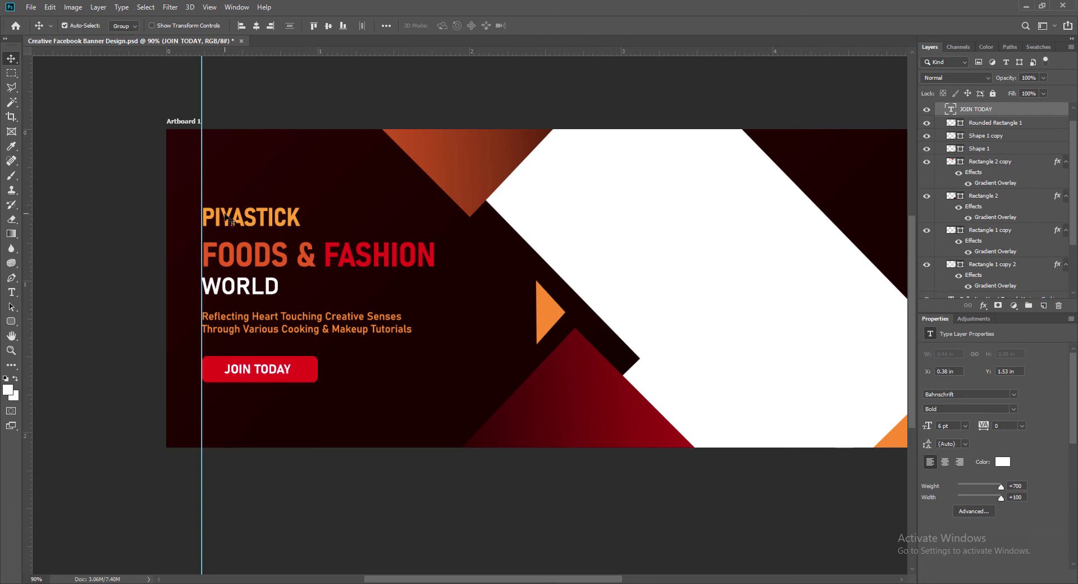
{"action": "left_click", "coordinate": [227, 216]}
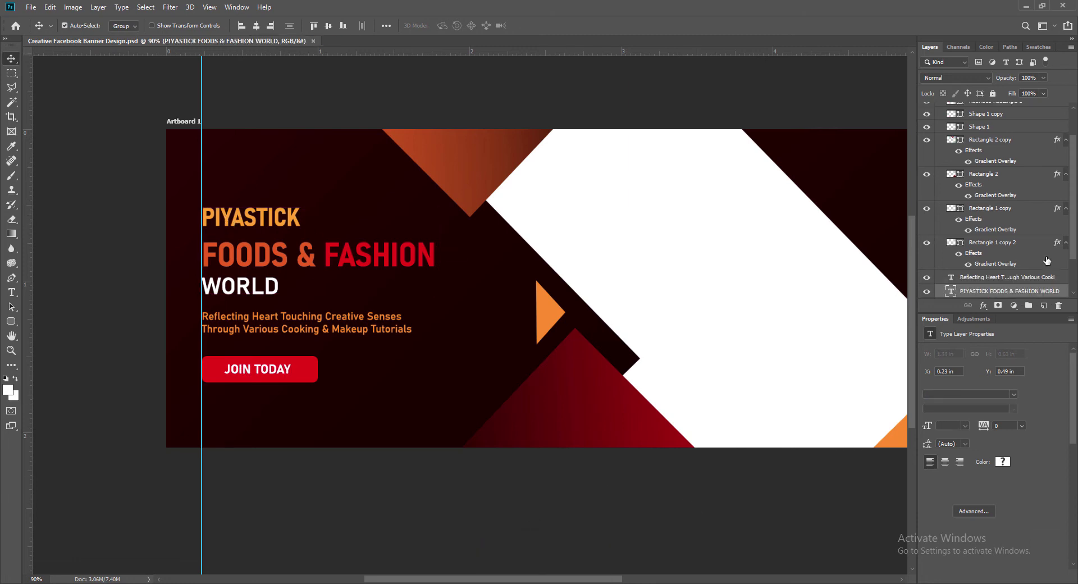
Give the heading a black drop shadow with distance, spread and size 9.
{"action": "right_click", "coordinate": [952, 293]}
{"action": "left_click", "coordinate": [952, 296]}
{"action": "left_click", "coordinate": [513, 317]}
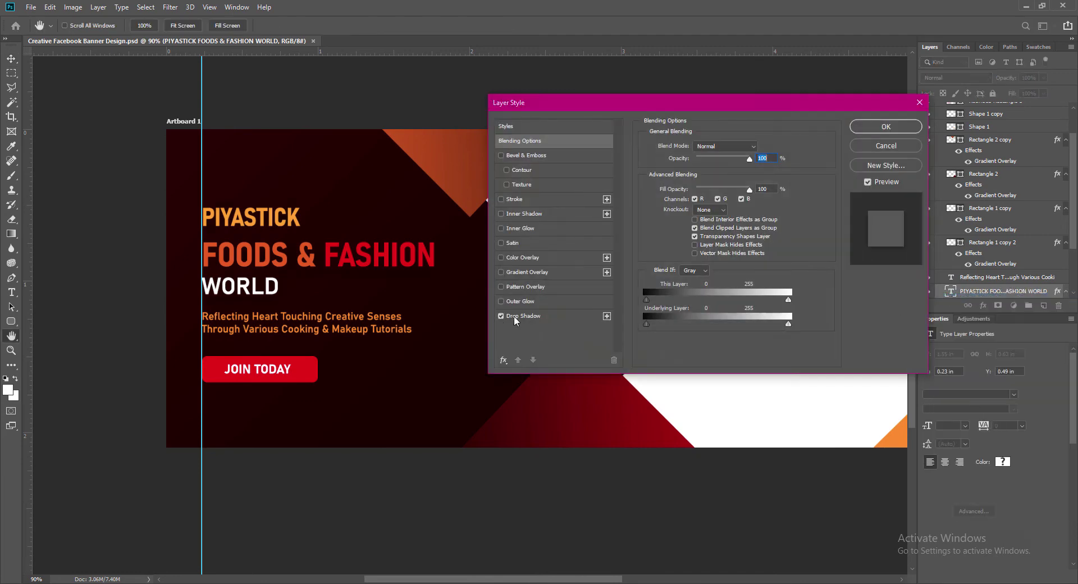
{"action": "left_click_drag", "start_coordinate": [759, 196], "coordinate": [737, 216]}
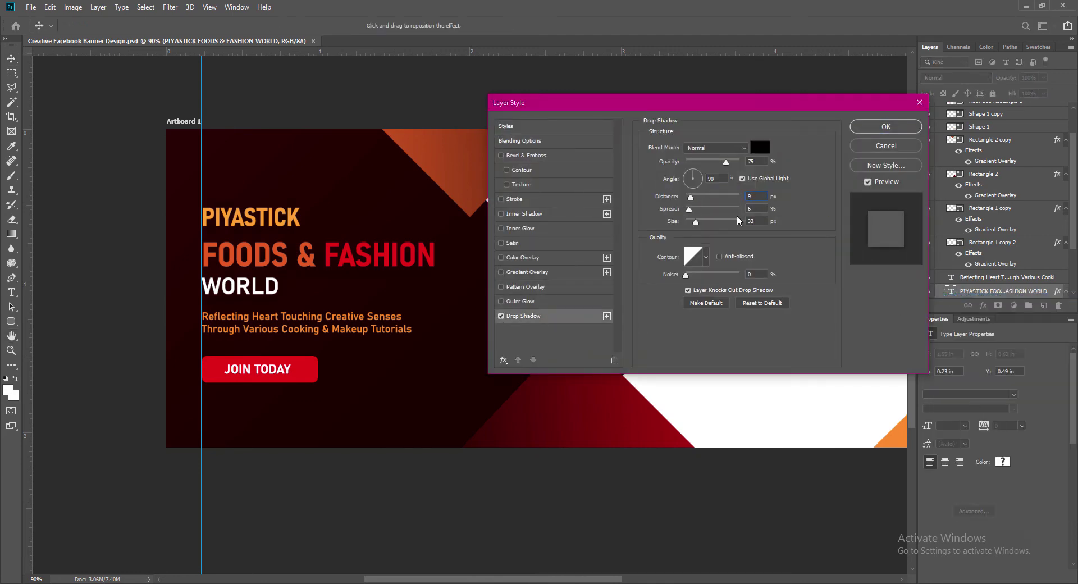
{"action": "type", "text": "9"}
{"action": "key", "text": "Tab"}
{"action": "type", "text": "9"}
{"action": "key", "text": "Tab"}
{"action": "type", "text": "9"}
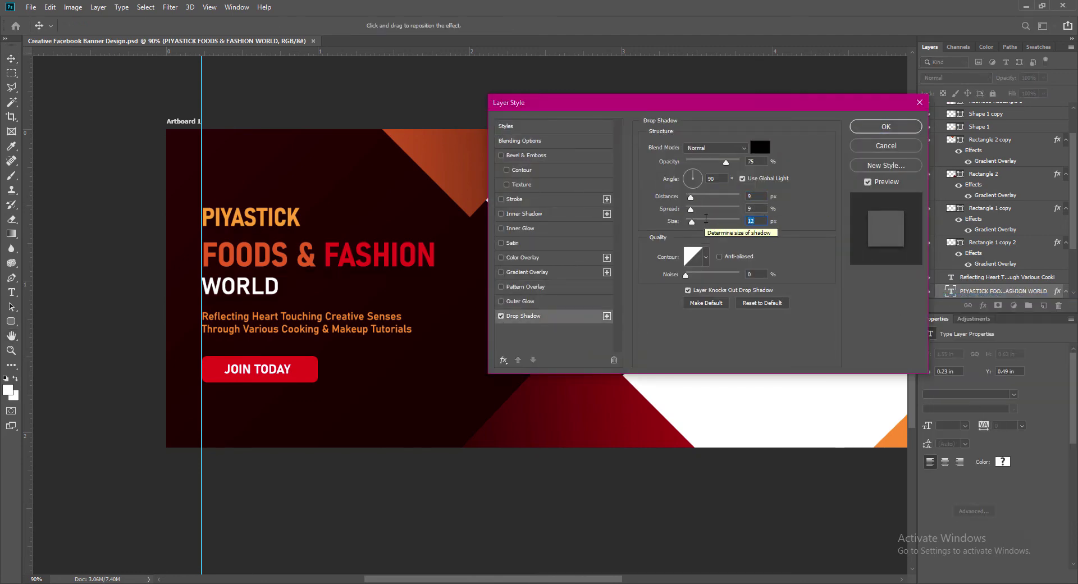
{"action": "left_click", "coordinate": [761, 147]}
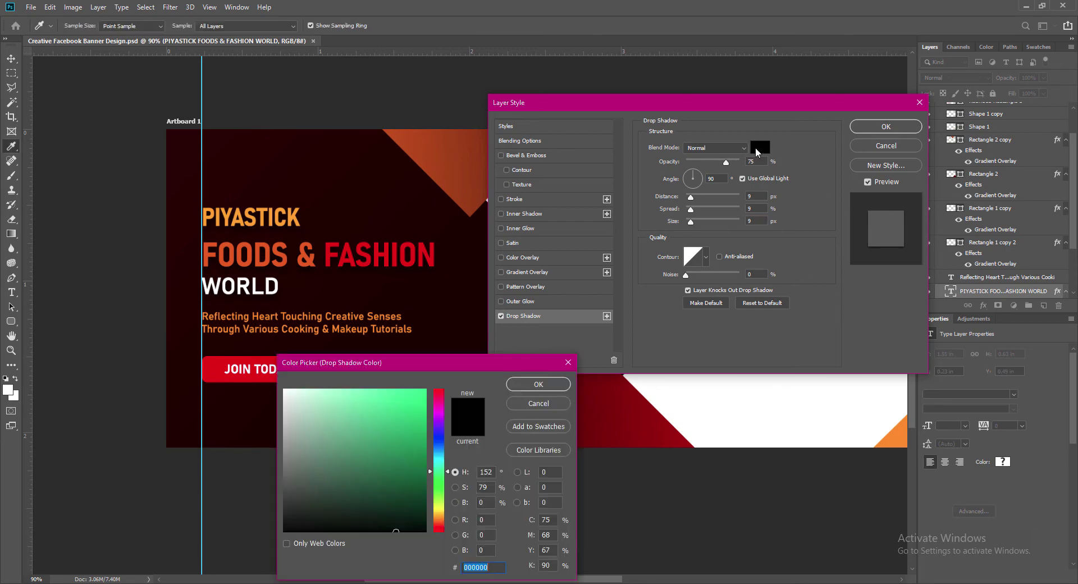
{"action": "left_click", "coordinate": [547, 384]}
{"action": "left_click", "coordinate": [893, 129]}
{"action": "left_click", "coordinate": [305, 371]}
Add a drop shadow to the red button with distance 6, spread 6, size 9.
{"action": "right_click", "coordinate": [950, 109]}
{"action": "left_click", "coordinate": [967, 115]}
{"action": "left_click", "coordinate": [504, 317]}
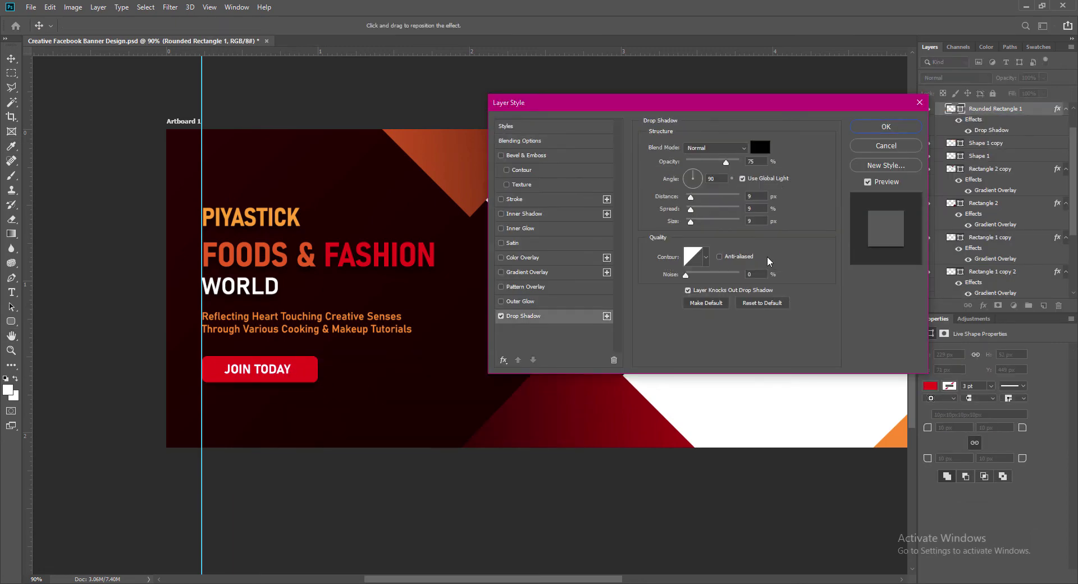
{"action": "left_click_drag", "start_coordinate": [756, 197], "coordinate": [712, 195]}
{"action": "type", "text": "6"}
{"action": "key", "text": "Tab"}
{"action": "key", "text": "Tab"}
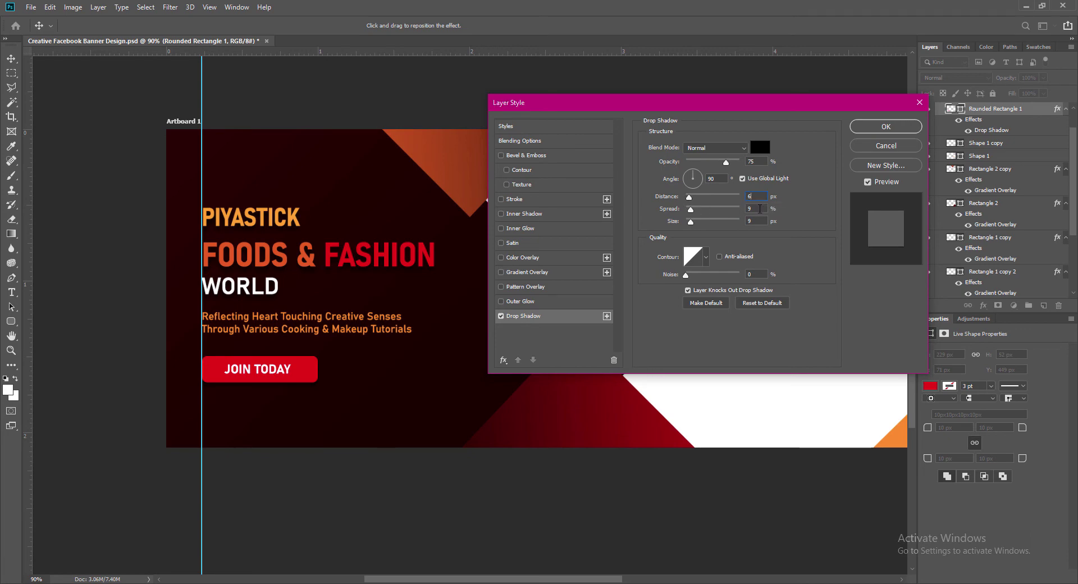
{"action": "type", "text": "6"}
{"action": "key", "text": "BackSpace"}
{"action": "type", "text": "9"}
{"action": "left_click_drag", "start_coordinate": [756, 208], "coordinate": [723, 208]}
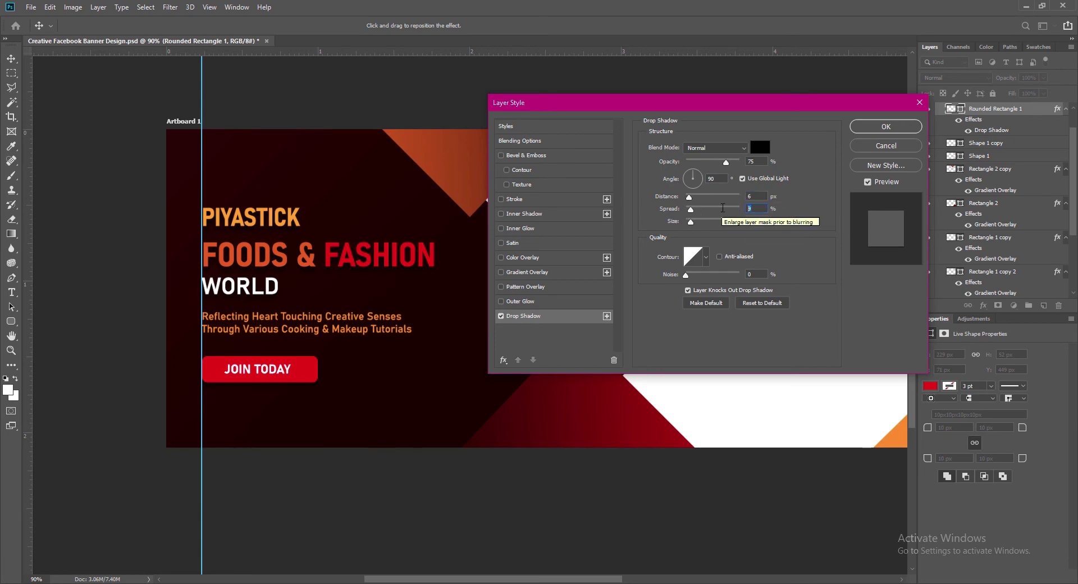
{"action": "type", "text": "6"}
{"action": "left_click", "coordinate": [884, 127]}
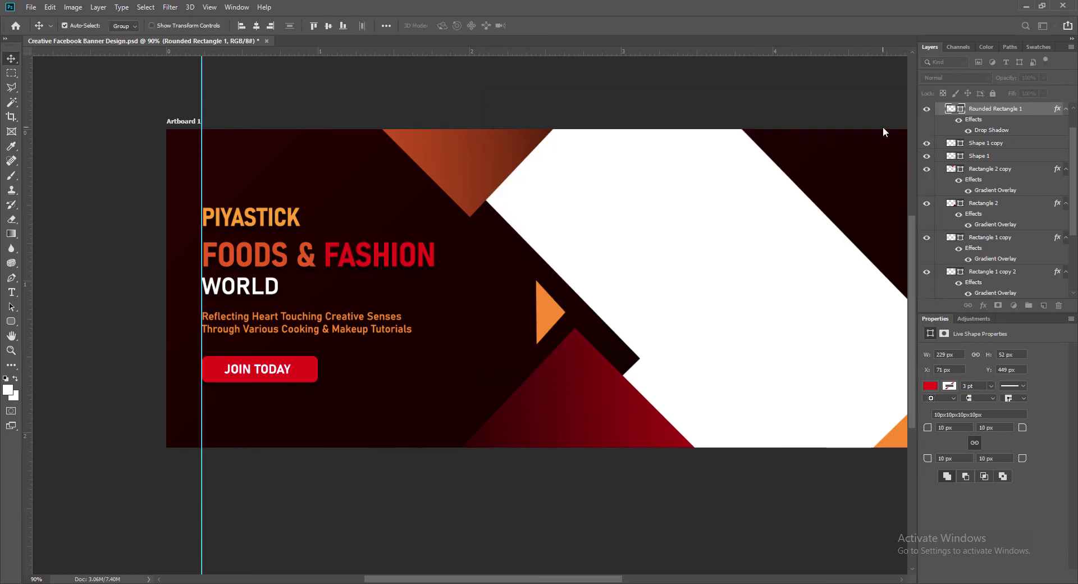
Turn on a drop shadow for the tagline layer.
{"action": "left_click", "coordinate": [359, 323]}
{"action": "double_click", "coordinate": [1011, 292]}
{"action": "left_click", "coordinate": [501, 317]}
Apply the tagline's drop shadow, then nudge the heading, tagline and JOIN TODAY button block upward.
{"action": "key", "text": "Return"}
{"action": "key", "text": "v"}
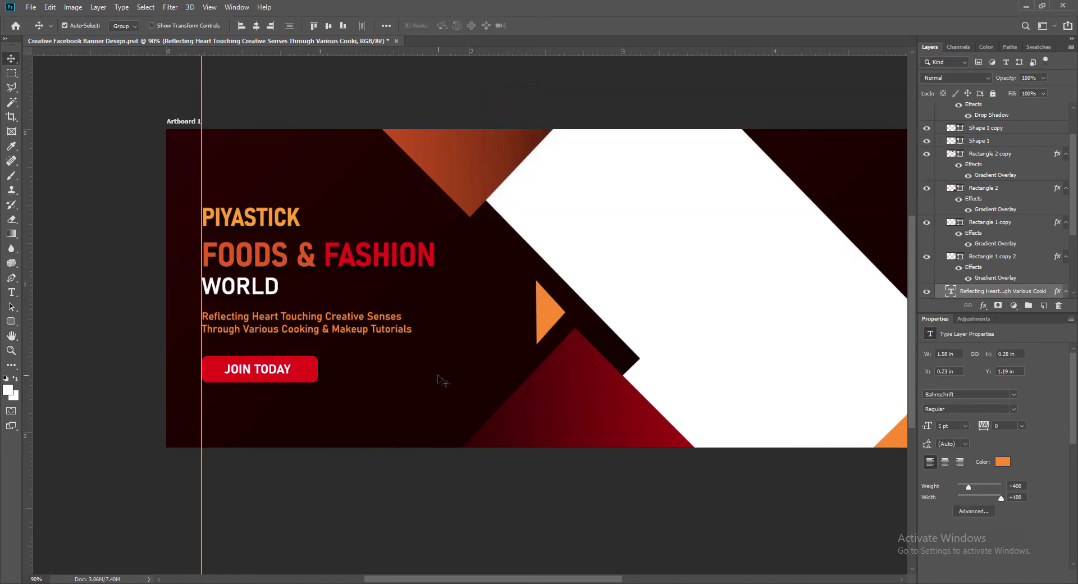
{"action": "left_click", "coordinate": [233, 226]}
{"action": "left_click", "coordinate": [242, 319], "text": "shift"}
{"action": "left_click", "coordinate": [233, 375], "text": "shift"}
{"action": "left_click", "coordinate": [233, 373], "text": "shift"}
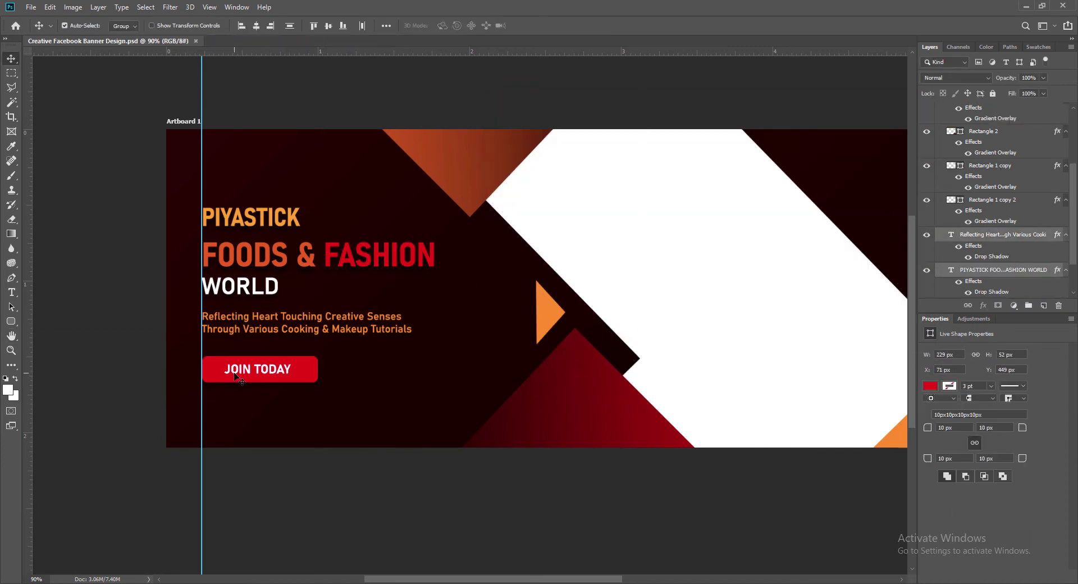
{"action": "key", "text": "Up"}
{"action": "key", "text": "Up"}
{"action": "key", "text": "Up"}
{"action": "key", "text": "Up"}
{"action": "key", "text": "Up"}
{"action": "key", "text": "Up"}
{"action": "key", "text": "Up"}
{"action": "key", "text": "Up"}
{"action": "key", "text": "Up"}
{"action": "key", "text": "Up"}
{"action": "key", "text": "Up"}
{"action": "key", "text": "Up"}
{"action": "key", "text": "Up"}
{"action": "key", "text": "Up"}
{"action": "key", "text": "Up"}
{"action": "key", "text": "Up"}
{"action": "key", "text": "Up"}
{"action": "key", "text": "Up"}
{"action": "key", "text": "Up"}
{"action": "key", "text": "Up"}
{"action": "key", "text": "Up"}
{"action": "key", "text": "Up"}
{"action": "key", "text": "Up"}
{"action": "key", "text": "Up"}
{"action": "key", "text": "Up"}
{"action": "key", "text": "Up"}
{"action": "key", "text": "Up"}
{"action": "key", "text": "Up"}
{"action": "key", "text": "Up"}
{"action": "key", "text": "Up"}
{"action": "key", "text": "Up"}
{"action": "key", "text": "Up"}
{"action": "key", "text": "Up"}
{"action": "key", "text": "Up"}
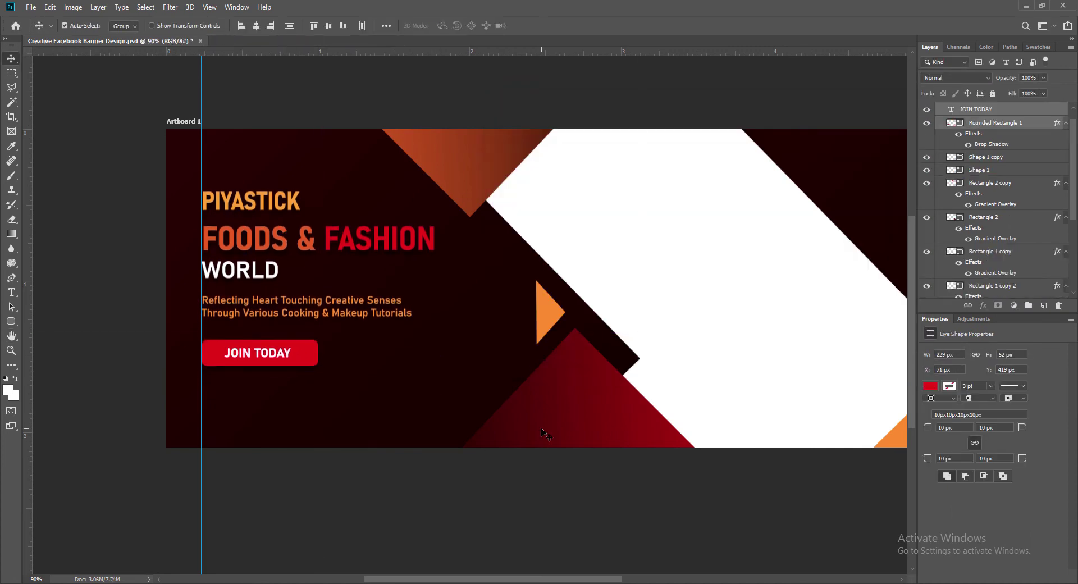
{"action": "key", "text": "Down"}
{"action": "key", "text": "Down"}
{"action": "key", "text": "Down"}
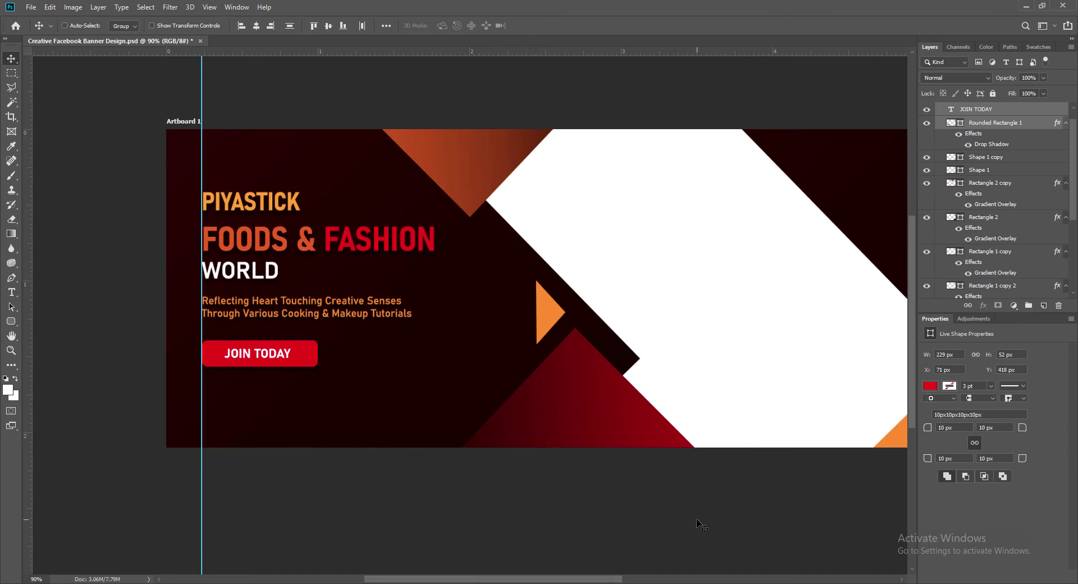
Duplicate the orange triangle to the right side and rotate it 90° clockwise before distorting.
{"action": "scroll", "coordinate": [416, 317], "scroll_direction": "right", "scroll_amount": 5}
{"action": "left_click", "coordinate": [410, 314]}
{"action": "left_click_drag", "start_coordinate": [409, 312], "coordinate": [834, 340]}
{"action": "key", "text": "ctrl+t"}
{"action": "right_click", "coordinate": [817, 274]}
{"action": "left_click", "coordinate": [850, 388]}
{"action": "right_click", "coordinate": [821, 331]}
{"action": "left_click", "coordinate": [843, 382]}
Commit and nudge the small triangle into place, then recolour it to #d05d03 sampled from the top-left triangle.
{"action": "key", "text": "Return"}
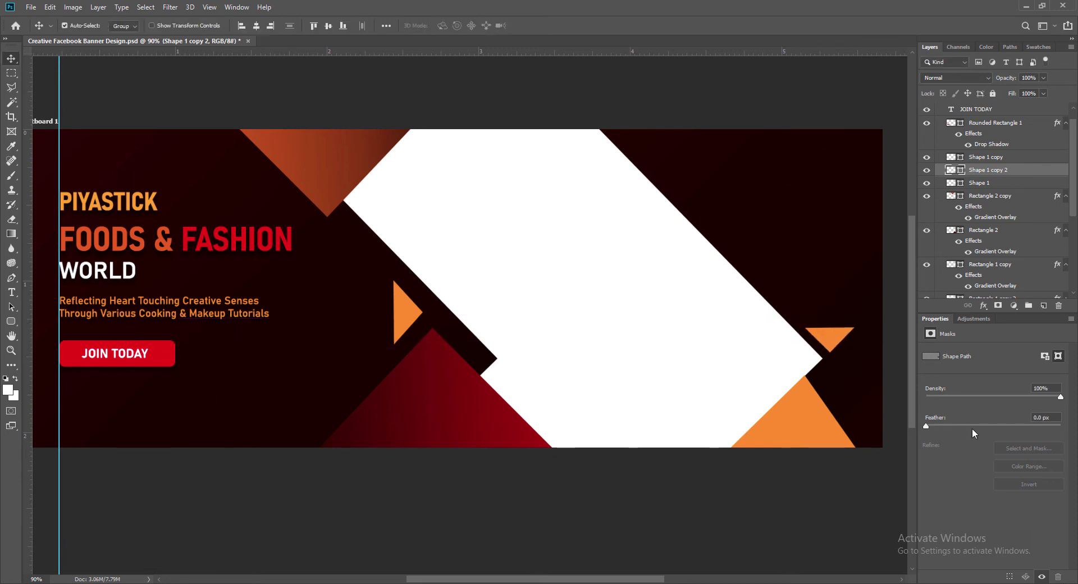
{"action": "key", "text": "Left"}
{"action": "key", "text": "Left"}
{"action": "key", "text": "Left"}
{"action": "key", "text": "Up"}
{"action": "double_click", "coordinate": [952, 171]}
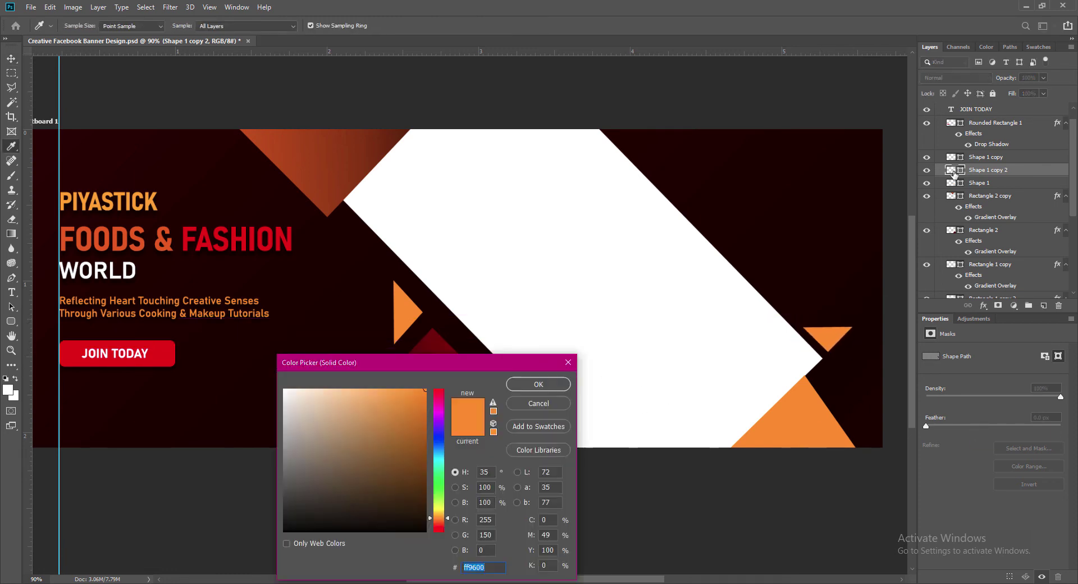
{"action": "left_click", "coordinate": [249, 132]}
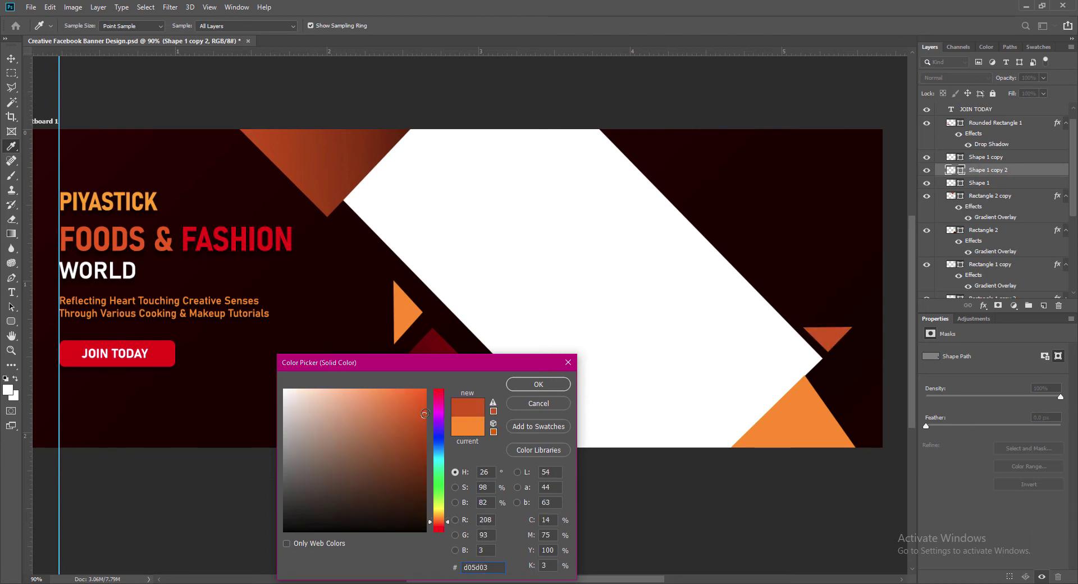
{"action": "key", "text": "Return"}
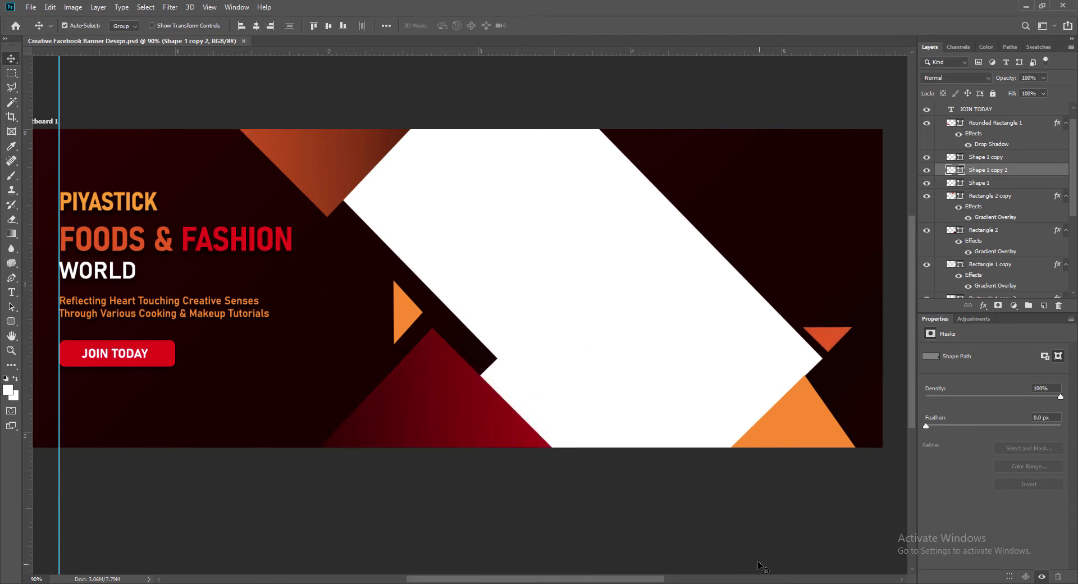
Start opening an image file to add to the banner.
{"action": "left_click_drag", "start_coordinate": [518, 579], "coordinate": [513, 579]}
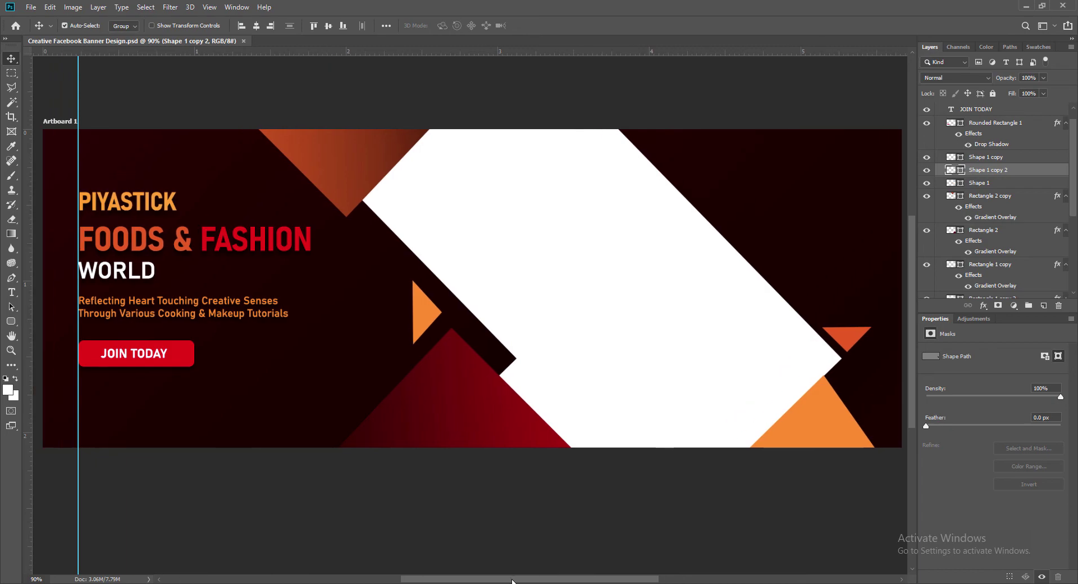
{"action": "left_click", "coordinate": [30, 8]}
{"action": "left_click", "coordinate": [38, 31]}
Open the Channel DP logo from Works & Projects > Illustrator Works > Portfolios for Illustrator.
{"action": "scroll", "coordinate": [679, 243], "scroll_direction": "down", "scroll_amount": 5}
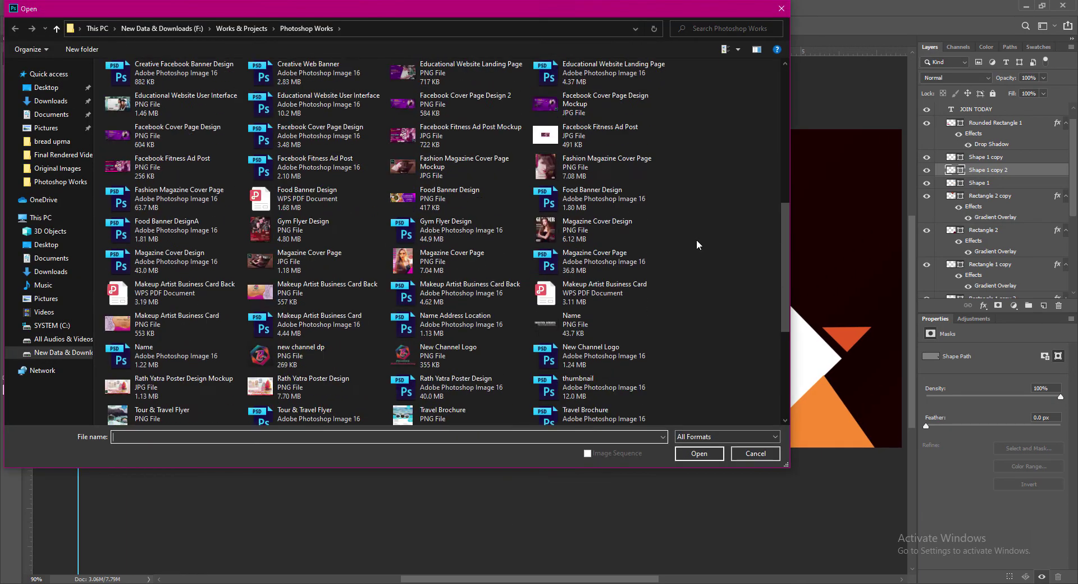
{"action": "left_click", "coordinate": [57, 29]}
{"action": "double_click", "coordinate": [134, 77]}
{"action": "double_click", "coordinate": [128, 132]}
{"action": "left_click", "coordinate": [622, 262]}
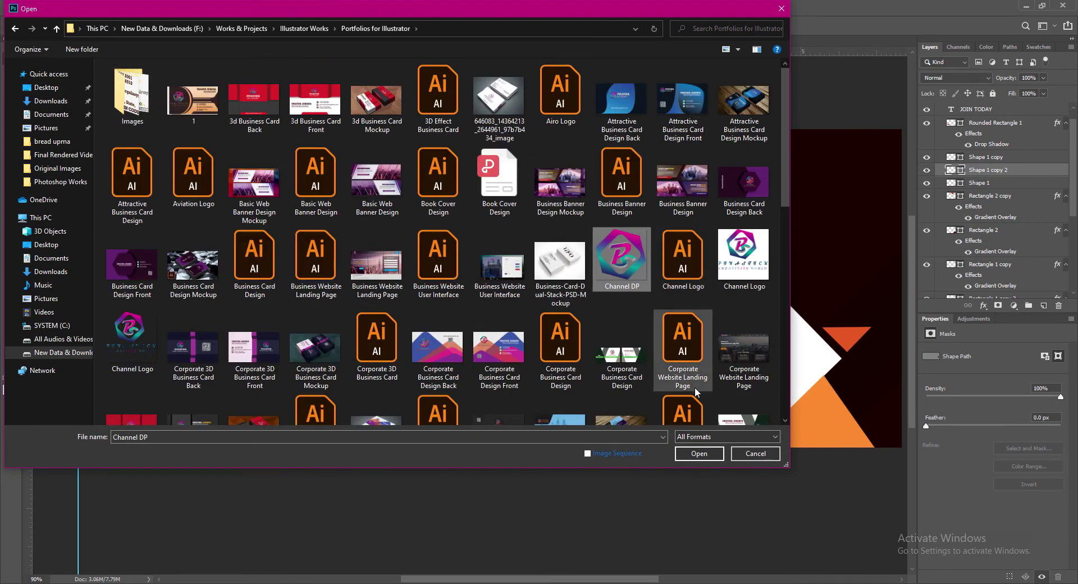
{"action": "left_click", "coordinate": [699, 453]}
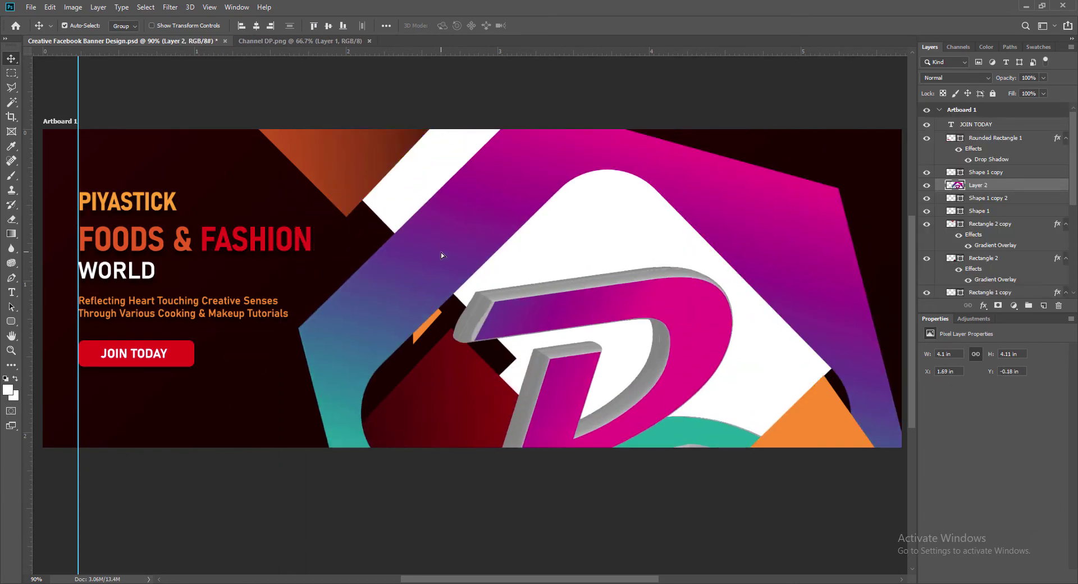
Scale the logo (Layer 2) down to about 0.64 in and place it in the banner's top-right corner.
{"action": "key", "text": "ctrl+t"}
{"action": "left_click_drag", "start_coordinate": [299, 102], "coordinate": [561, 366]}
{"action": "left_click_drag", "start_coordinate": [681, 386], "coordinate": [473, 137]}
{"action": "left_click_drag", "start_coordinate": [354, 115], "coordinate": [628, 340]}
{"action": "left_click_drag", "start_coordinate": [691, 392], "coordinate": [847, 171]}
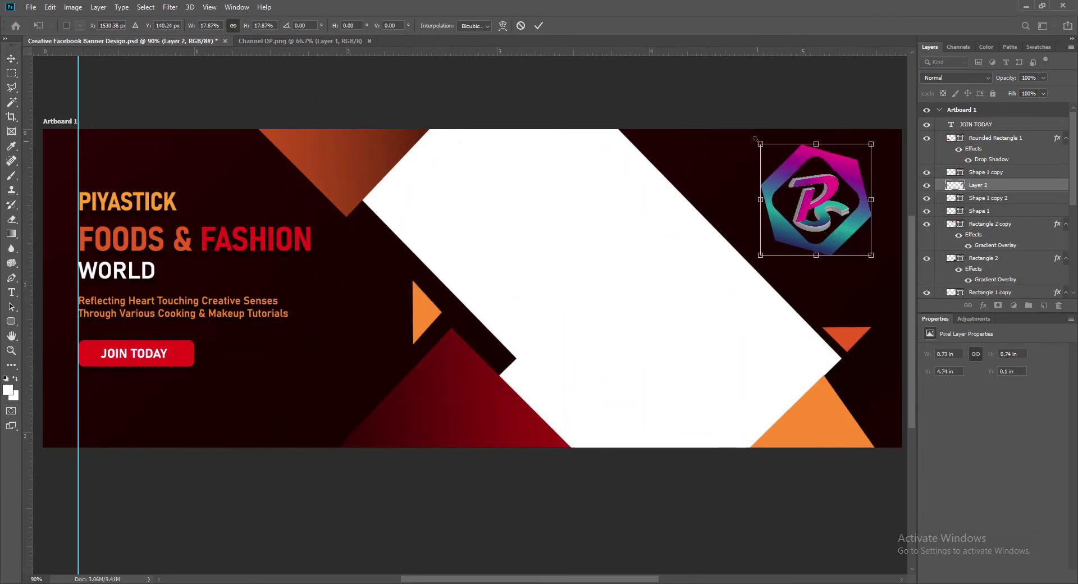
{"action": "left_click_drag", "start_coordinate": [760, 144], "coordinate": [778, 163]}
{"action": "key", "text": "Return"}
{"action": "left_click_drag", "start_coordinate": [834, 200], "coordinate": [842, 183]}
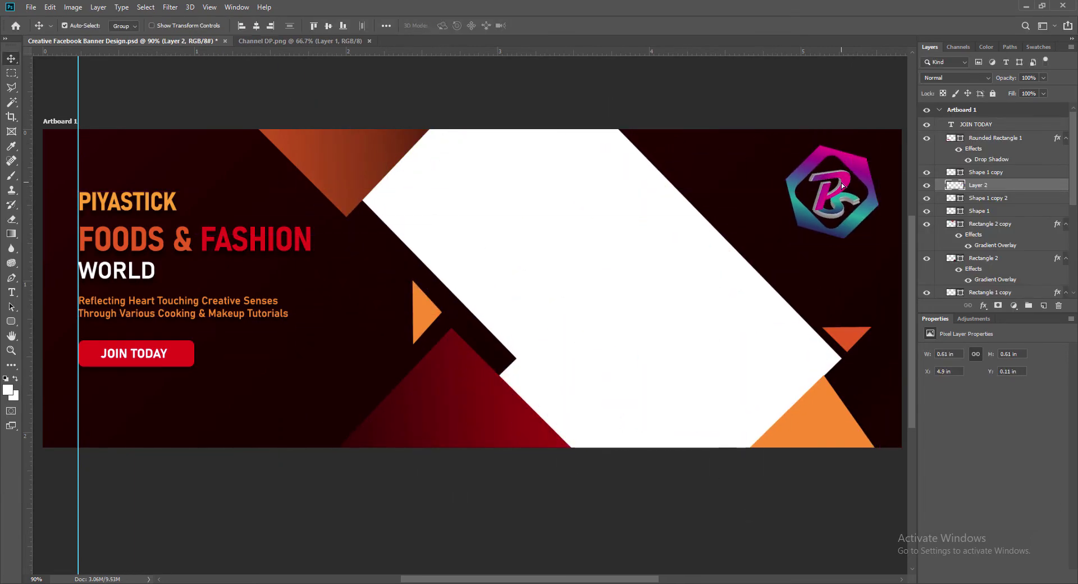
{"action": "key", "text": "ctrl+t"}
{"action": "left_click_drag", "start_coordinate": [786, 239], "coordinate": [781, 243]}
{"action": "key", "text": "Return"}
{"action": "left_click_drag", "start_coordinate": [849, 192], "coordinate": [839, 187]}
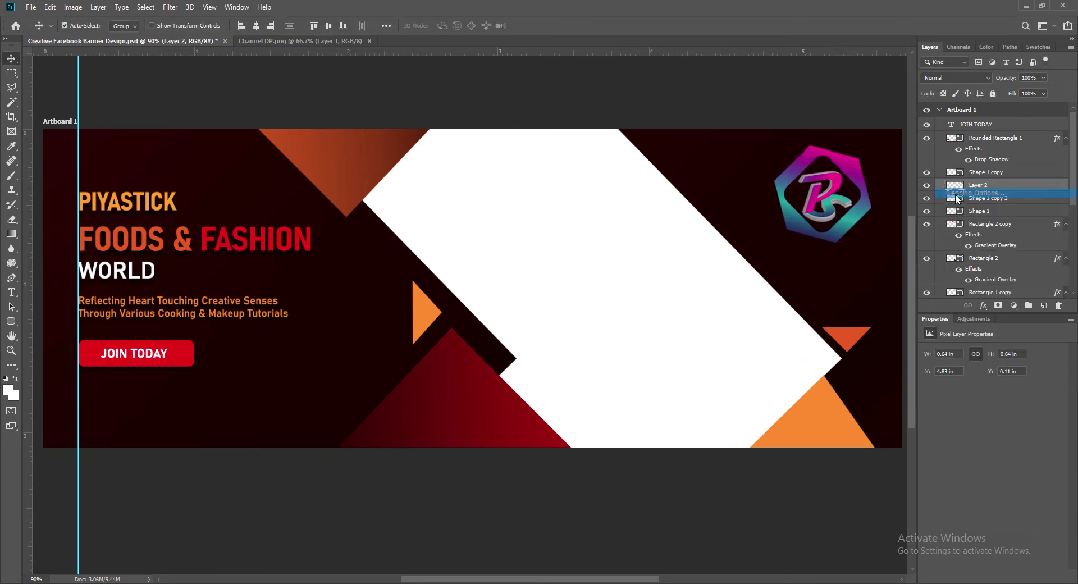
Add a light orange stroke, sampled from the banner triangle, around the Channel DP logo.
{"action": "double_click", "coordinate": [1011, 185]}
{"action": "left_click", "coordinate": [76, 293]}
{"action": "left_click", "coordinate": [76, 394]}
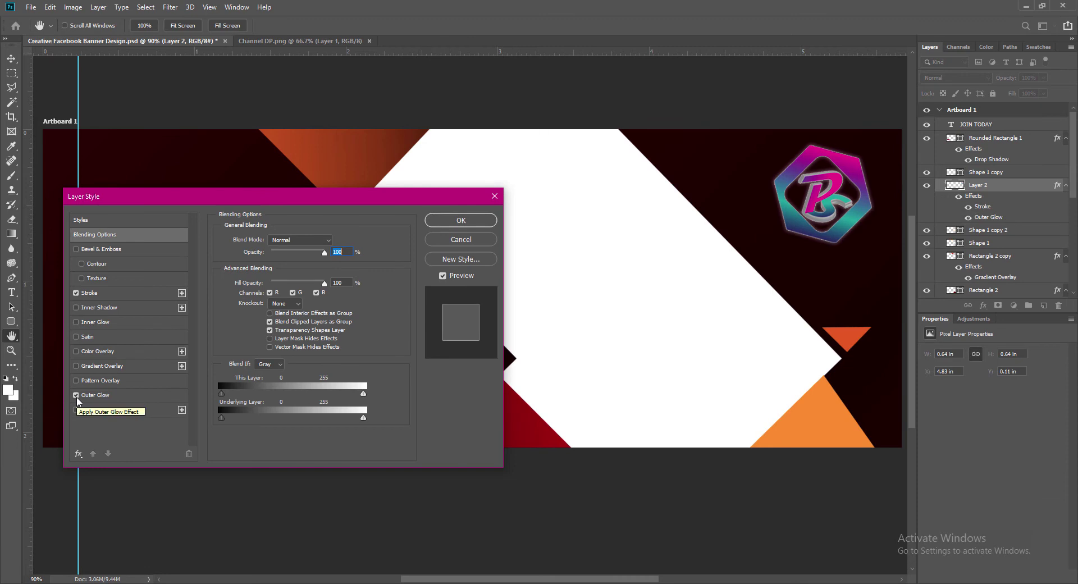
{"action": "left_click", "coordinate": [93, 297]}
{"action": "left_click", "coordinate": [246, 320]}
{"action": "left_click", "coordinate": [828, 438]}
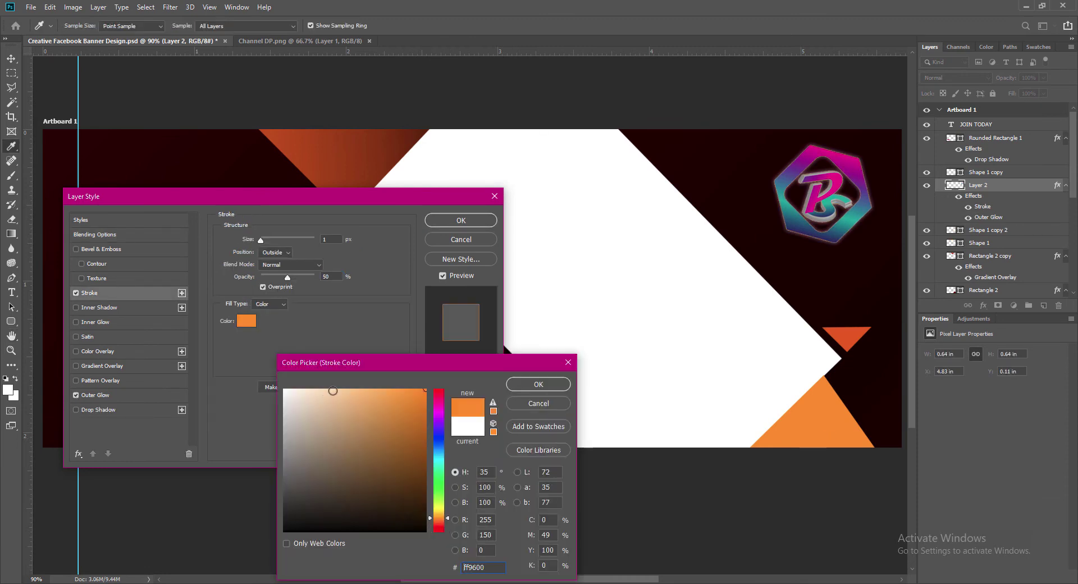
{"action": "left_click", "coordinate": [333, 390]}
{"action": "left_click", "coordinate": [554, 405]}
Give the logo an outer glow with spread 9 in an orange-red sampled from the top triangle.
{"action": "left_click", "coordinate": [100, 394]}
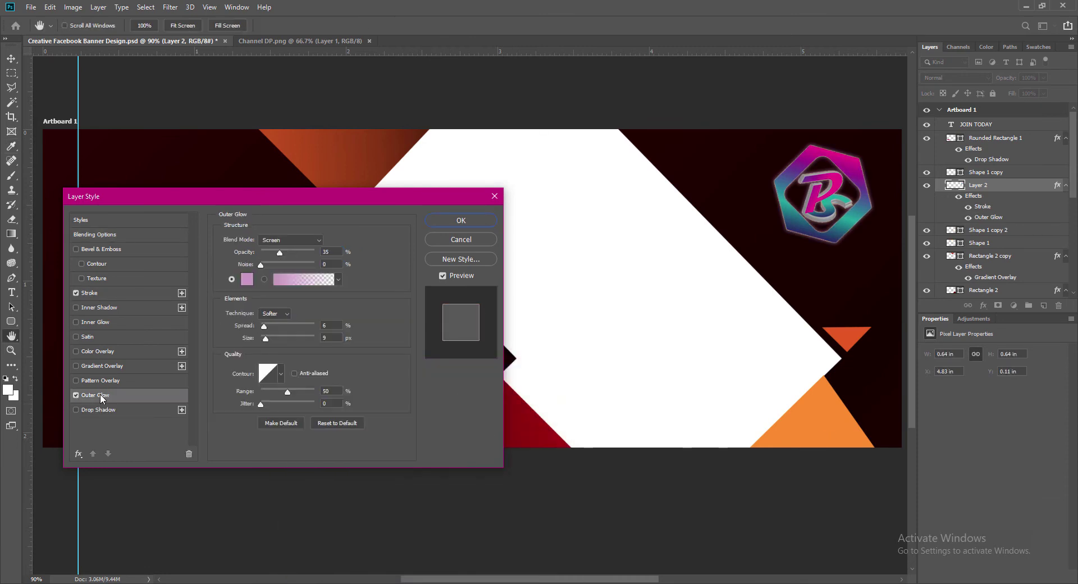
{"action": "left_click_drag", "start_coordinate": [264, 326], "coordinate": [294, 326]}
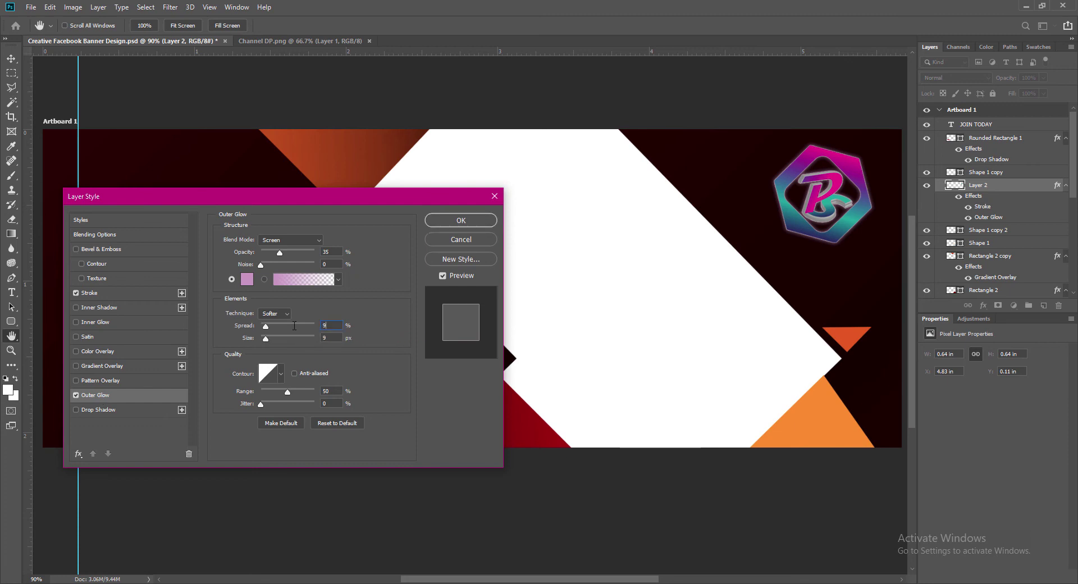
{"action": "left_click", "coordinate": [248, 284]}
{"action": "left_click", "coordinate": [276, 139]}
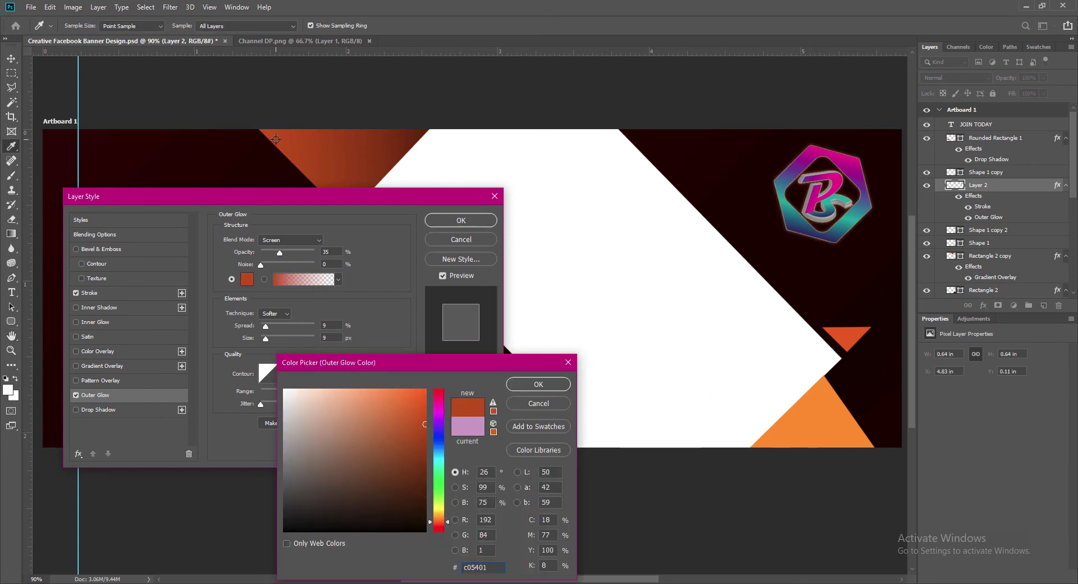
{"action": "left_click", "coordinate": [426, 410]}
{"action": "left_click", "coordinate": [523, 390]}
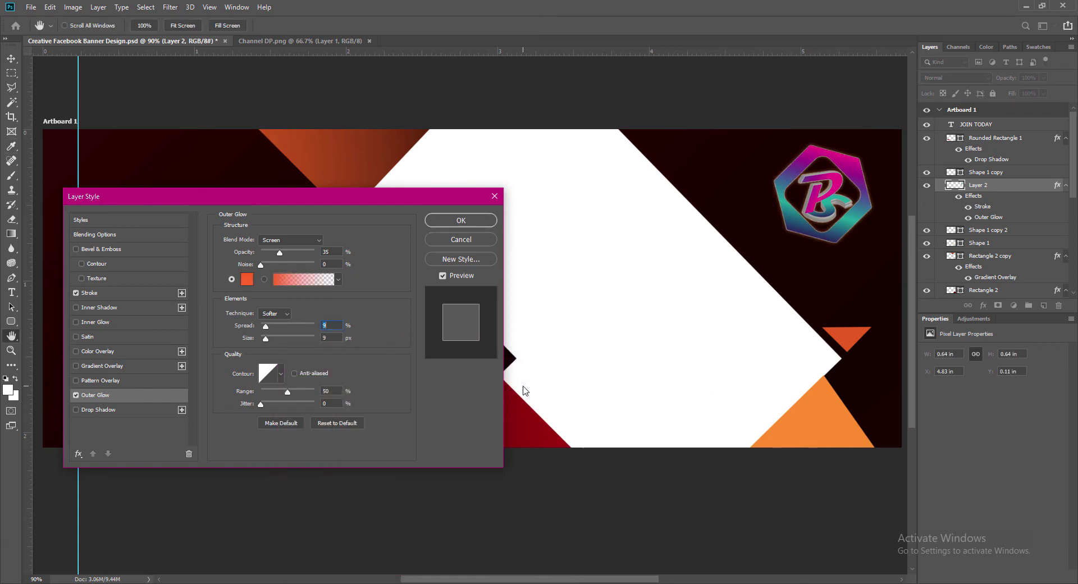
{"action": "left_click", "coordinate": [448, 220]}
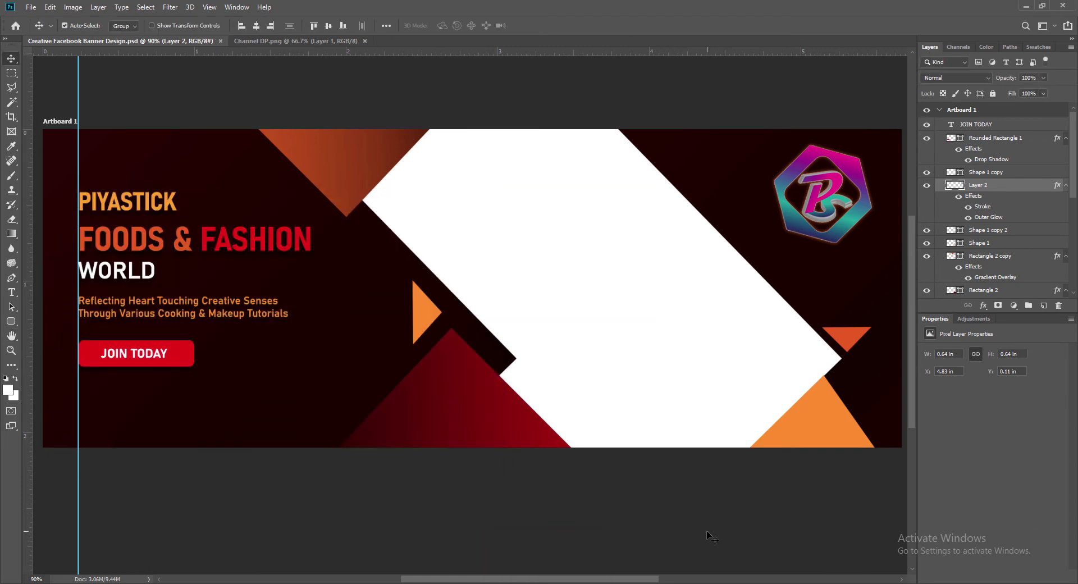
Browse the Open dialog to Desktop > Emergency Backup for another image.
{"action": "left_click", "coordinate": [31, 7]}
{"action": "left_click", "coordinate": [45, 31]}
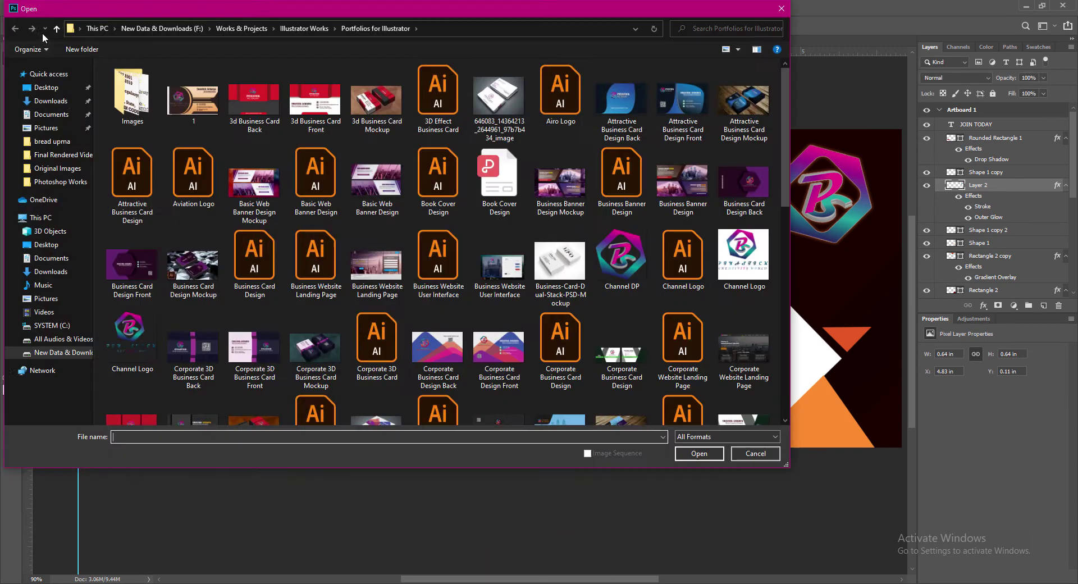
{"action": "left_click", "coordinate": [49, 246]}
{"action": "double_click", "coordinate": [133, 109]}
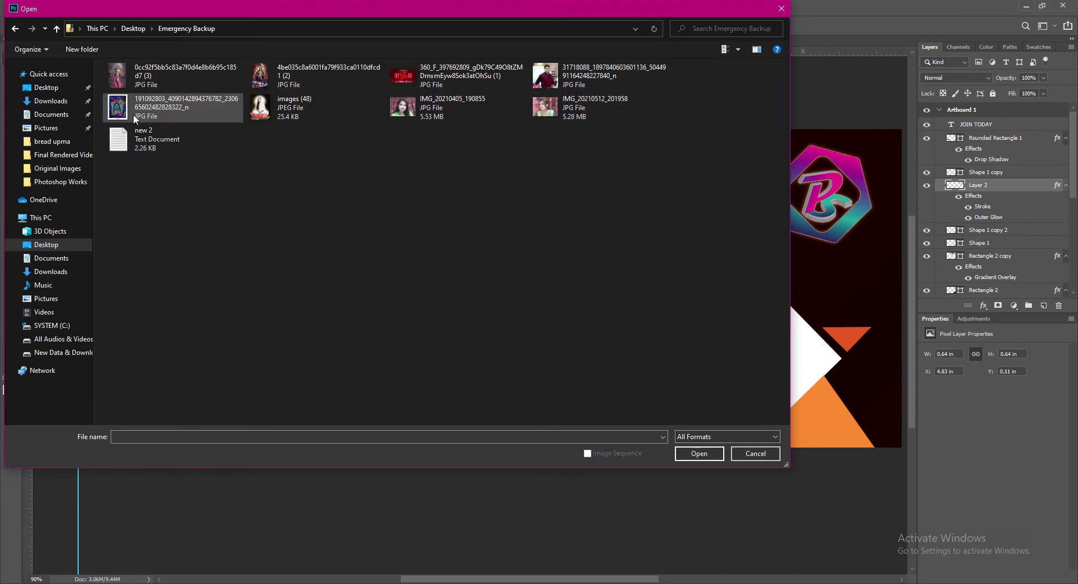
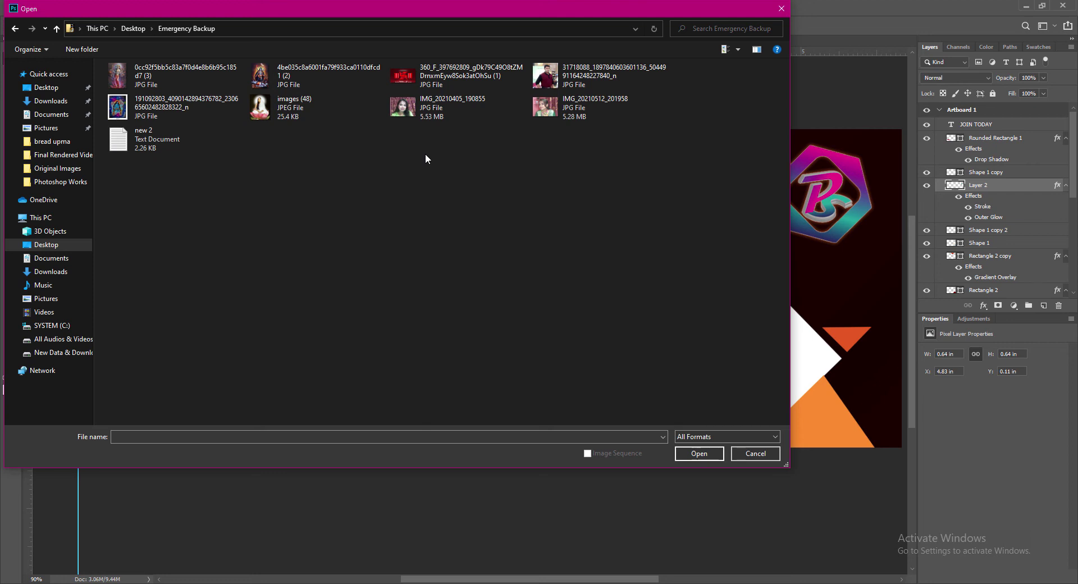
Open the portrait IMG_20210512_201958 and drag it into the banner document.
{"action": "left_click", "coordinate": [406, 106]}
{"action": "left_click", "coordinate": [552, 114]}
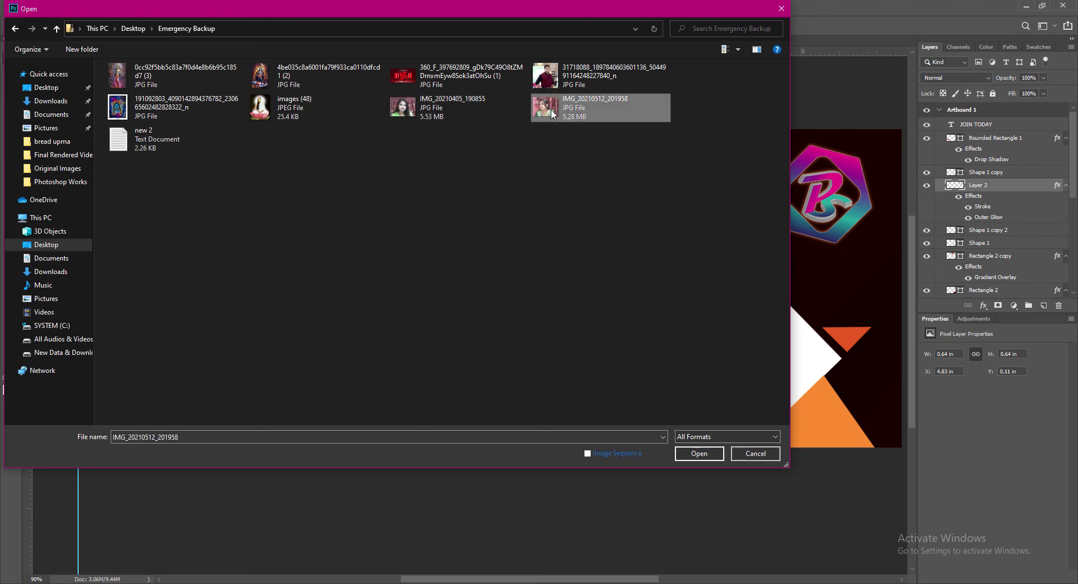
{"action": "left_click", "coordinate": [708, 454]}
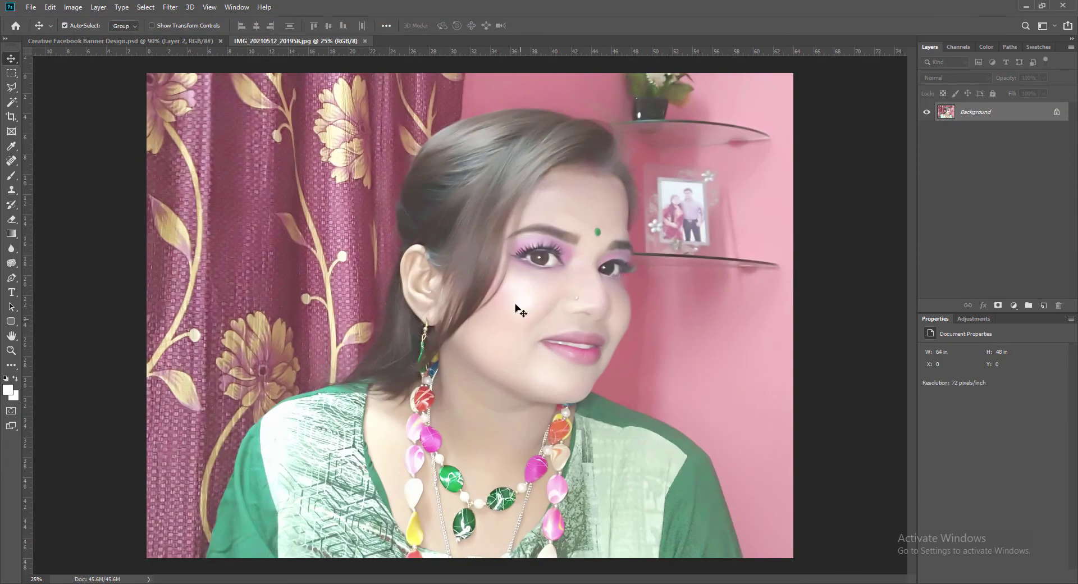
{"action": "left_click_drag", "start_coordinate": [381, 294], "coordinate": [348, 261]}
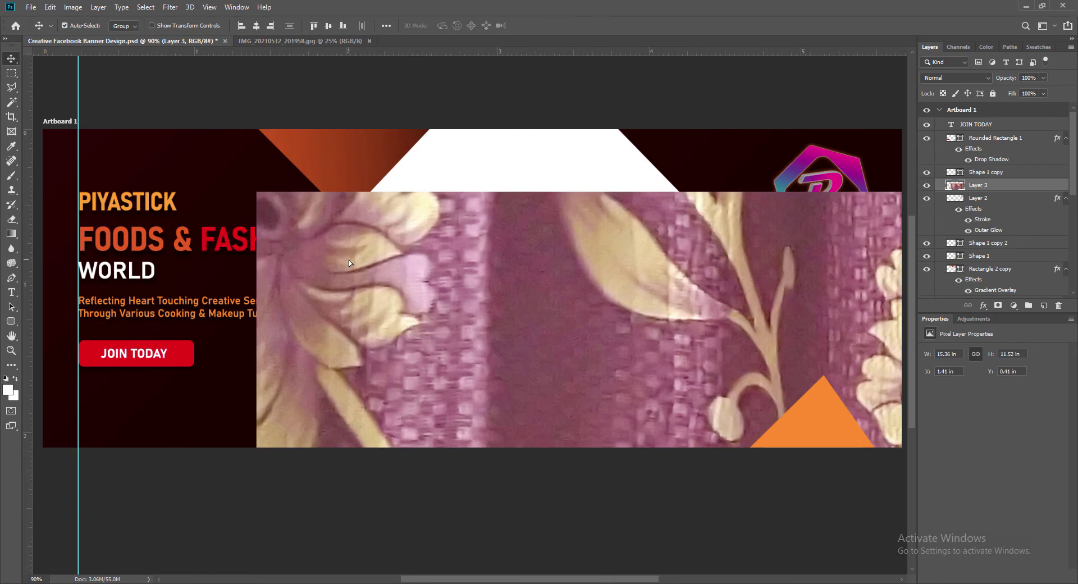
Scale the photo across the banner's right side and move Layer 3 below Rectangle 2 copy.
{"action": "key", "text": "ctrl+t"}
{"action": "left_click_drag", "start_coordinate": [257, 222], "coordinate": [391, 148]}
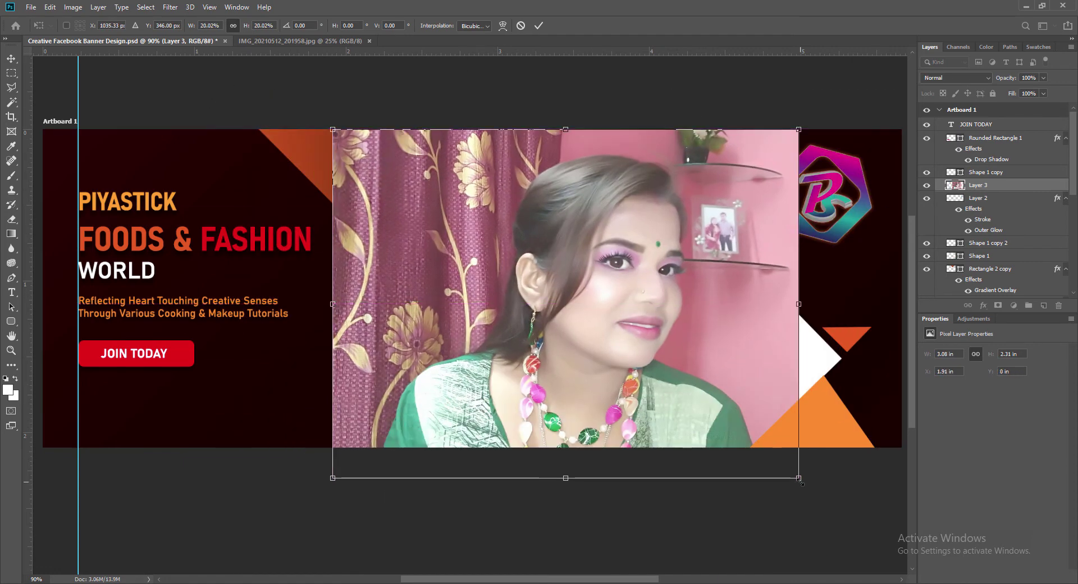
{"action": "left_click_drag", "start_coordinate": [800, 481], "coordinate": [857, 521]}
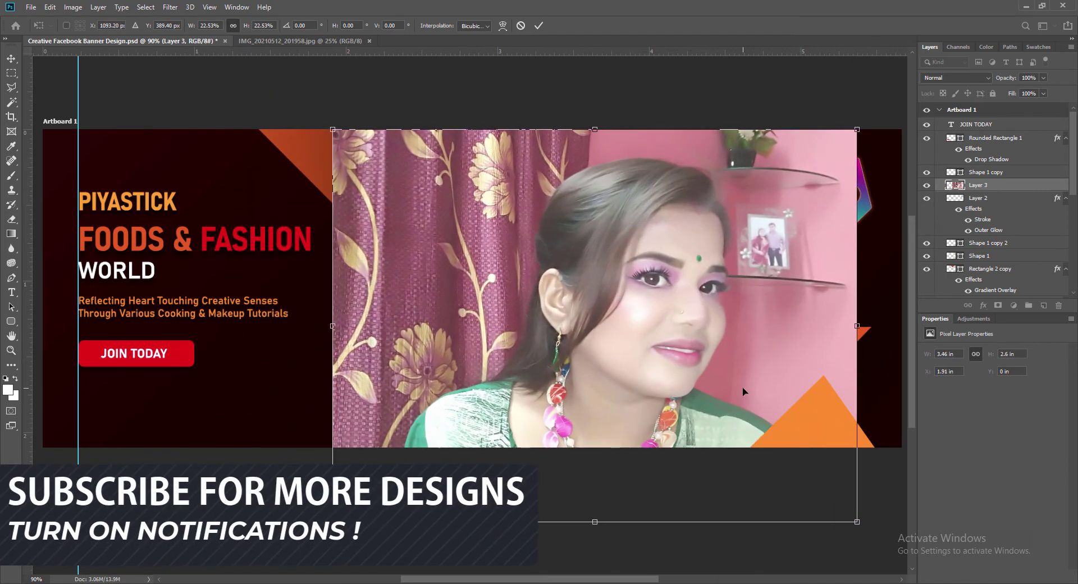
{"action": "left_click_drag", "start_coordinate": [743, 386], "coordinate": [741, 352]}
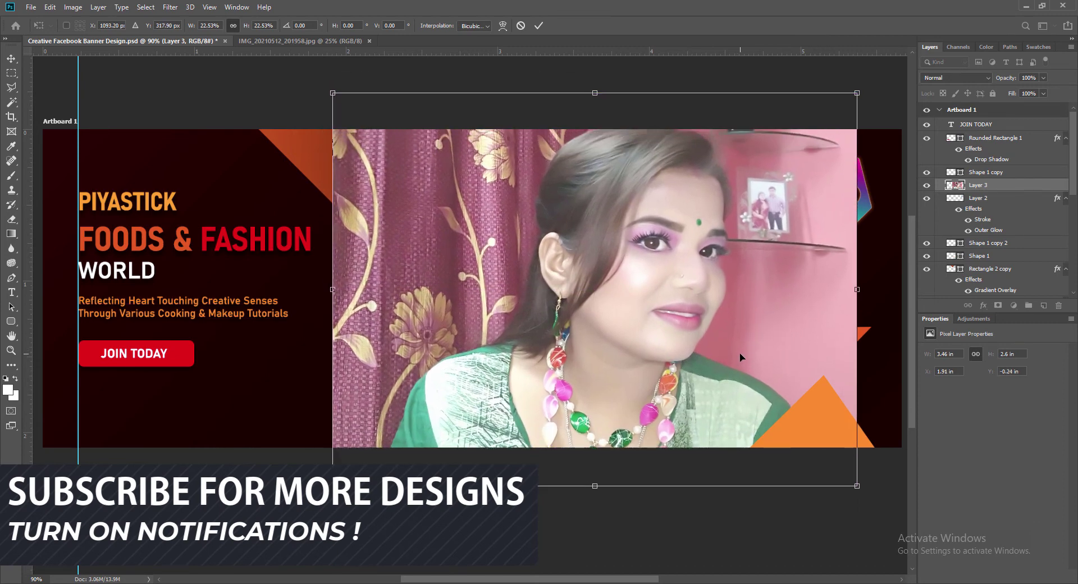
{"action": "key", "text": "Return"}
{"action": "scroll", "coordinate": [991, 151], "scroll_direction": "down", "scroll_amount": 3}
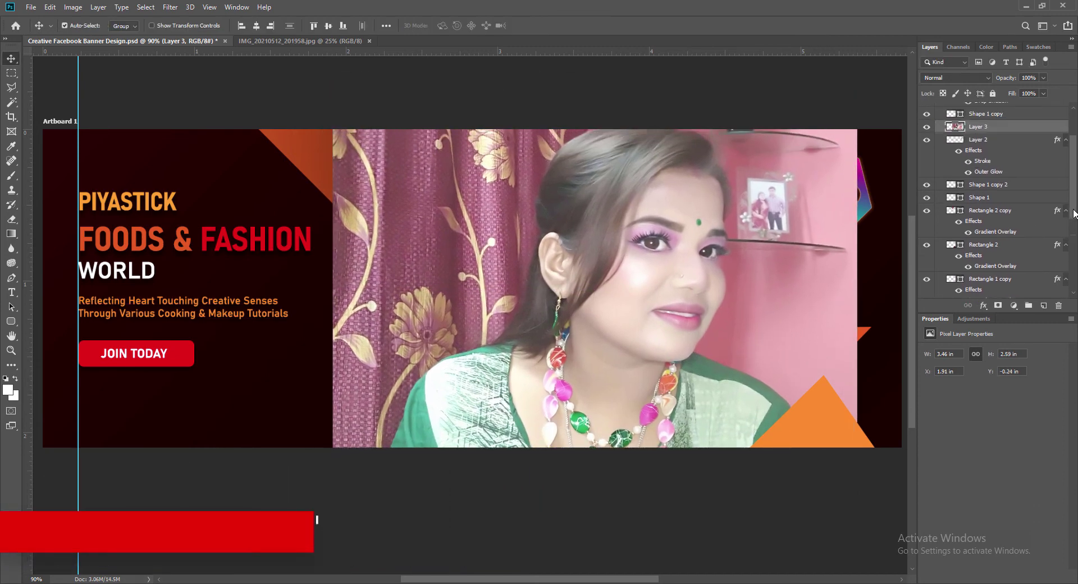
{"action": "left_click_drag", "start_coordinate": [991, 151], "coordinate": [1005, 265]}
Move Layer 3 above Rectangle 1 and shrink the portrait into the diamond panel.
{"action": "scroll", "coordinate": [1002, 269], "scroll_direction": "down", "scroll_amount": 10}
{"action": "scroll", "coordinate": [1075, 216], "scroll_direction": "down", "scroll_amount": 5}
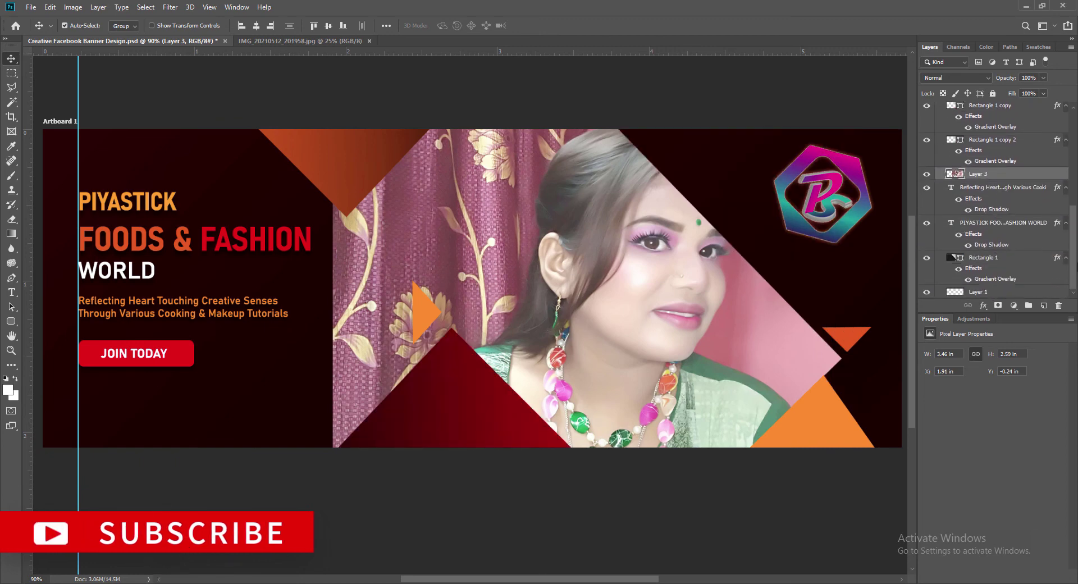
{"action": "left_click_drag", "start_coordinate": [987, 174], "coordinate": [979, 236]}
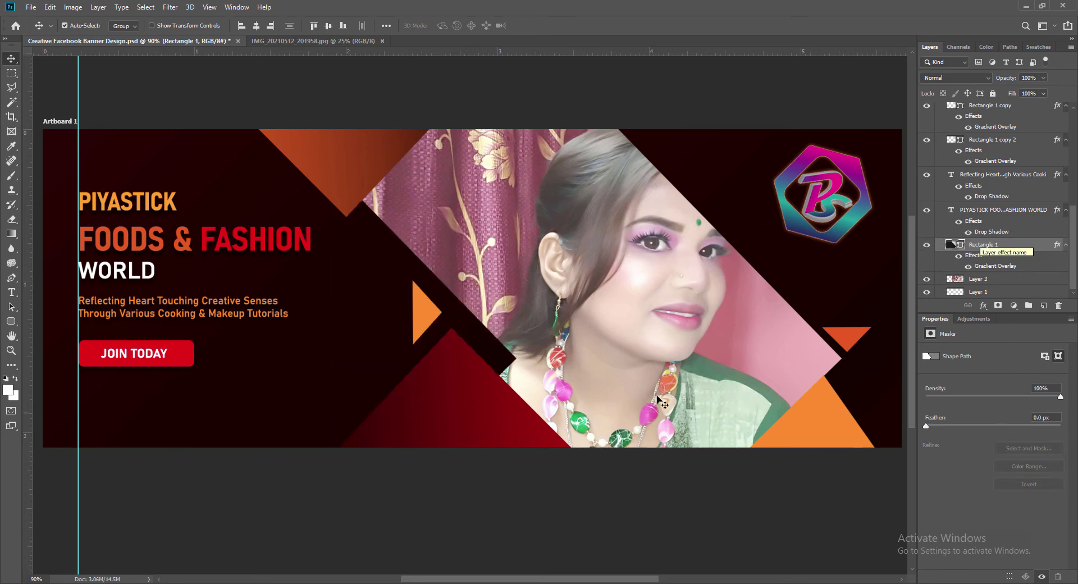
{"action": "left_click", "coordinate": [696, 368]}
{"action": "left_click_drag", "start_coordinate": [723, 372], "coordinate": [685, 383]}
{"action": "key", "text": "ctrl+t"}
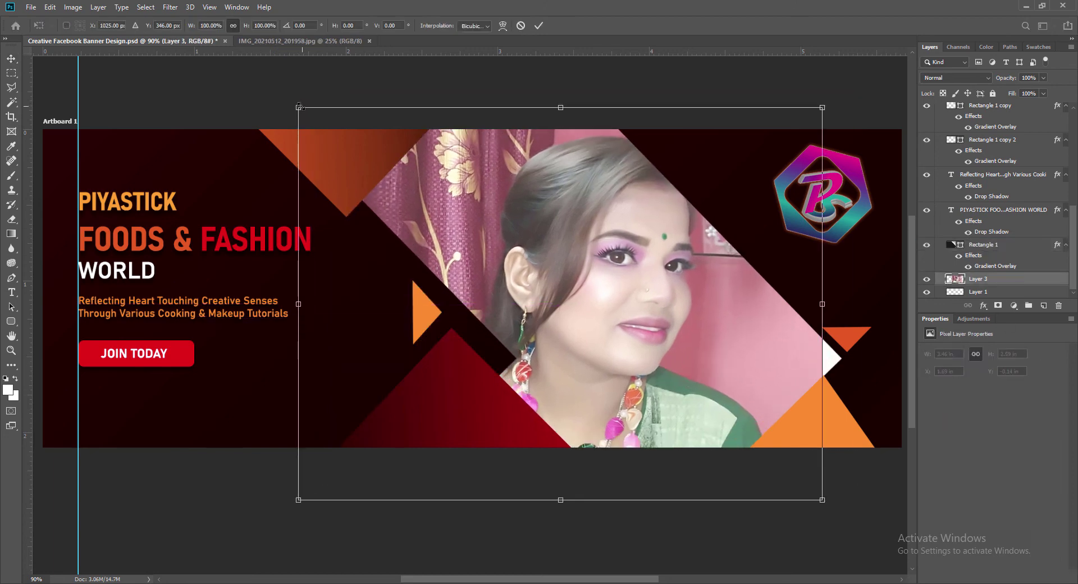
{"action": "left_click_drag", "start_coordinate": [299, 108], "coordinate": [326, 128]}
{"action": "left_click_drag", "start_coordinate": [744, 376], "coordinate": [769, 374]}
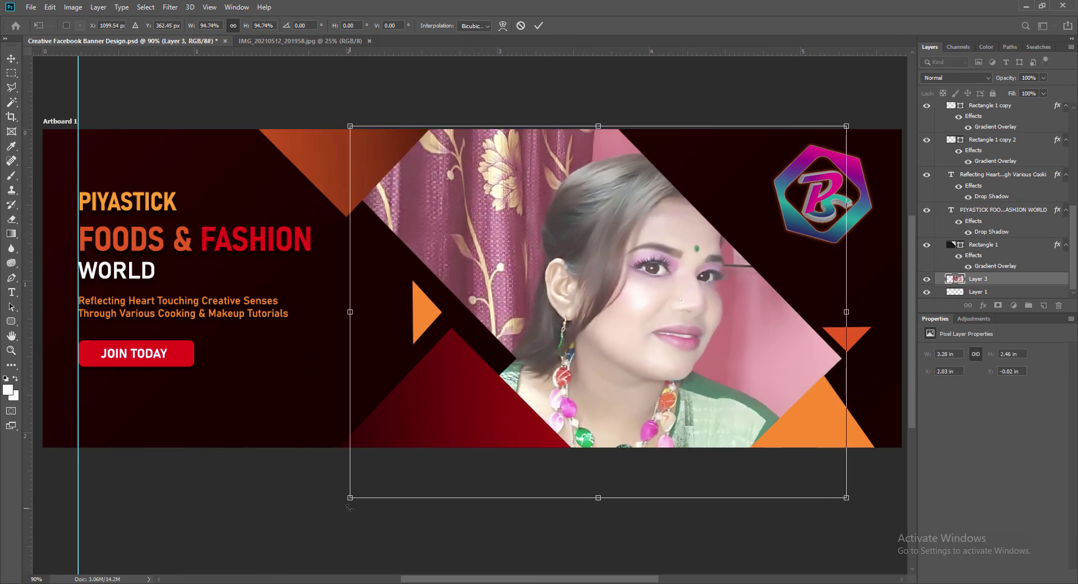
{"action": "mouse_move", "coordinate": [349, 507]}
{"action": "left_mouse_down"}
{"action": "mouse_move", "coordinate": [362, 490]}
{"action": "mouse_move", "coordinate": [357, 500]}
{"action": "left_mouse_up"}
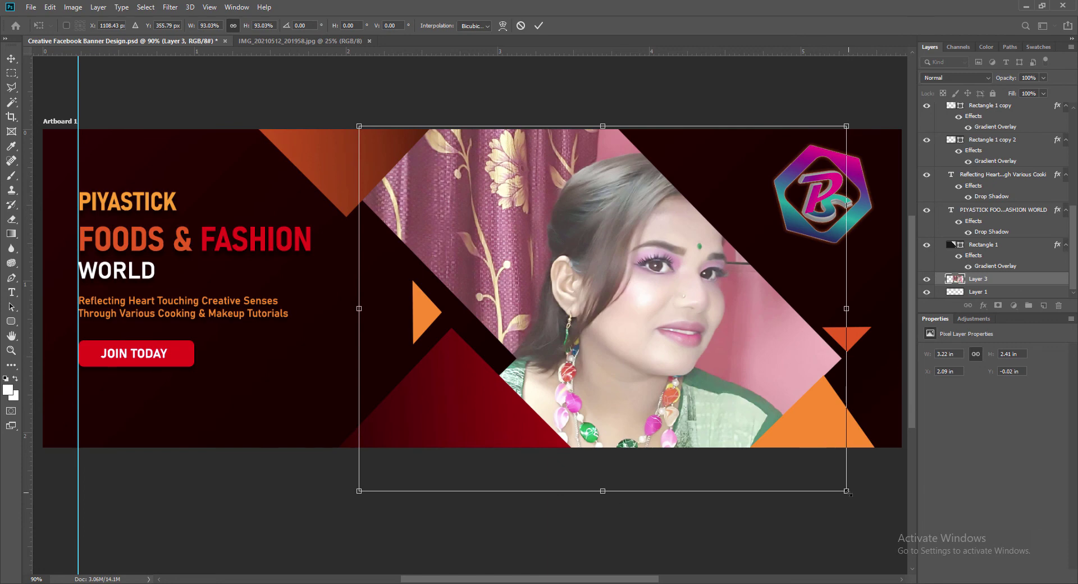
{"action": "key", "text": "Return"}
Enlarge the portrait to about 107%, then to 3.55 in wide, repositioning it left.
{"action": "mouse_move", "coordinate": [716, 393]}
{"action": "left_mouse_down"}
{"action": "mouse_move", "coordinate": [676, 393]}
{"action": "mouse_move", "coordinate": [721, 393]}
{"action": "left_mouse_up"}
{"action": "key", "text": "ctrl"}
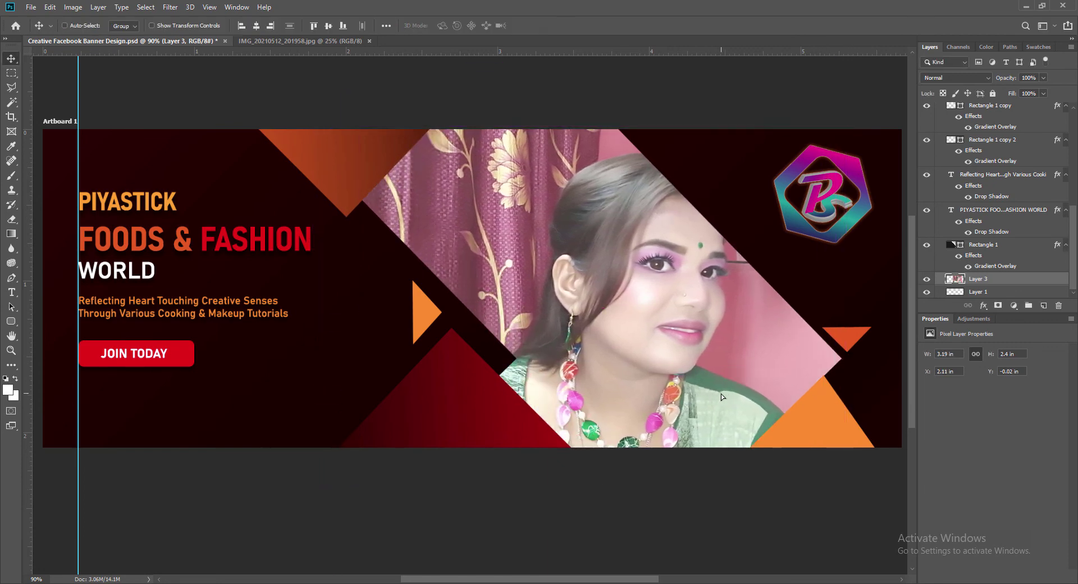
{"action": "key", "text": "ctrl+t"}
{"action": "left_click_drag", "start_coordinate": [846, 126], "coordinate": [880, 101]}
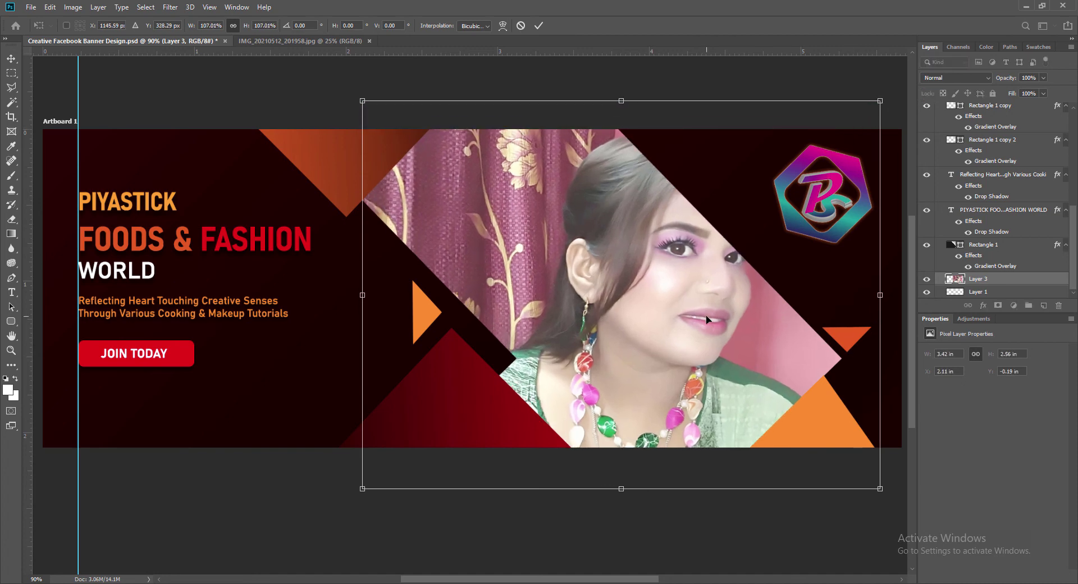
{"action": "key", "text": "Return"}
{"action": "left_click_drag", "start_coordinate": [731, 357], "coordinate": [682, 380]}
{"action": "key", "text": "ctrl+t"}
{"action": "left_click_drag", "start_coordinate": [837, 125], "coordinate": [857, 110]}
{"action": "key", "text": "Return"}
Shrink the portrait to about 97.7% and reposition it inside the panel.
{"action": "left_click_drag", "start_coordinate": [729, 341], "coordinate": [706, 341]}
{"action": "key", "text": "ctrl+t"}
{"action": "left_click_drag", "start_coordinate": [323, 495], "coordinate": [359, 484]}
{"action": "key", "text": "Return"}
{"action": "left_click_drag", "start_coordinate": [746, 375], "coordinate": [703, 417]}
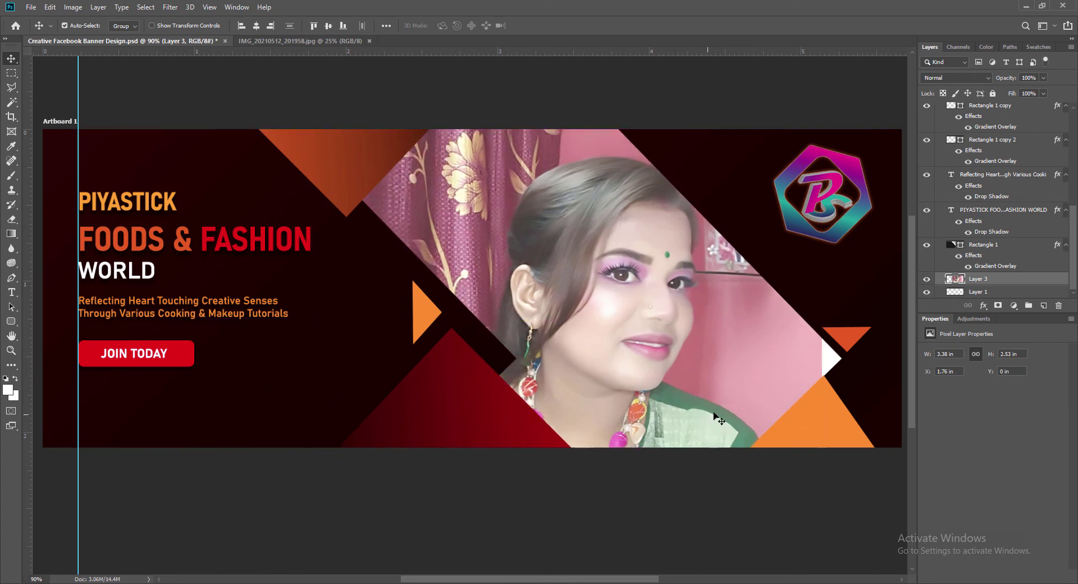
{"action": "left_click_drag", "start_coordinate": [799, 378], "coordinate": [754, 366]}
Duplicate the portrait into the white gap, nudge it into the diamond, and save.
{"action": "left_click_drag", "start_coordinate": [974, 292], "coordinate": [973, 279]}
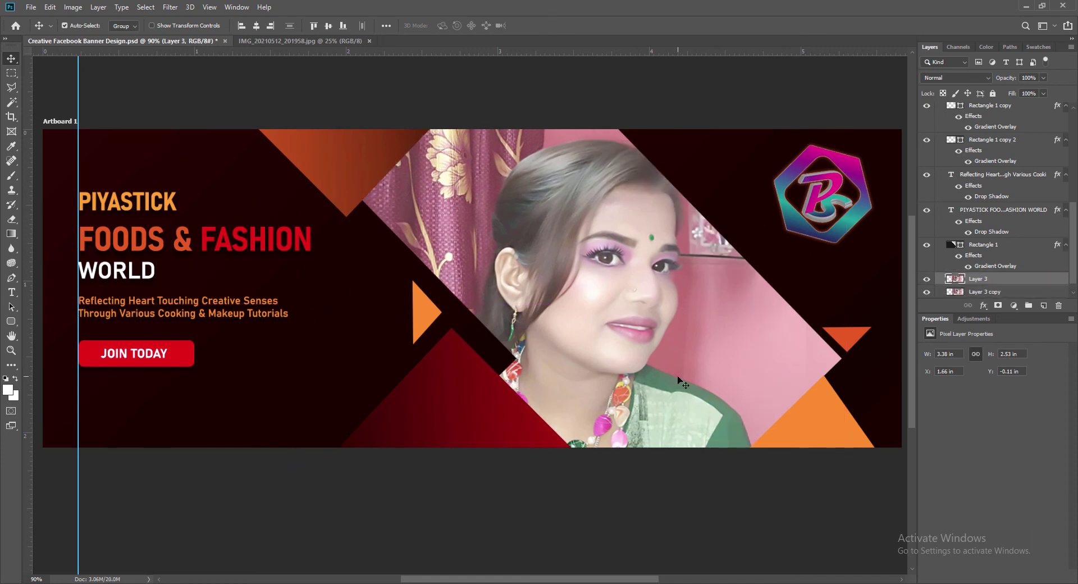
{"action": "key", "text": "shift+Left"}
{"action": "key", "text": "shift+Left"}
{"action": "key", "text": "shift+Left"}
{"action": "key", "text": "shift+Left"}
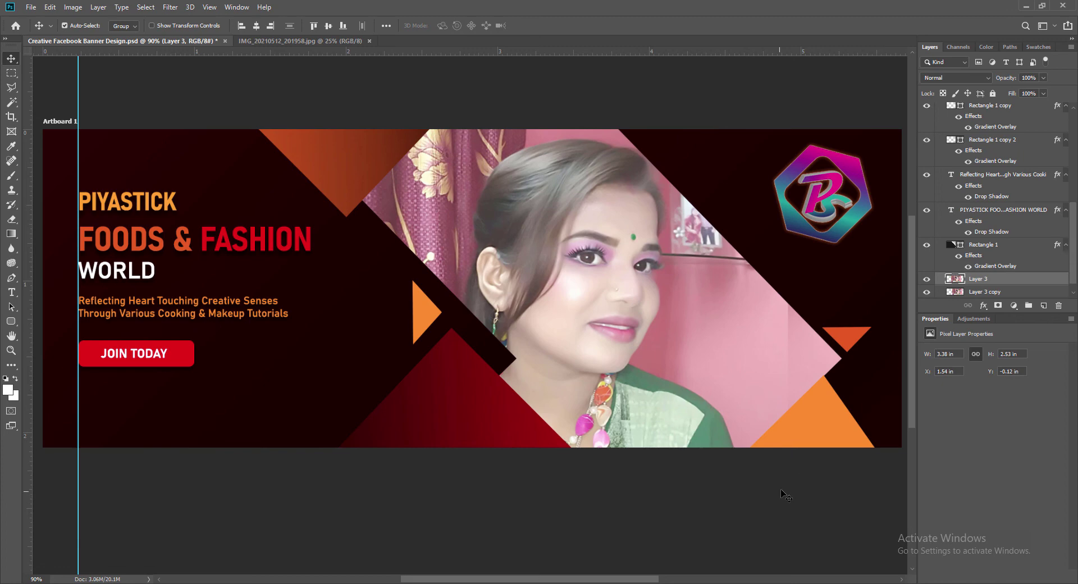
{"action": "key", "text": "shift+Right"}
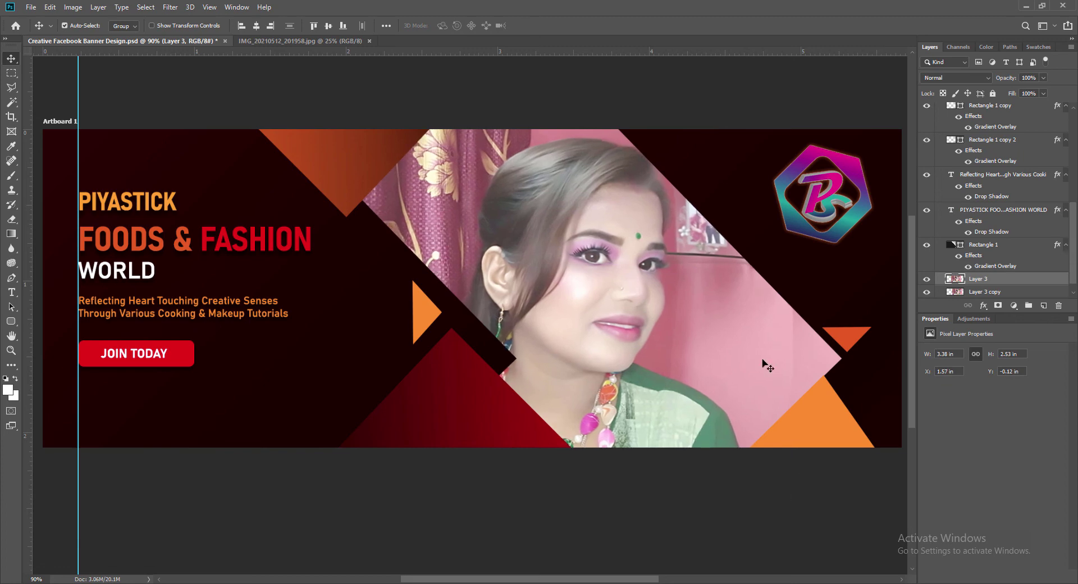
{"action": "key", "text": "ctrl+s"}
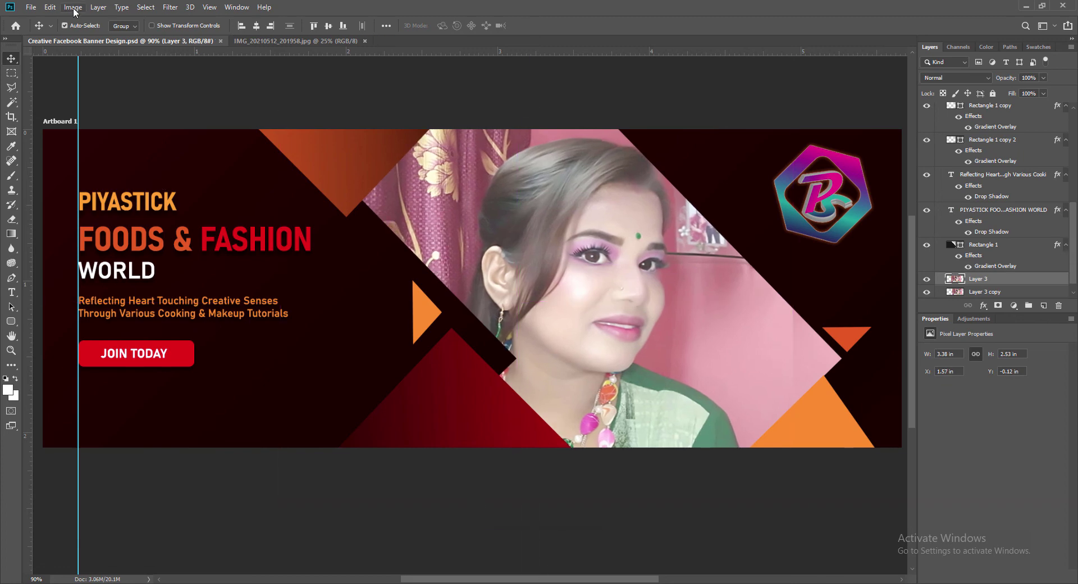
Apply Vibrance +100 and Saturation +17 to the portrait.
{"action": "left_click", "coordinate": [73, 8]}
{"action": "mouse_move", "coordinate": [107, 41]}
{"action": "left_click", "coordinate": [320, 96]}
{"action": "left_click_drag", "start_coordinate": [758, 130], "coordinate": [780, 133]}
{"action": "left_click_drag", "start_coordinate": [725, 163], "coordinate": [739, 165]}
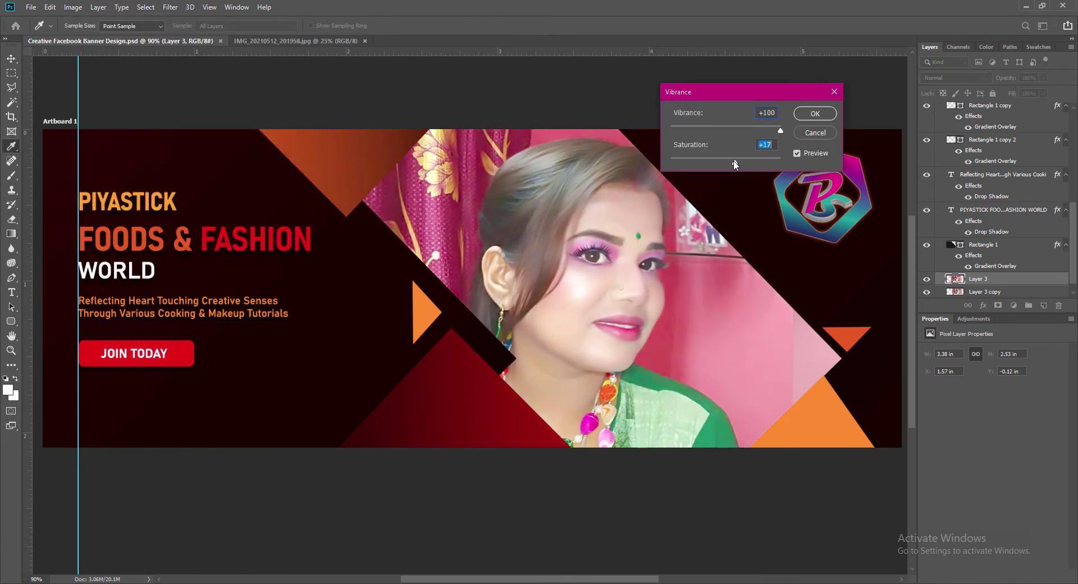
{"action": "key", "text": "Return"}
Apply a Vibrance boost with saturation 15 to the portrait copy and save the banner.
{"action": "left_click", "coordinate": [983, 291]}
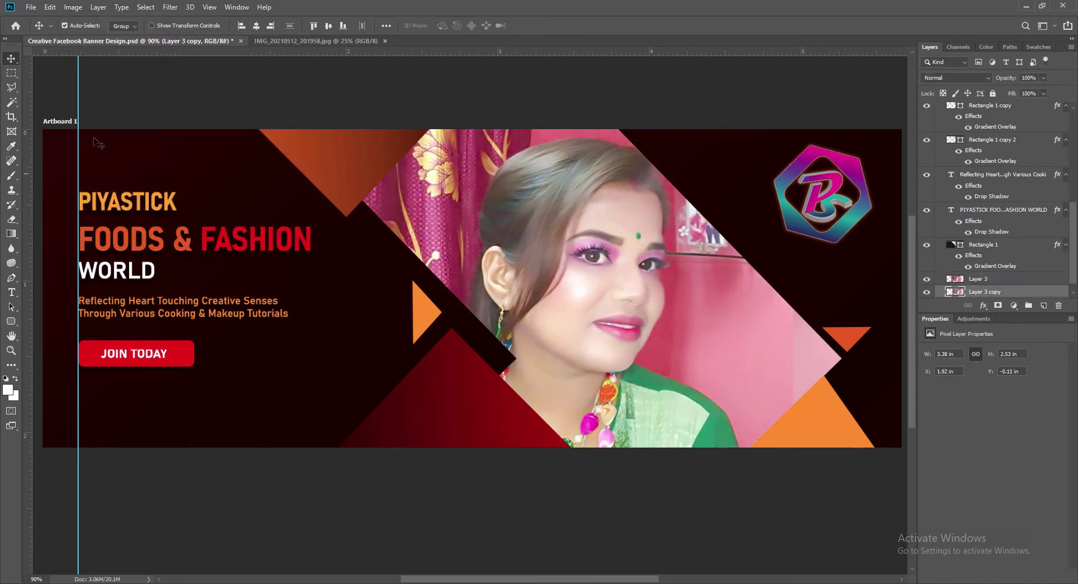
{"action": "left_click", "coordinate": [73, 8]}
{"action": "mouse_move", "coordinate": [106, 32]}
{"action": "left_click", "coordinate": [213, 84]}
{"action": "type", "text": "15"}
{"action": "left_click", "coordinate": [806, 119]}
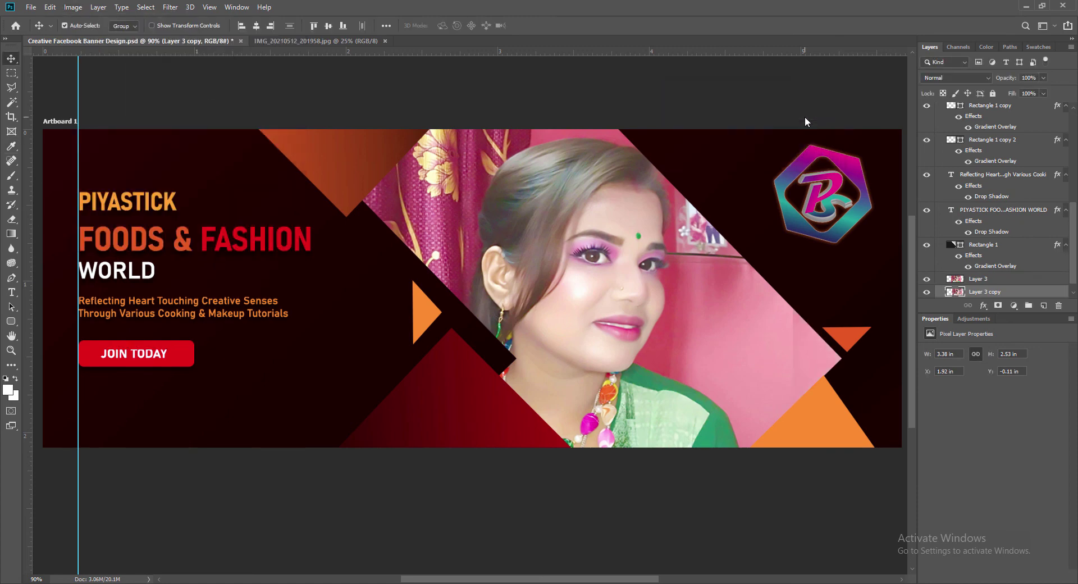
{"action": "left_click", "coordinate": [667, 384]}
{"action": "key", "text": "ctrl+s"}
Nudge the JOIN TODAY button and the tagline slightly upward.
{"action": "left_click_drag", "start_coordinate": [612, 578], "coordinate": [593, 577]}
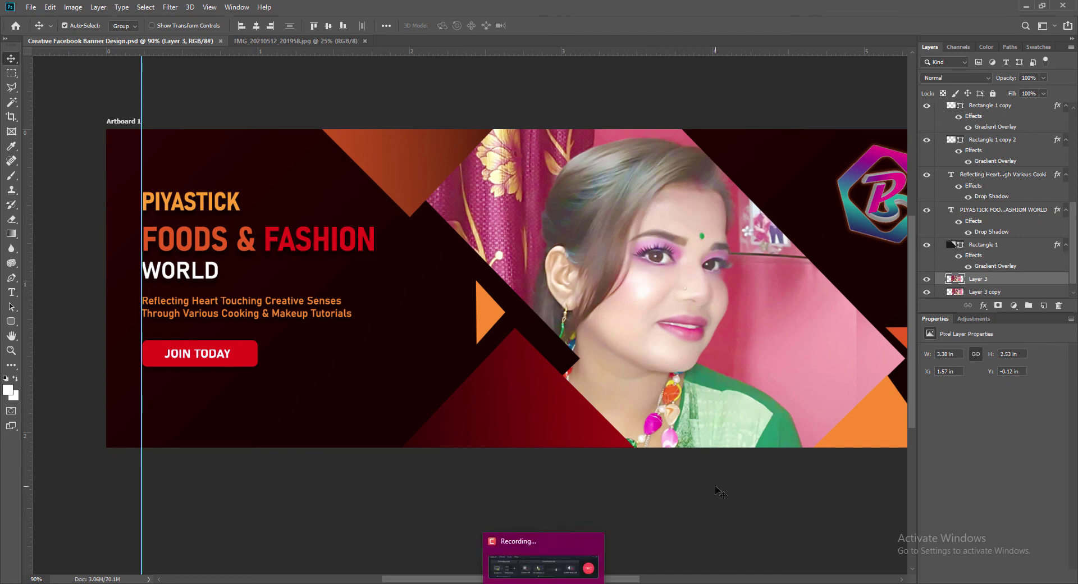
{"action": "left_click", "coordinate": [251, 365]}
{"action": "left_click", "coordinate": [205, 357], "text": "shift"}
{"action": "key", "text": "Up"}
{"action": "key", "text": "Up"}
{"action": "key", "text": "Up"}
{"action": "key", "text": "Up"}
{"action": "key", "text": "Up"}
{"action": "key", "text": "Up"}
{"action": "key", "text": "Up"}
{"action": "key", "text": "Up"}
{"action": "key", "text": "Up"}
{"action": "key", "text": "Up"}
{"action": "key", "text": "Up"}
{"action": "key", "text": "Up"}
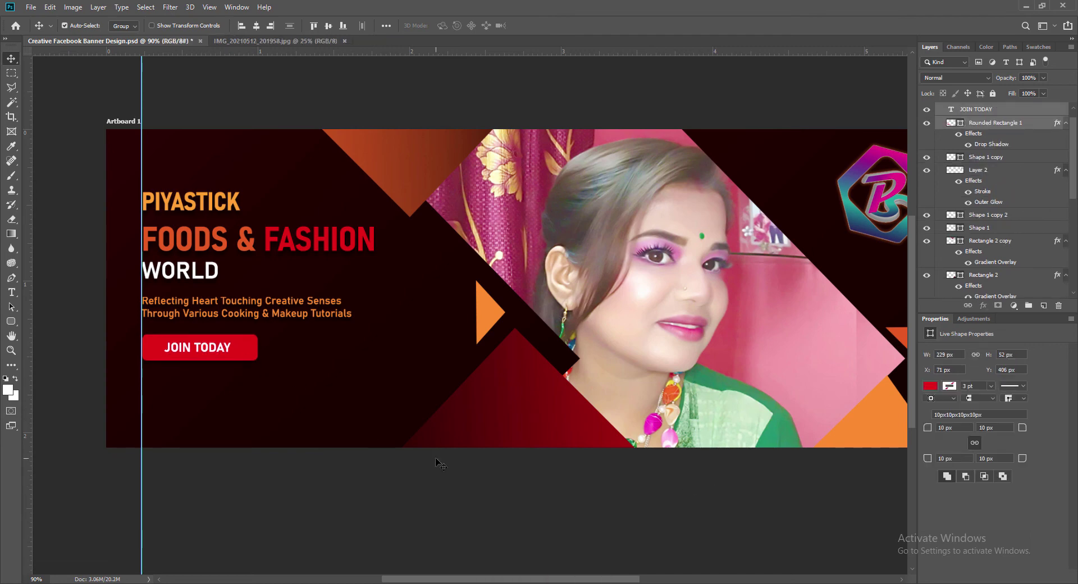
{"action": "left_click", "coordinate": [162, 307]}
{"action": "key", "text": "Up"}
{"action": "key", "text": "Up"}
{"action": "key", "text": "Up"}
{"action": "key", "text": "Up"}
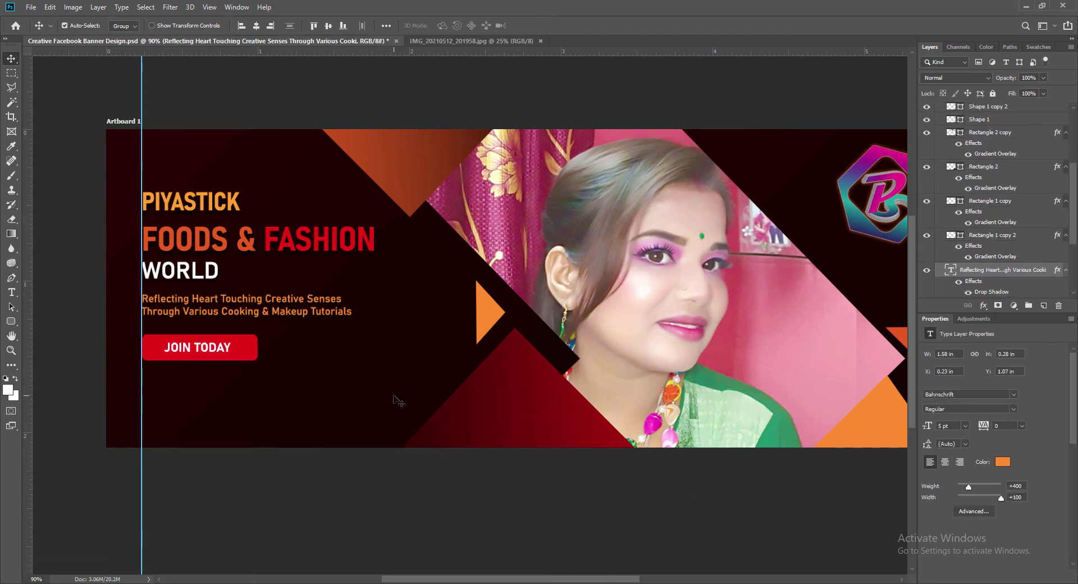
Open the social media icons image from F:\Works & Projects\Photoshop Works\images and zoom to 200%.
{"action": "left_click", "coordinate": [31, 8]}
{"action": "left_click", "coordinate": [44, 30]}
{"action": "left_click", "coordinate": [61, 352]}
{"action": "double_click", "coordinate": [405, 107]}
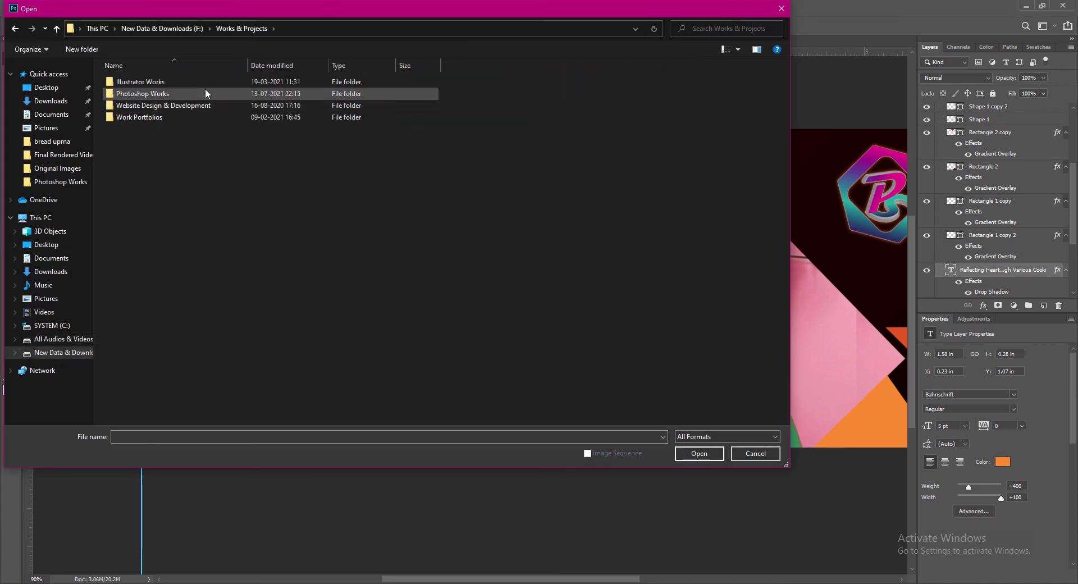
{"action": "double_click", "coordinate": [205, 89]}
{"action": "double_click", "coordinate": [279, 72]}
{"action": "left_click", "coordinate": [194, 270]}
{"action": "left_click", "coordinate": [708, 456]}
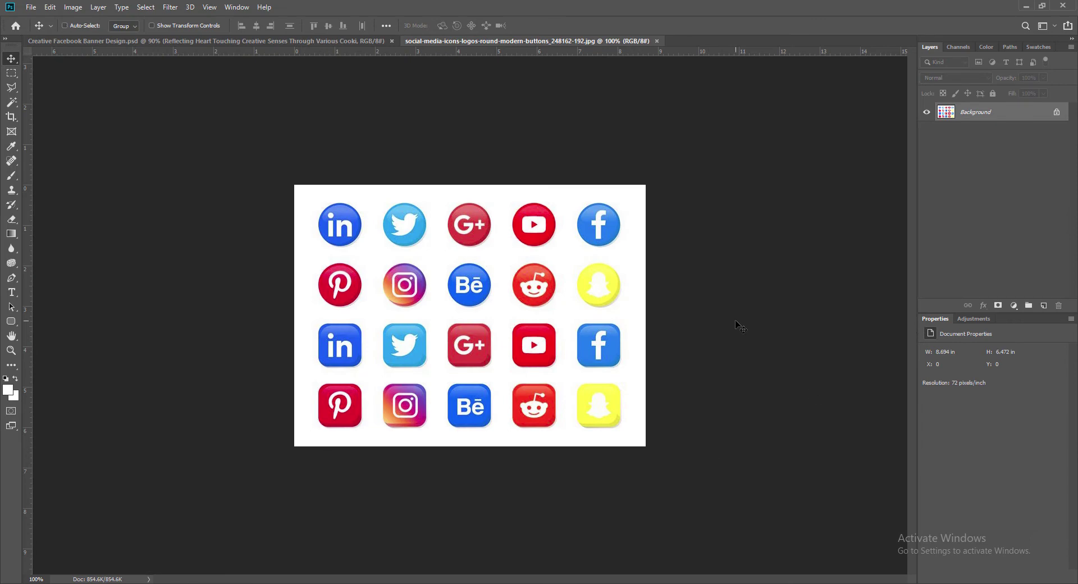
{"action": "key", "text": "ctrl+plus"}
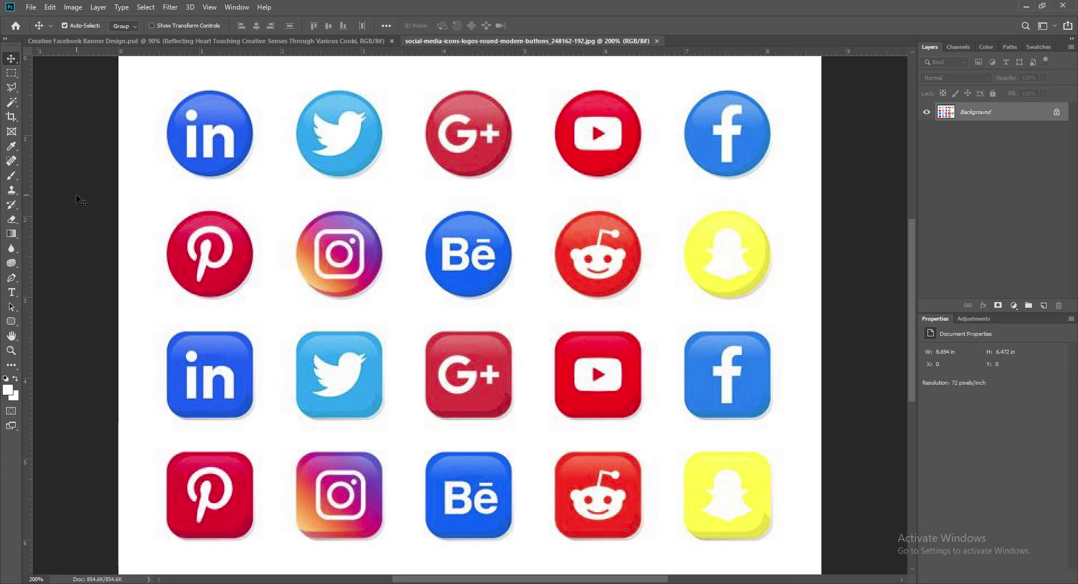
Select the YouTube icon, including its play-button hole, and drag it into the banner.
{"action": "left_click", "coordinate": [11, 103], "text": "alt"}
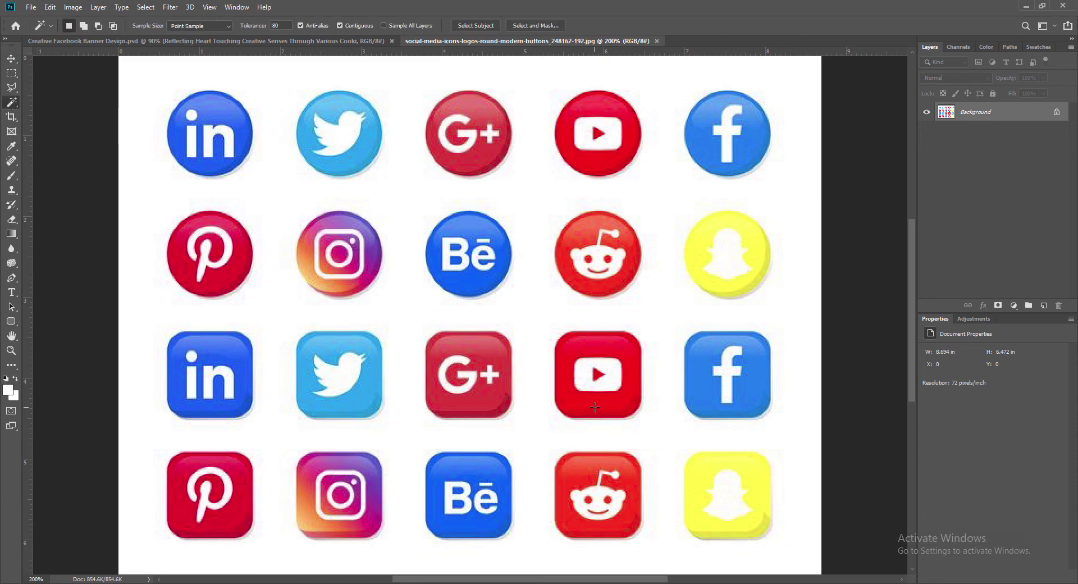
{"action": "left_click", "coordinate": [598, 375], "text": "shift"}
{"action": "left_click", "coordinate": [11, 58]}
{"action": "left_click_drag", "start_coordinate": [607, 403], "coordinate": [164, 406]}
Shrink the YouTube icon below the JOIN TODAY button and add a horizontal guide along it.
{"action": "key", "text": "ctrl+t"}
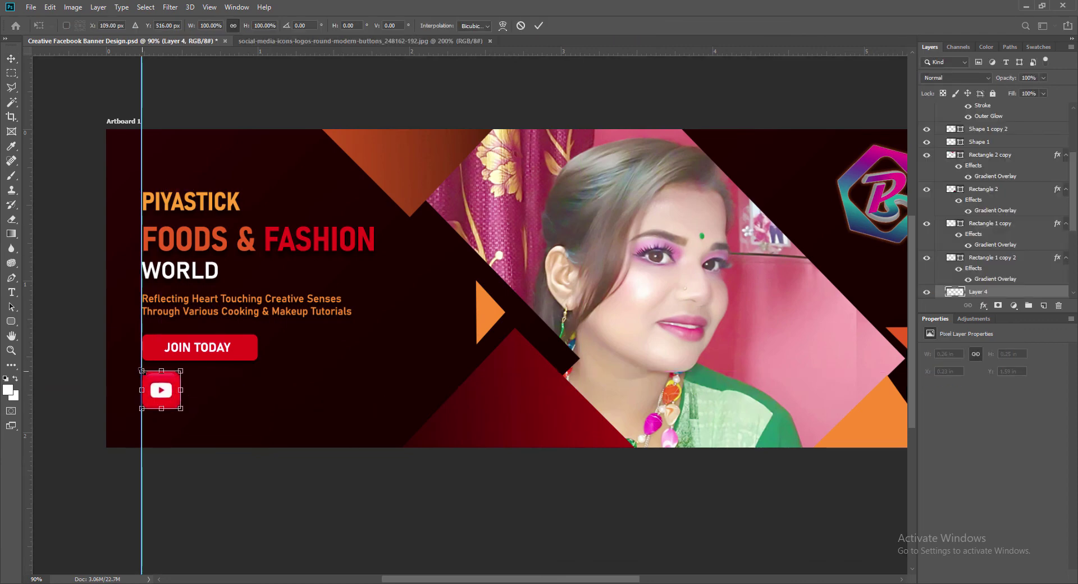
{"action": "left_click_drag", "start_coordinate": [141, 370], "coordinate": [158, 391]}
{"action": "key", "text": "Return"}
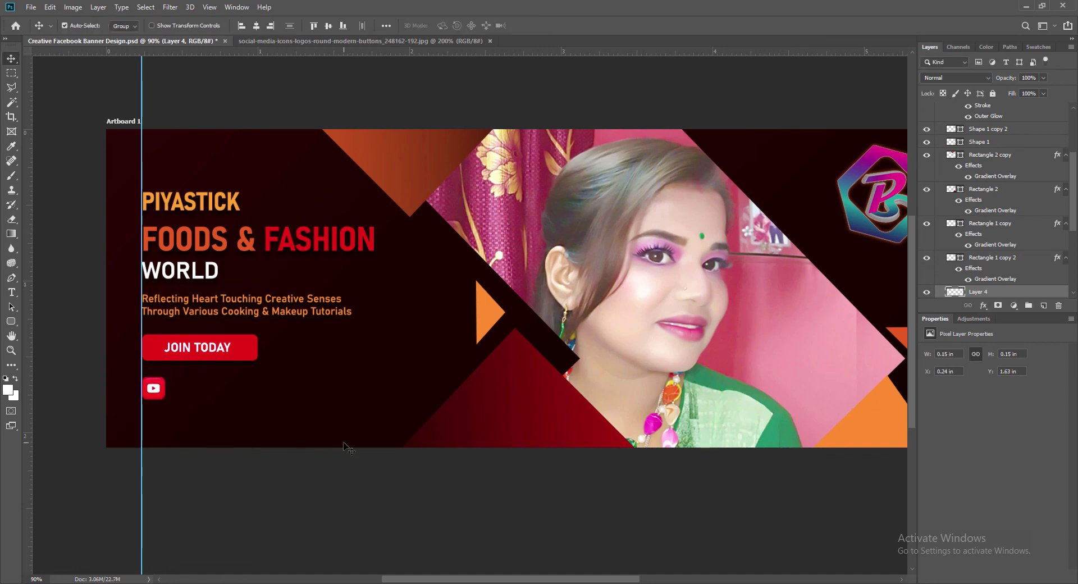
{"action": "key", "text": "ctrl+t"}
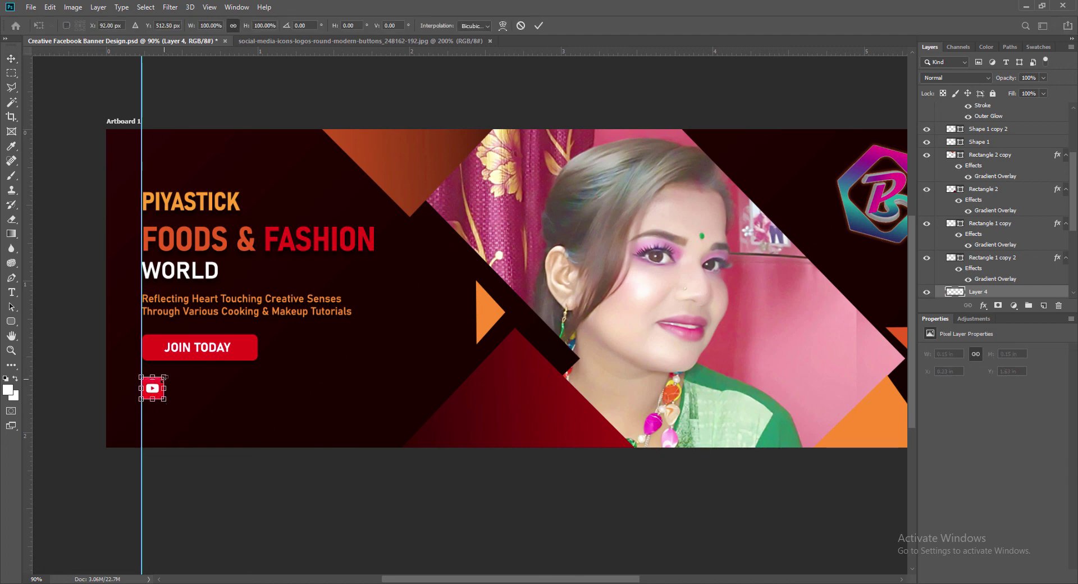
{"action": "left_click_drag", "start_coordinate": [142, 376], "coordinate": [145, 380]}
{"action": "key", "text": "Return"}
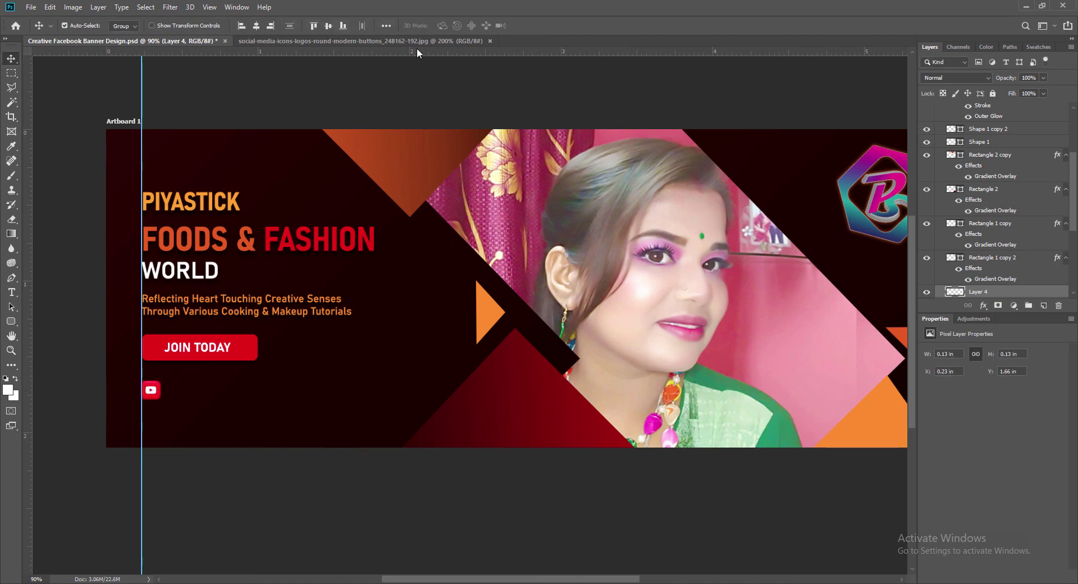
{"action": "left_click_drag", "start_coordinate": [417, 53], "coordinate": [383, 403]}
Bring the Instagram icon into the banner and scale it down onto the guides.
{"action": "left_click", "coordinate": [337, 41]}
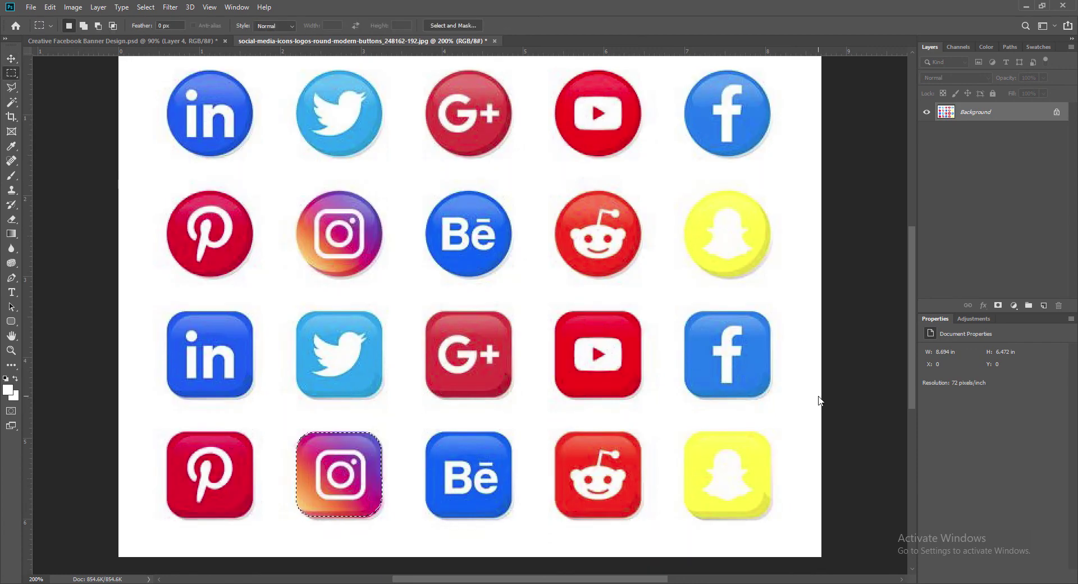
{"action": "left_click", "coordinate": [12, 58]}
{"action": "left_click_drag", "start_coordinate": [345, 488], "coordinate": [267, 383]}
{"action": "key", "text": "ctrl+t"}
{"action": "left_click", "coordinate": [539, 25]}
{"action": "key", "text": "ctrl+t"}
{"action": "key", "text": "Return"}
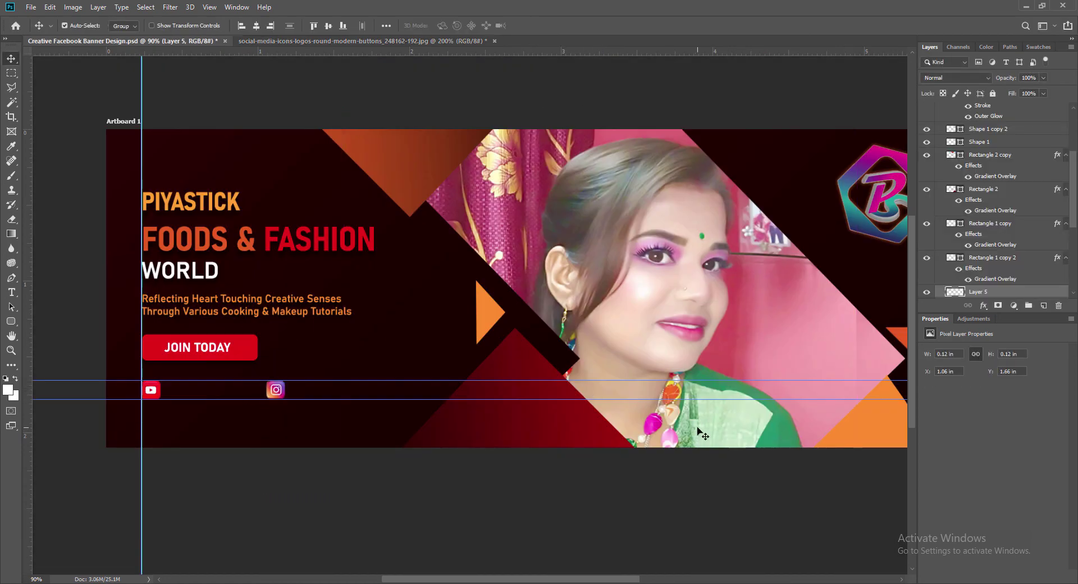
Bring the Google+ icon into the banner at half size beside the others.
{"action": "left_click", "coordinate": [359, 40]}
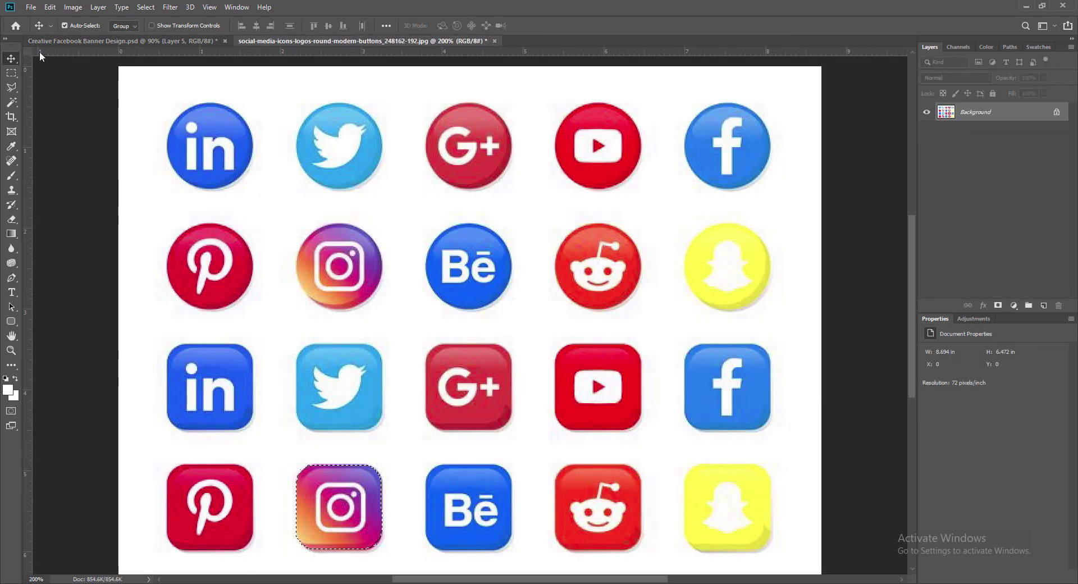
{"action": "key", "text": "m"}
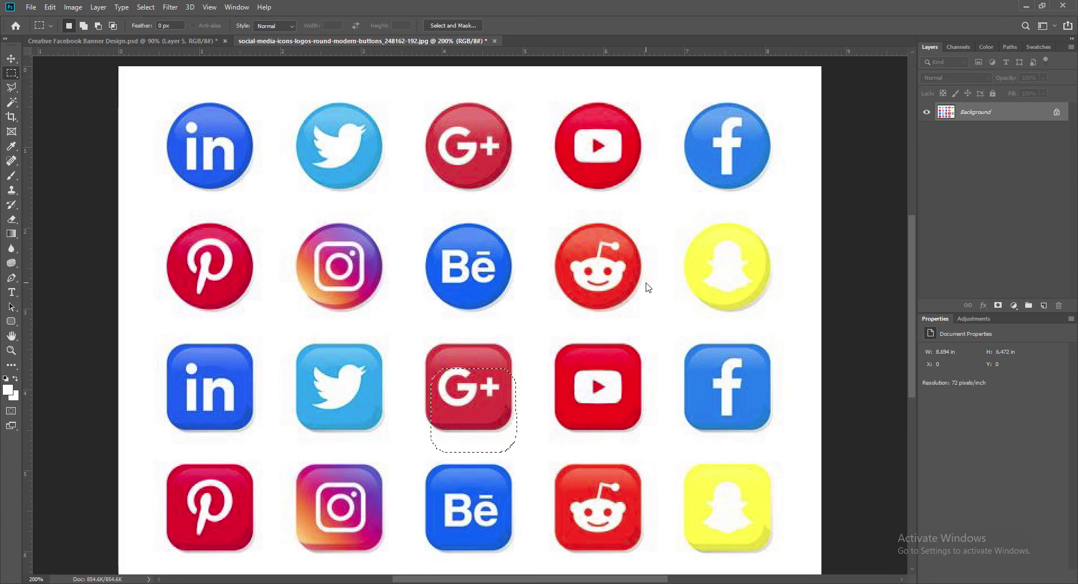
{"action": "left_click", "coordinate": [11, 59]}
{"action": "left_click_drag", "start_coordinate": [470, 388], "coordinate": [432, 380]}
{"action": "key", "text": "ctrl+t"}
{"action": "key", "text": "Return"}
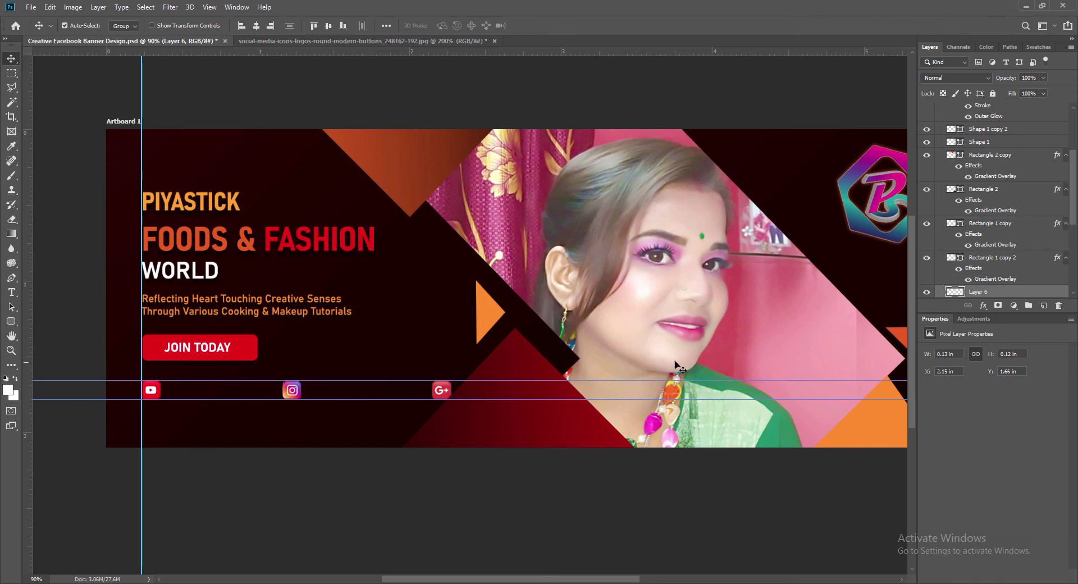
Reorder Layer 6 in the Layers panel and save the banner.
{"action": "scroll", "coordinate": [1033, 199], "scroll_direction": "down", "scroll_amount": 3}
{"action": "left_click", "coordinate": [480, 432]}
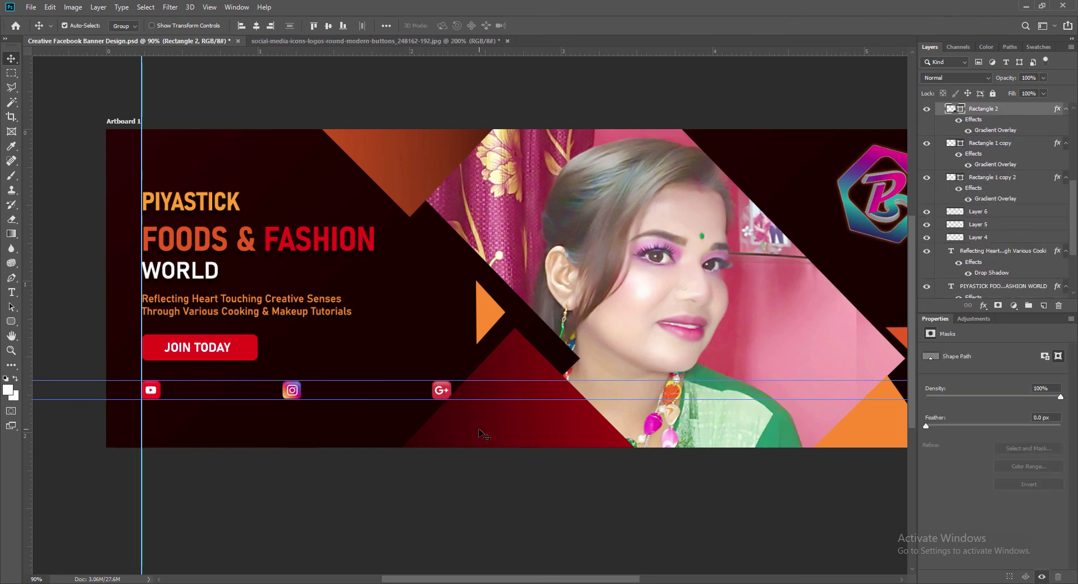
{"action": "left_click_drag", "start_coordinate": [1074, 237], "coordinate": [1074, 210]}
{"action": "left_click_drag", "start_coordinate": [955, 282], "coordinate": [971, 173]}
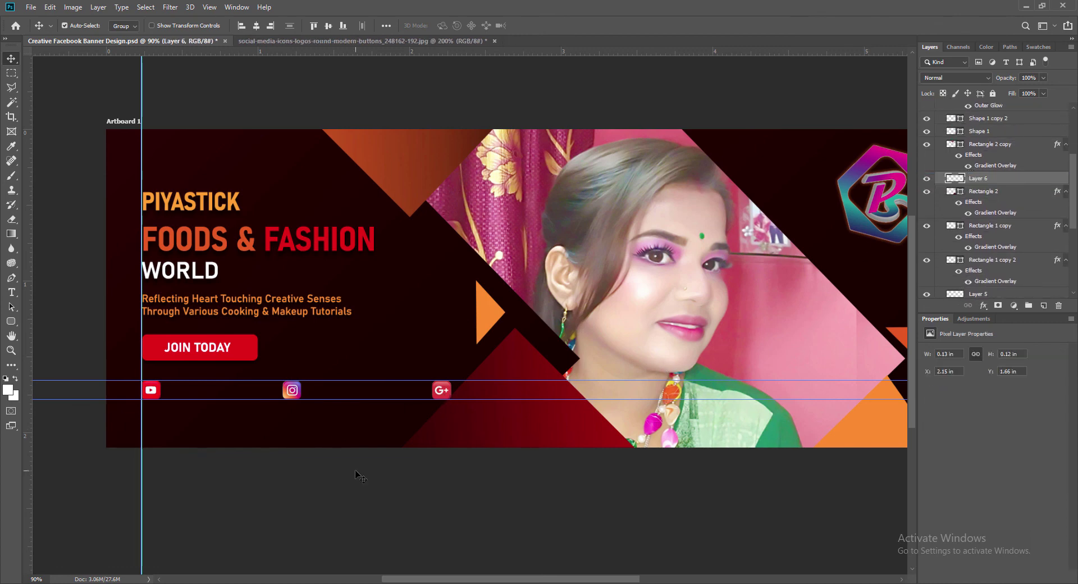
{"action": "key", "text": "ctrl+s"}
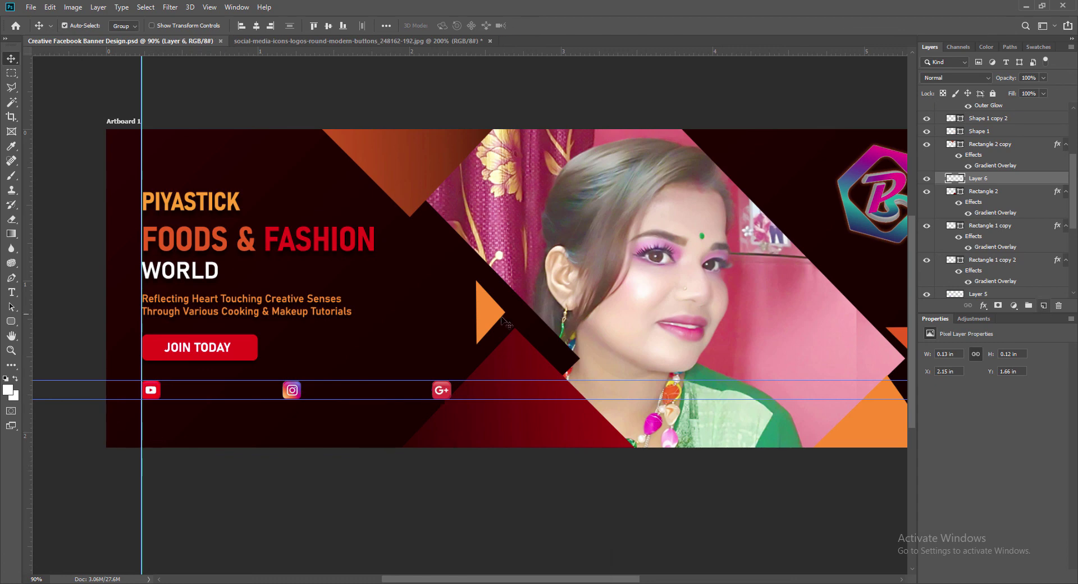
Type the caption 'Piyastick Foods & Fashion World' on a new layer beside the YouTube icon.
{"action": "left_click", "coordinate": [1044, 306]}
{"action": "left_click", "coordinate": [11, 293]}
{"action": "left_click", "coordinate": [177, 393]}
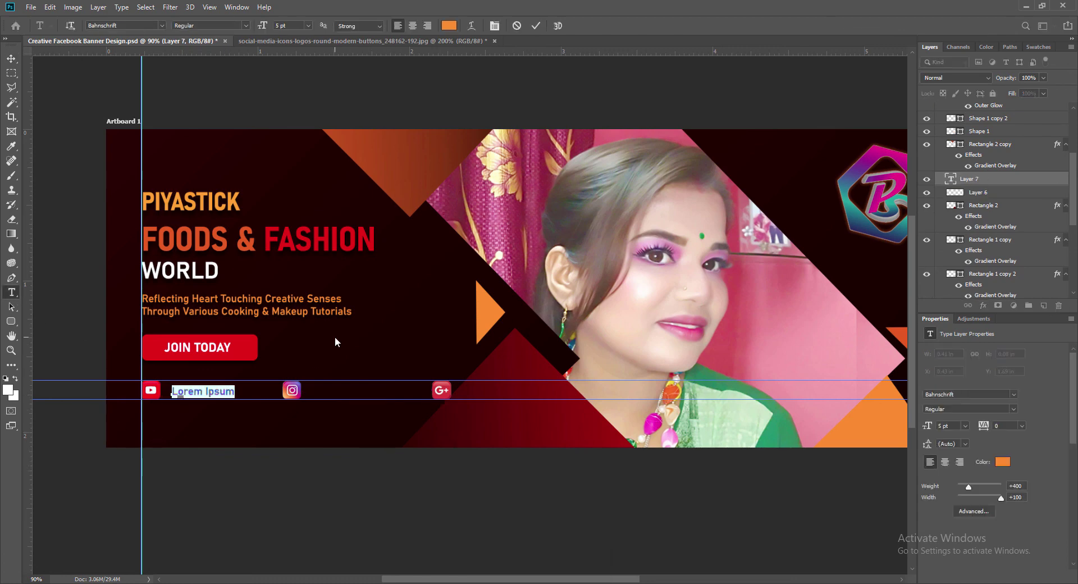
{"action": "type", "text": "Piyastick Foods & Fashi"}
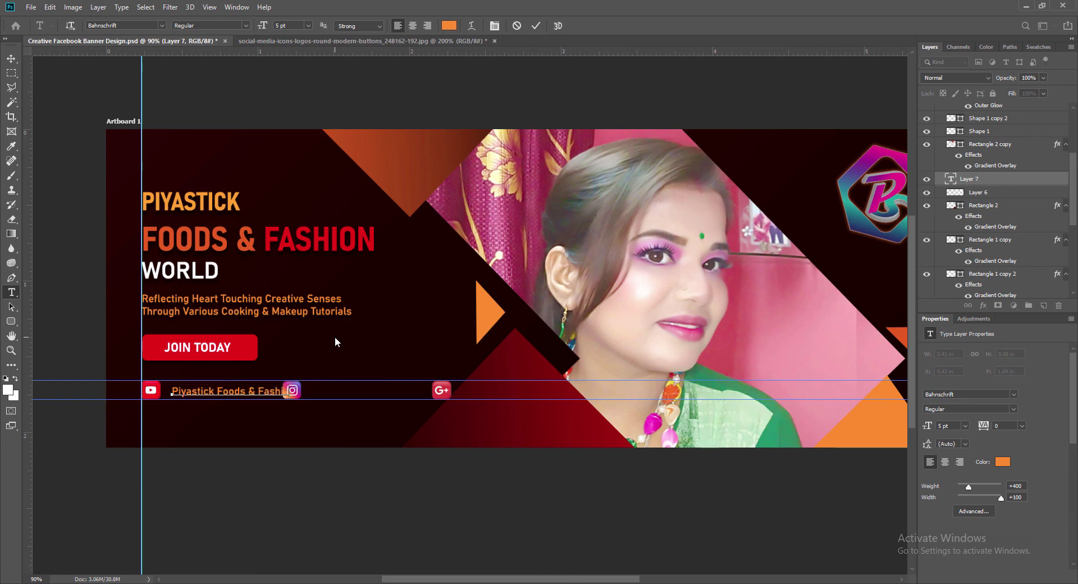
{"action": "type", "text": "on World"}
Make the caption SemiBold and white.
{"action": "left_click_drag", "start_coordinate": [327, 392], "coordinate": [172, 391]}
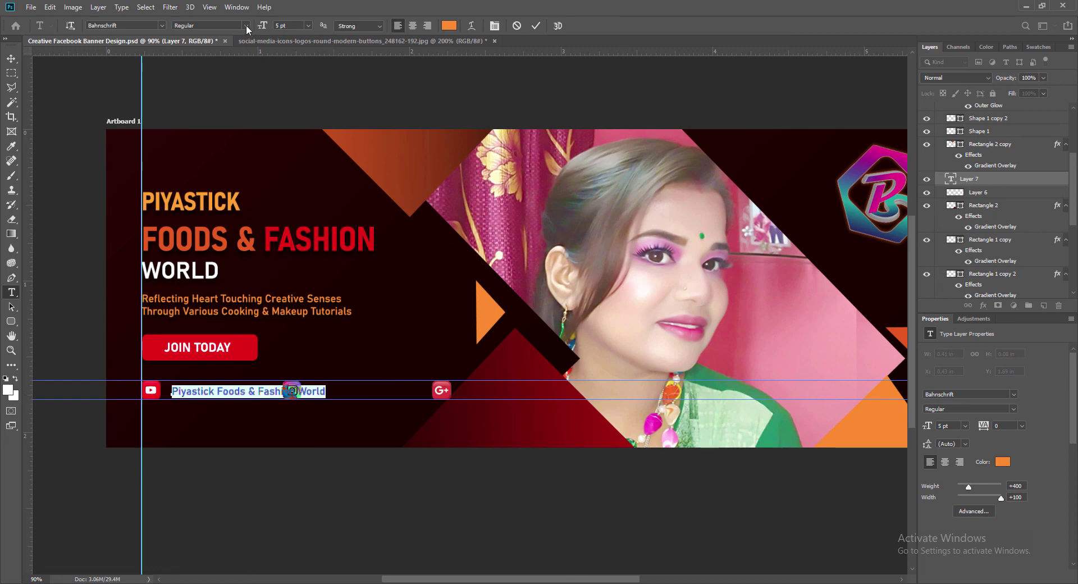
{"action": "left_click", "coordinate": [246, 26]}
{"action": "left_click", "coordinate": [202, 61]}
{"action": "left_click", "coordinate": [449, 25]}
{"action": "left_click", "coordinate": [288, 386]}
{"action": "left_click", "coordinate": [545, 383]}
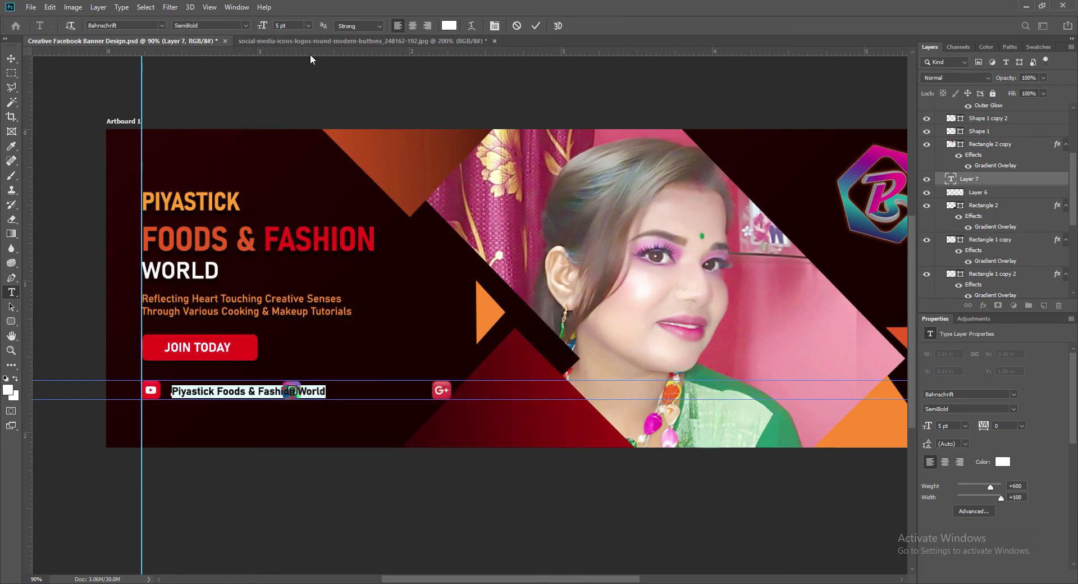
{"action": "left_click", "coordinate": [535, 26]}
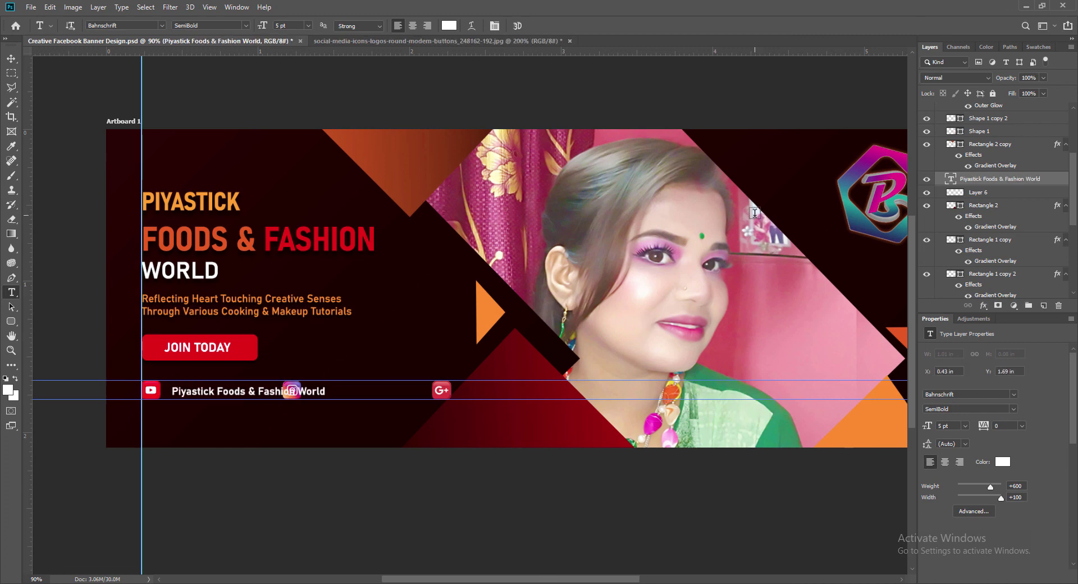
Move the caption next to the YouTube icon and set its size to 4 pt.
{"action": "left_click", "coordinate": [11, 58]}
{"action": "key", "text": "Left"}
{"action": "key", "text": "Left"}
{"action": "key", "text": "Left"}
{"action": "key", "text": "Left"}
{"action": "key", "text": "Left"}
{"action": "key", "text": "Left"}
{"action": "key", "text": "Left"}
{"action": "key", "text": "Left"}
{"action": "key", "text": "Left"}
{"action": "key", "text": "Left"}
{"action": "key", "text": "Left"}
{"action": "key", "text": "Left"}
{"action": "key", "text": "Left"}
{"action": "key", "text": "Left"}
{"action": "key", "text": "Left"}
{"action": "key", "text": "Left"}
{"action": "key", "text": "Left"}
{"action": "key", "text": "Up"}
{"action": "key", "text": "Up"}
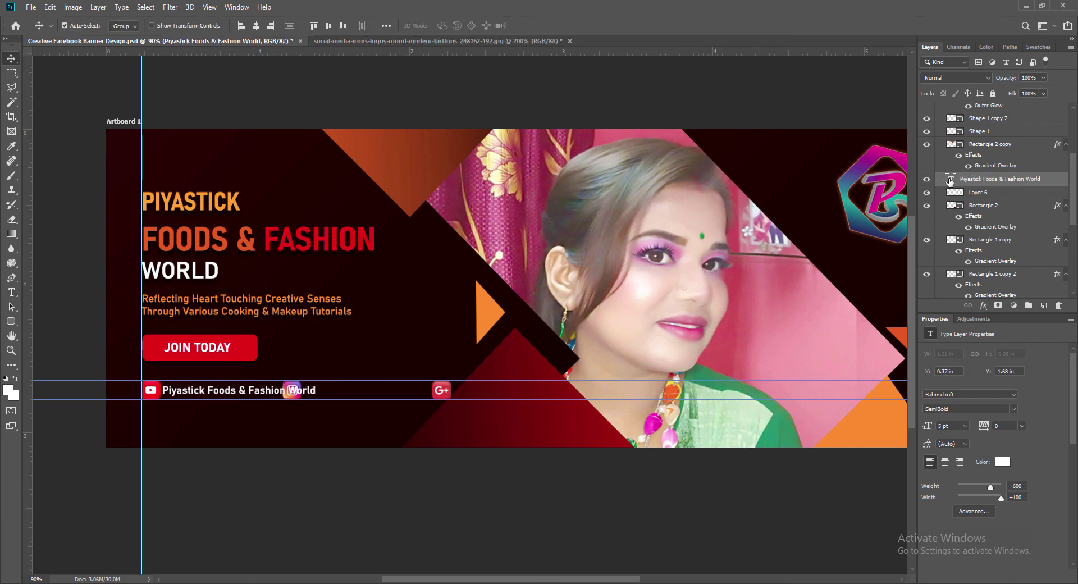
{"action": "double_click", "coordinate": [950, 178]}
{"action": "type", "text": "4"}
{"action": "left_click", "coordinate": [536, 25]}
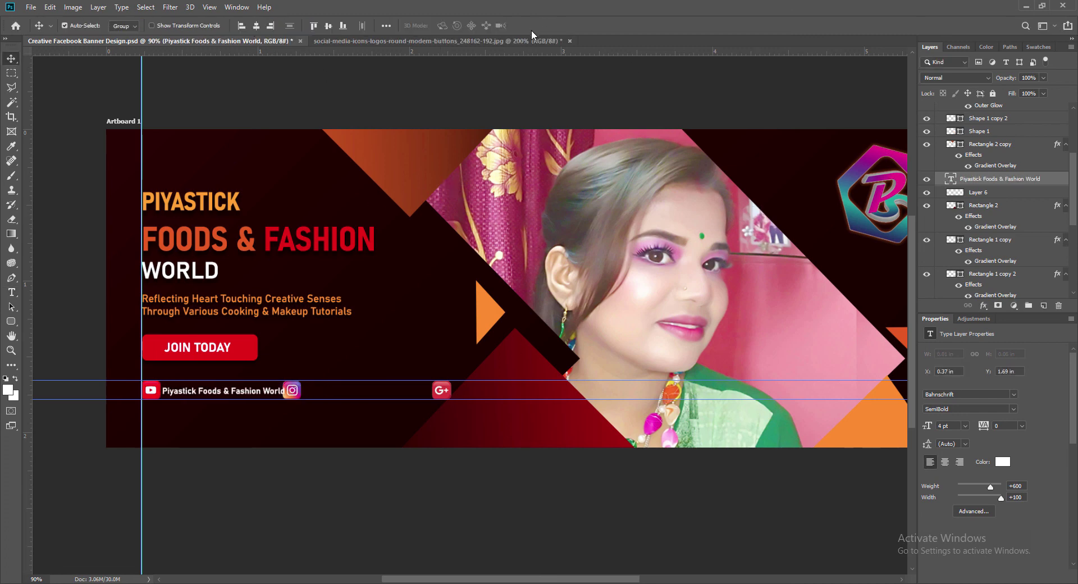
Raise the caption slightly and shift the Instagram and Google+ icons right of it.
{"action": "left_click", "coordinate": [295, 391]}
{"action": "left_click", "coordinate": [200, 392]}
{"action": "key", "text": "Up"}
{"action": "left_click", "coordinate": [289, 393]}
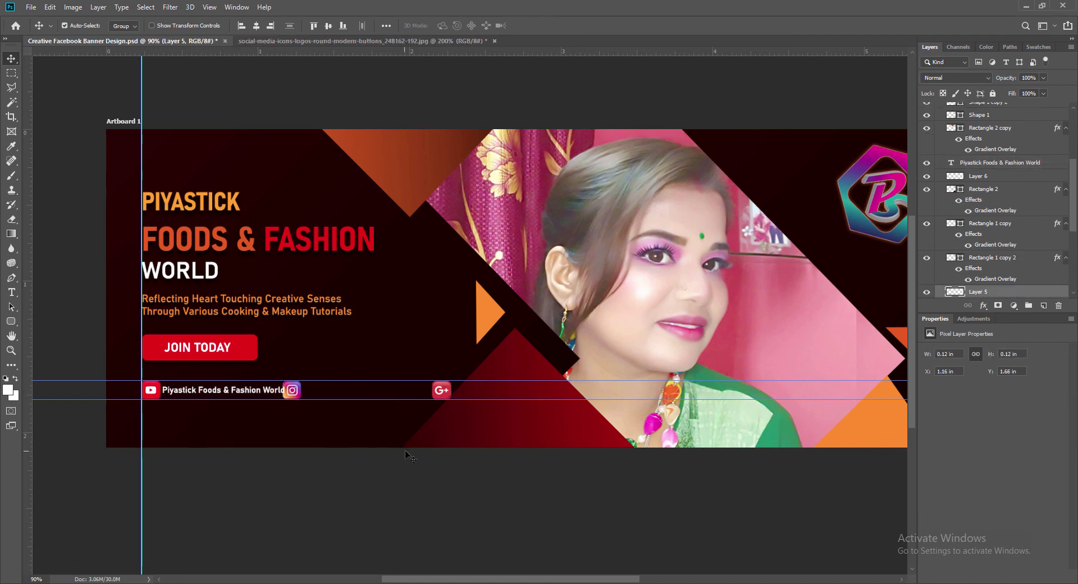
{"action": "key", "text": "Right"}
{"action": "key", "text": "Right"}
{"action": "key", "text": "Right"}
{"action": "key", "text": "Right"}
{"action": "key", "text": "Right"}
{"action": "key", "text": "Right"}
{"action": "key", "text": "Right"}
{"action": "key", "text": "Right"}
{"action": "key", "text": "Right"}
{"action": "key", "text": "Right"}
{"action": "key", "text": "Right"}
{"action": "key", "text": "Right"}
{"action": "key", "text": "Right"}
{"action": "key", "text": "Right"}
{"action": "key", "text": "Right"}
{"action": "left_click", "coordinate": [441, 394]}
{"action": "key", "text": "shift+Right"}
{"action": "key", "text": "shift+Right"}
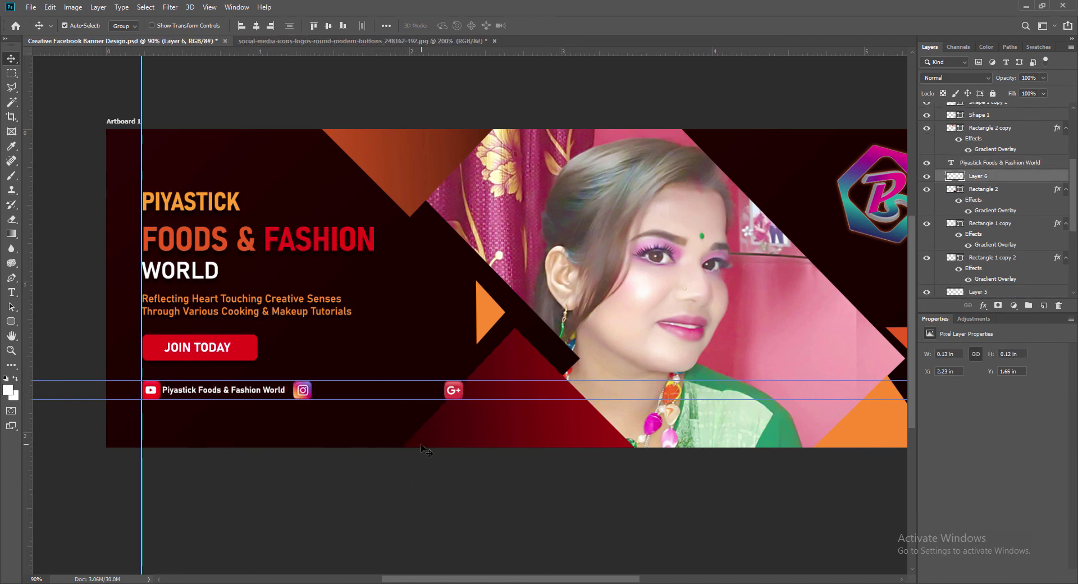
{"action": "left_click", "coordinate": [304, 395]}
{"action": "key", "text": "Right"}
{"action": "key", "text": "Right"}
{"action": "key", "text": "Right"}
{"action": "key", "text": "Right"}
{"action": "key", "text": "Right"}
Duplicate the caption to the right and change it to the Instagram handle.
{"action": "left_click_drag", "start_coordinate": [181, 395], "coordinate": [487, 431]}
{"action": "double_click", "coordinate": [952, 165]}
{"action": "double_click", "coordinate": [387, 391]}
{"action": "type", "text": "_"}
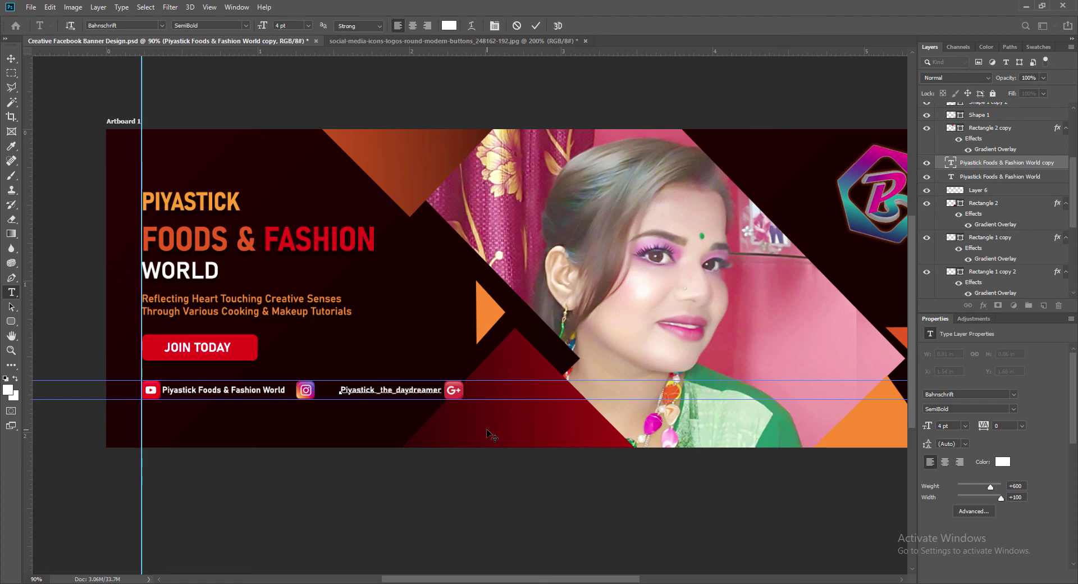
{"action": "key", "text": "BackSpace"}
{"action": "type", "text": "p"}
{"action": "left_click", "coordinate": [536, 26]}
Nudge the handle caption and Google+ icon left, and copy the caption beside Google+.
{"action": "key", "text": "v"}
{"action": "key", "text": "shift+Left"}
{"action": "key", "text": "shift+Left"}
{"action": "key", "text": "shift+Left"}
{"action": "key", "text": "shift+Left"}
{"action": "key", "text": "shift+Left"}
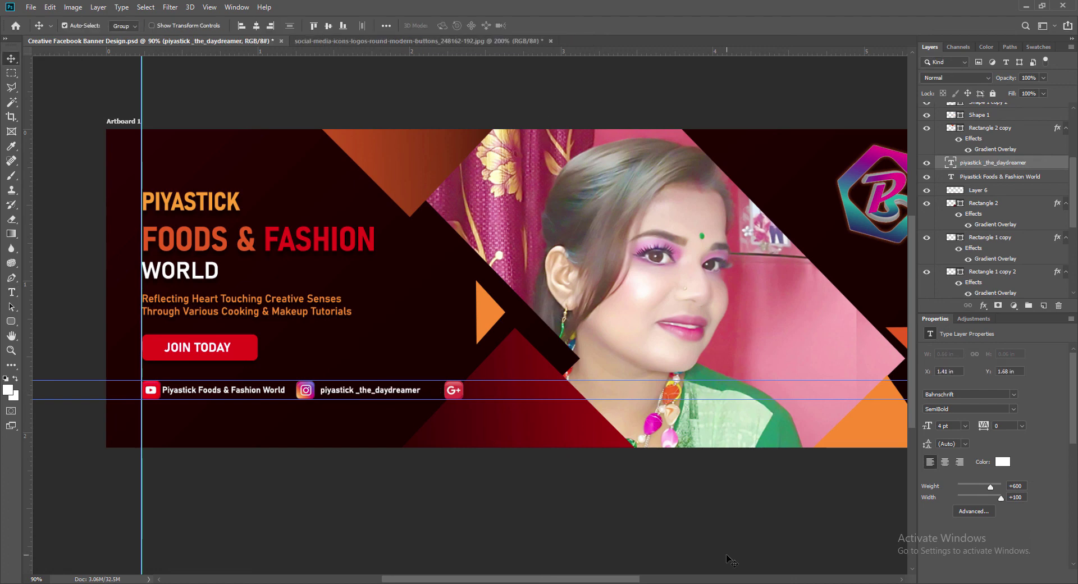
{"action": "key", "text": "alt+bracketleft"}
{"action": "key", "text": "alt+bracketleft"}
{"action": "key", "text": "shift+Left"}
{"action": "key", "text": "shift+Left"}
{"action": "key", "text": "shift+Left"}
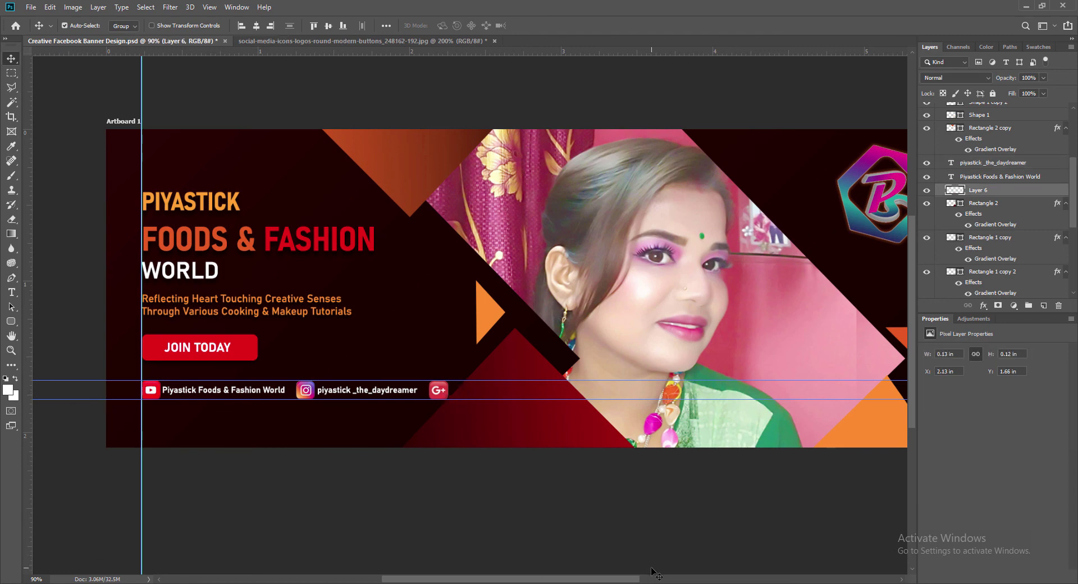
{"action": "left_click_drag", "start_coordinate": [336, 394], "coordinate": [498, 394], "text": "alt"}
{"action": "key", "text": "shift+Left"}
{"action": "key", "text": "shift+Left"}
{"action": "key", "text": "shift+Left"}
{"action": "key", "text": "shift+Left"}
{"action": "key", "text": "shift+Left"}
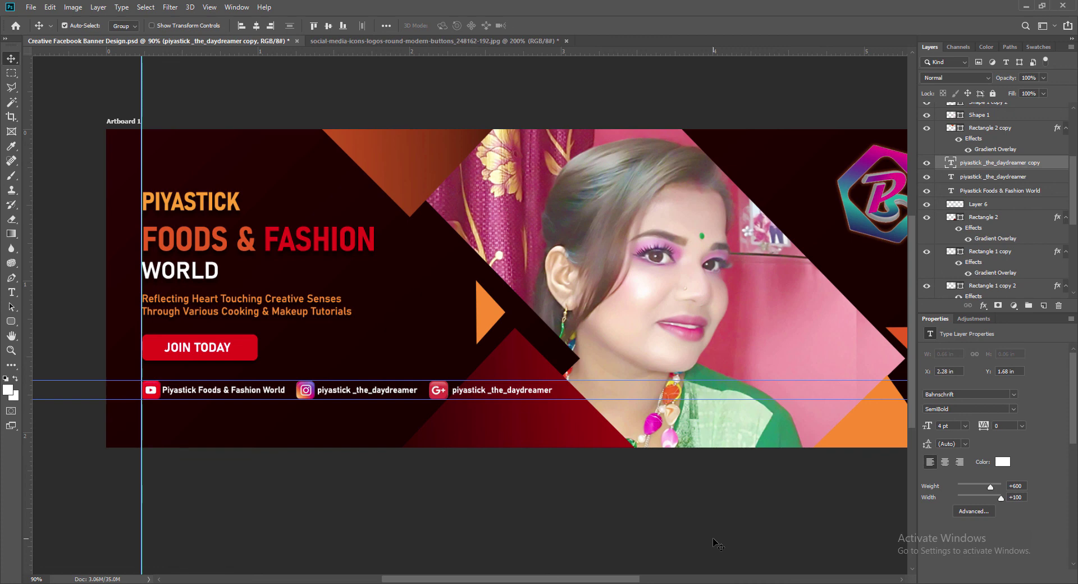
Replace the copied caption with the contact e-mail address and fix a mistyped character.
{"action": "double_click", "coordinate": [532, 374]}
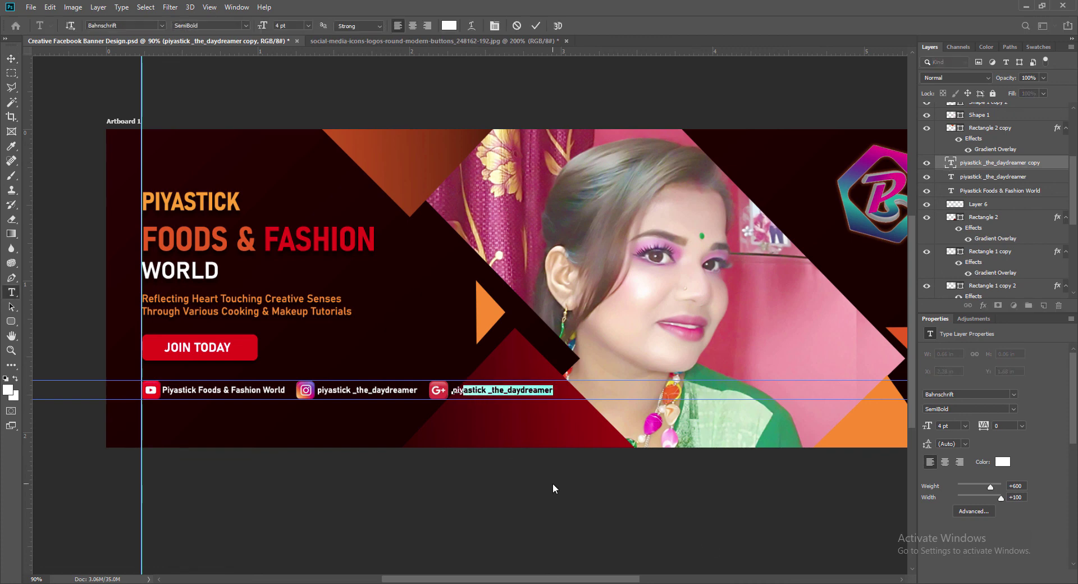
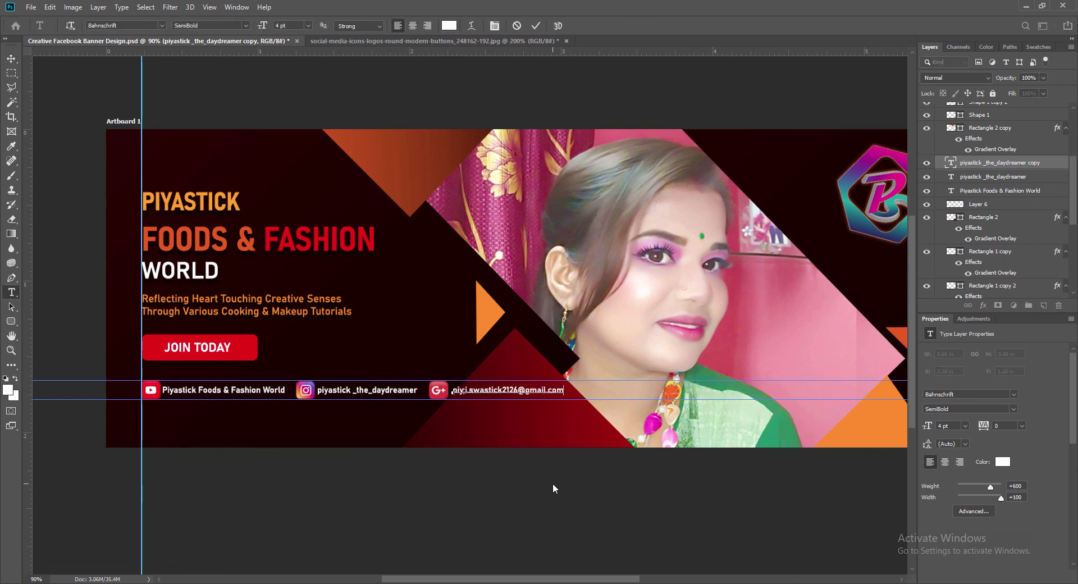
{"action": "key", "text": "ctrl+Return"}
{"action": "double_click", "coordinate": [467, 390]}
{"action": "left_click", "coordinate": [467, 391]}
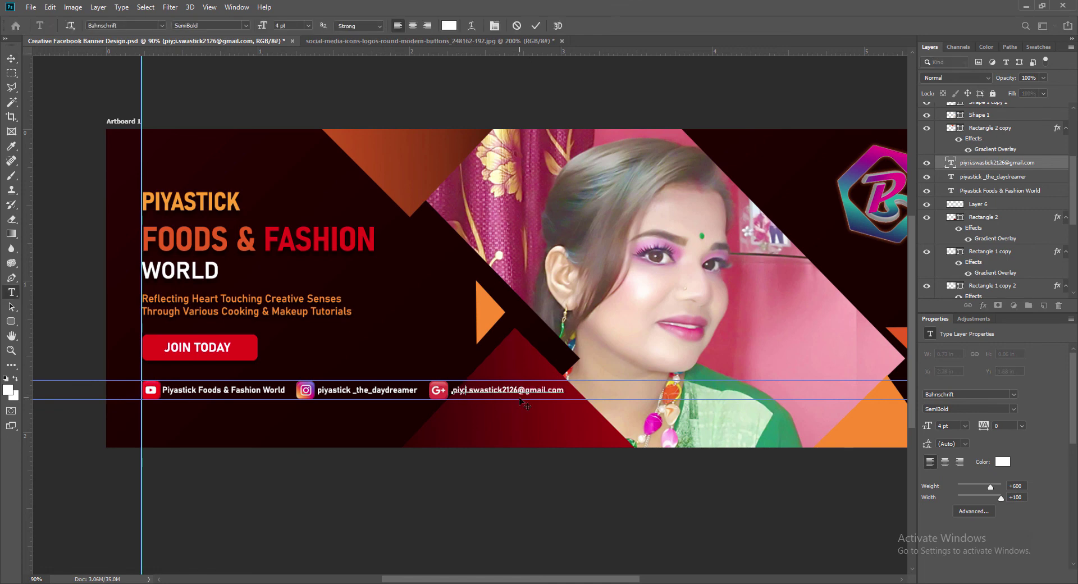
{"action": "key", "text": "BackSpace"}
{"action": "type", "text": "al"}
{"action": "left_click", "coordinate": [535, 26]}
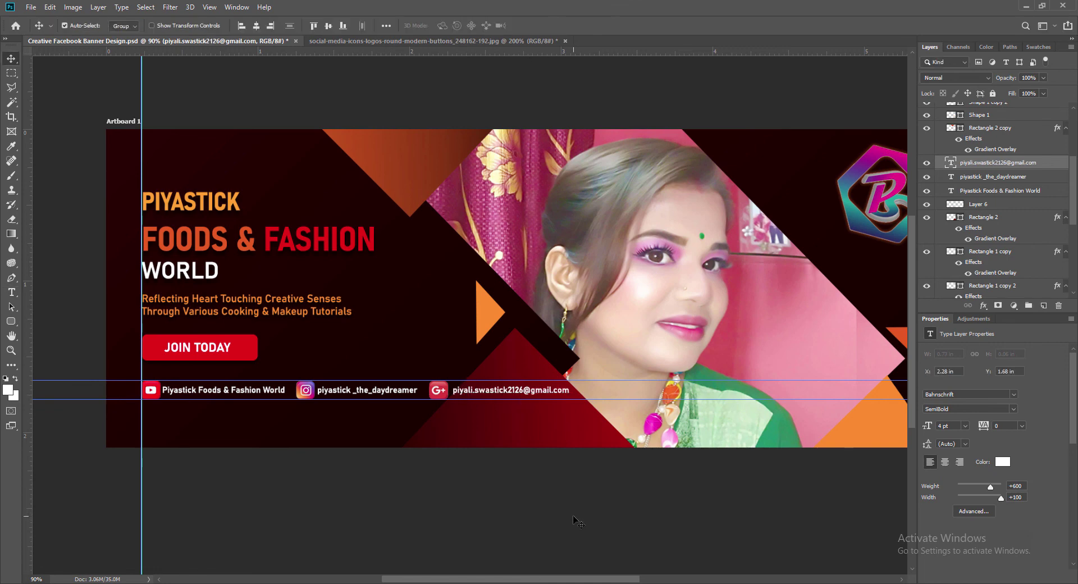
Shift the Google+ icon and e-mail caption slightly left together.
{"action": "left_click", "coordinate": [441, 391]}
{"action": "left_click", "coordinate": [467, 390], "text": "shift"}
{"action": "key", "text": "Left"}
{"action": "key", "text": "Left"}
{"action": "key", "text": "Left"}
{"action": "key", "text": "Left"}
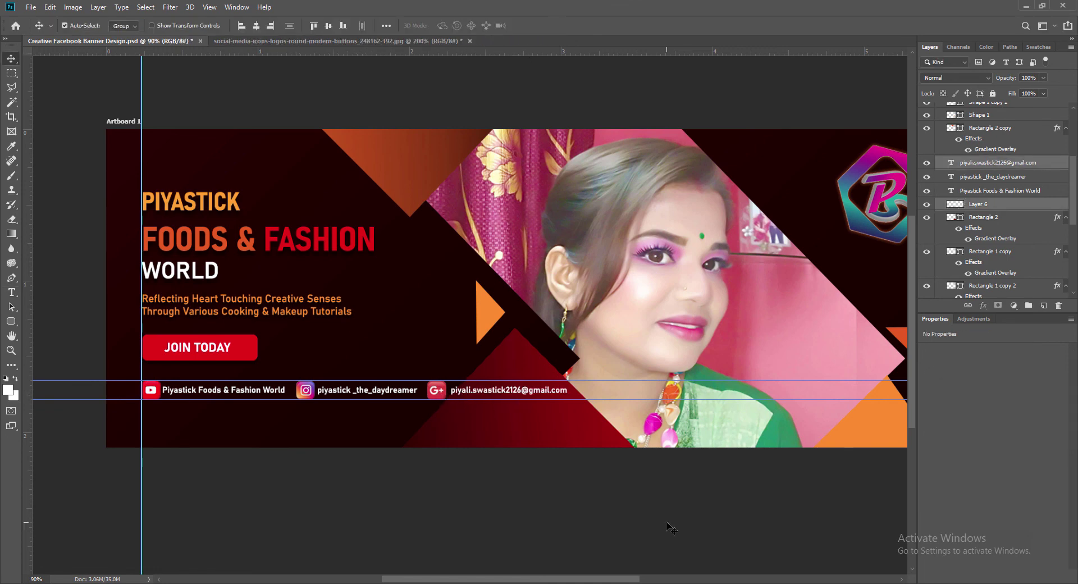
Nudge the YouTube and Instagram captions right, add an alignment guide, and save.
{"action": "left_click", "coordinate": [164, 394]}
{"action": "key", "text": "Right"}
{"action": "key", "text": "Right"}
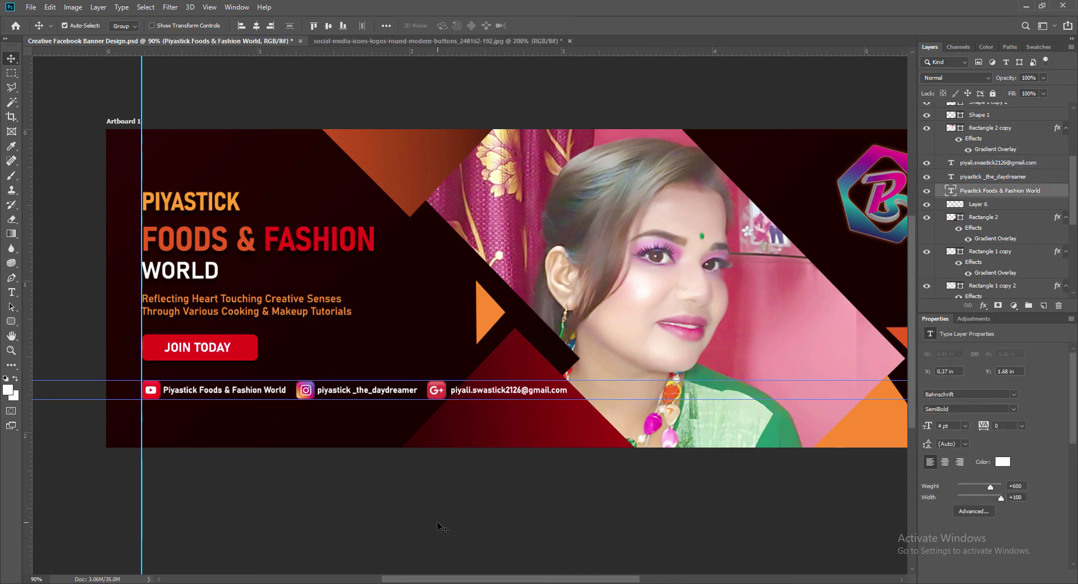
{"action": "left_click", "coordinate": [325, 396]}
{"action": "key", "text": "Right"}
{"action": "key", "text": "Right"}
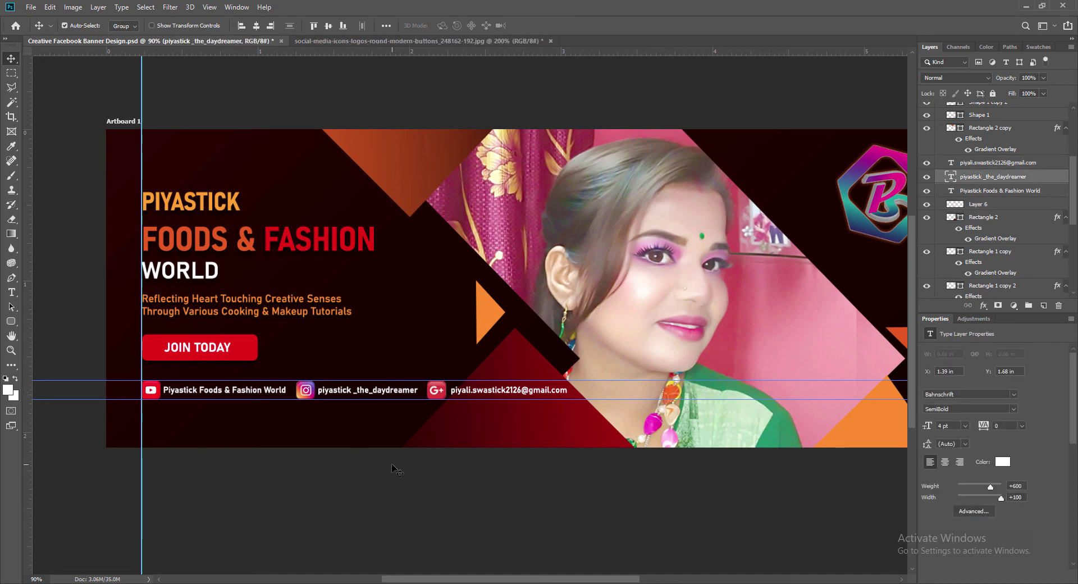
{"action": "left_click_drag", "start_coordinate": [464, 400], "coordinate": [465, 402]}
{"action": "key", "text": "ctrl+s"}
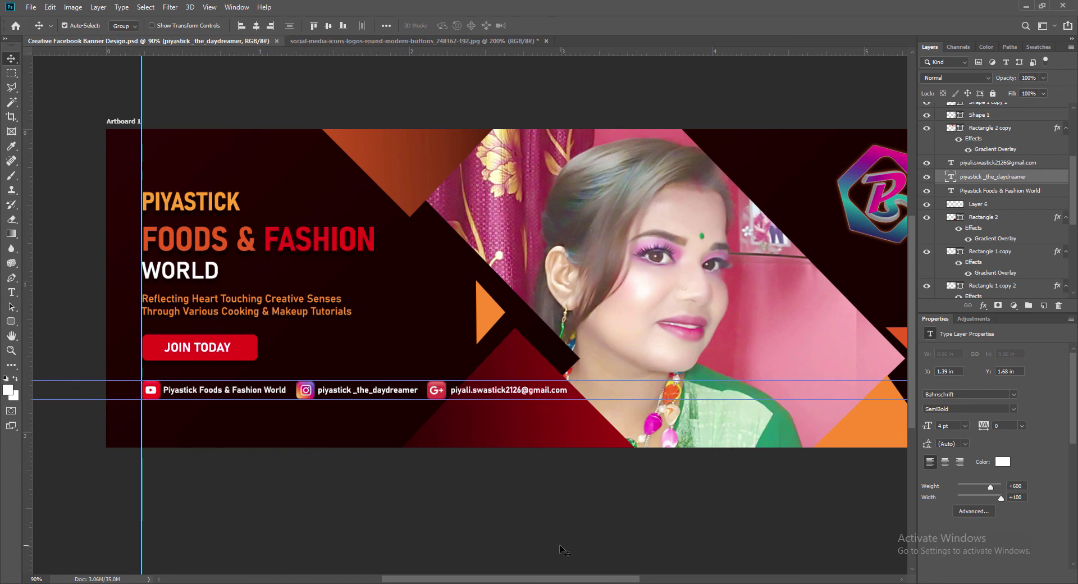
Add a drop shadow to the YouTube and Instagram captions.
{"action": "left_click", "coordinate": [203, 393]}
{"action": "double_click", "coordinate": [1044, 191]}
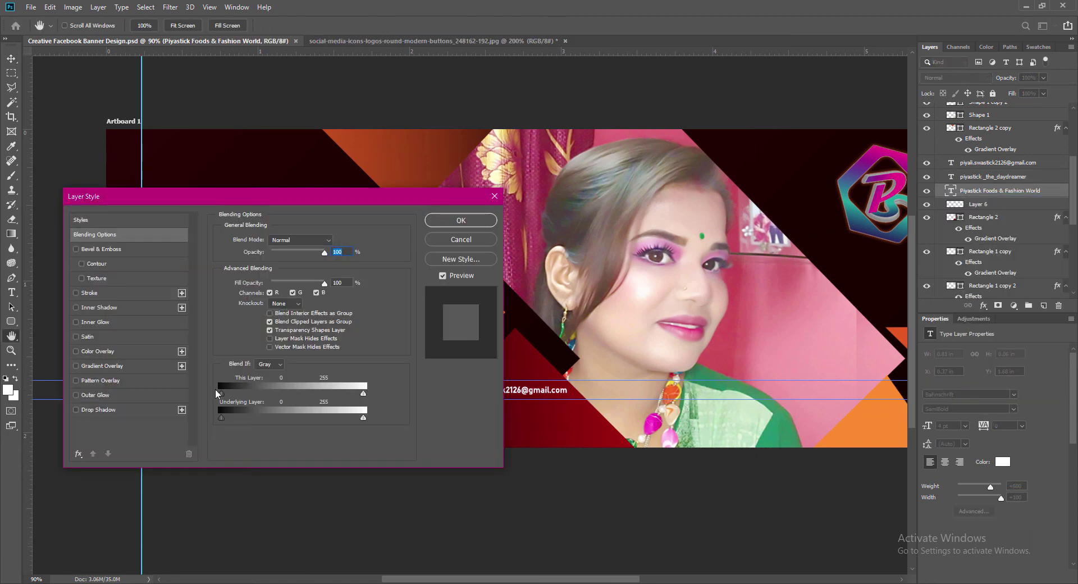
{"action": "left_click_drag", "start_coordinate": [281, 190], "coordinate": [837, 122]}
{"action": "left_click", "coordinate": [652, 335]}
{"action": "left_click", "coordinate": [1006, 148]}
{"action": "left_click", "coordinate": [368, 392]}
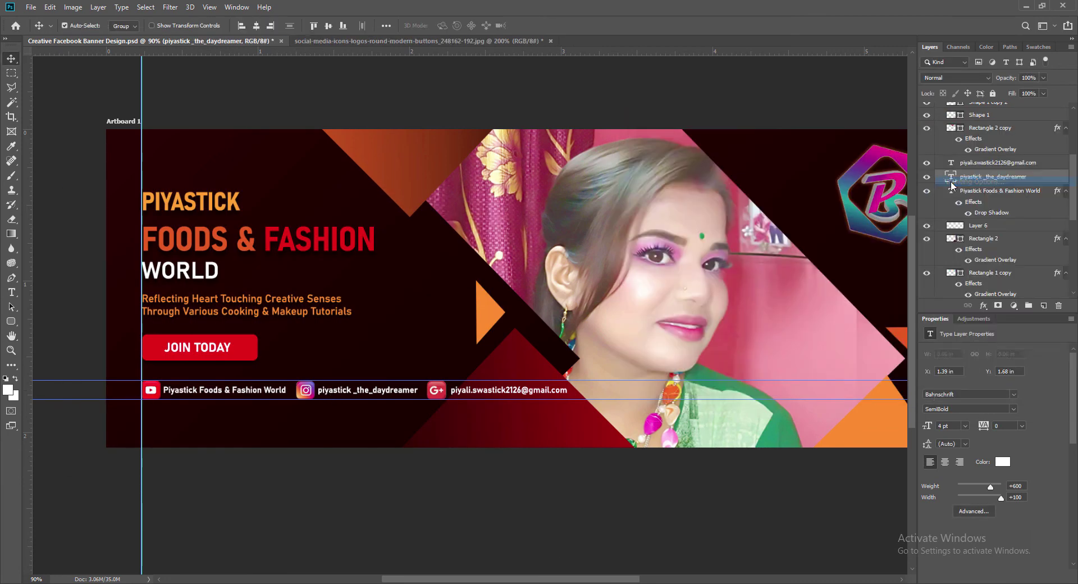
{"action": "double_click", "coordinate": [1044, 177]}
{"action": "left_click", "coordinate": [633, 335]}
{"action": "left_click", "coordinate": [1032, 150]}
{"action": "left_click", "coordinate": [523, 392]}
Give the e-mail caption a drop shadow with spread 0, then save.
{"action": "double_click", "coordinate": [1044, 162]}
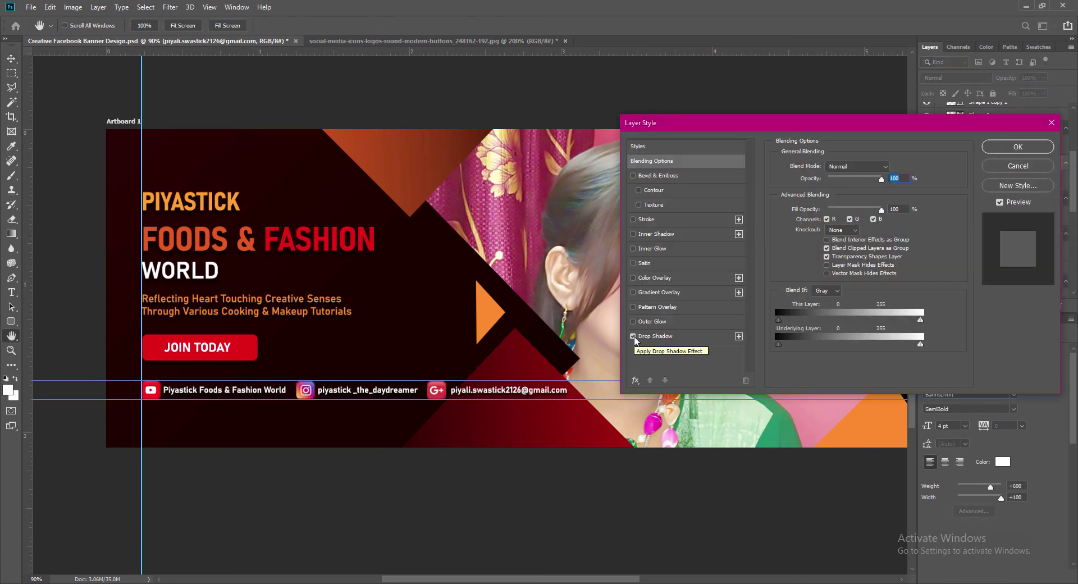
{"action": "left_click", "coordinate": [633, 336]}
{"action": "left_click", "coordinate": [882, 229]}
{"action": "type", "text": "0"}
{"action": "key", "text": "Return"}
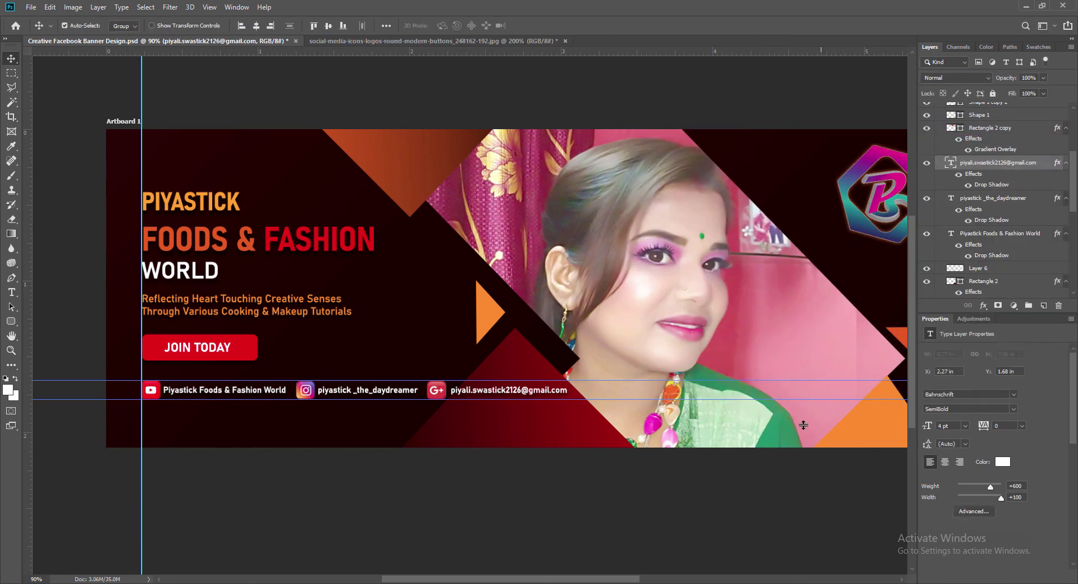
{"action": "left_click", "coordinate": [735, 501]}
{"action": "key", "text": "ctrl+s"}
Set the Instagram and YouTube caption shadows to spread 0 and save.
{"action": "double_click", "coordinate": [1044, 198]}
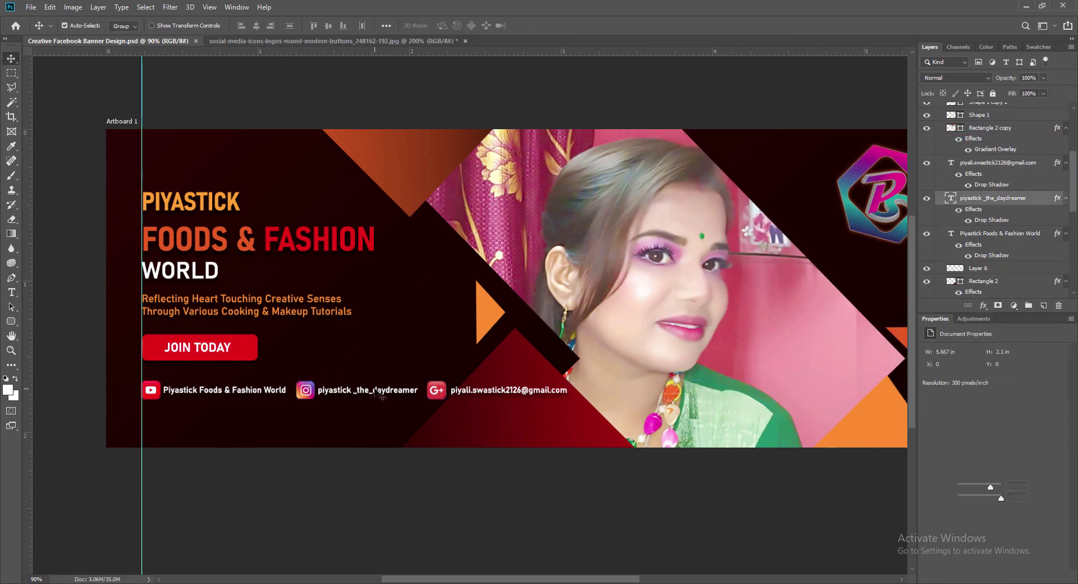
{"action": "left_click", "coordinate": [883, 228]}
{"action": "type", "text": "0"}
{"action": "key", "text": "Return"}
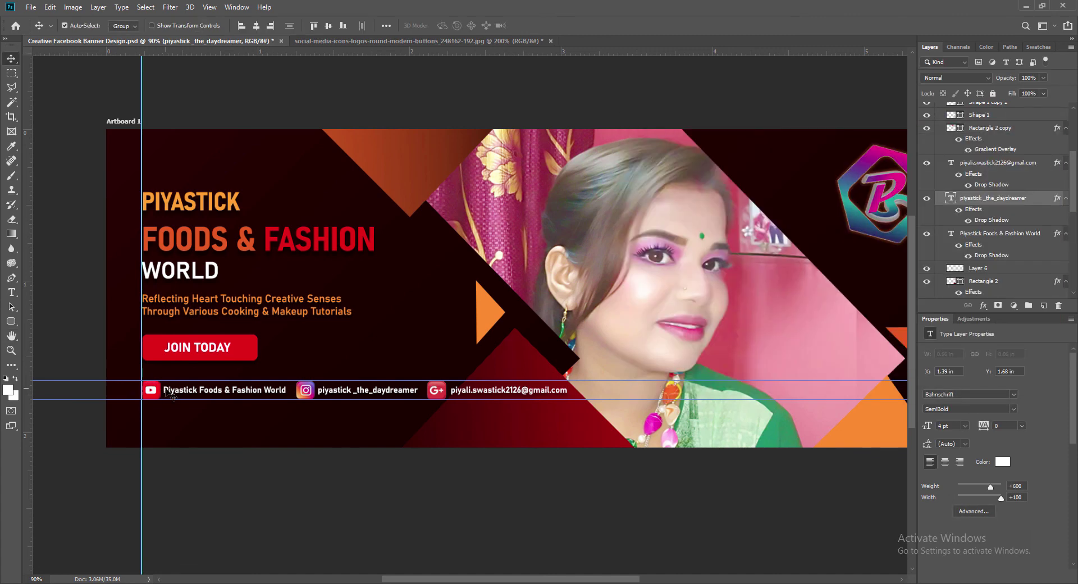
{"action": "double_click", "coordinate": [1044, 233]}
{"action": "left_click", "coordinate": [883, 229]}
{"action": "type", "text": "0"}
{"action": "key", "text": "Return"}
{"action": "key", "text": "ctrl+s"}
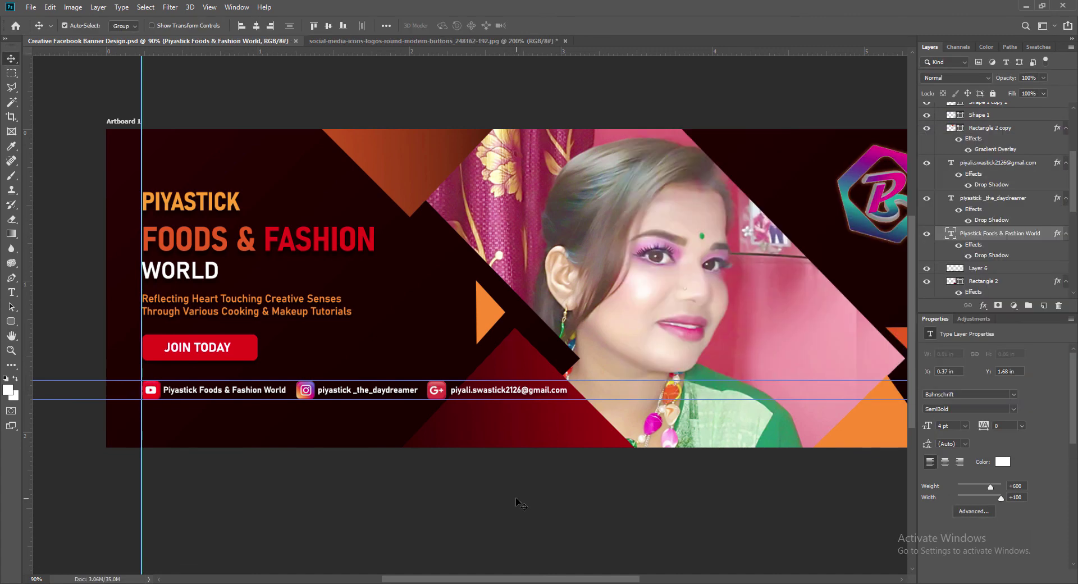
Remove the vertical and horizontal guides and close the social icons image.
{"action": "left_click_drag", "start_coordinate": [142, 106], "coordinate": [11, 117]}
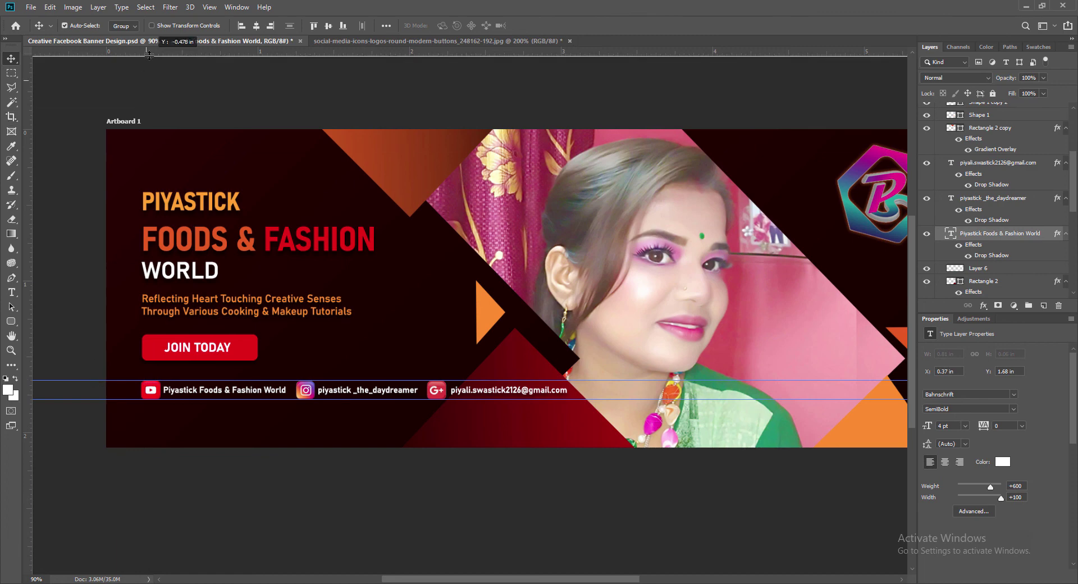
{"action": "left_click_drag", "start_coordinate": [84, 381], "coordinate": [137, 46]}
{"action": "left_click", "coordinate": [569, 41]}
{"action": "left_click", "coordinate": [544, 222]}
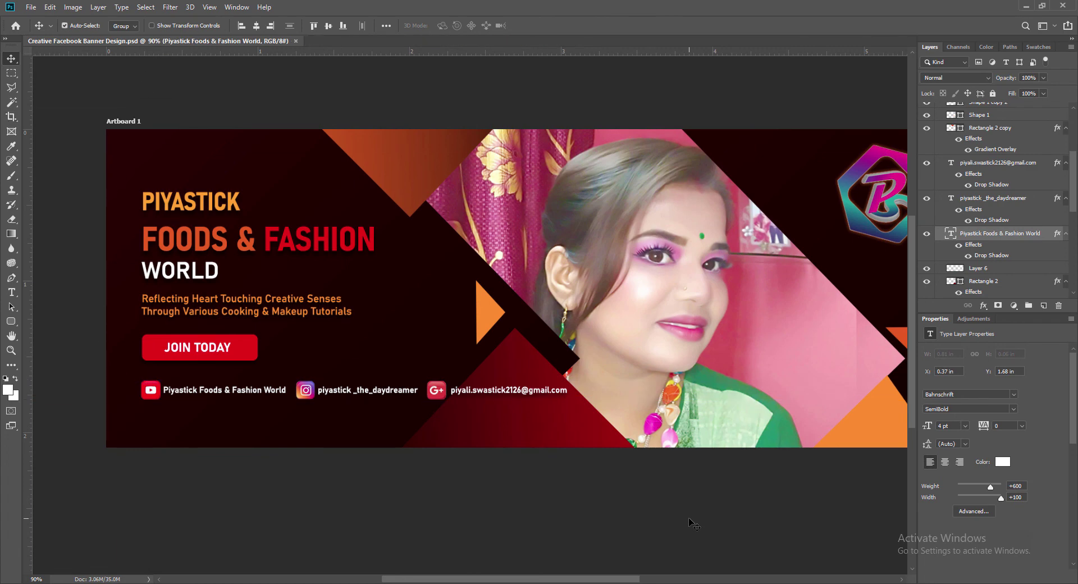
{"action": "left_click_drag", "start_coordinate": [543, 579], "coordinate": [556, 581]}
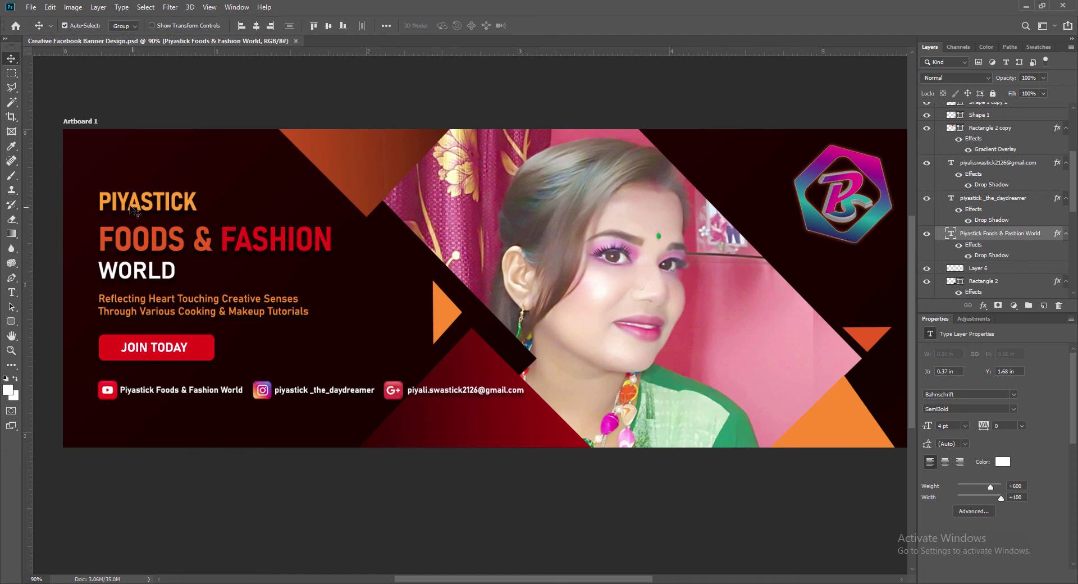
Move the heading, tagline, JOIN TODAY button and social icons up and left.
{"action": "left_click", "coordinate": [131, 206]}
{"action": "left_click", "coordinate": [111, 305], "text": "shift"}
{"action": "left_click", "coordinate": [110, 348], "text": "shift"}
{"action": "left_click", "coordinate": [109, 393], "text": "shift"}
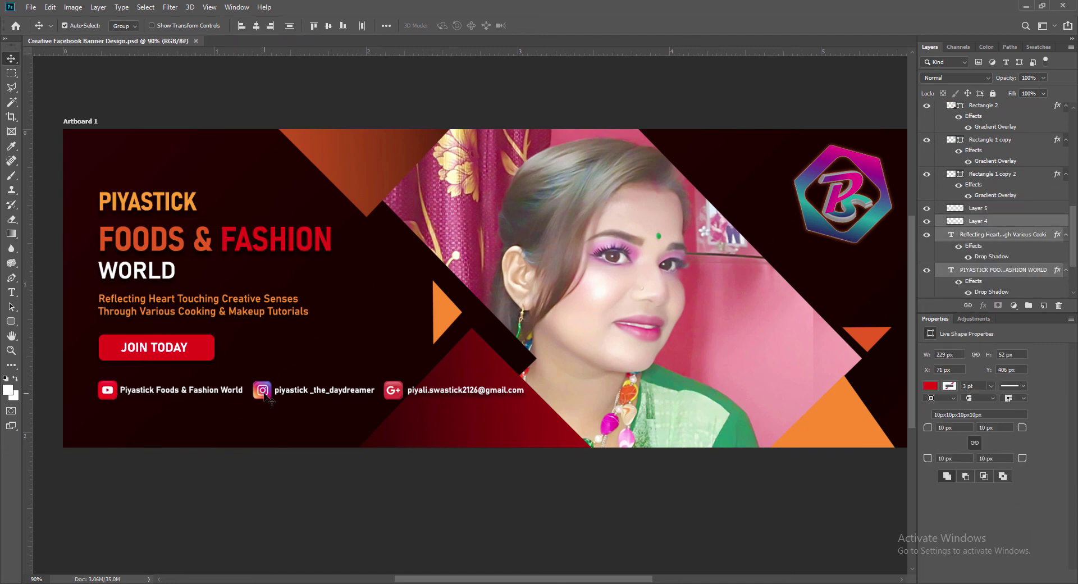
{"action": "left_click", "coordinate": [264, 394], "text": "shift"}
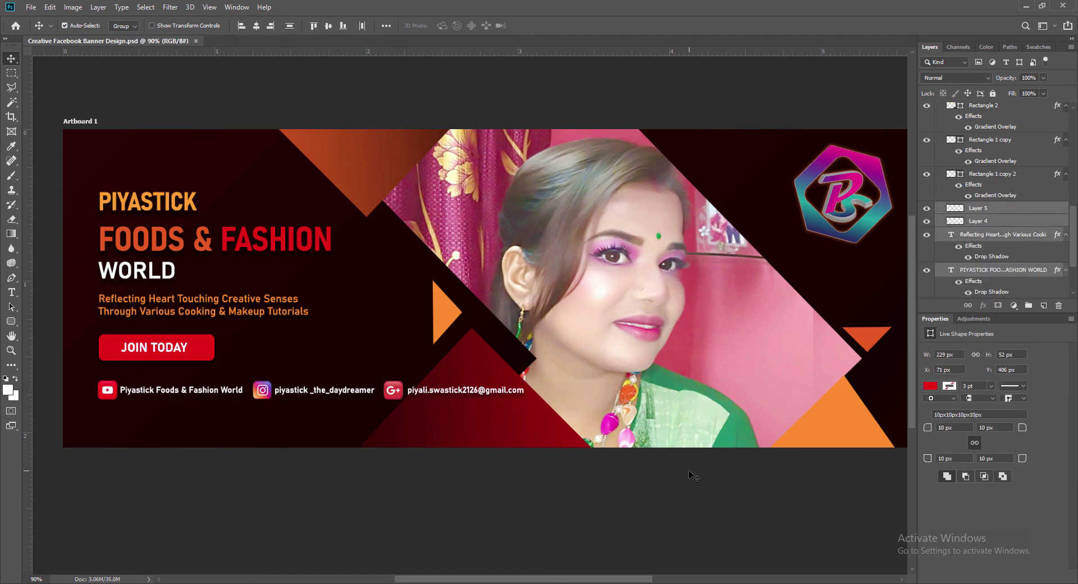
{"action": "key", "text": "Up"}
{"action": "key", "text": "Up"}
{"action": "key", "text": "Up"}
{"action": "key", "text": "Up"}
{"action": "key", "text": "Up"}
{"action": "key", "text": "Up"}
{"action": "key", "text": "Up"}
{"action": "key", "text": "Up"}
{"action": "key", "text": "Up"}
{"action": "key", "text": "Up"}
{"action": "key", "text": "Up"}
{"action": "key", "text": "Up"}
{"action": "key", "text": "Up"}
{"action": "key", "text": "Up"}
{"action": "key", "text": "Up"}
{"action": "key", "text": "Up"}
{"action": "key", "text": "Up"}
{"action": "key", "text": "Up"}
{"action": "key", "text": "Left"}
{"action": "key", "text": "Left"}
{"action": "key", "text": "Left"}
{"action": "key", "text": "Left"}
{"action": "key", "text": "Left"}
{"action": "key", "text": "Left"}
{"action": "key", "text": "Left"}
{"action": "key", "text": "Left"}
{"action": "key", "text": "Left"}
{"action": "key", "text": "Left"}
{"action": "key", "text": "Left"}
{"action": "key", "text": "Left"}
{"action": "key", "text": "Left"}
{"action": "key", "text": "Left"}
{"action": "key", "text": "Left"}
{"action": "key", "text": "Left"}
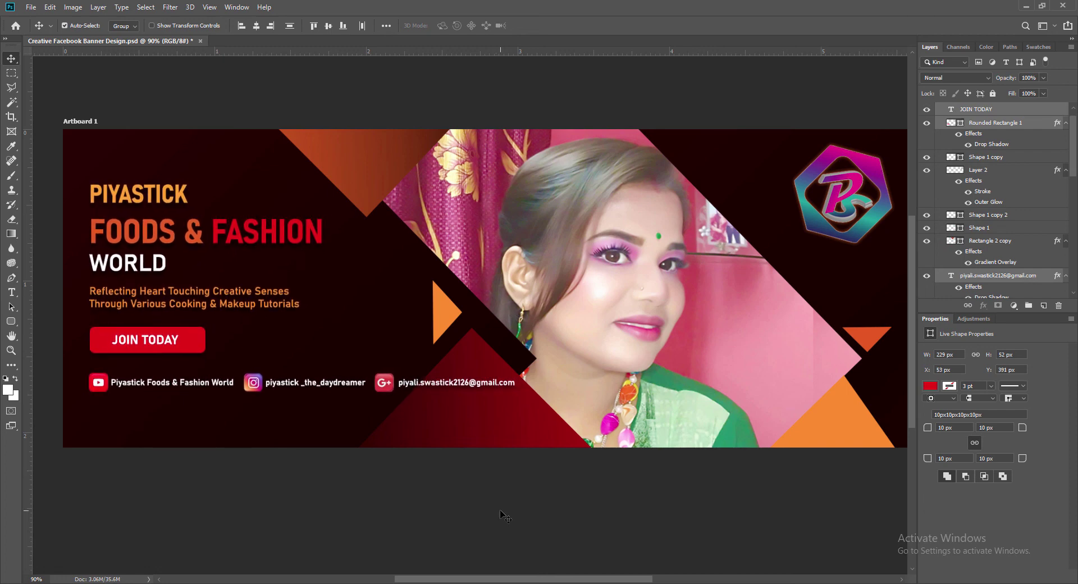
{"action": "left_click", "coordinate": [500, 512]}
Add a drop shadow to the YouTube and Instagram icons.
{"action": "left_click", "coordinate": [96, 385]}
{"action": "double_click", "coordinate": [954, 292]}
{"action": "left_click", "coordinate": [644, 336]}
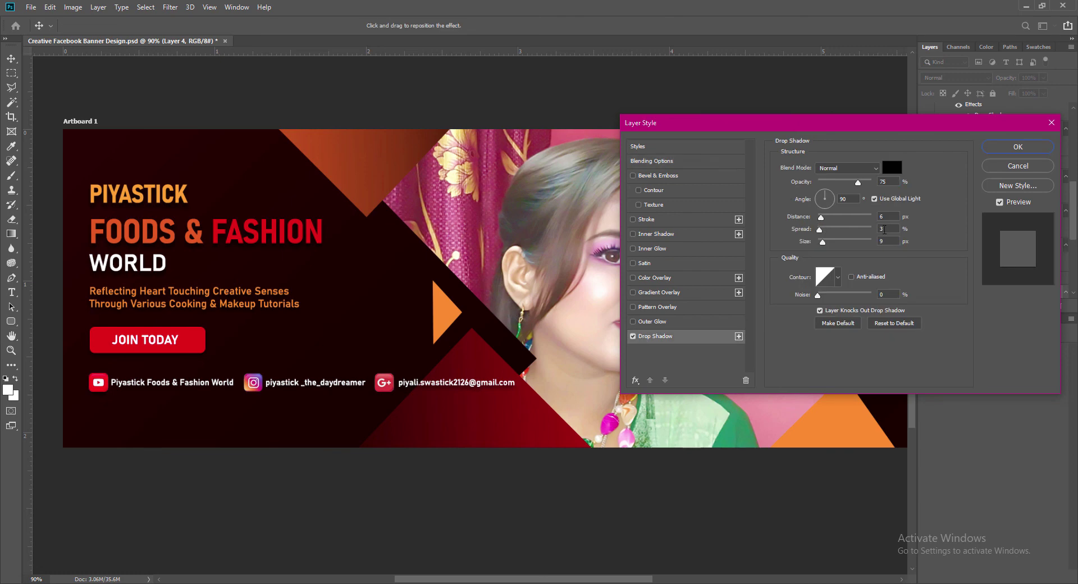
{"action": "left_click", "coordinate": [997, 147]}
{"action": "right_click", "coordinate": [955, 279]}
{"action": "left_click", "coordinate": [959, 285]}
{"action": "left_click", "coordinate": [632, 336]}
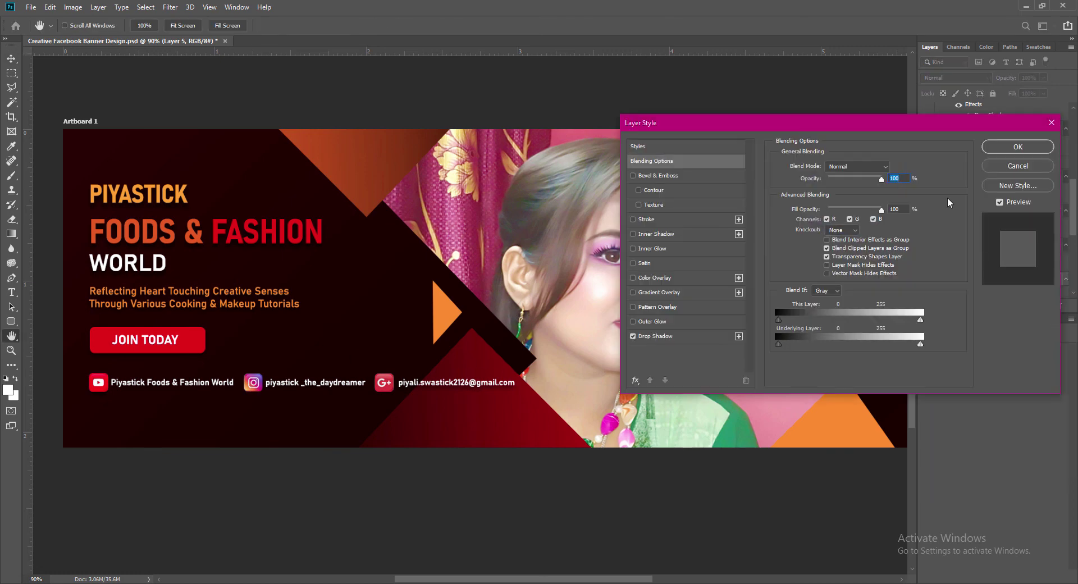
{"action": "left_click", "coordinate": [1011, 147]}
Add a drop shadow to the Google+ icon.
{"action": "left_click", "coordinate": [384, 383]}
{"action": "right_click", "coordinate": [955, 163]}
{"action": "left_click", "coordinate": [960, 168]}
{"action": "left_click", "coordinate": [633, 338]}
{"action": "left_click", "coordinate": [1010, 147]}
{"action": "left_click", "coordinate": [518, 508]}
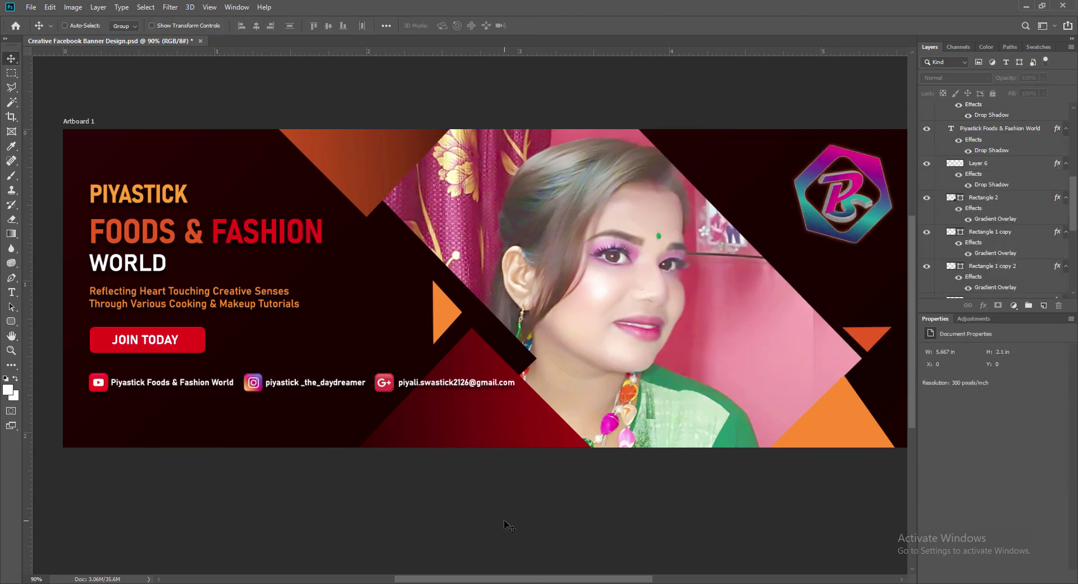
{"action": "scroll", "coordinate": [500, 539], "scroll_direction": "left", "scroll_amount": 2}
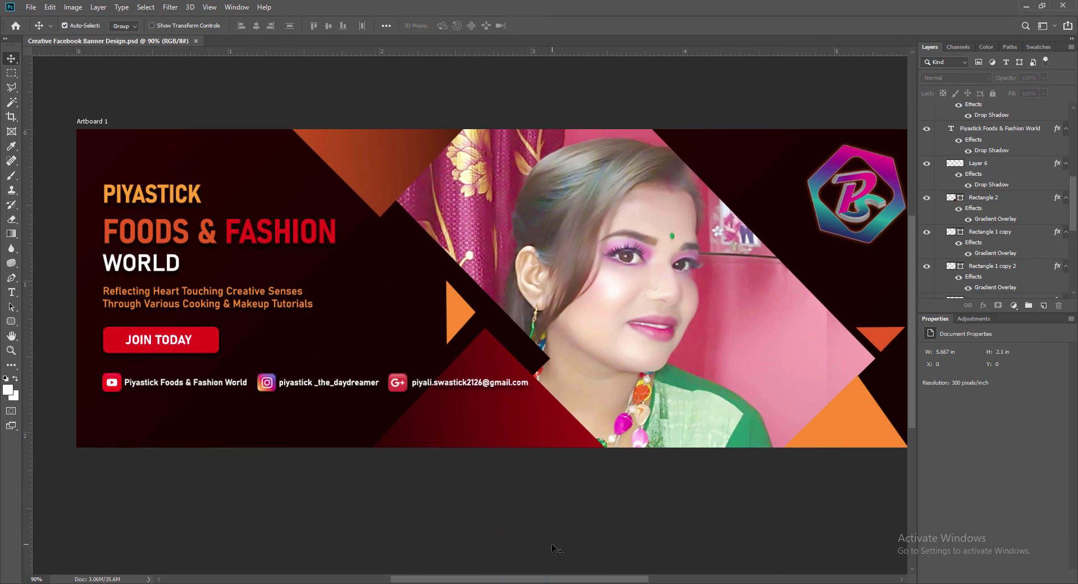
Blur the curtain, flowers and wall behind the portrait with the Blur tool.
{"action": "scroll", "coordinate": [553, 548], "scroll_direction": "right", "scroll_amount": 2}
{"action": "left_click", "coordinate": [785, 372]}
{"action": "left_click", "coordinate": [10, 249]}
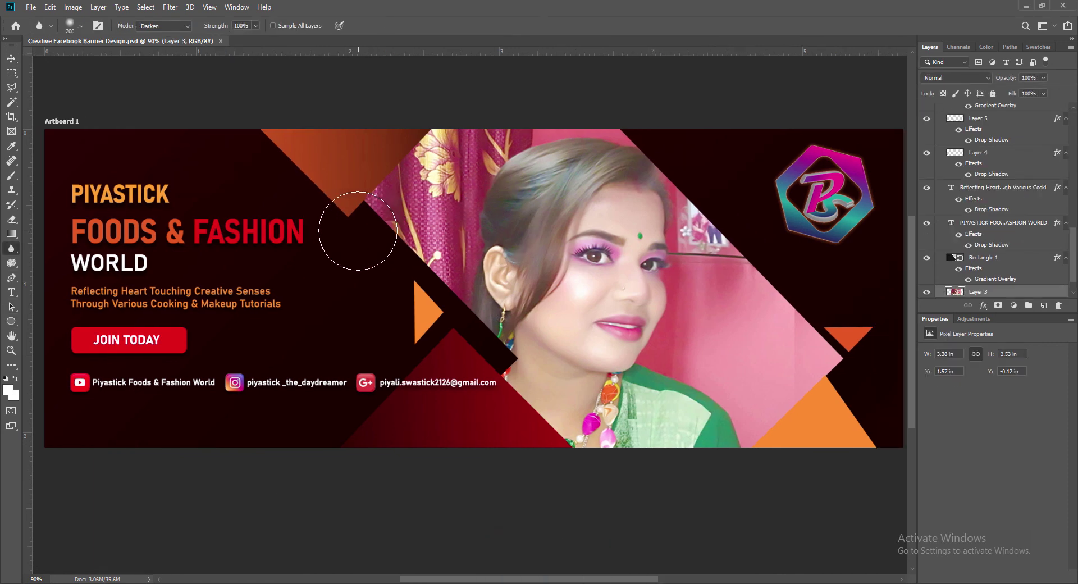
{"action": "mouse_move", "coordinate": [443, 143]}
{"action": "left_mouse_down"}
{"action": "mouse_move", "coordinate": [405, 143]}
{"action": "mouse_move", "coordinate": [399, 219]}
{"action": "mouse_move", "coordinate": [433, 272]}
{"action": "mouse_move", "coordinate": [441, 141]}
{"action": "left_mouse_up"}
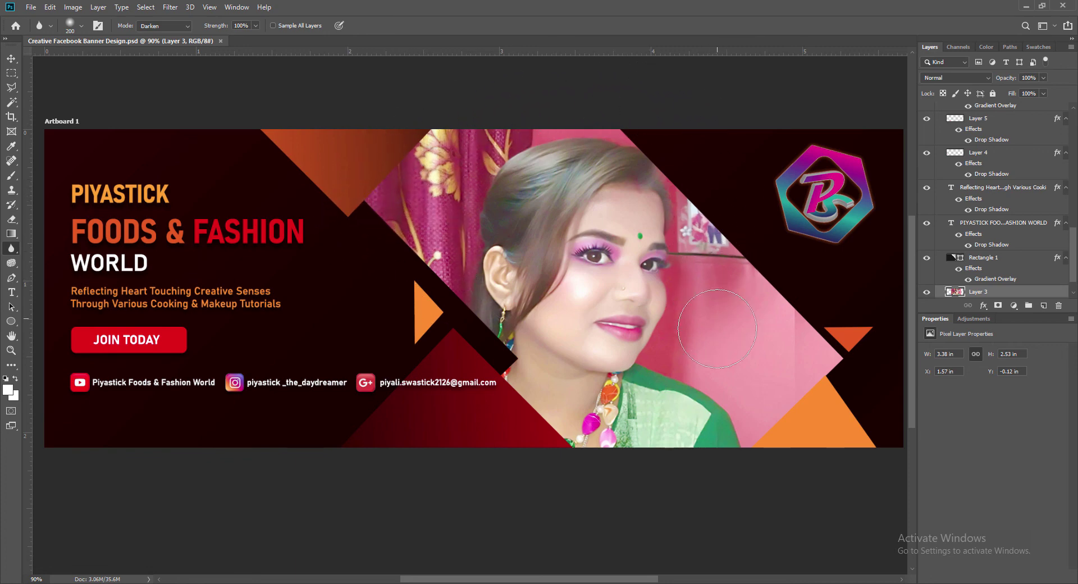
{"action": "left_click_drag", "start_coordinate": [730, 222], "coordinate": [713, 299]}
Blur the curtain and pink wall further with 100 and 200 brushes, then save.
{"action": "key", "text": "bracketleft"}
{"action": "key", "text": "bracketleft"}
{"action": "key", "text": "bracketleft"}
{"action": "key", "text": "bracketleft"}
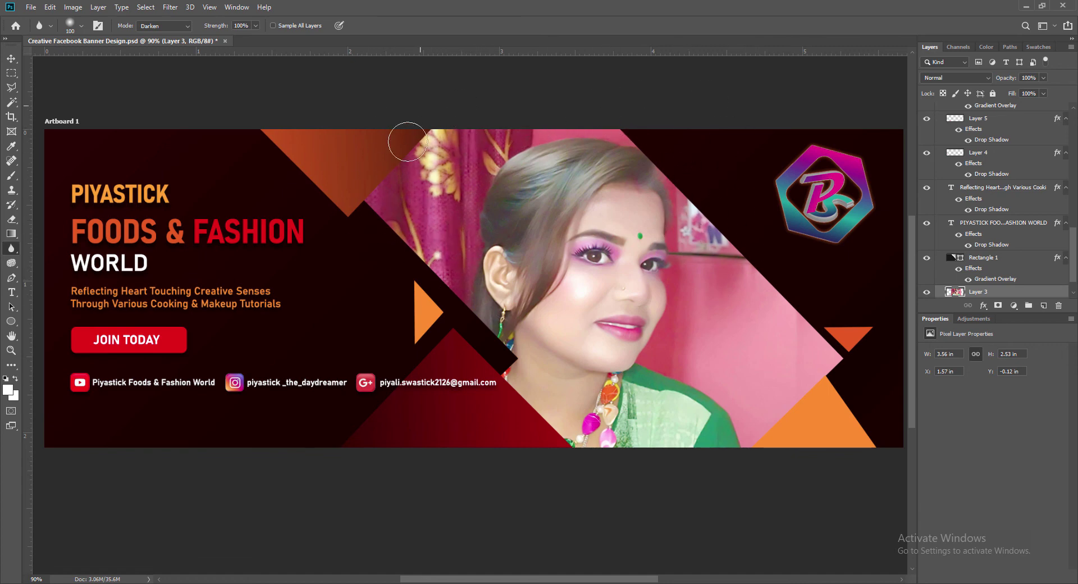
{"action": "left_click_drag", "start_coordinate": [472, 146], "coordinate": [386, 167]}
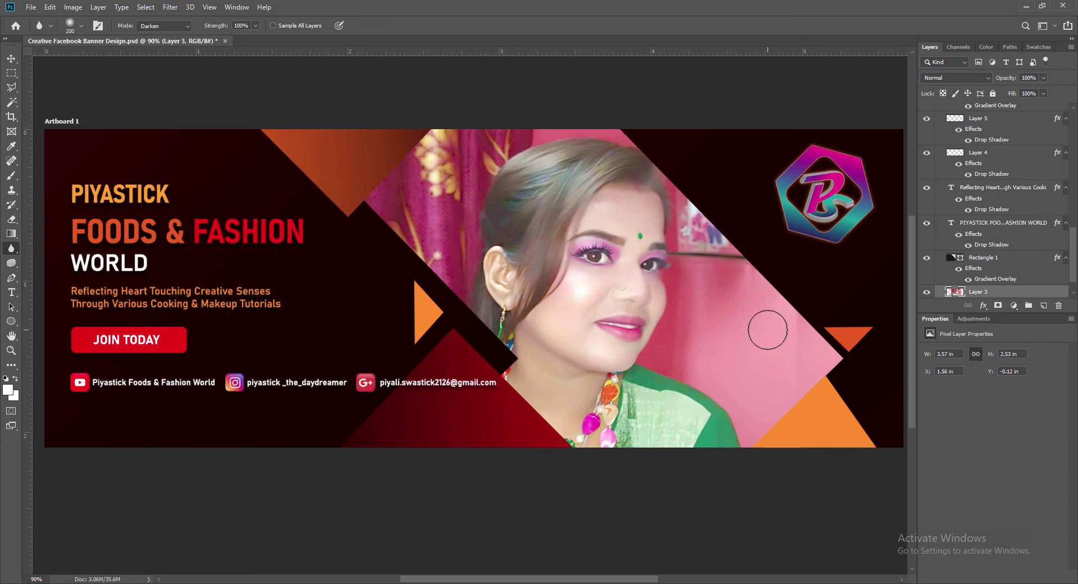
{"action": "key", "text": "bracketright"}
{"action": "key", "text": "bracketright"}
{"action": "key", "text": "bracketright"}
{"action": "key", "text": "bracketright"}
{"action": "left_click_drag", "start_coordinate": [734, 290], "coordinate": [668, 359]}
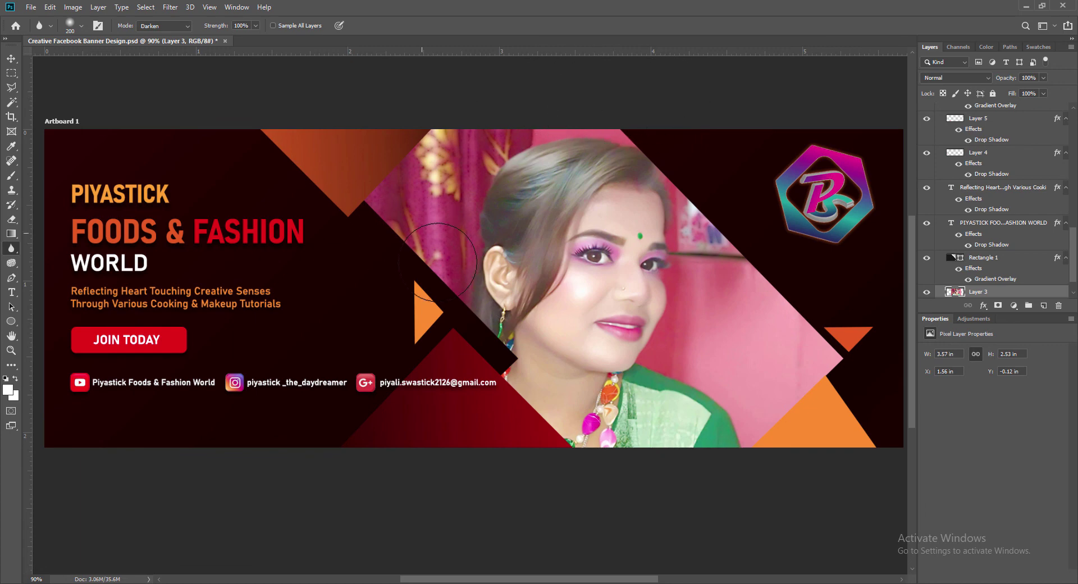
{"action": "mouse_move", "coordinate": [778, 360]}
{"action": "left_mouse_down"}
{"action": "mouse_move", "coordinate": [762, 238]}
{"action": "mouse_move", "coordinate": [730, 243]}
{"action": "left_mouse_up"}
{"action": "left_click", "coordinate": [12, 58]}
{"action": "key", "text": "ctrl+s"}
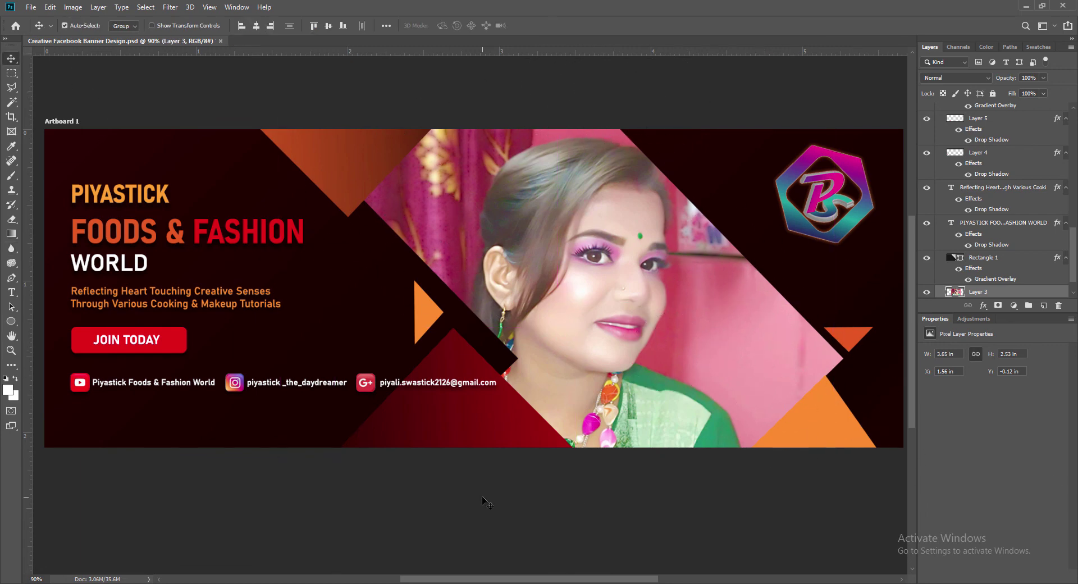
{"action": "left_click", "coordinate": [631, 498]}
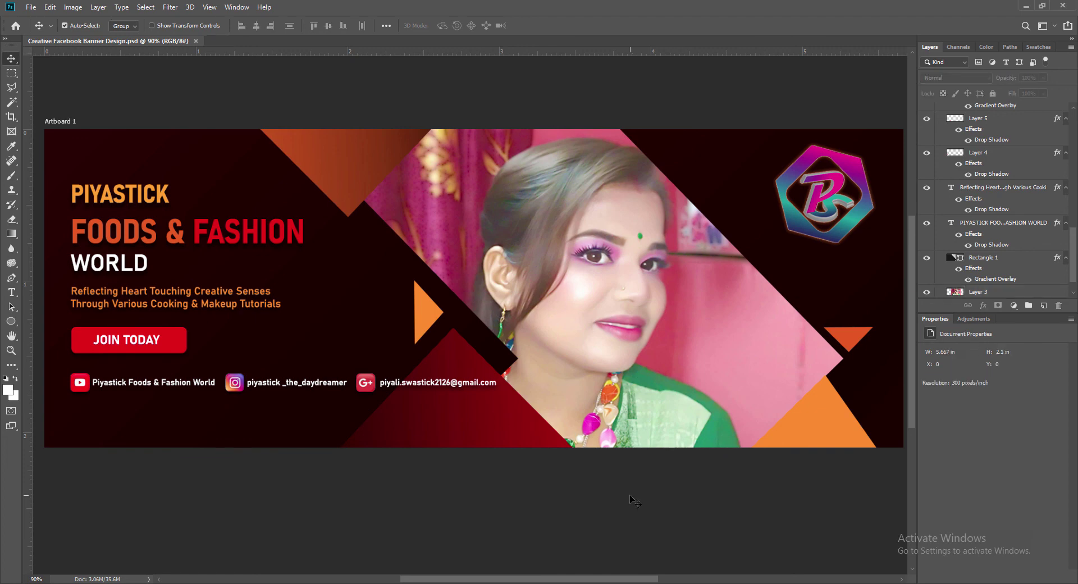
Set the view zoom to 70%, then to 80%.
{"action": "type", "text": "70"}
{"action": "key", "text": "Return"}
{"action": "left_click_drag", "start_coordinate": [541, 577], "coordinate": [540, 577]}
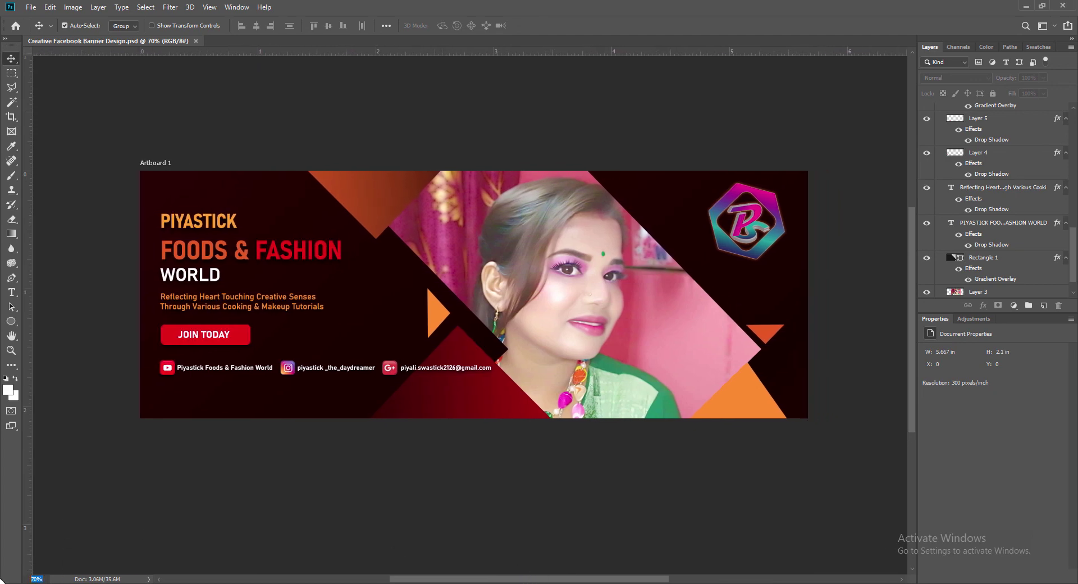
{"action": "key", "text": "Return"}
{"action": "left_click_drag", "start_coordinate": [608, 578], "coordinate": [609, 578]}
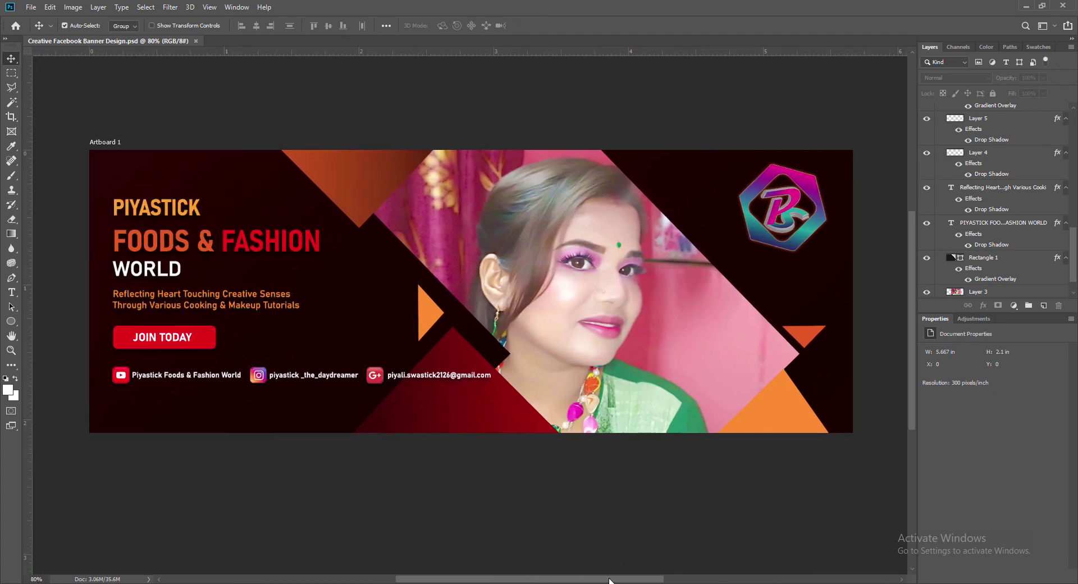